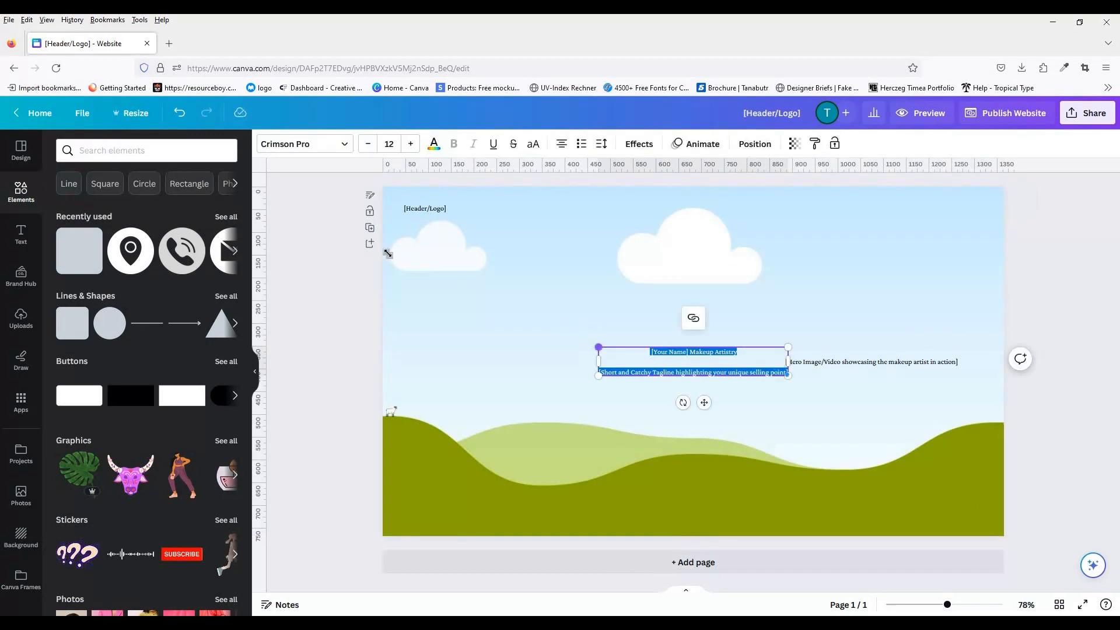
Step: Split the "[Your Name] Makeup Artistry" title and tagline into separate text boxes, and move the hero image placeholder line down onto the hills
key("ctrl+z")
key("ctrl+z")
key("ctrl+z")
key("ctrl+z")
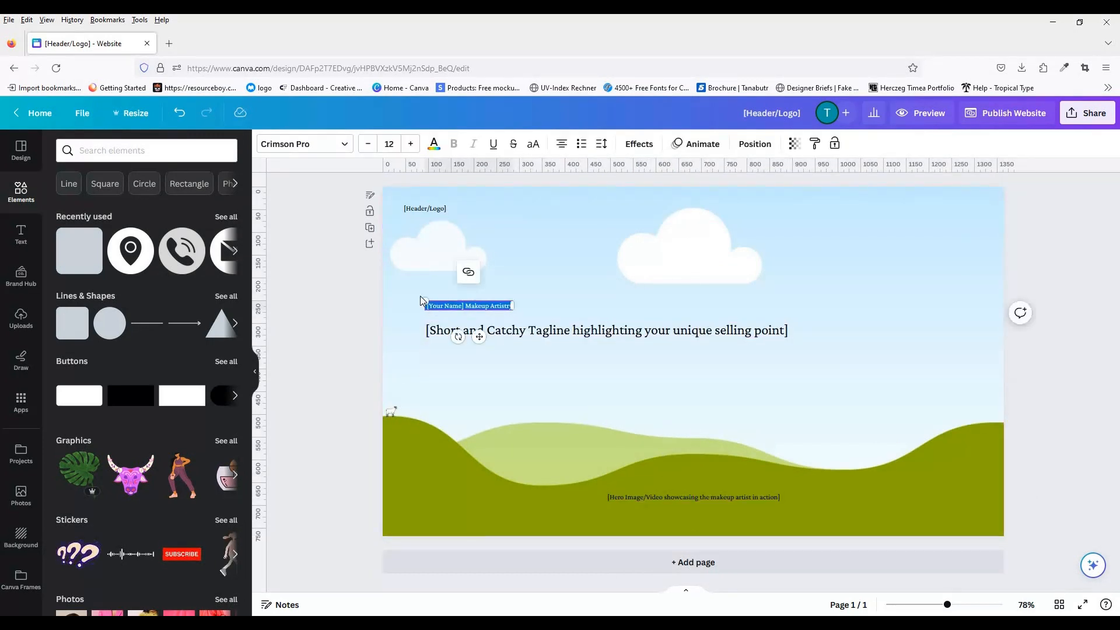
Step: Enlarge the makeup artistry title and set the tagline in uppercase at font size 23
key("ctrl+z")
key("ctrl+z")
key("ctrl+z")
key("ctrl+z")
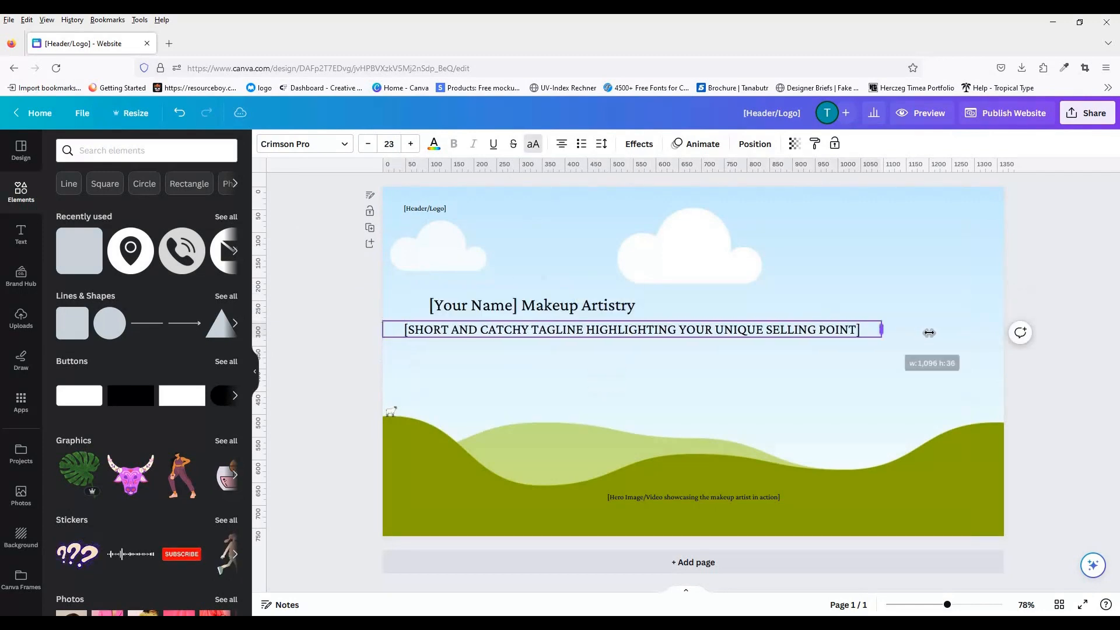
Step: Narrow the tagline's text box so it wraps over three lines, aligned beneath the title
key("ctrl+z")
key("ctrl+z")
key("ctrl+z")
key("ctrl+z")
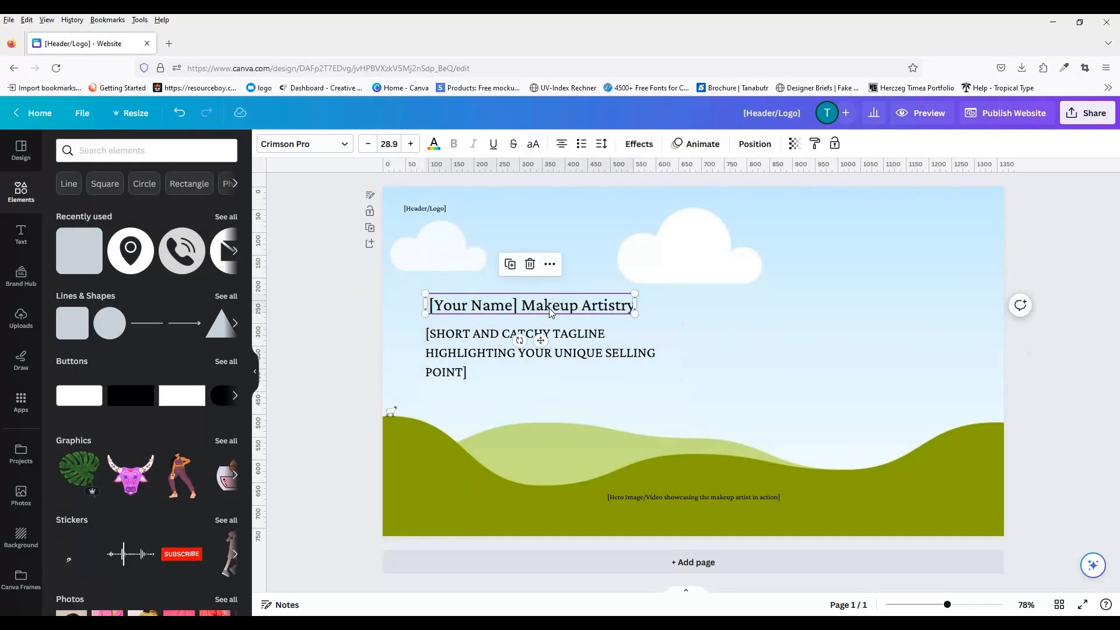
key("ctrl+z")
Step: Copy the About Me section, from its heading through both introduction paragraphs, from the text editor document and return to the website design
left_click(629, 251)
key("alt+Tab")
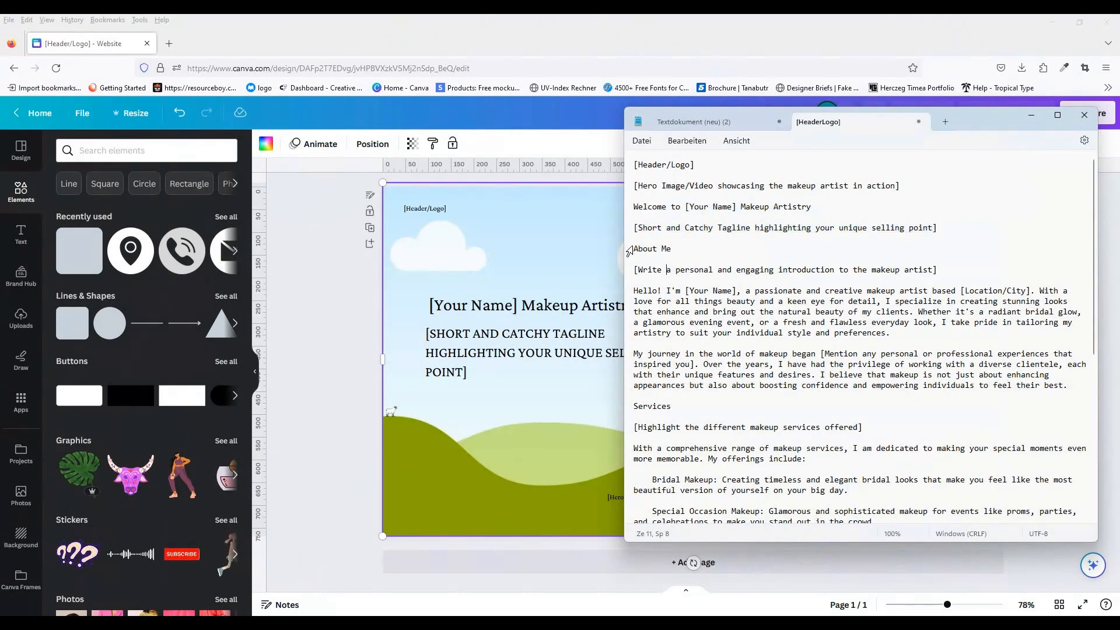
left_click_drag(629, 251, 1066, 386)
key("ctrl+c")
key("alt+Tab")
Step: Add a second page titled About Me and paste the copied text there, with its heading in a separate text box near the page's top
left_click(328, 308)
left_click(281, 604)
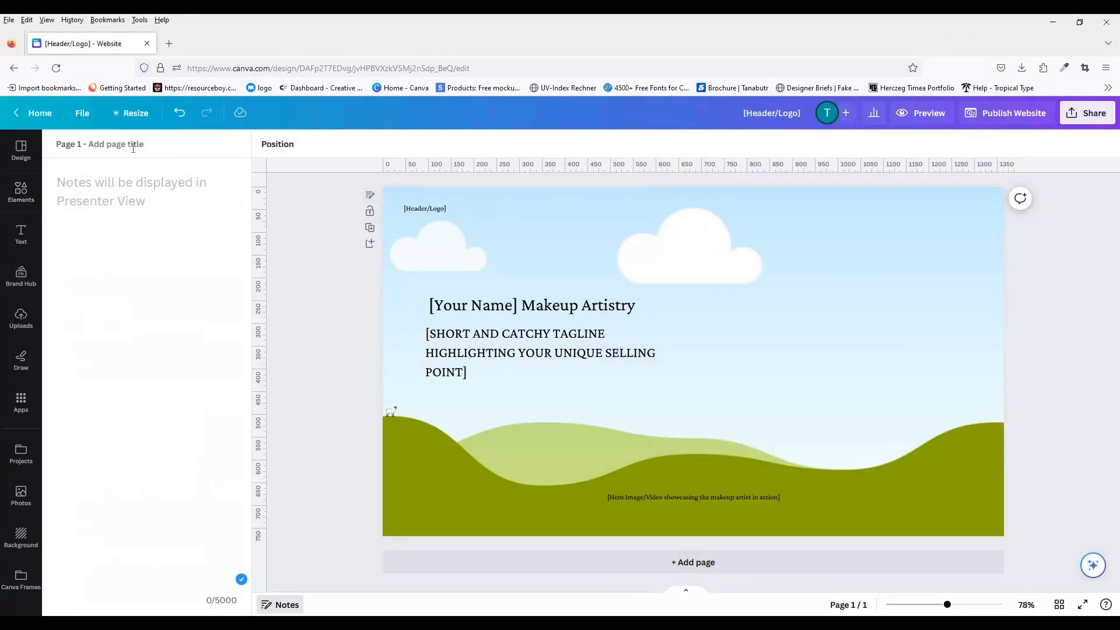
left_click(546, 566)
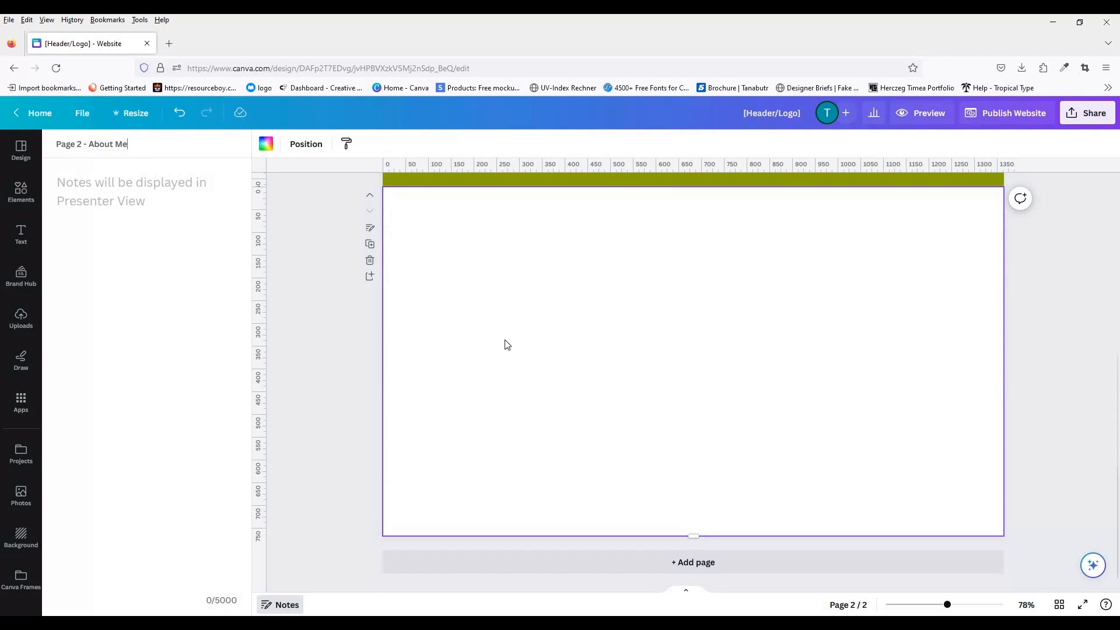
key("ctrl+v")
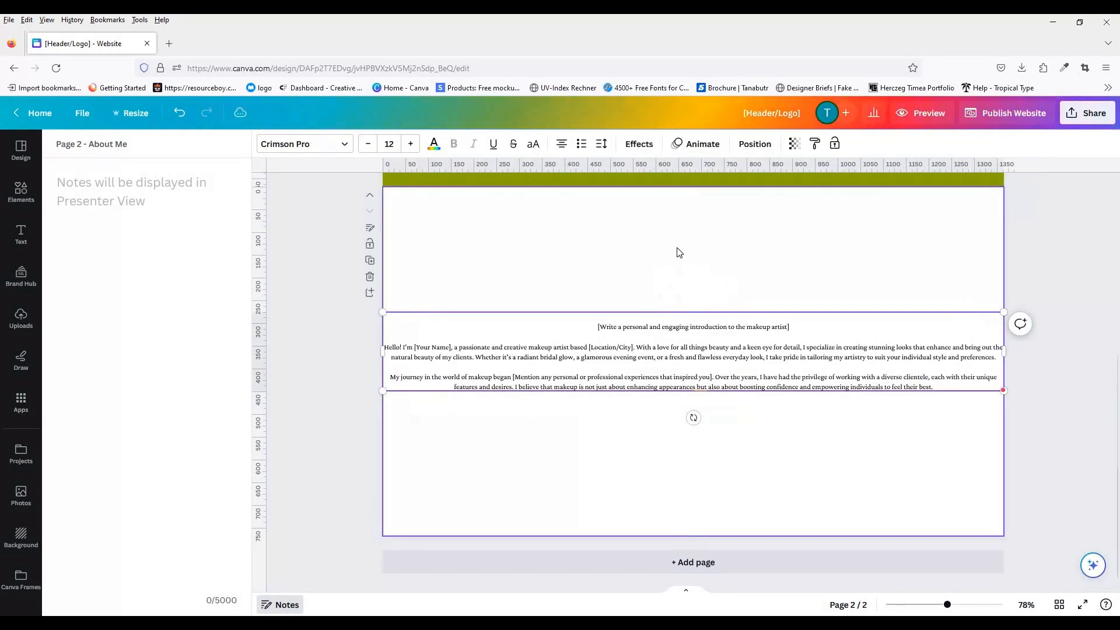
left_click_drag(679, 252, 693, 233)
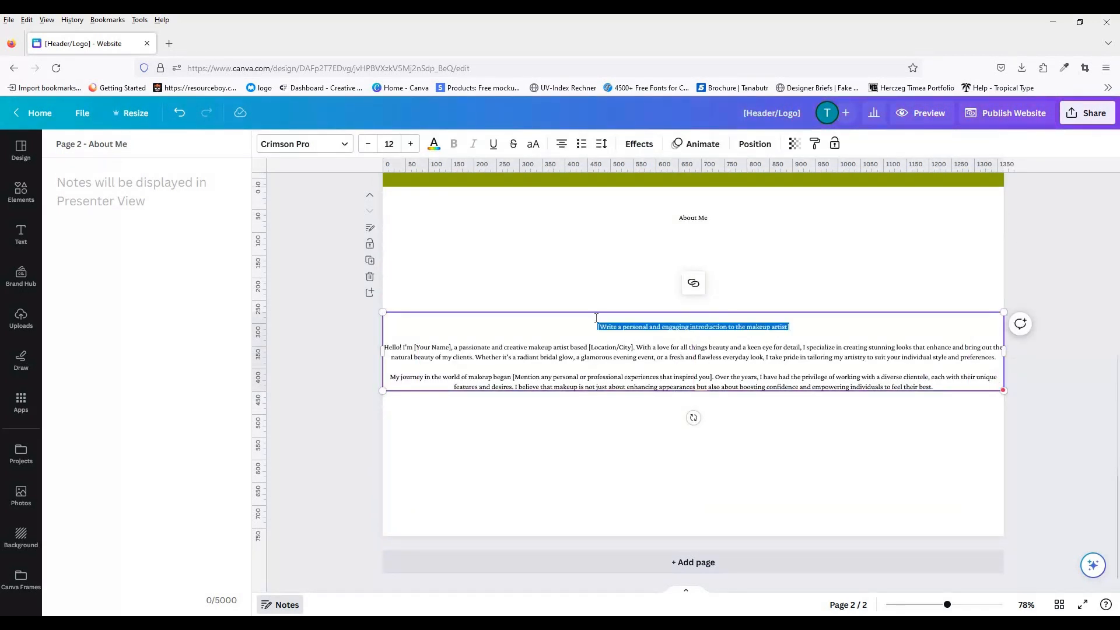
Step: Delete the bracketed introduction placeholder from the body text and narrow its box to less than half the page width
key("Delete")
key("Delete")
key("Delete")
left_click_drag(1004, 351, 658, 351)
left_click(562, 144)
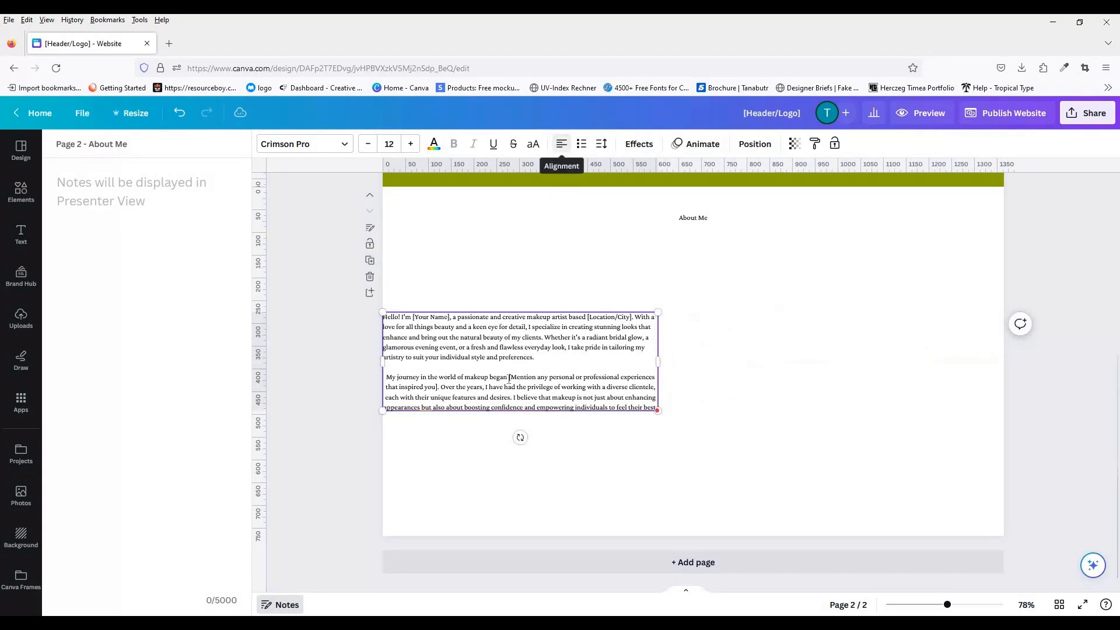
Step: Enlarge the About Me body text to size 15.1 and justify both paragraphs
left_click_drag(659, 313, 730, 284)
left_click_drag(730, 373, 661, 374)
key("ctrl+a")
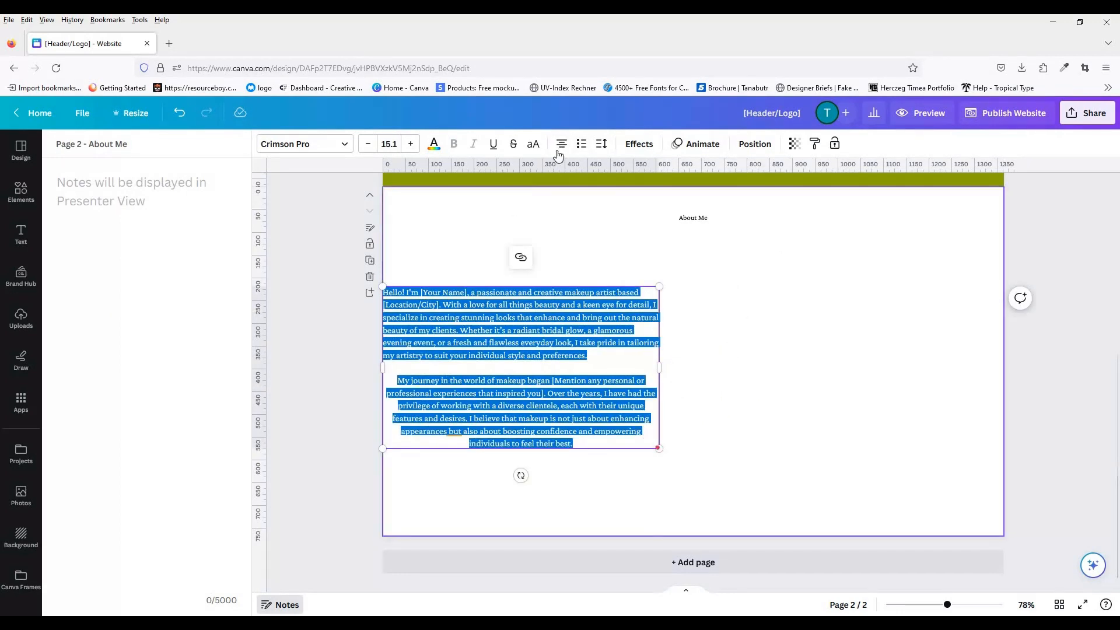
left_click(582, 144)
left_click(581, 144)
left_click(581, 144)
Step: Move the body text to the page's right half and split "Hello! I'm [Your Name]," into a size 34.2 heading above it
left_click_drag(509, 369, 834, 393)
double_click(806, 318)
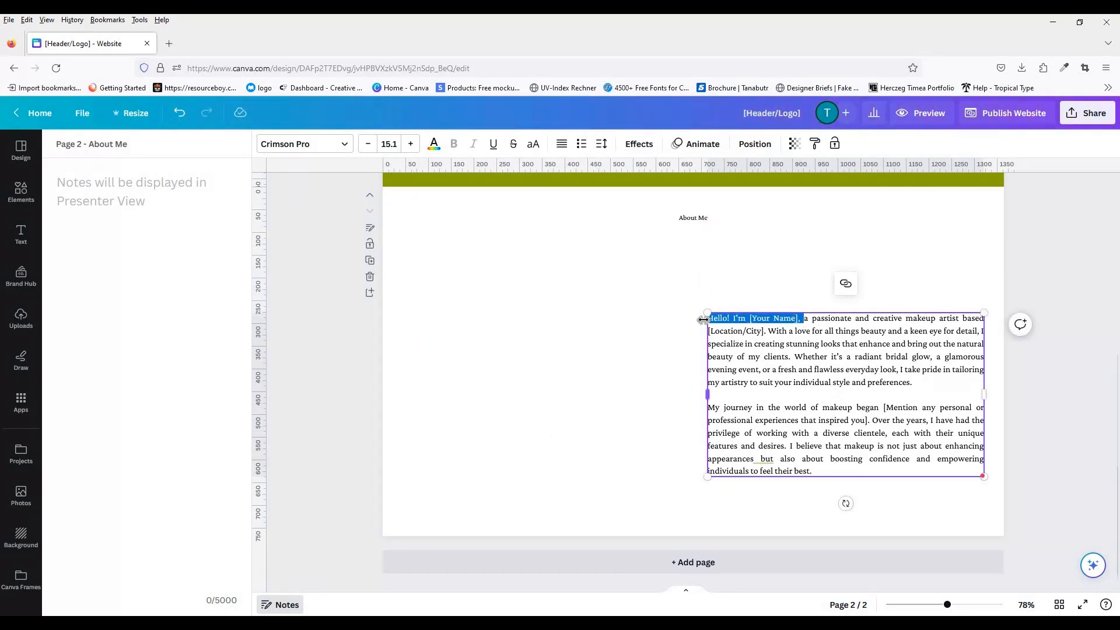
key("ctrl+x")
key("ctrl+v")
left_click_drag(713, 362, 875, 294)
left_click_drag(777, 282, 805, 292)
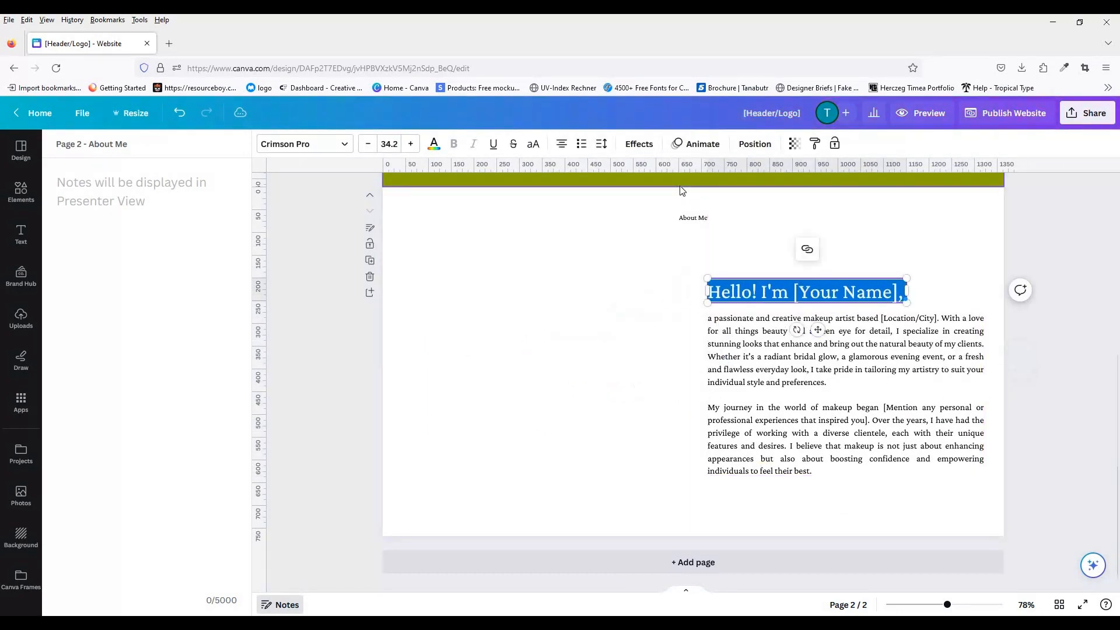
Step: Place two overlapping image frames on the left half of page 2, with a vertical guide along the lower frame's right edge
left_click(585, 333)
left_click_drag(1017, 357, 560, 382)
left_click(580, 418)
key("super")
key("super")
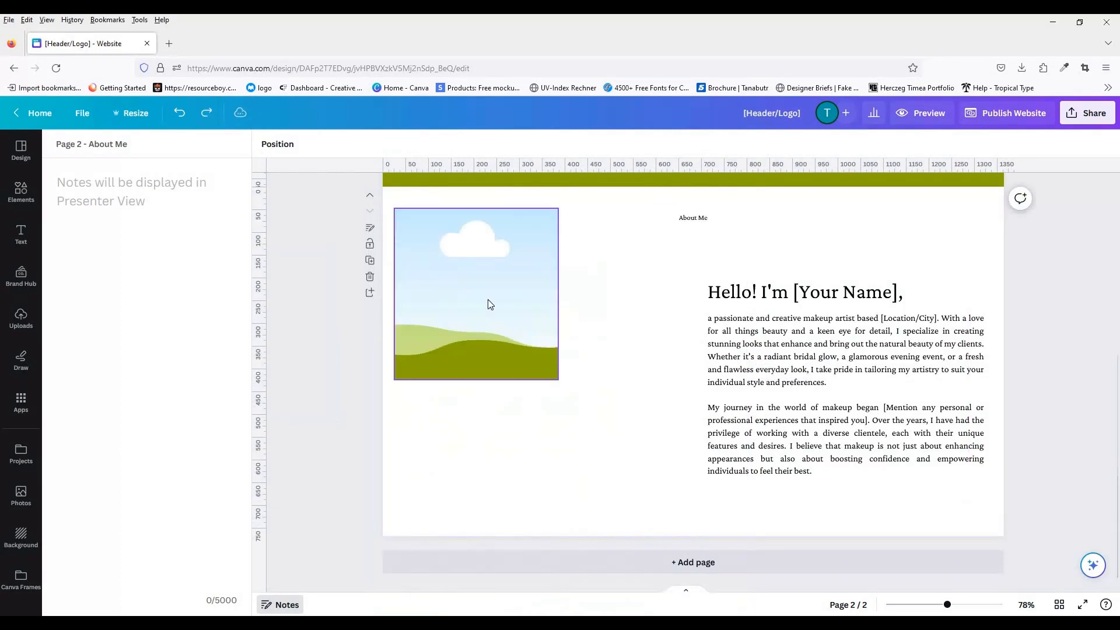
left_click_drag(587, 418, 598, 420)
left_click_drag(504, 322, 529, 337)
left_click_drag(601, 394, 613, 402)
left_click_drag(259, 373, 680, 362)
Step: Enlarge the About Me heading to size 22.2, place it above the greeting, and shift the greeting and body text slightly up
left_click(701, 218)
left_click_drag(680, 204, 656, 203)
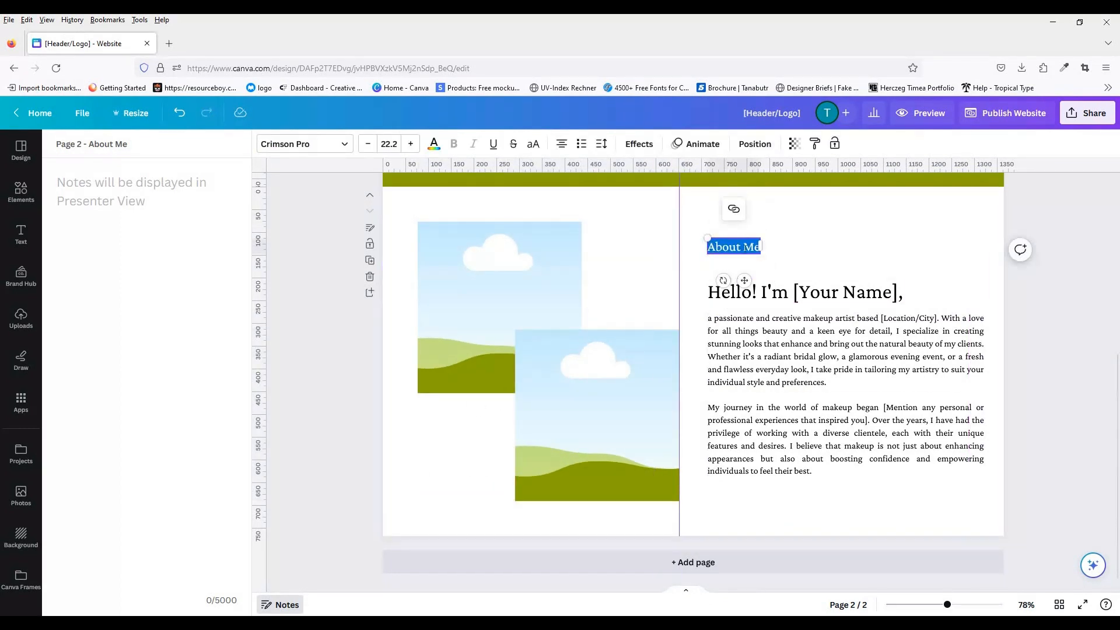
left_click_drag(743, 282, 768, 266)
left_click(805, 291)
left_click(959, 286)
left_click_drag(881, 378, 881, 362)
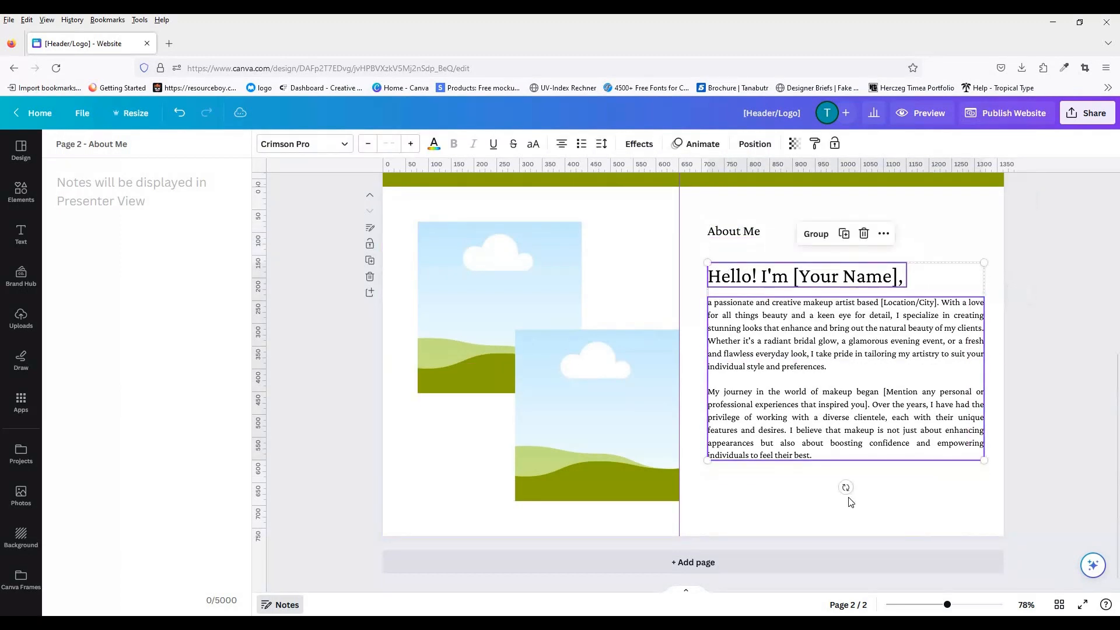
Step: Switch to the text editor document and copy the Services section with its three makeup offerings
left_click(737, 511)
left_click(753, 623)
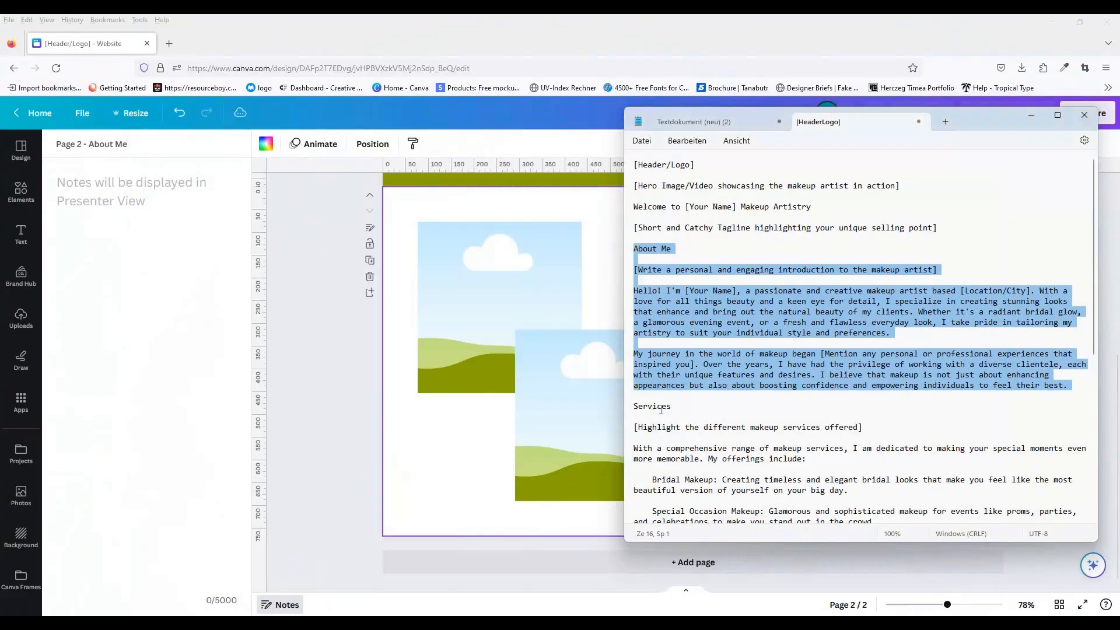
left_click_drag(634, 407, 870, 307)
left_click(910, 260)
scroll(1097, 457, "up", 3)
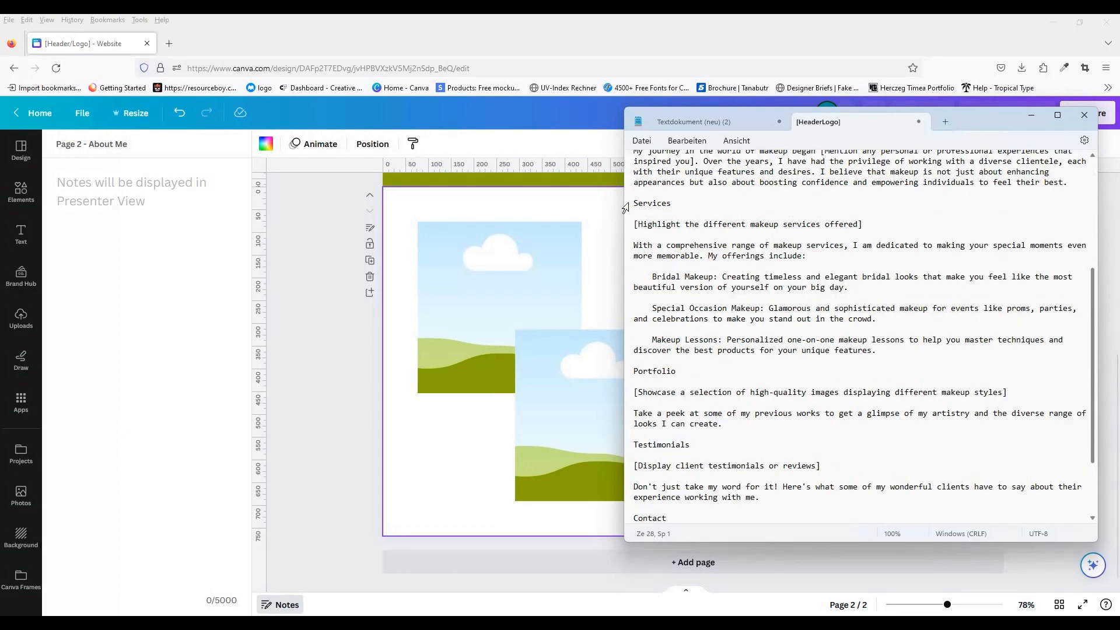
left_click_drag(630, 204, 629, 361)
Step: Add a third page to the website design and paste the Services text onto it
left_click(424, 442)
left_click(693, 562)
left_click(137, 138)
type("S")
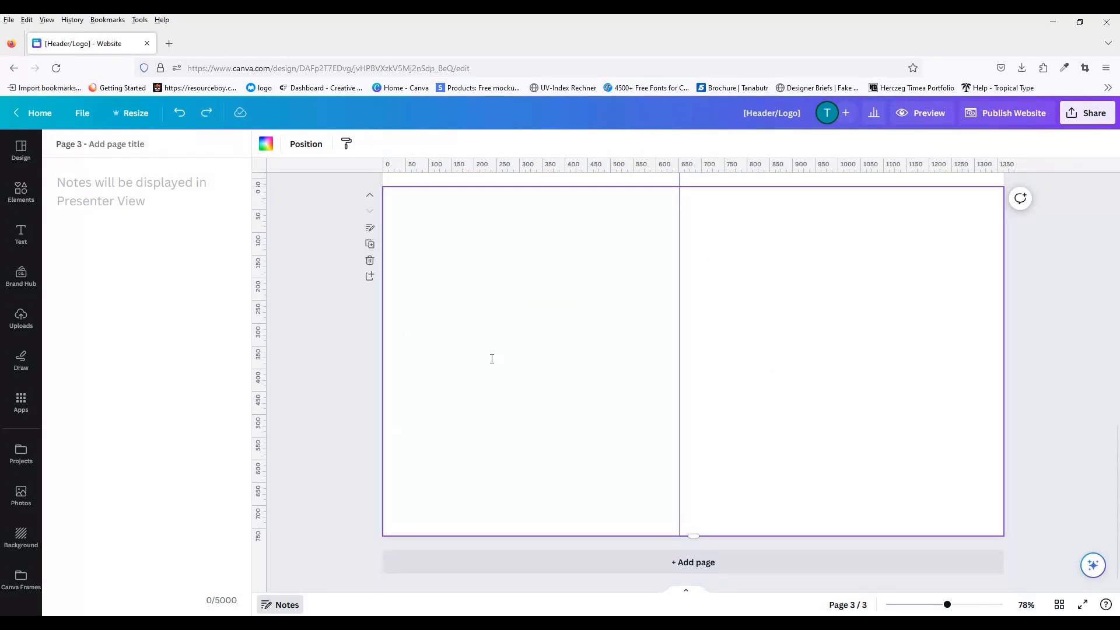
key("ctrl+v")
Step: Cut the Services heading out of the pasted text into its own text box near the top of page 3
left_click_drag(677, 309, 707, 311)
key("ctrl+x")
left_click(750, 233)
key("ctrl+v")
left_click_drag(705, 395, 692, 245)
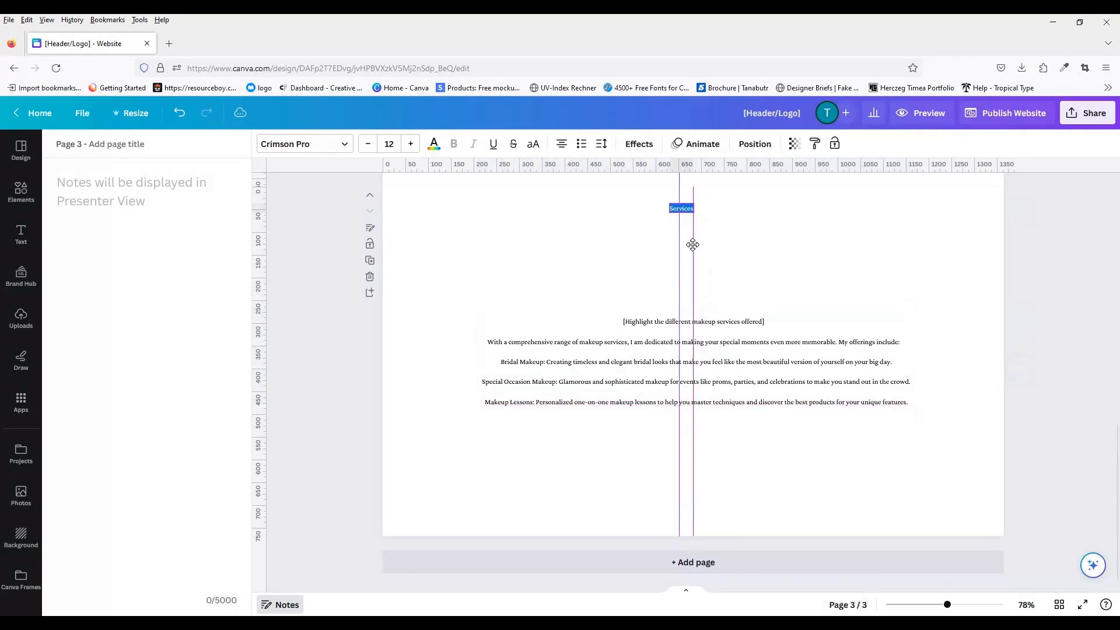
Step: Move the "[Highlight the different makeup services offered]" line into its own text box beneath the Services heading
triple_click(778, 322)
key("ctrl+x")
left_click(705, 250)
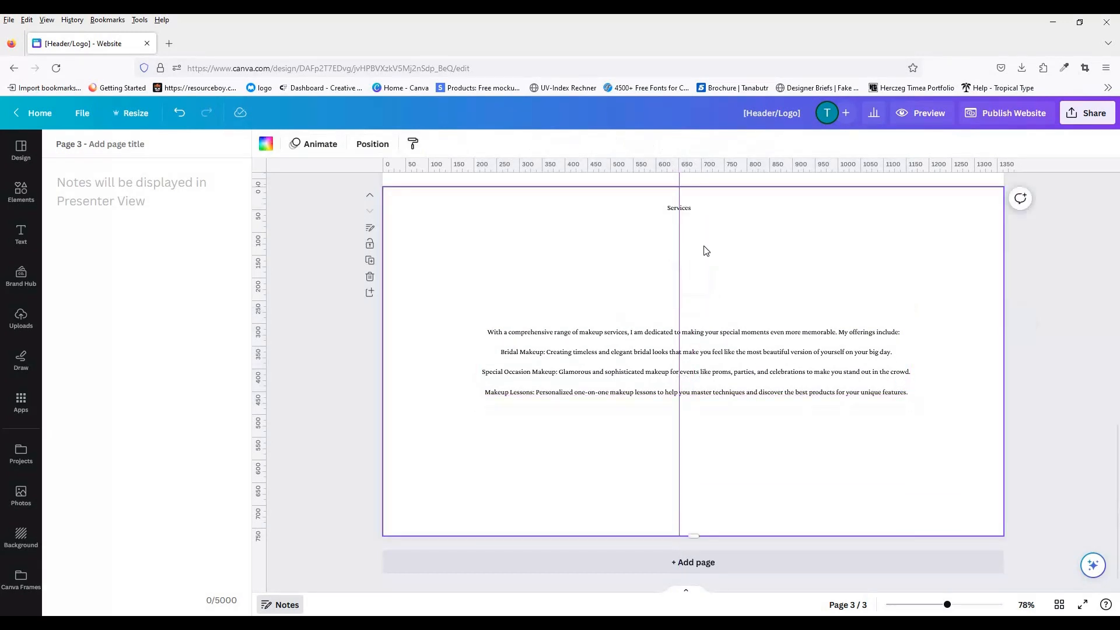
key("ctrl+v")
left_click_drag(704, 393, 690, 271)
Step: Cut the "Bridal Makeup:" label from the services text and paste it as a separate text box
left_click(733, 375)
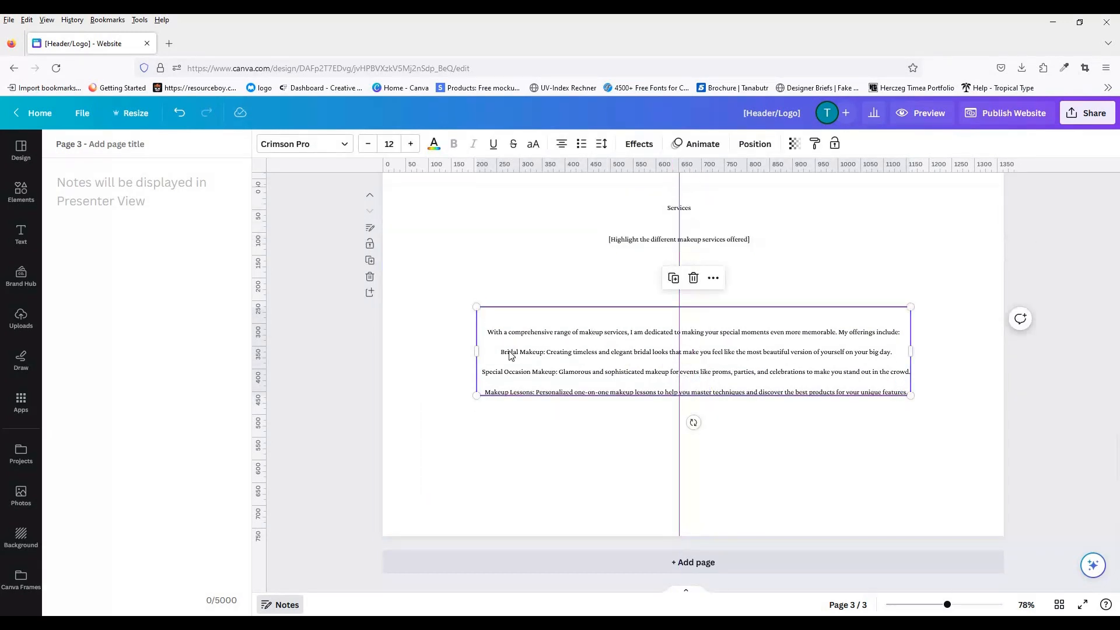
key("ctrl+x")
left_click(528, 423)
key("ctrl+v")
Step: Move the bridal makeup description into its own narrow three-line text box near the page's lower left, with its label above it
left_click(526, 353)
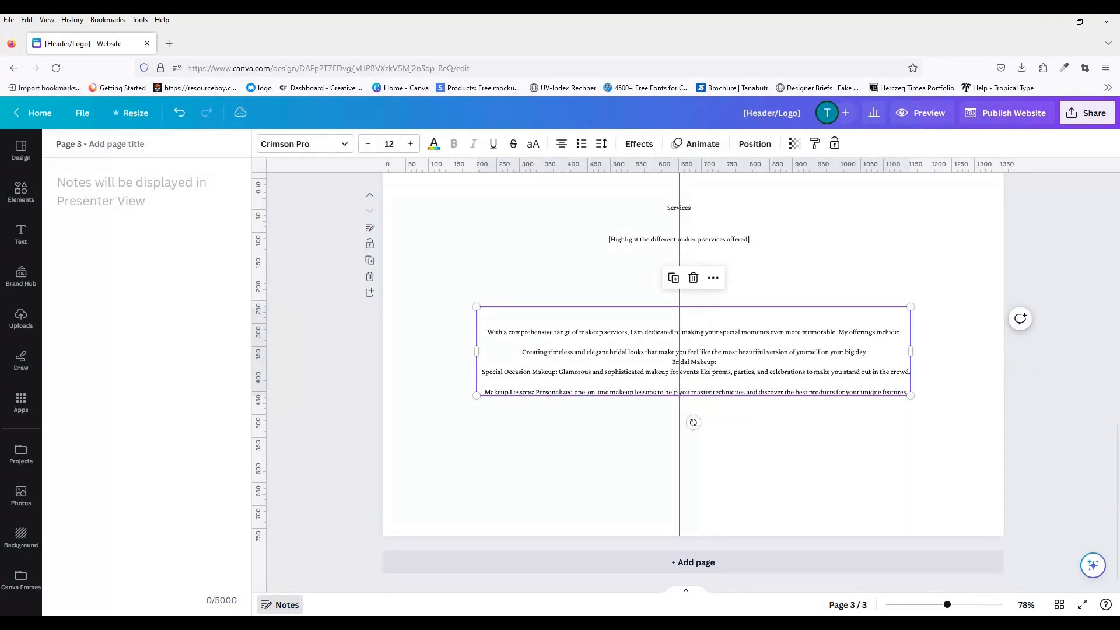
left_click(528, 516)
key("ctrl+v")
left_click_drag(706, 393, 616, 526)
left_click_drag(774, 496, 547, 506)
left_click_drag(496, 543, 551, 525)
left_click_drag(694, 365, 546, 423)
Step: Cut the "Special Occasion Makeup:" label from the services text and paste it as a separate text box
left_click(563, 374)
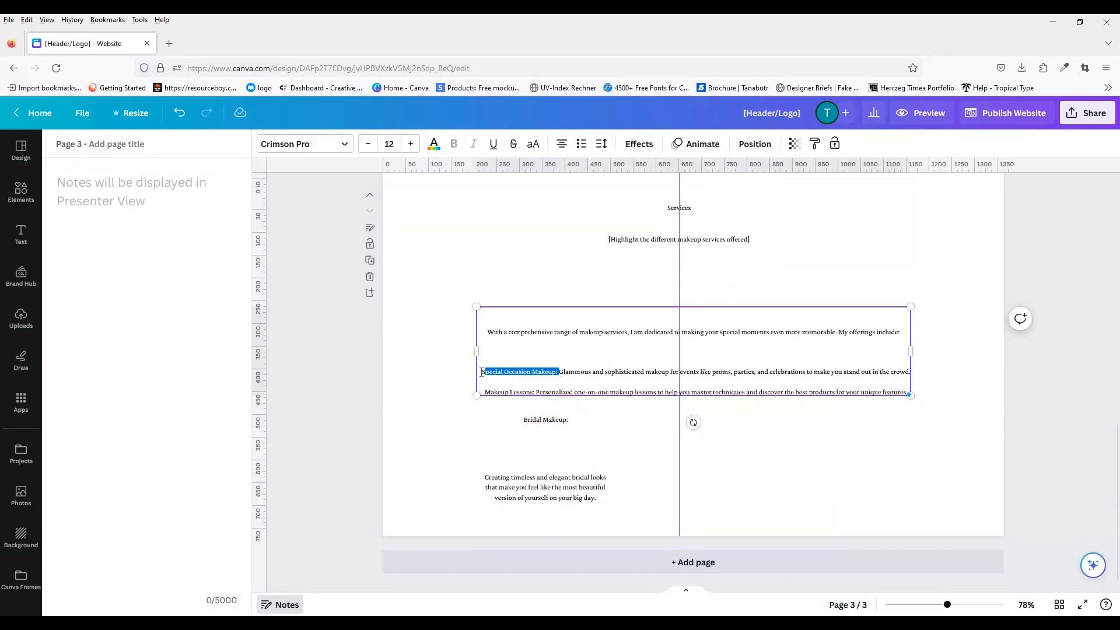
key("ctrl+x")
key("Escape")
key("ctrl+v")
Step: Move the special occasion makeup description into a copy of the bridal description box, placed to its right
triple_click(578, 373)
key("Delete")
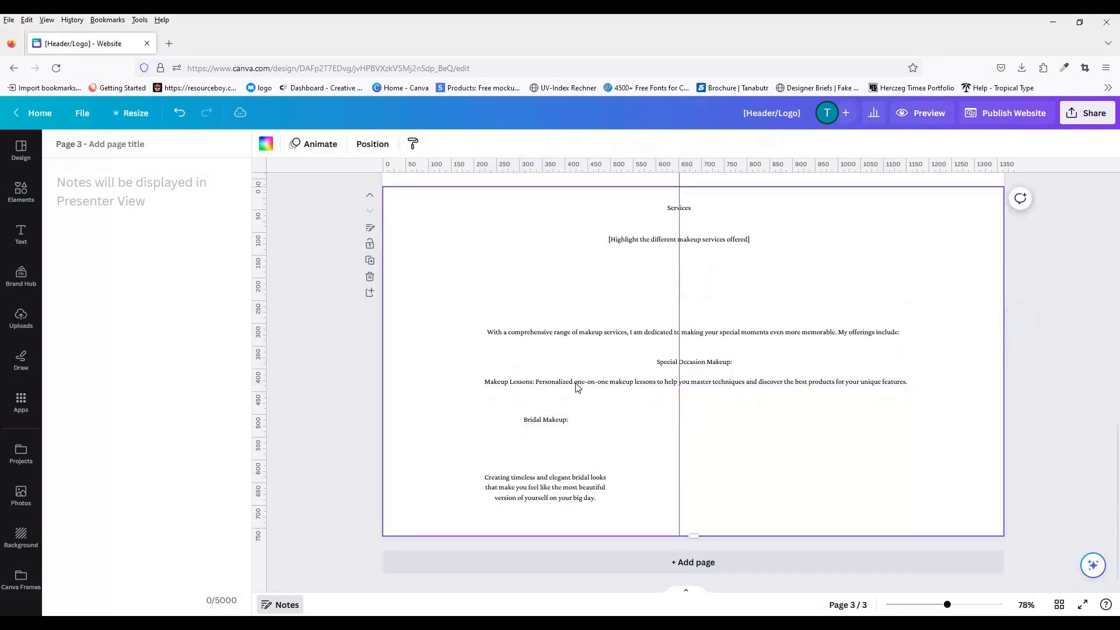
key("ctrl+v")
left_click_drag(708, 368, 822, 487)
left_click_drag(560, 488, 719, 487)
triple_click(875, 477)
key("ctrl+x")
triple_click(700, 487)
key("ctrl+v")
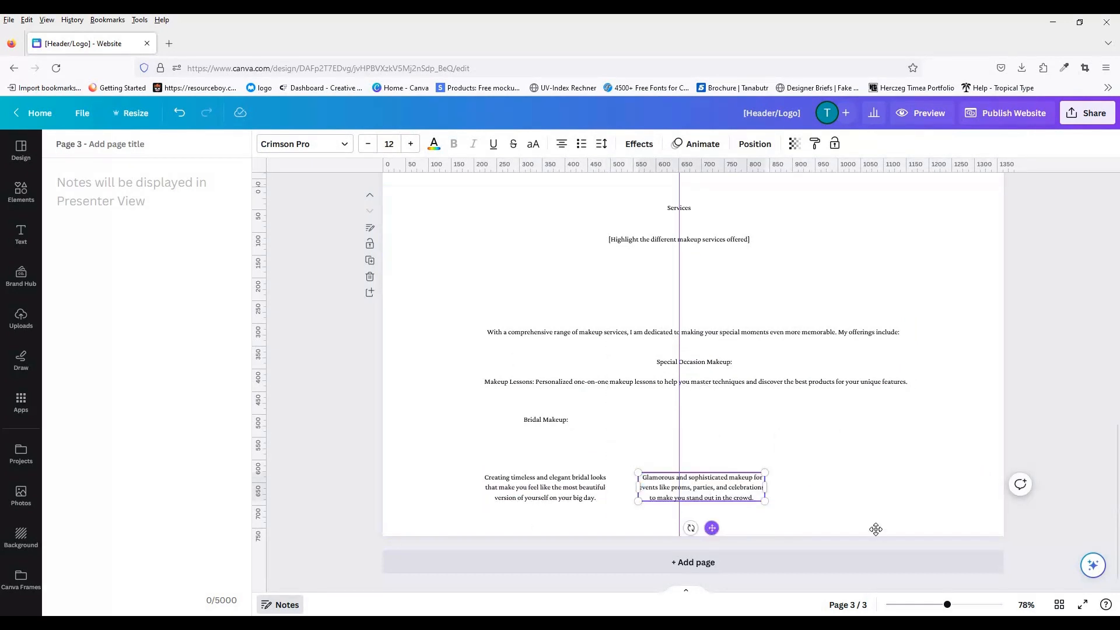
Step: Duplicate the special occasion description as a third column and replace its text with the makeup lessons description
key("ctrl+d")
double_click(729, 382)
key("ctrl+x")
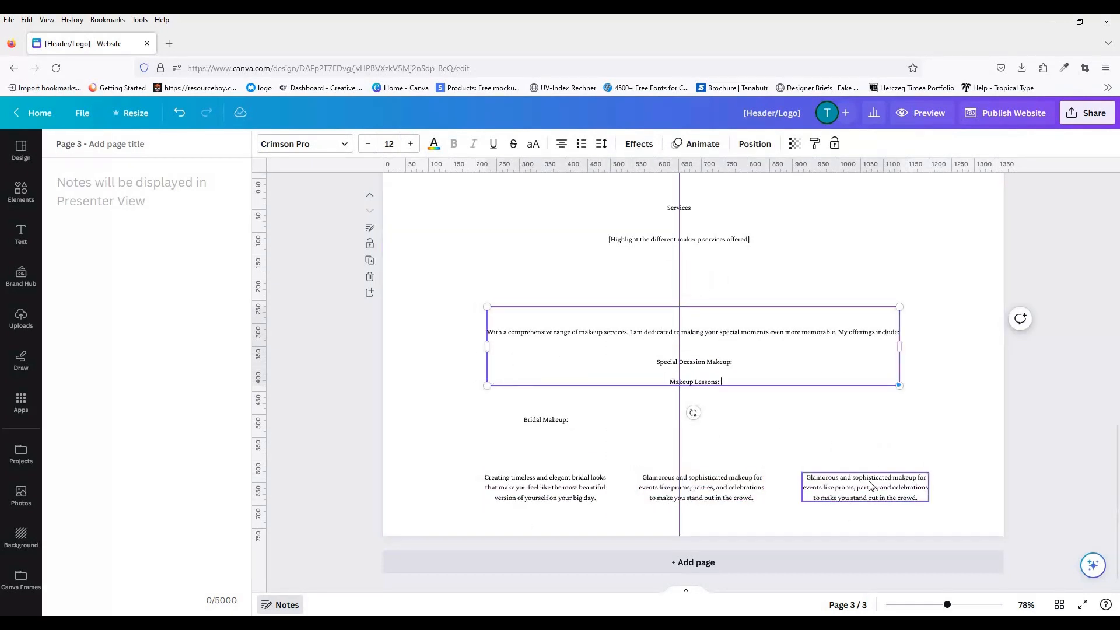
triple_click(865, 487)
key("ctrl+v")
Step: Move the "Makeup Lessons:" label out of the services text to above the third description
left_click(725, 380)
key("ctrl+x")
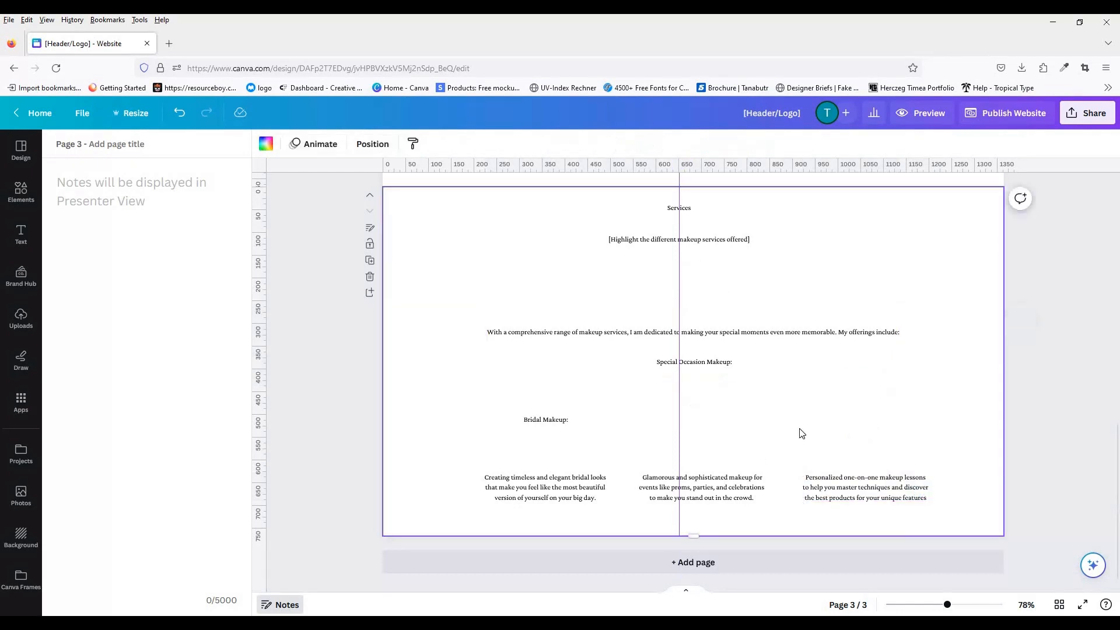
triple_click(867, 420)
key("ctrl+v")
left_click(863, 346)
Step: Cut the "With a comprehensive range of makeup services" sentence into its own text box and move it up the page
double_click(659, 332)
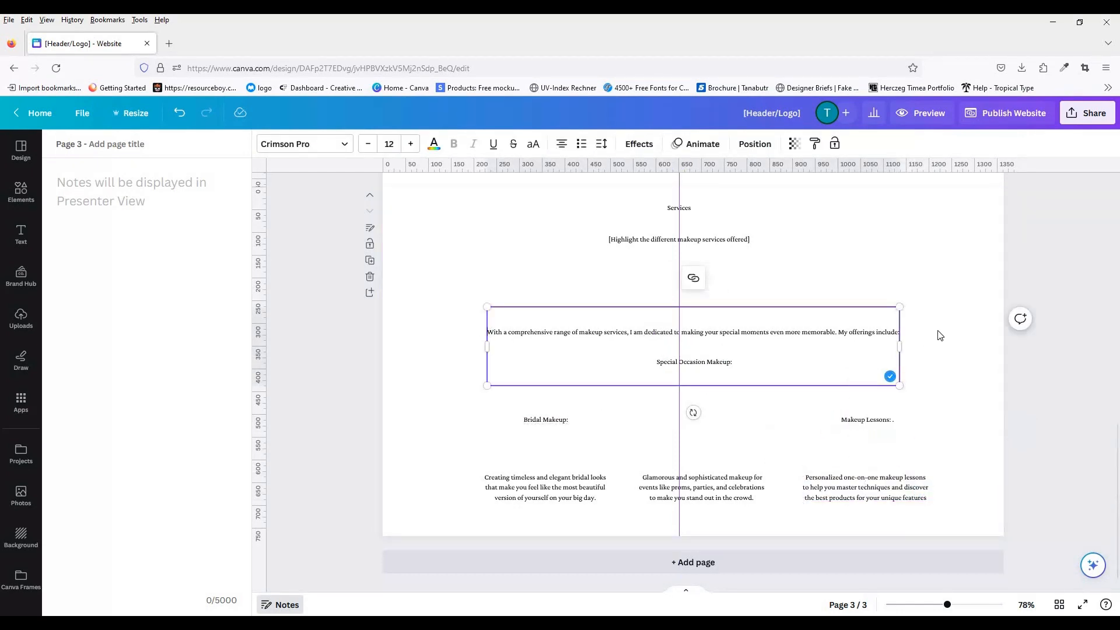
triple_click(897, 332)
key("ctrl+x")
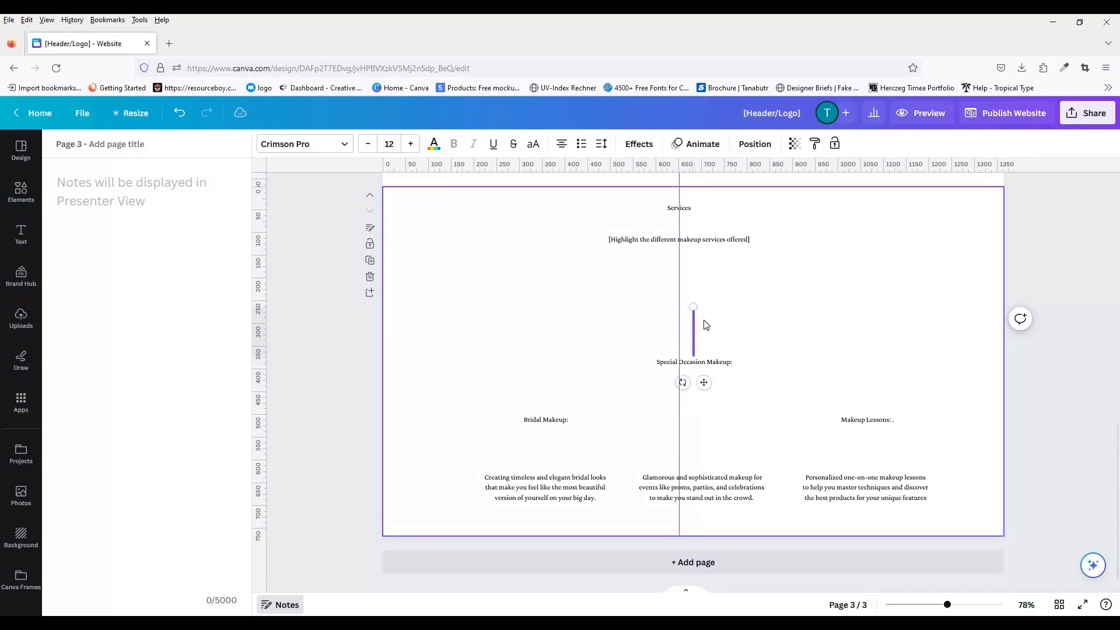
left_click(775, 288)
key("ctrl+v")
left_click_drag(704, 393, 704, 289)
Step: Delete the bracketed services placeholder line and move the introductory sentence up beneath the Services heading
left_click(655, 243)
key("Delete")
left_click_drag(655, 258, 655, 247)
Step: Place the "Special Occasion Makeup:" label above the middle description and center the service labels over their descriptions
left_click_drag(694, 361, 691, 420)
left_click(183, 272)
left_click_drag(453, 398, 613, 539)
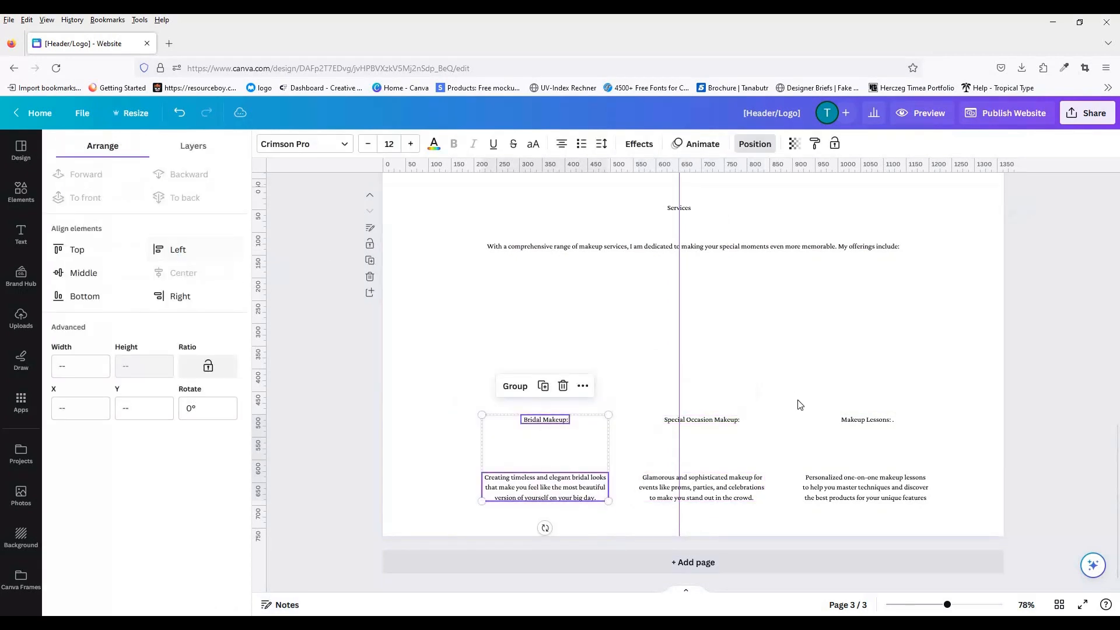
left_click_drag(797, 400, 933, 508)
Step: Space the three service descriptions evenly in the horizontal direction
left_click_drag(418, 382, 916, 438)
left_click_drag(438, 455, 939, 513)
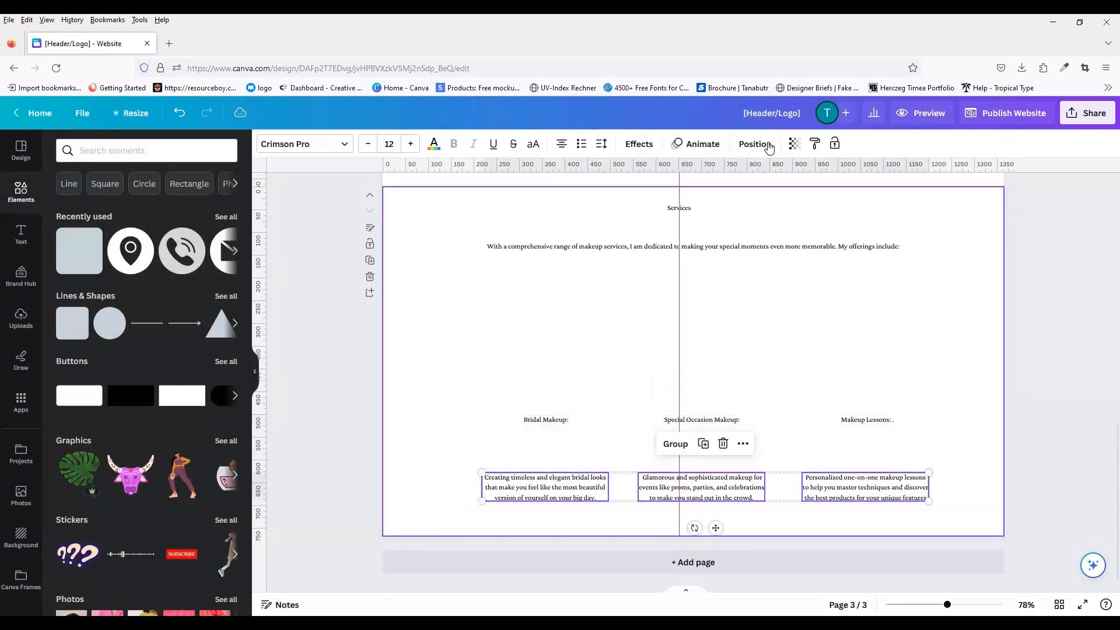
left_click(754, 144)
left_click(112, 380)
Step: Space the three service labels evenly in the horizontal direction
left_click(645, 366)
left_click_drag(644, 362, 931, 523)
left_click(594, 406)
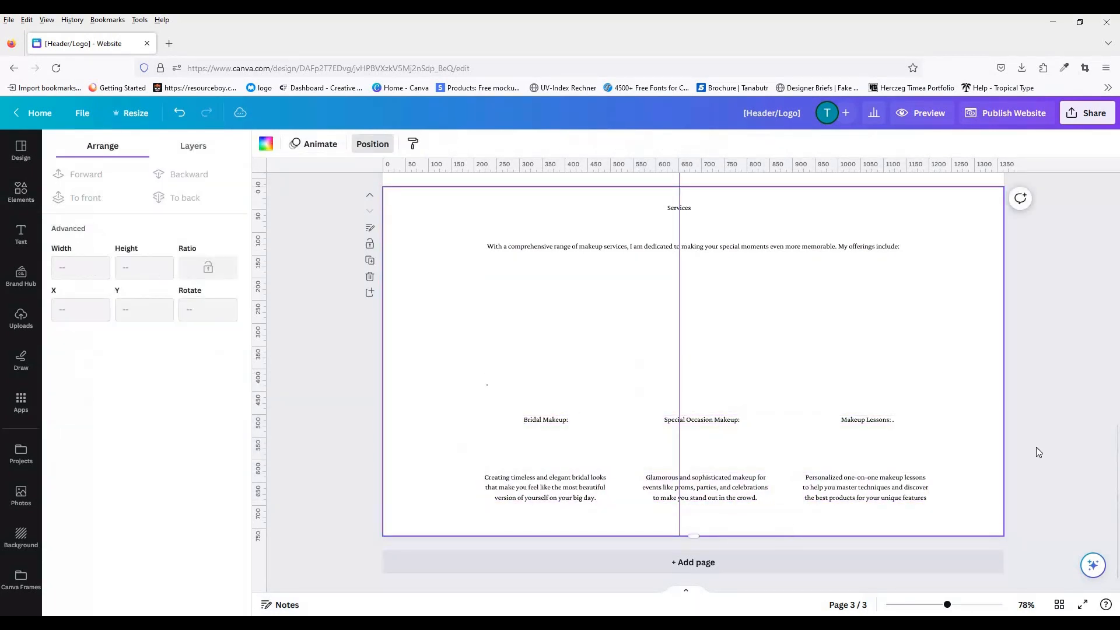
left_click_drag(1036, 448, 496, 403)
left_click(105, 374)
left_click(387, 379)
Step: Copy an image frame from the About Me page onto the Services page and place it at the left below the introductory sentence
left_click(21, 192)
scroll(635, 286, "up", 2)
left_click(635, 290)
key("ctrl+c")
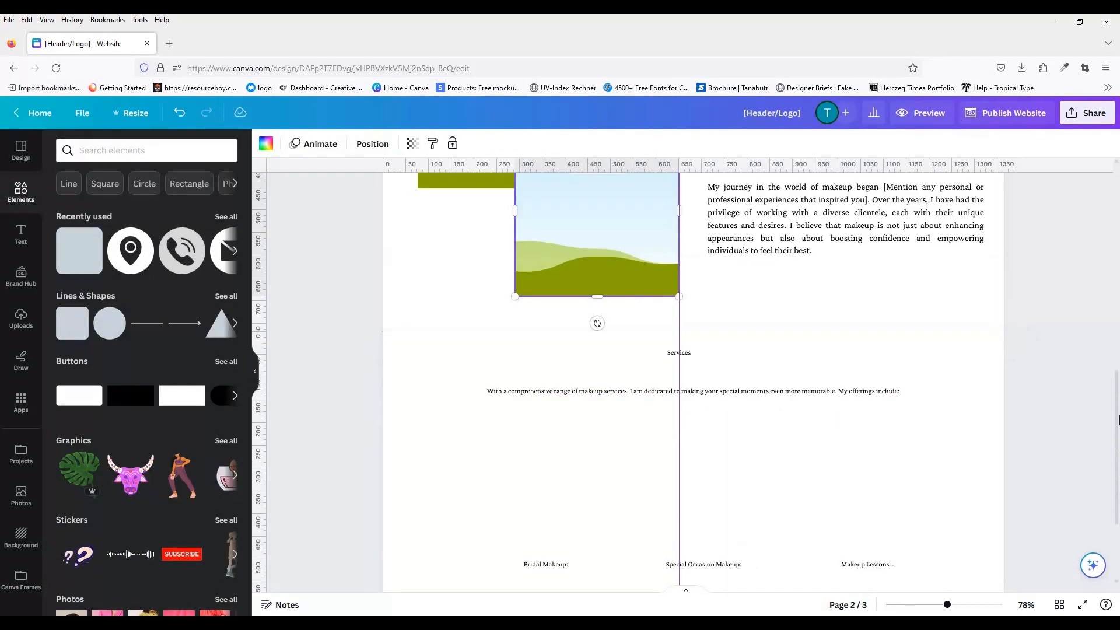
scroll(583, 361, "down", 1)
left_click(568, 393)
key("ctrl+v")
left_click_drag(560, 456, 466, 410)
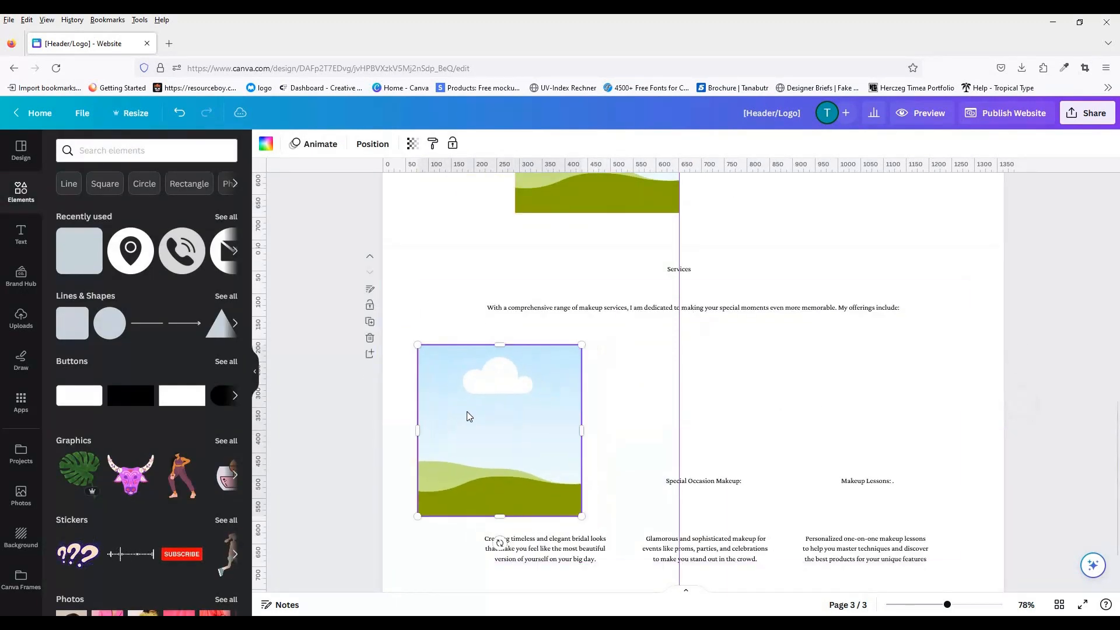
Step: Set up custom guides with 3 columns and 3 rows, 35 px gaps, a 35 px column margin and a 50 px row margin
left_click(82, 113)
mouse_move(117, 251)
left_click(292, 293)
left_click(146, 192)
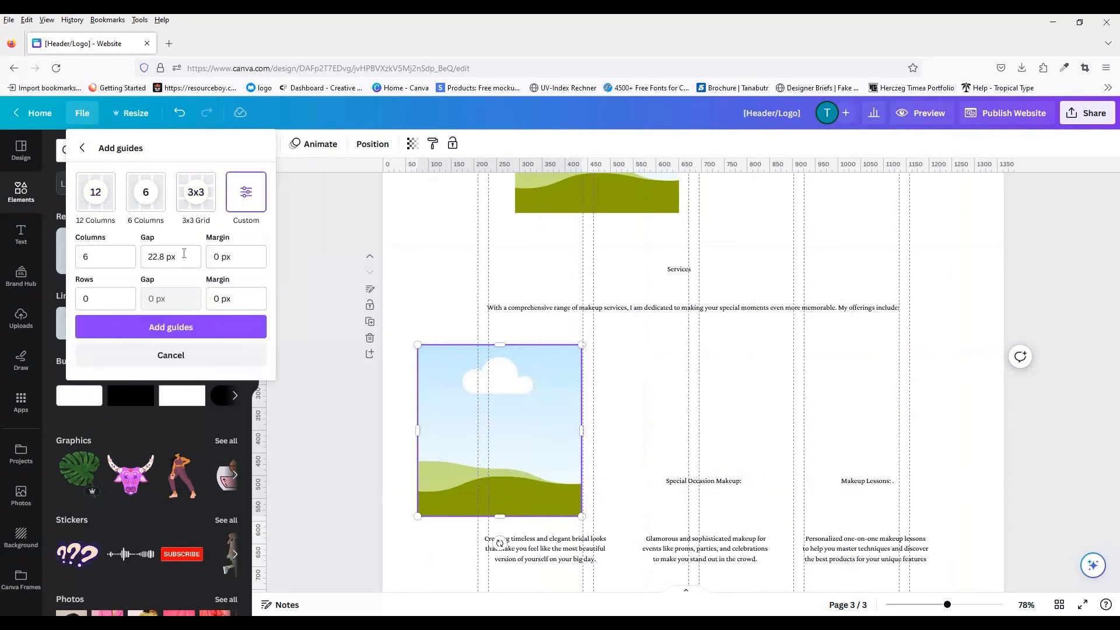
left_click(172, 298)
type("35")
left_click(244, 256)
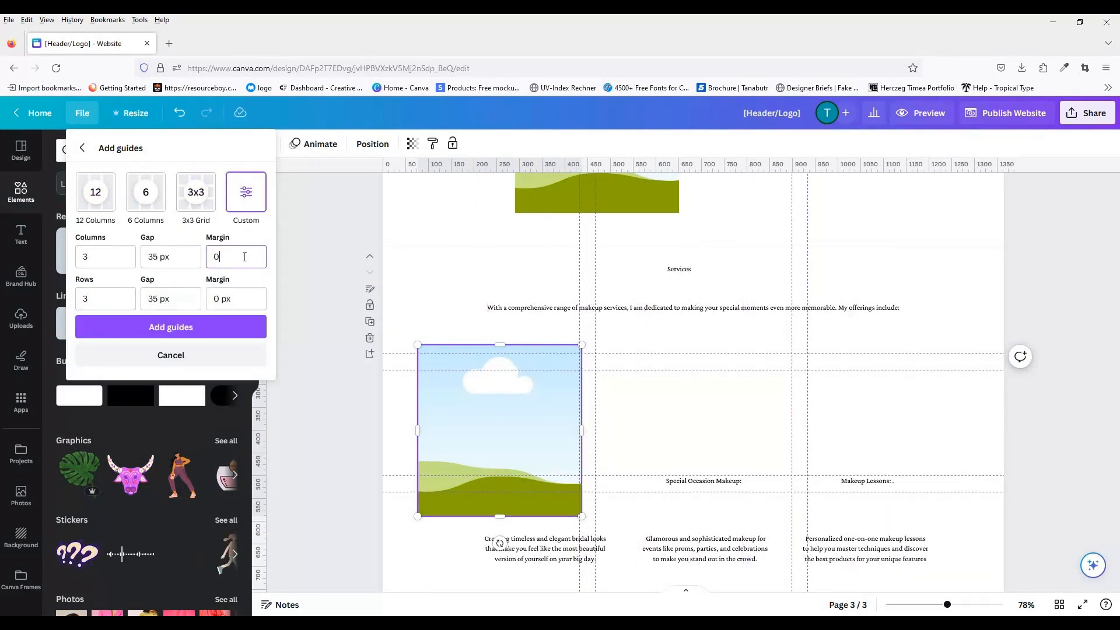
type("35")
left_click(246, 292)
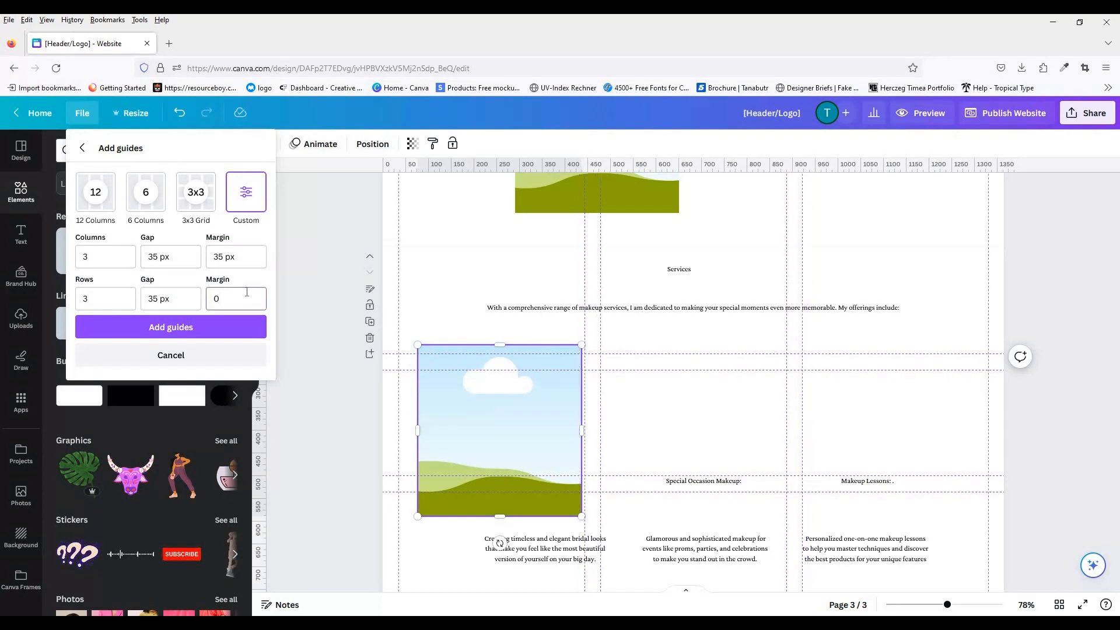
Step: Set both the column margin and the row margin of the custom guides to 60 px
left_click(240, 257)
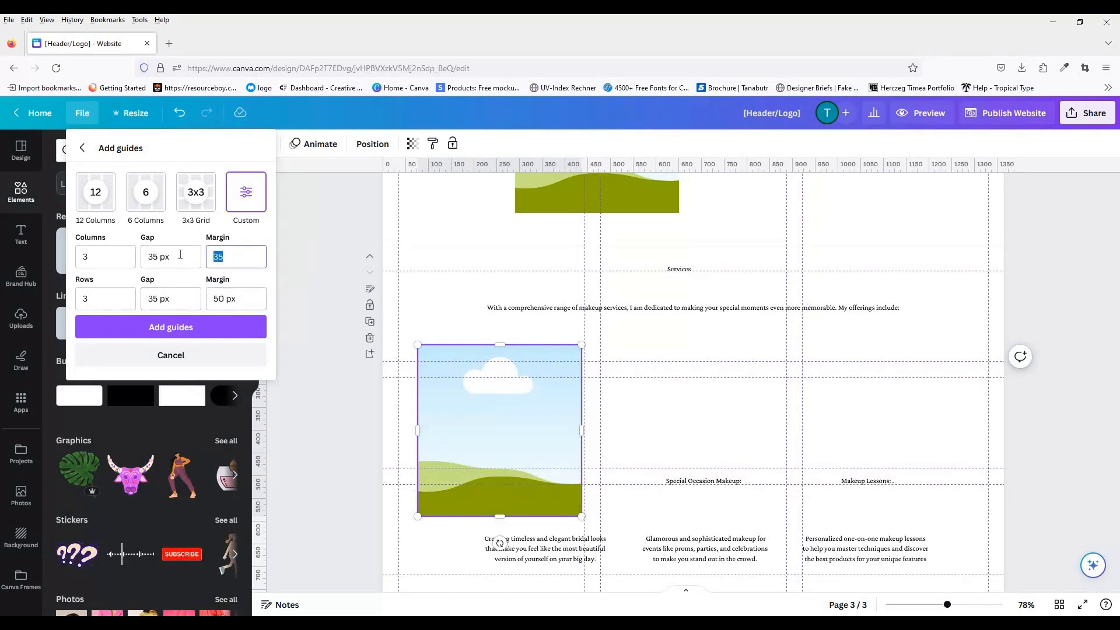
left_click(245, 299)
type("60")
left_click(244, 298)
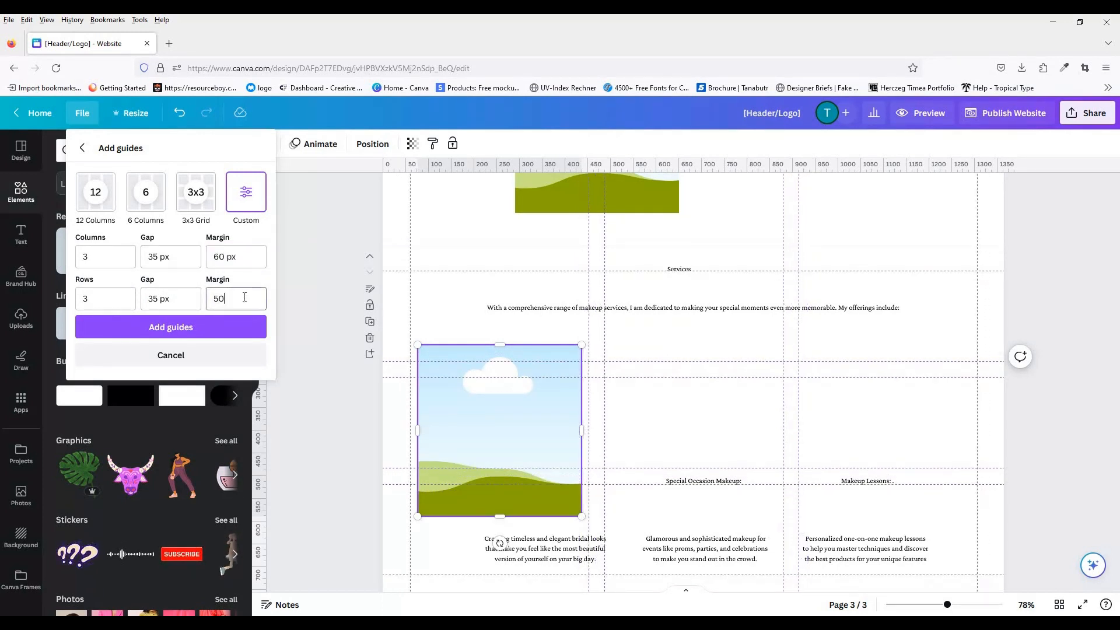
type("60")
Step: Set the guide rows to 0, add the guides, and fit the left image frame to the first column
left_click(239, 260)
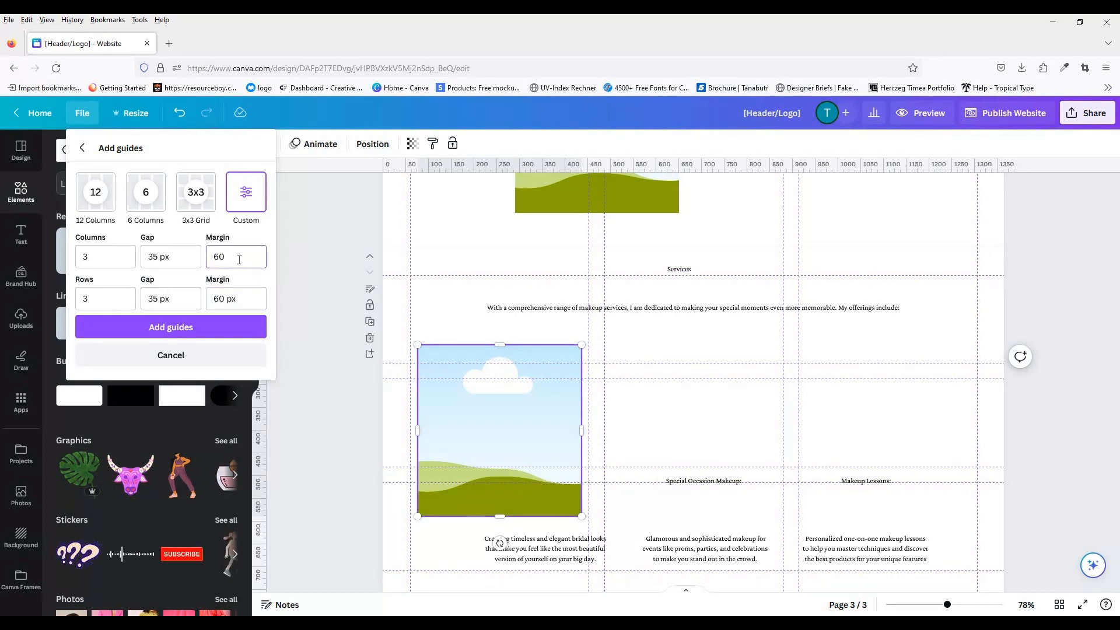
type("0")
left_click(125, 261)
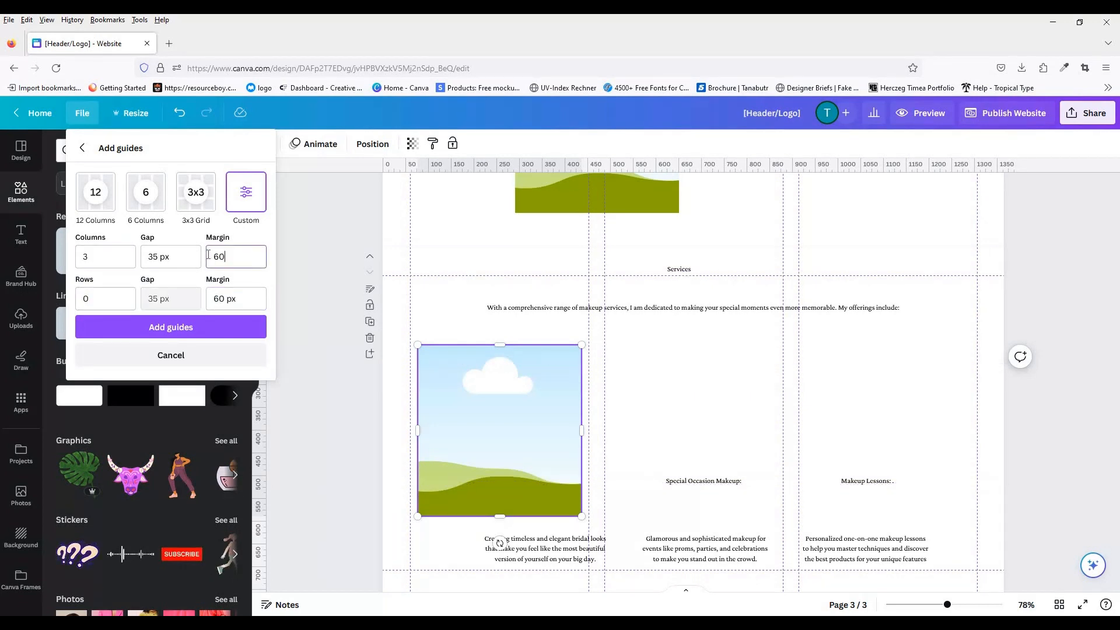
left_click(225, 331)
left_click_drag(508, 437, 516, 442)
left_click_drag(425, 434, 411, 436)
Step: Show the page margins and add the guides again with a 76 px column margin
left_click(82, 113)
left_click(119, 251)
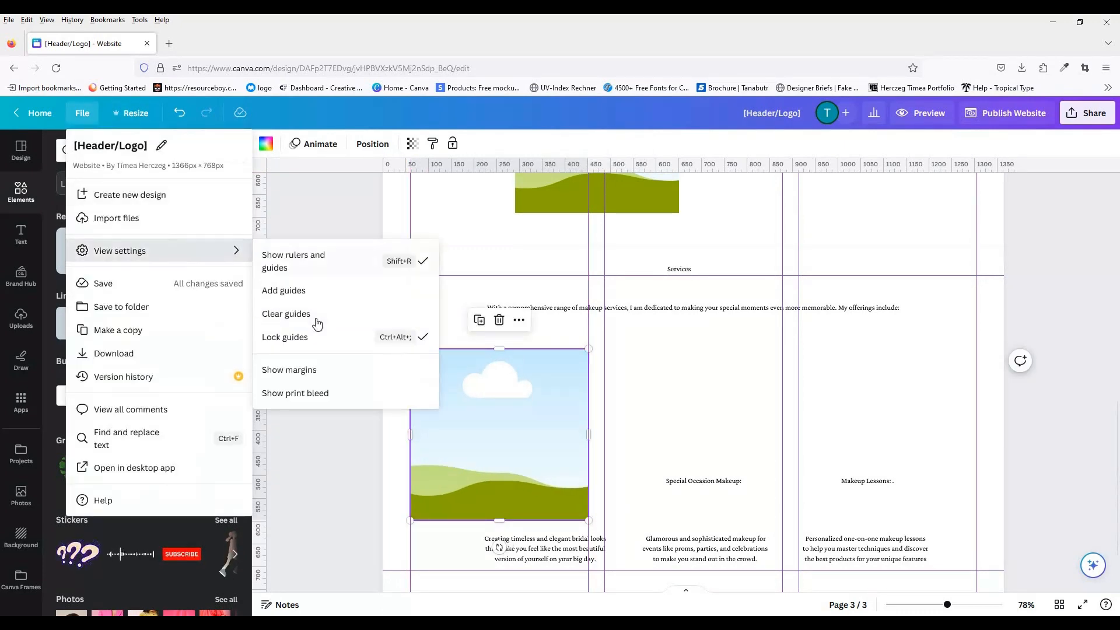
left_click(320, 369)
left_click(82, 112)
left_click(120, 250)
left_click(285, 291)
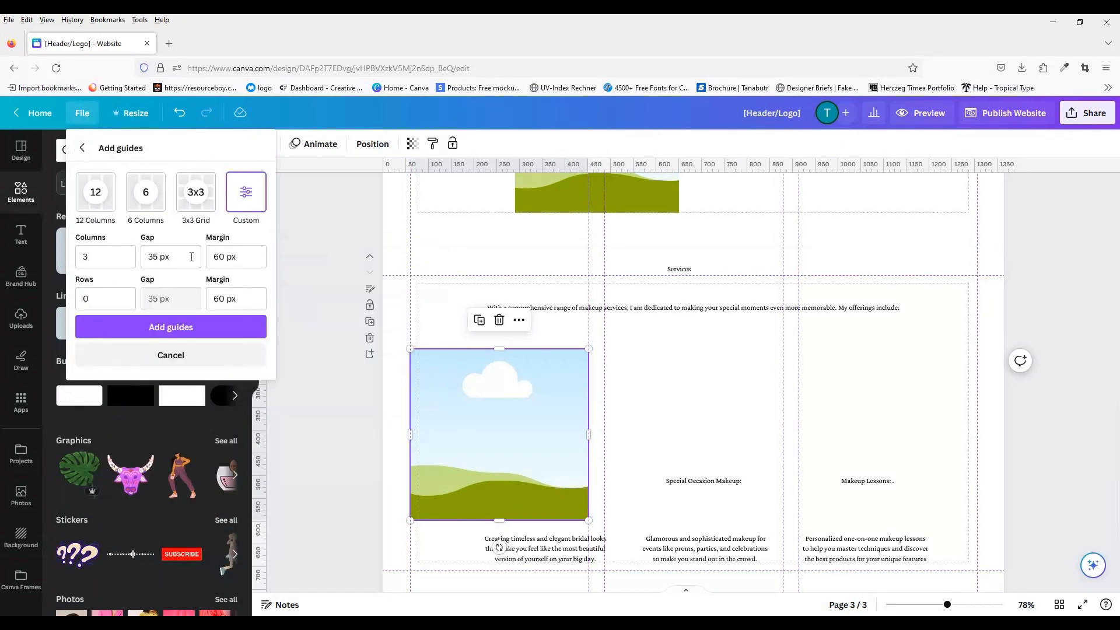
type("70")
left_click(264, 296)
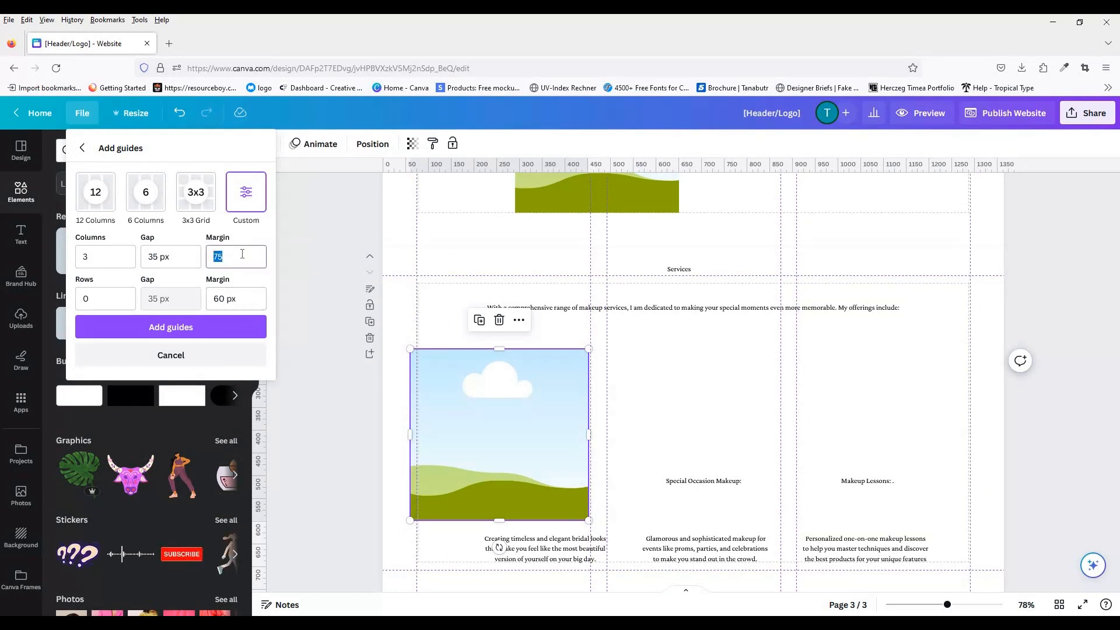
left_click(183, 341)
Step: Refit the image frame to the first column and copy it into the middle and right columns
left_click_drag(463, 426, 471, 425)
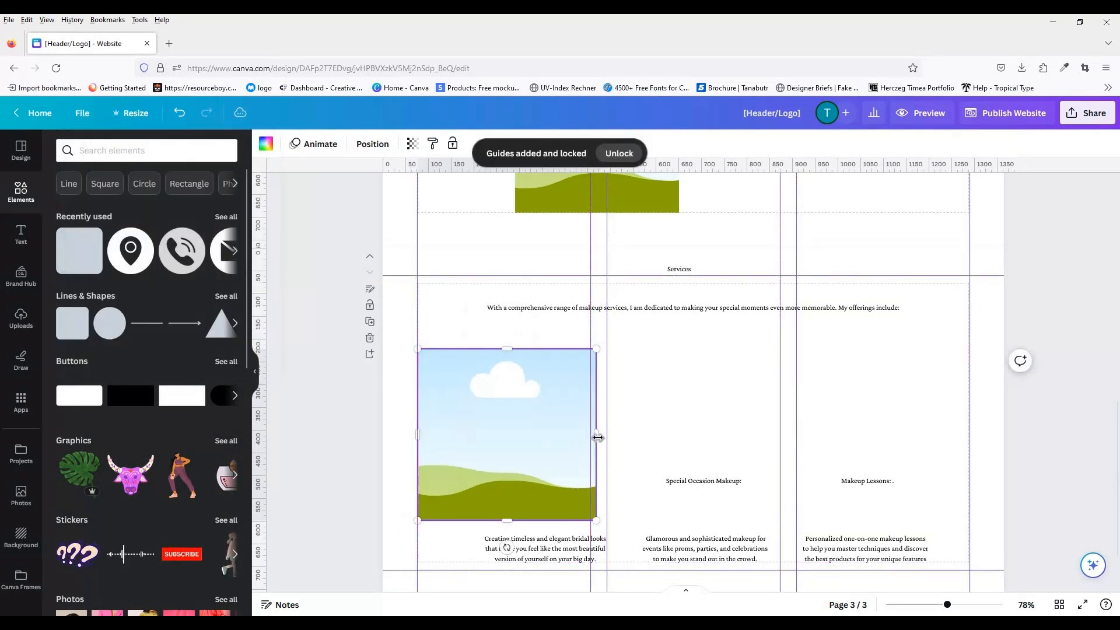
left_click_drag(551, 479, 888, 478)
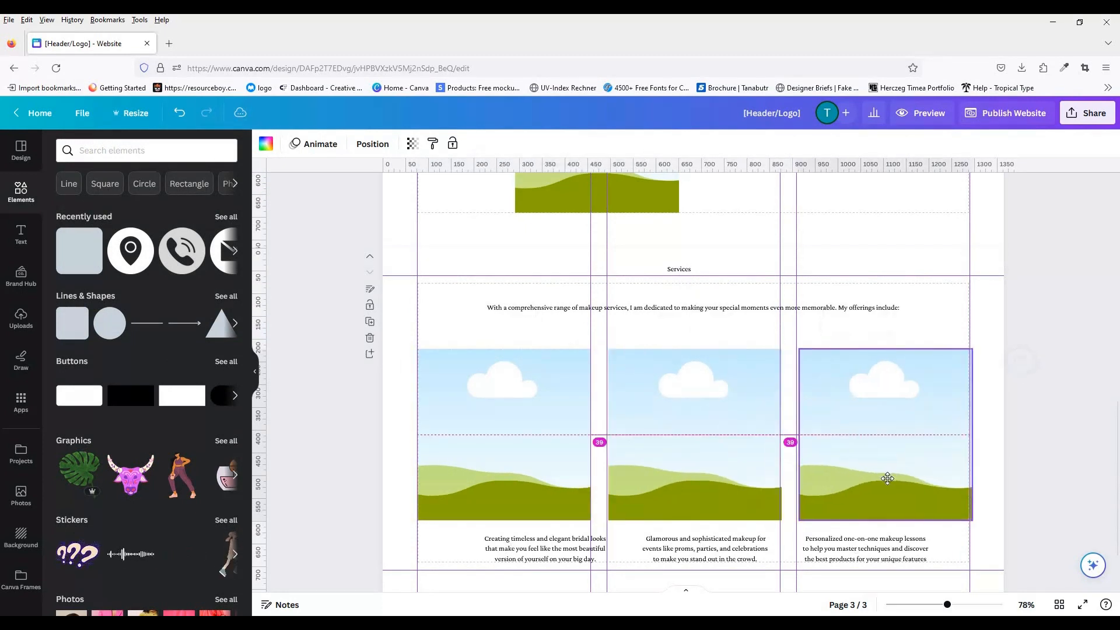
Step: Space the three image frames evenly and send them behind the service text
left_click(759, 452)
left_click(547, 433, "shift")
left_click(840, 429, "shift")
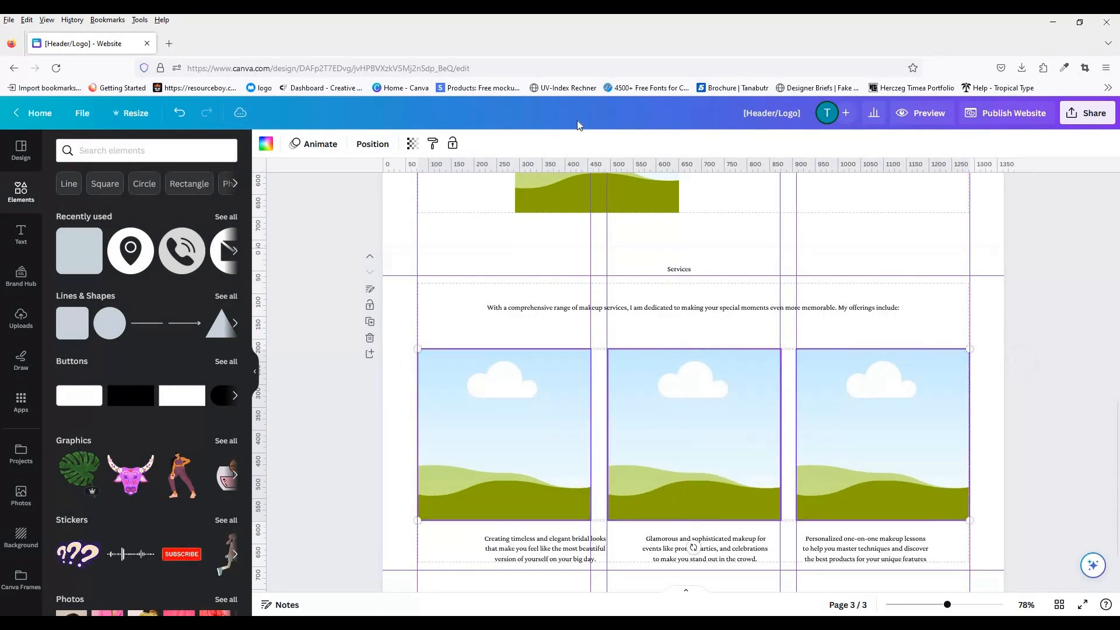
left_click(372, 144)
left_click(87, 373)
left_click(178, 198)
Step: Center each service label on its image frame and each service description directly beneath its frame
left_click(543, 481)
left_click_drag(508, 432, 503, 435)
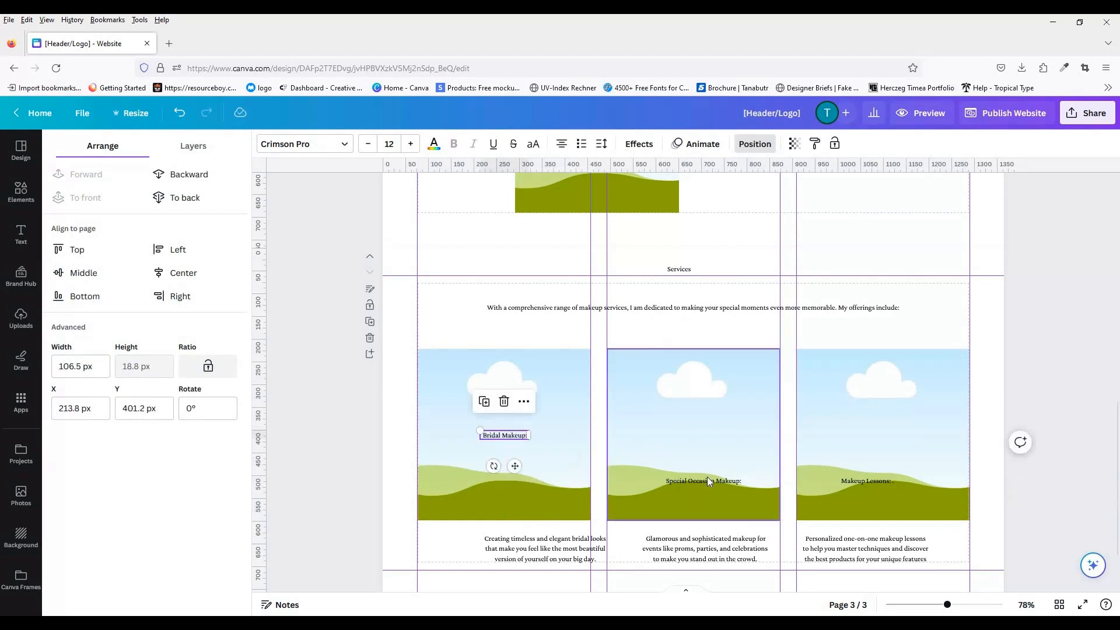
left_click_drag(707, 479, 698, 434)
left_click_drag(864, 481, 884, 437)
left_click_drag(549, 551, 507, 545)
left_click_drag(732, 559, 721, 552)
left_click_drag(842, 556, 865, 550)
Step: Remove the stray period after "Makeup Lessons:" and the trailing colon from the "Special Occasion Makeup:" label
left_click(910, 444)
double_click(911, 435)
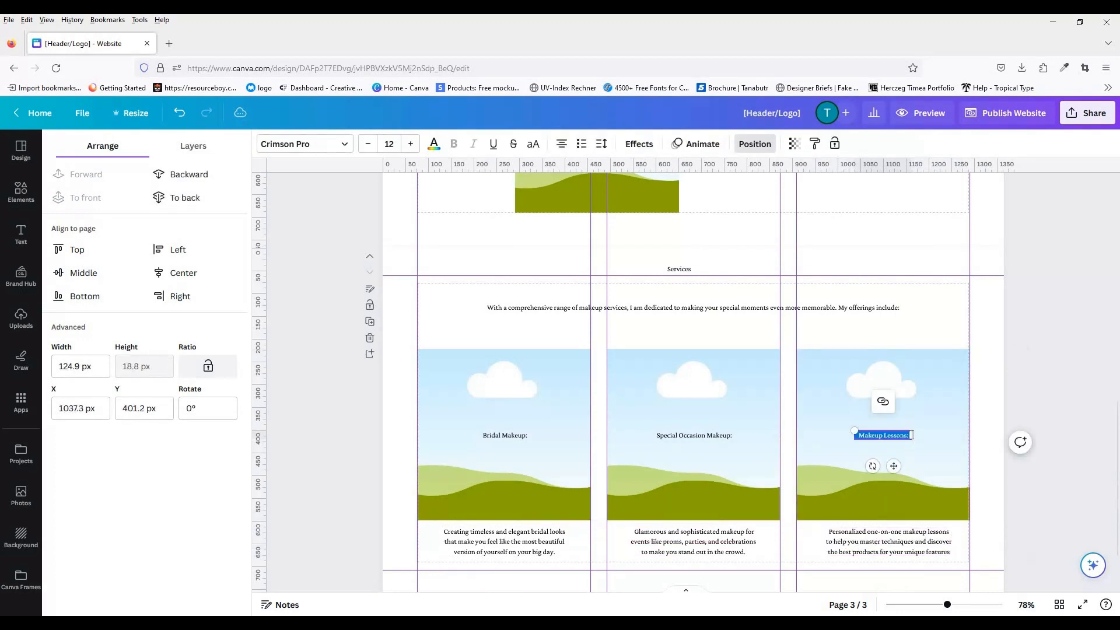
type(":")
double_click(729, 437)
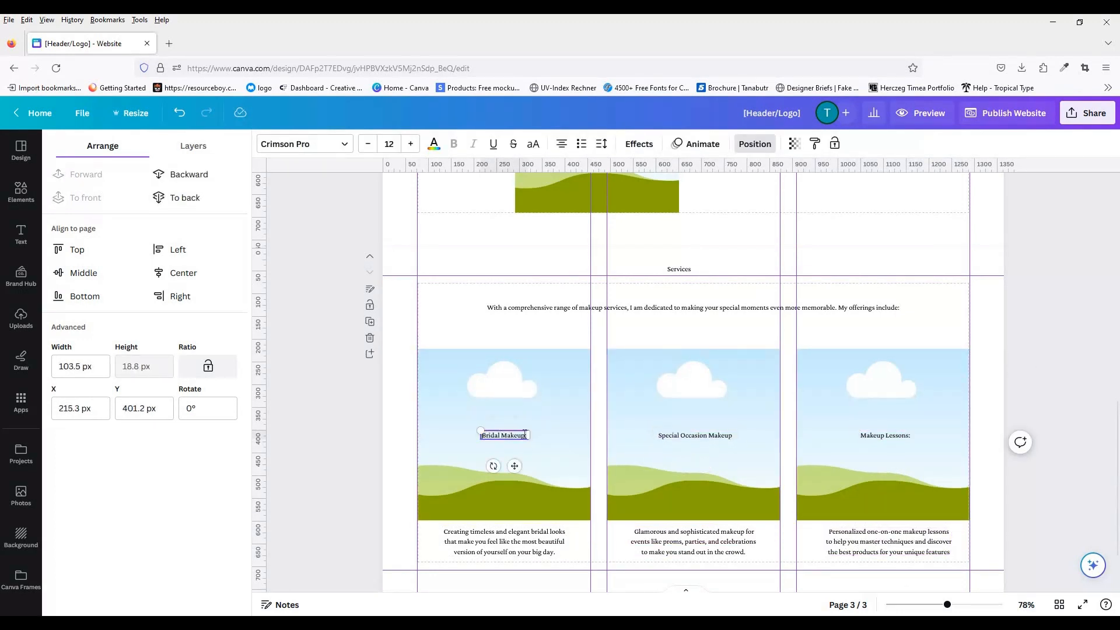
type(":")
left_click(332, 475)
Step: Move the introductory sentence and the "Services" heading down, centering the heading just above the sentence
left_click_drag(688, 308, 688, 315)
left_click_drag(684, 270, 697, 301)
left_click(701, 315)
Step: Re-center the service labels on their frames and remove the trailing colons from "Bridal Makeup:" and "Makeup Lessons:"
left_click(709, 436)
left_click(862, 436, "shift")
left_click(1015, 449)
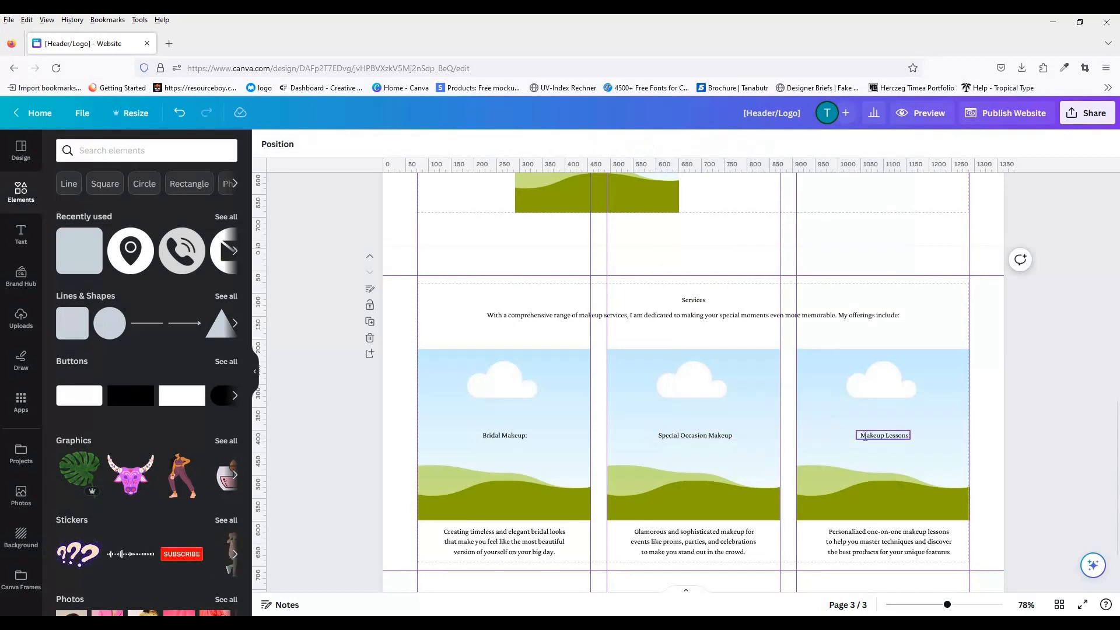
left_click(865, 436)
left_click(662, 440)
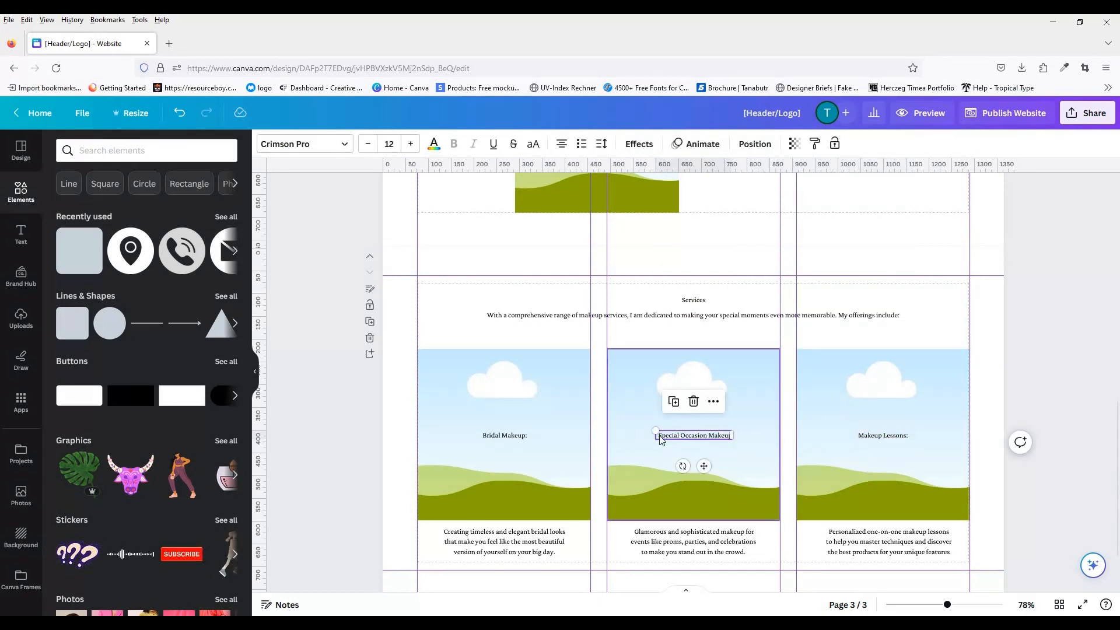
double_click(523, 436)
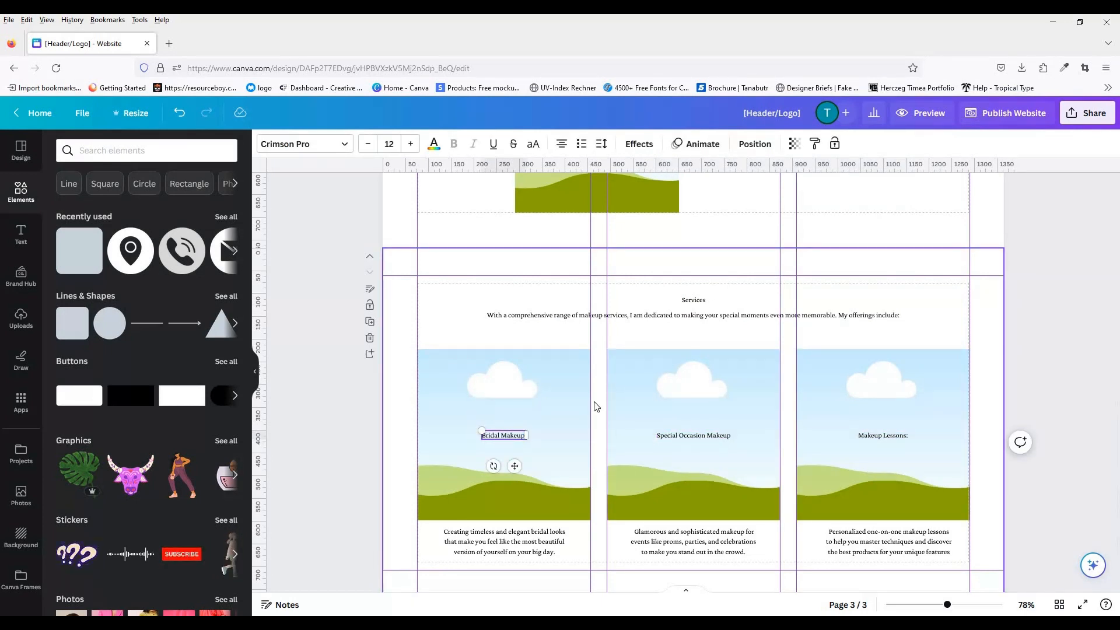
left_click(905, 440)
double_click(883, 435)
Step: Title the third page "Services"
scroll(370, 227, "down", 2)
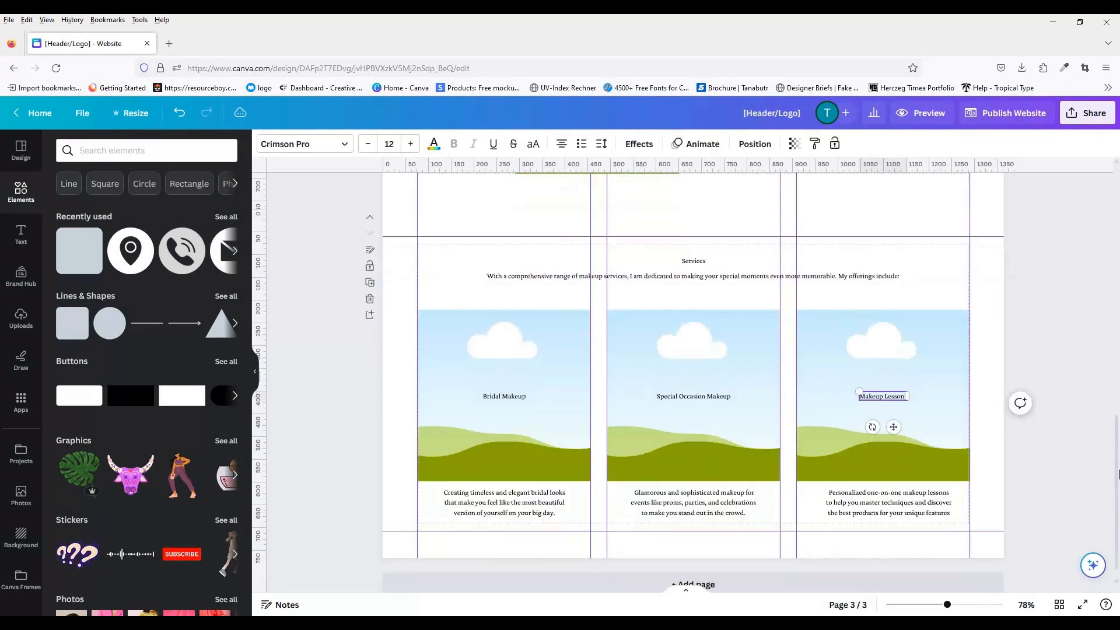
left_click(370, 227)
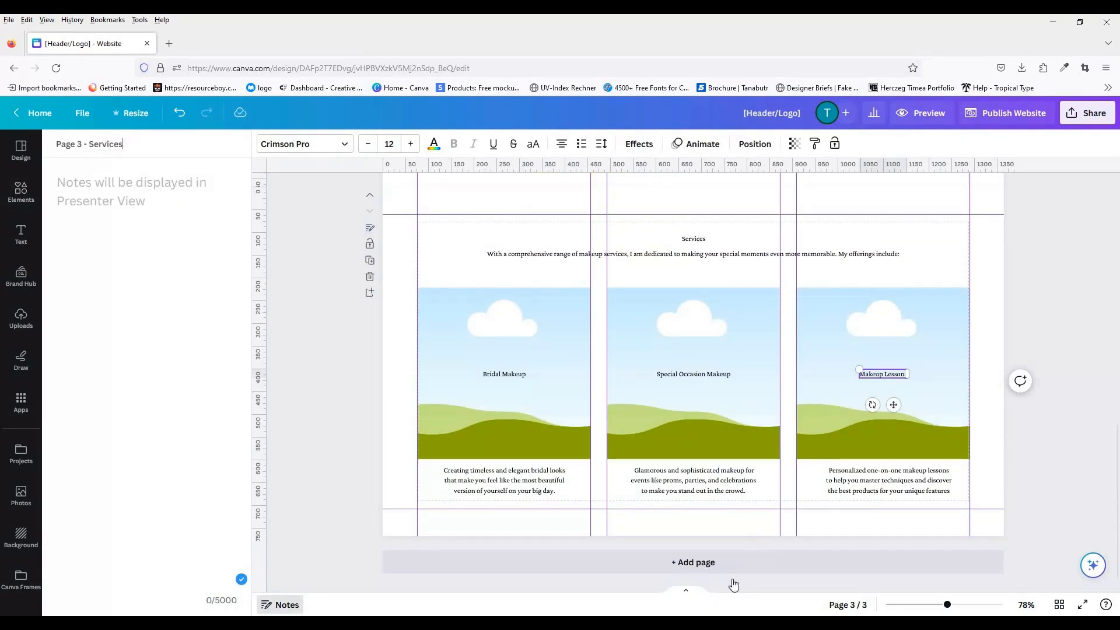
Step: Add a fourth page and place the "Portfolio" heading from the text document centered near the page's upper edge
left_click_drag(680, 371, 630, 379)
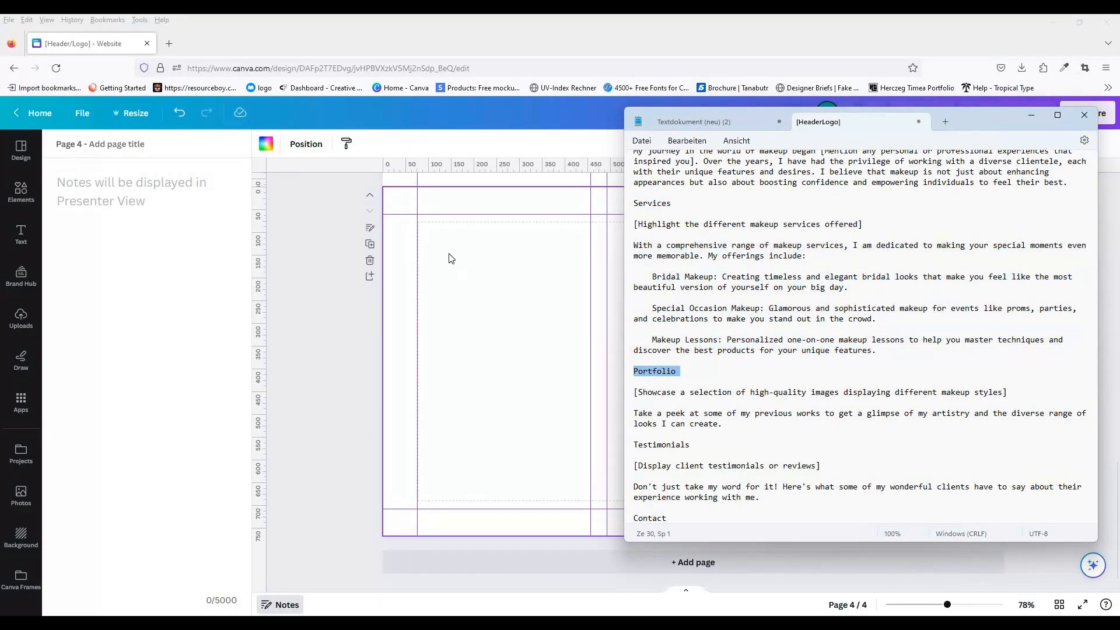
key("ctrl+c")
left_click(449, 258)
key("ctrl+v")
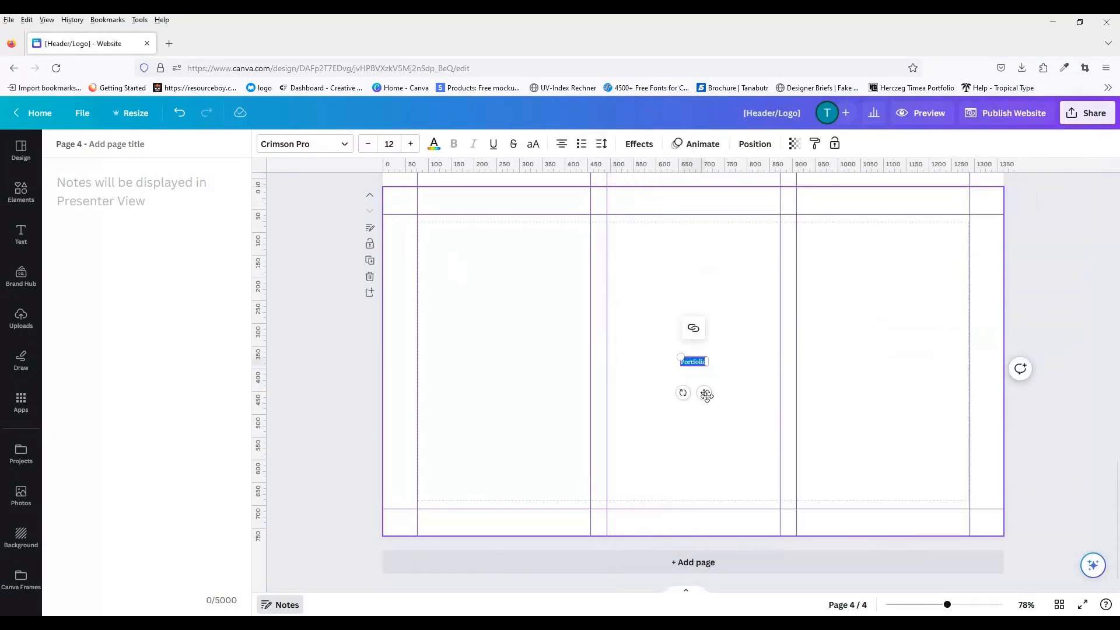
left_click_drag(704, 395, 704, 240)
left_click(1068, 350)
Step: Copy the Bridal Makeup image frame from the Services page into the first column of the Portfolio page, below the heading
scroll(587, 281, "up", 3)
left_click(508, 280)
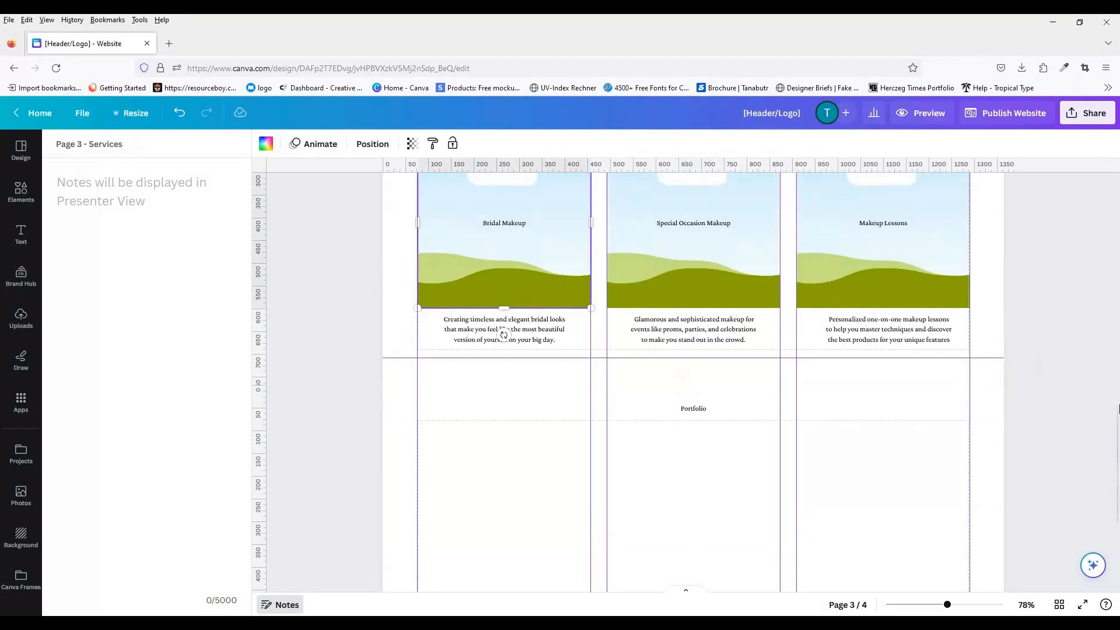
key("ctrl+c")
scroll(502, 333, "up", 6)
scroll(504, 420, "down", 9)
left_click(503, 420)
key("ctrl+v")
left_click_drag(504, 420, 504, 346)
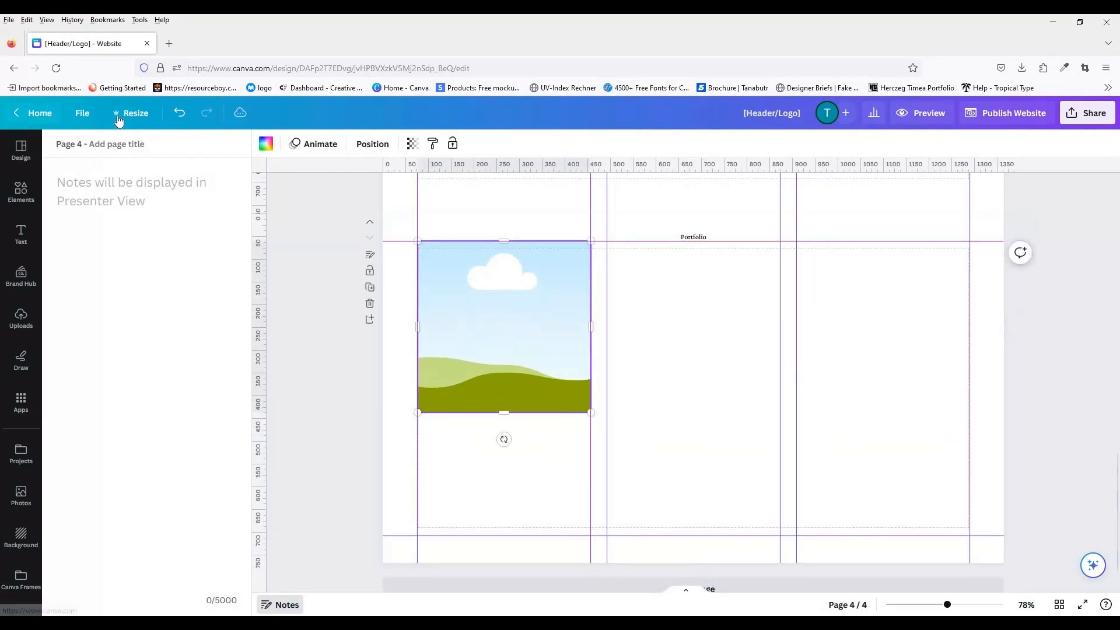
Step: Clear all existing guides from the design
left_click(83, 112)
left_click(285, 313)
mouse_move(175, 250)
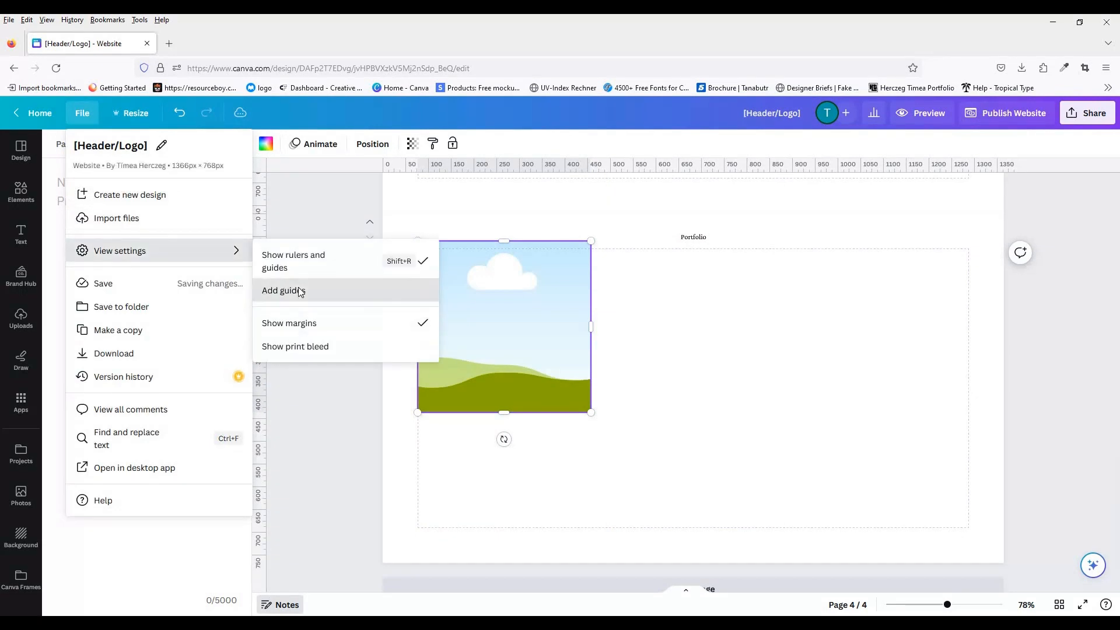
Step: Add custom guides with 6 columns and 3 rows, 35 px gaps and 76 px margins in both directions
left_click(286, 290)
left_click(198, 194)
left_click(254, 199)
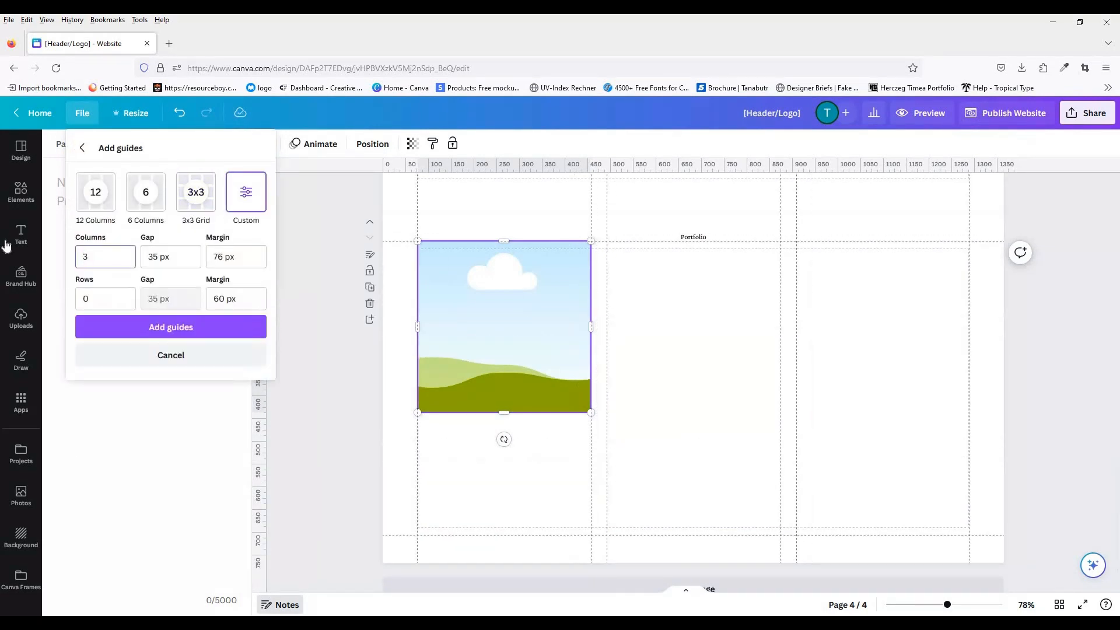
left_click(112, 298)
type("6")
left_click(143, 257)
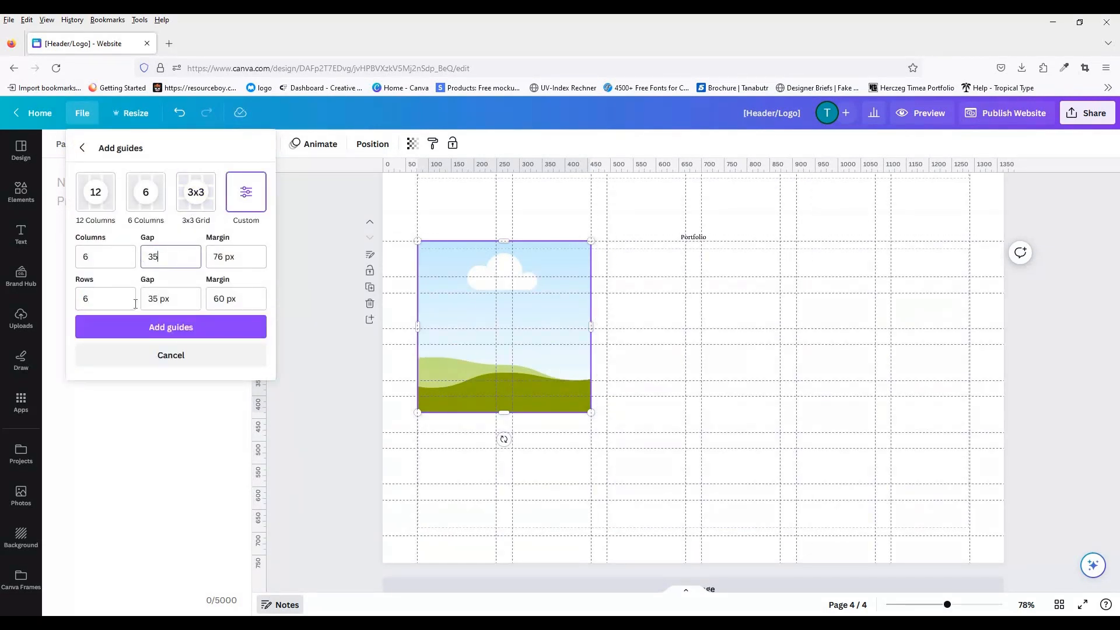
left_click(123, 255)
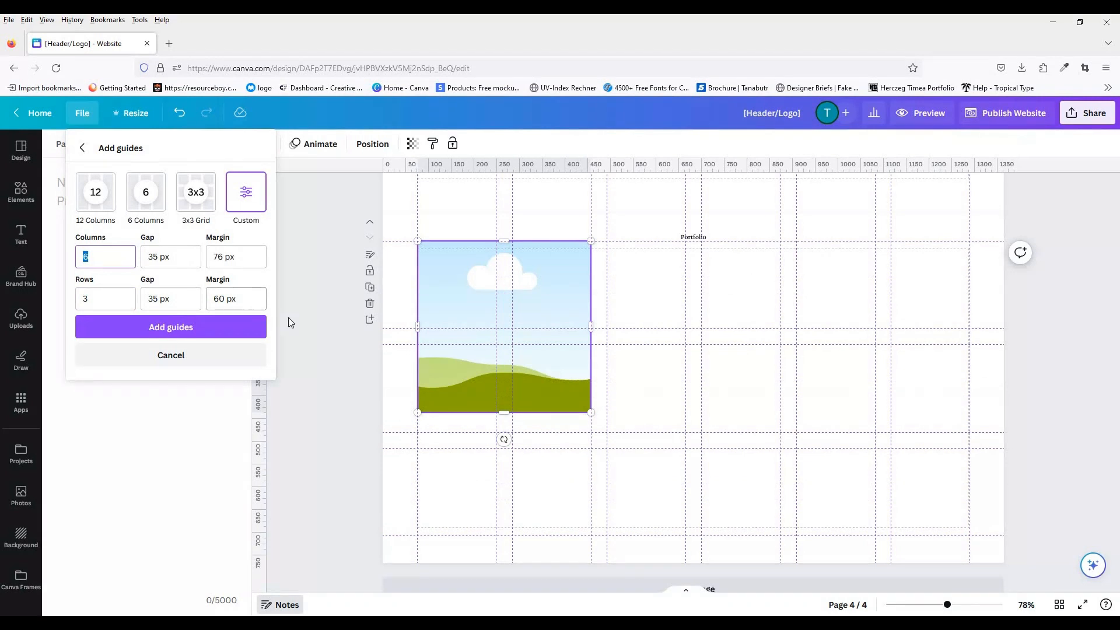
type("76")
left_click(171, 326)
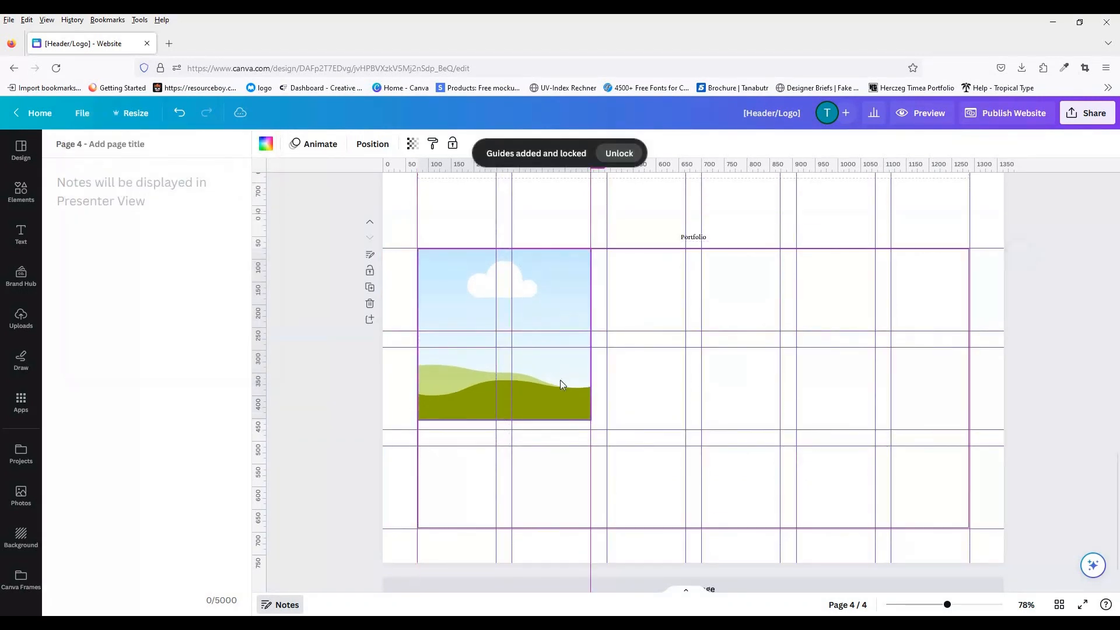
Step: Fit the left portfolio frame to the guides and stretch it down to span all three rows
left_click_drag(591, 414, 590, 429)
left_click_drag(947, 604, 936, 605)
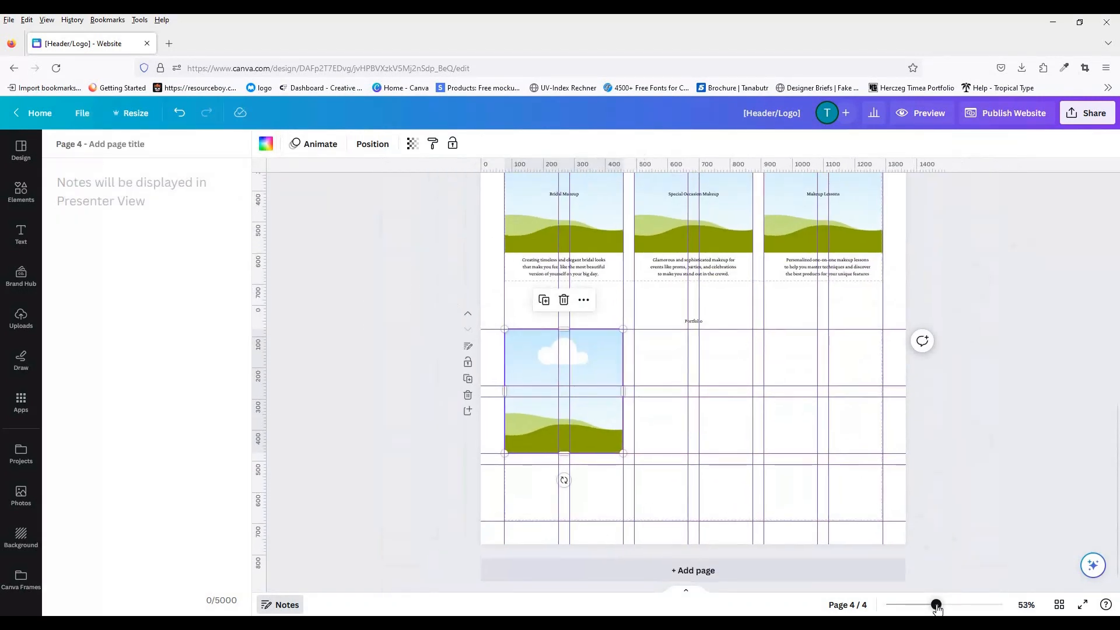
left_click_drag(565, 453, 563, 521)
Step: Copy the frame to the other columns, stacking two two-row frames in the middle and placing one three-row frame at the right
left_click_drag(591, 416, 720, 415, "alt")
left_click_drag(694, 520, 689, 454)
left_click_drag(692, 409, 822, 379, "alt")
left_click_drag(822, 453, 822, 521)
scroll(693, 379, "down", 1)
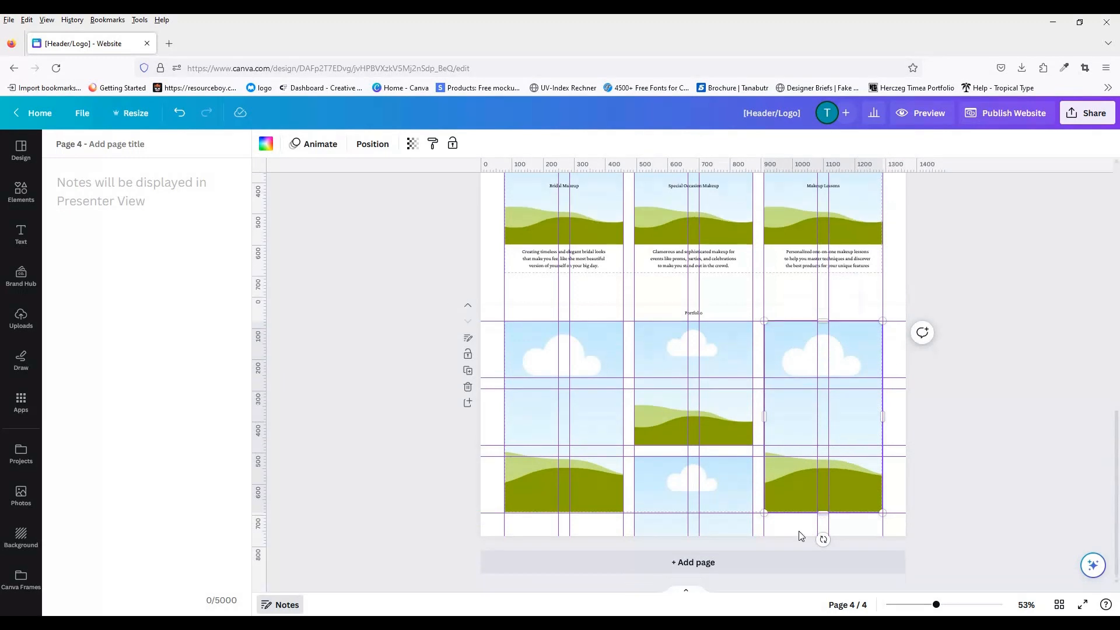
Step: Lengthen the Portfolio page to enclose the lower middle frame, and clear the outdated guides
left_click_drag(693, 535, 693, 579)
left_click(82, 112)
mouse_move(152, 250)
left_click(350, 311)
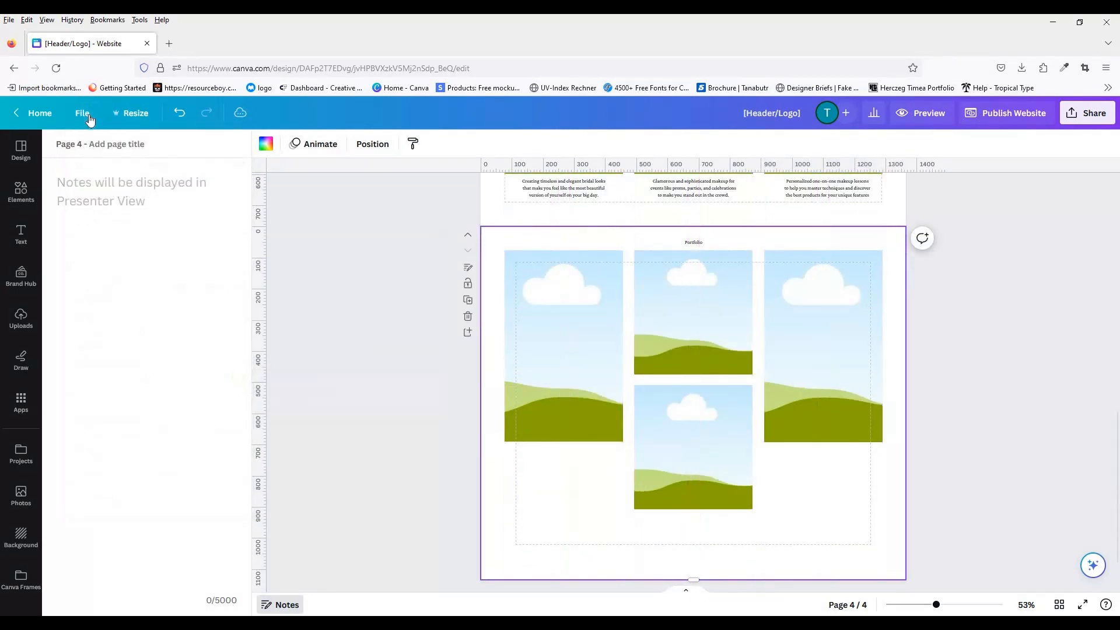
left_click(82, 113)
left_click(281, 288)
key("Escape")
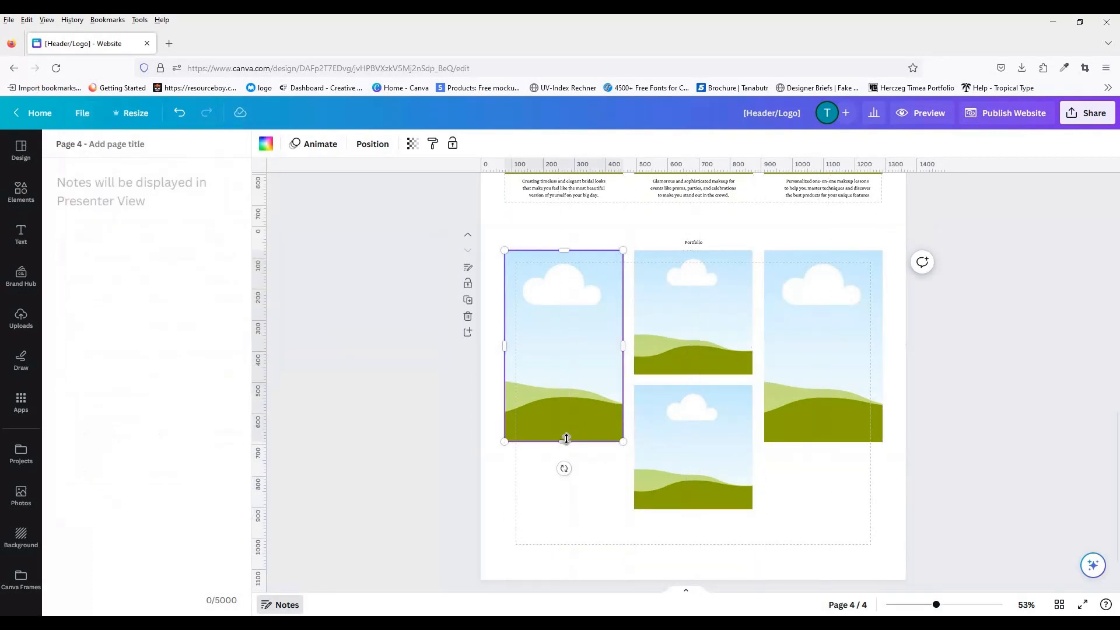
Step: Add the custom 6-column, 3-row guides to the lengthened Portfolio page
left_click(90, 116)
left_click(281, 290)
left_click(200, 328)
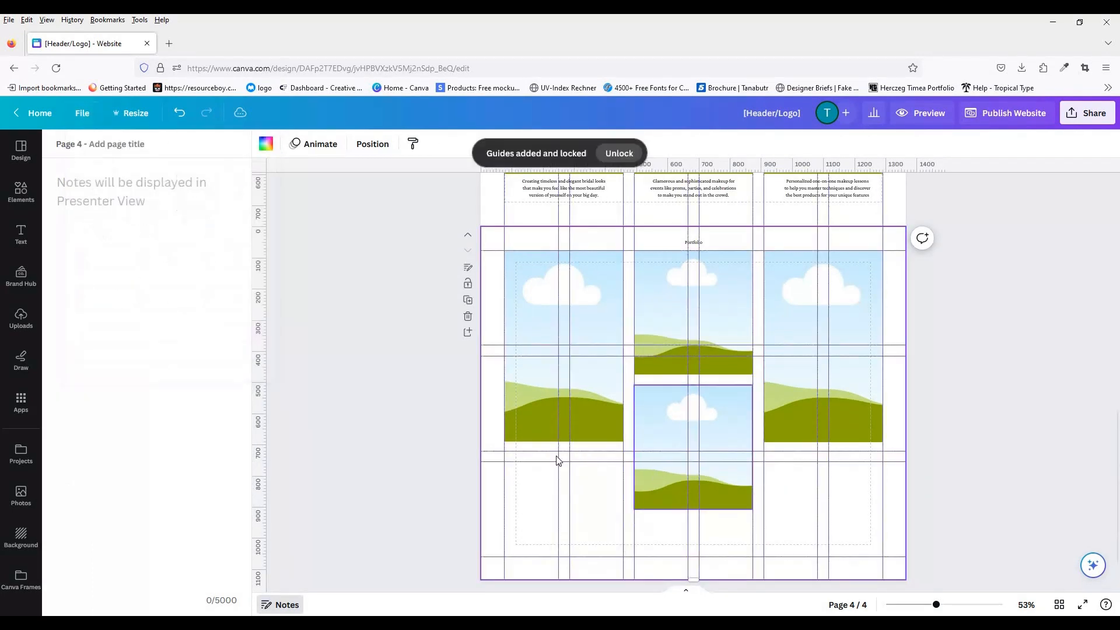
Step: Stretch the left and right portfolio frames down to the bottom guide of the second row
left_click_drag(563, 442, 563, 451)
left_click(822, 432)
left_click_drag(822, 442, 823, 450)
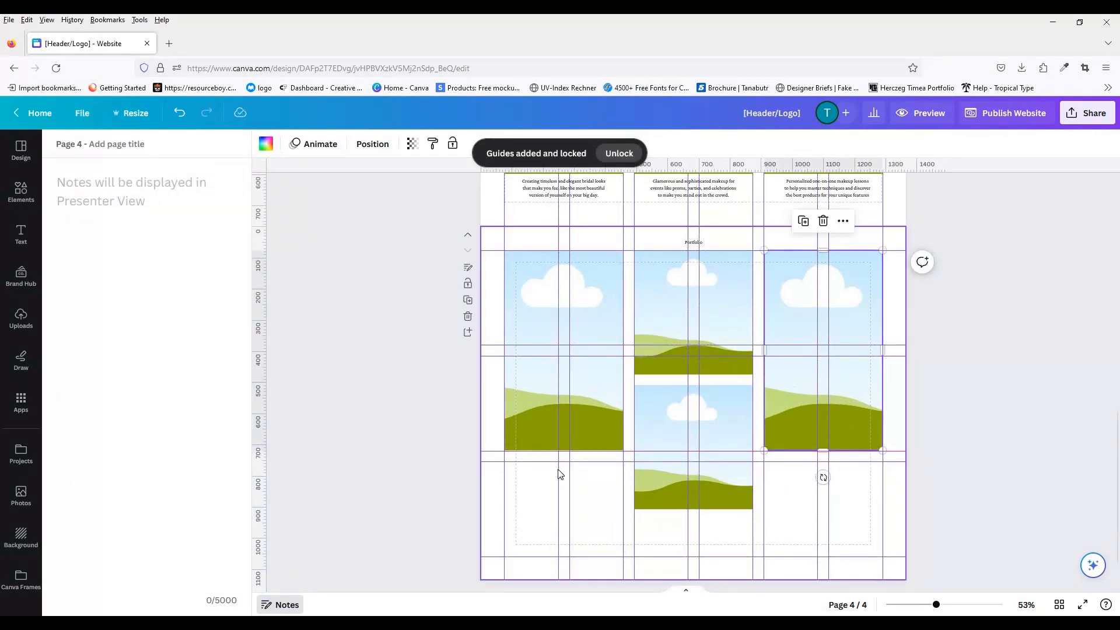
Step: Shorten the upper middle frame to the first guide row and move the lower middle frame up to the second row's top guide
left_click_drag(674, 422, 679, 504)
mouse_move(693, 281)
left_mouse_down()
mouse_move(693, 315)
mouse_move(692, 281)
left_mouse_up()
left_click_drag(692, 344, 693, 338)
left_click_drag(699, 505, 700, 393)
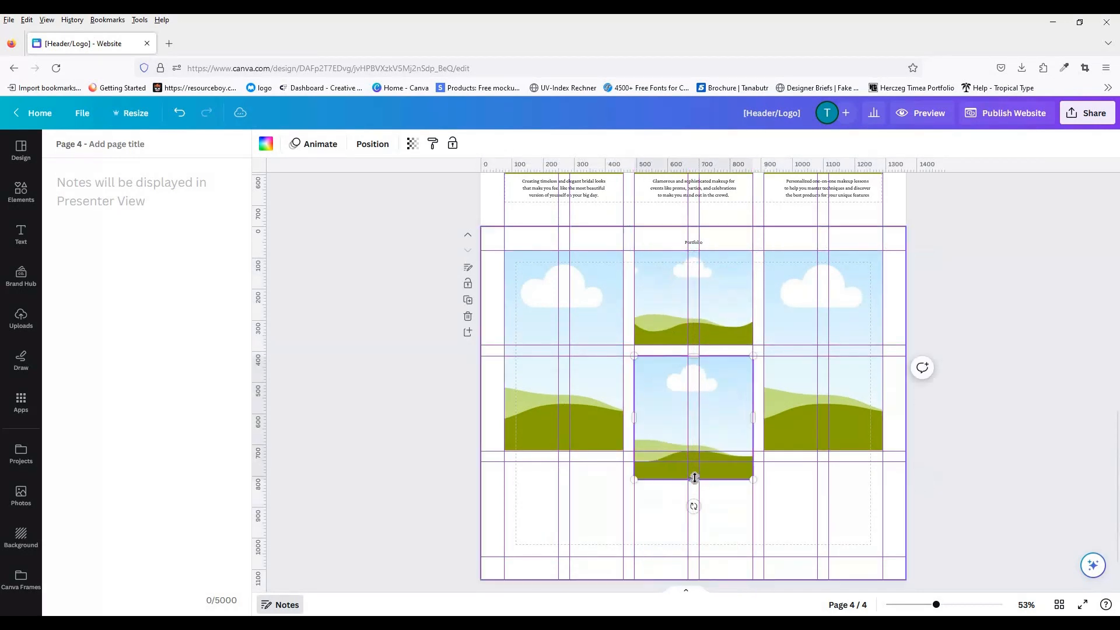
Step: Fit the lower middle frame to the second row and place two three-column-wide frames side by side in the third row
left_click_drag(693, 475, 582, 540)
left_click_drag(624, 510, 829, 509)
left_click(971, 456)
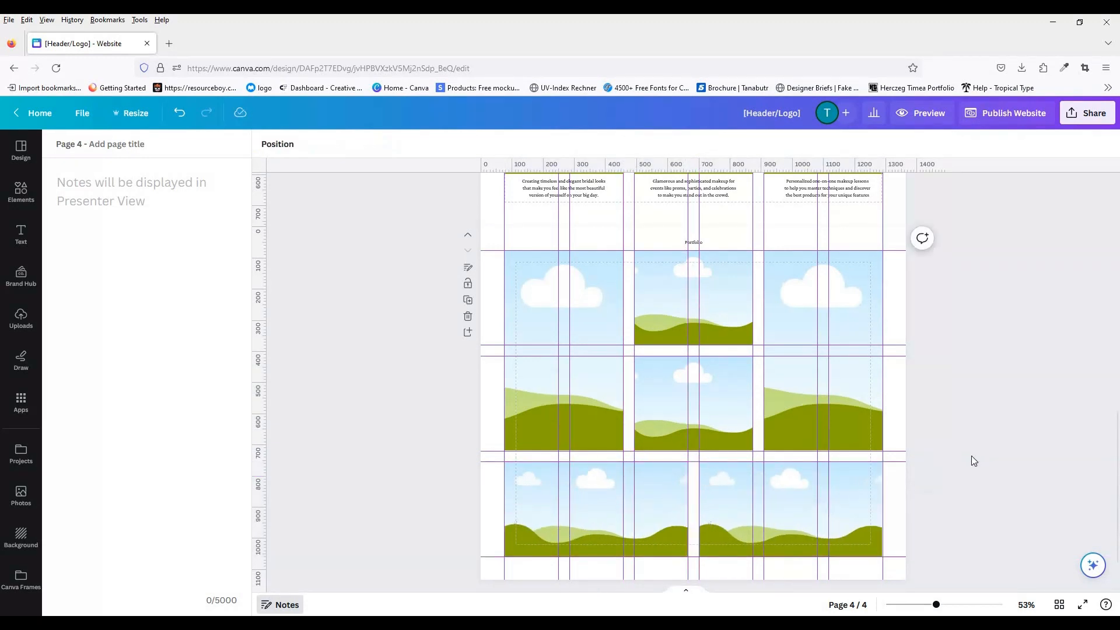
scroll(352, 308, "down", 1)
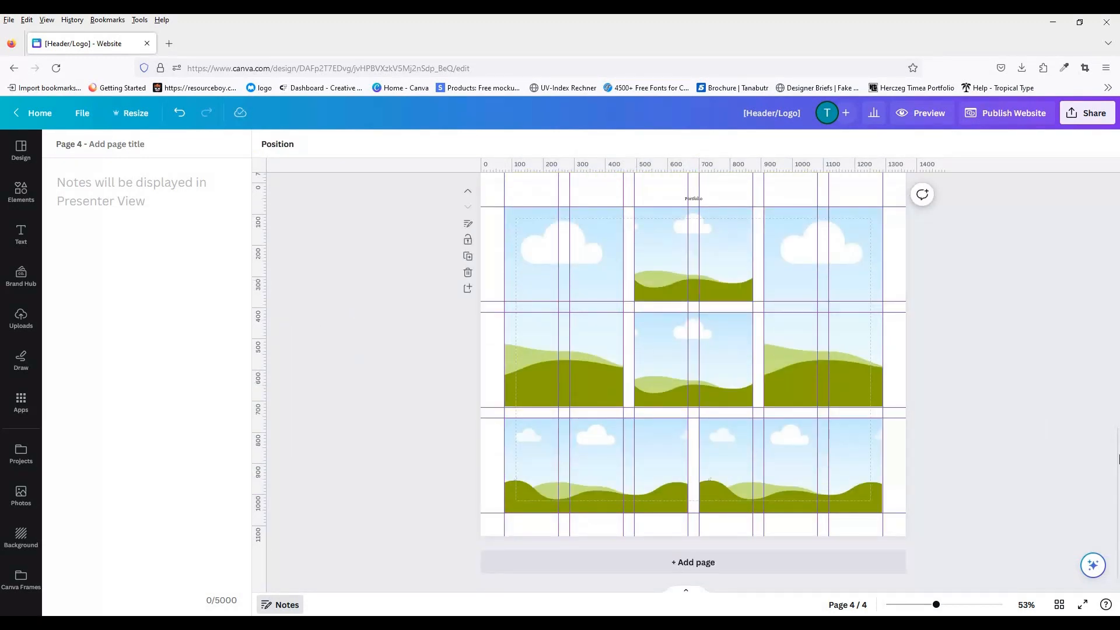
Step: Clear the guides and lengthen the Portfolio page to make room below the third row of frames
left_click(83, 115)
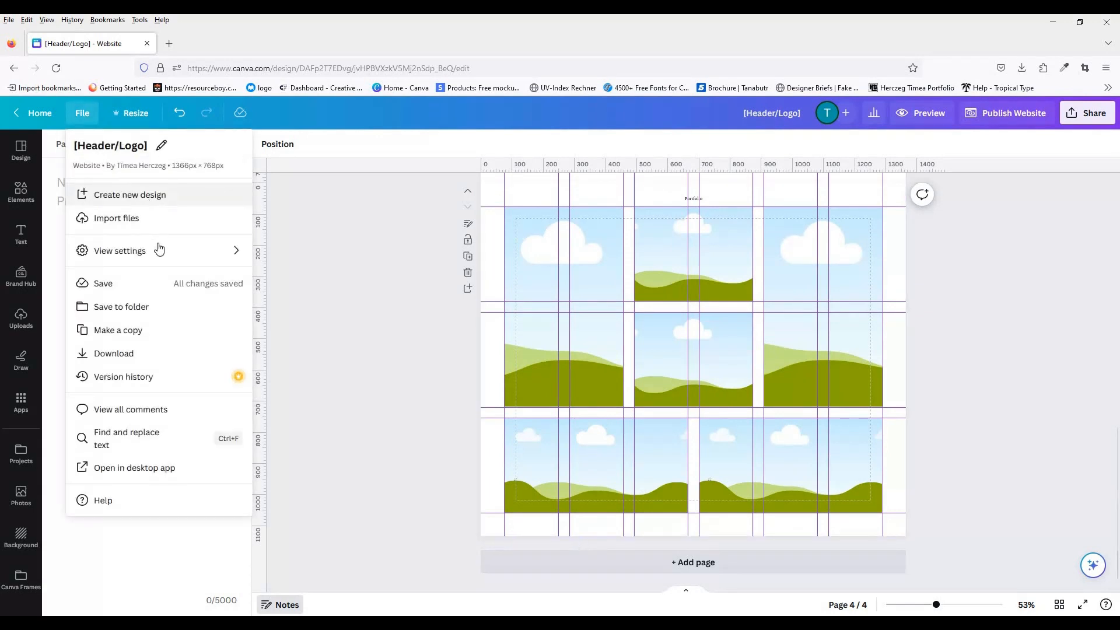
mouse_move(159, 250)
left_click(292, 314)
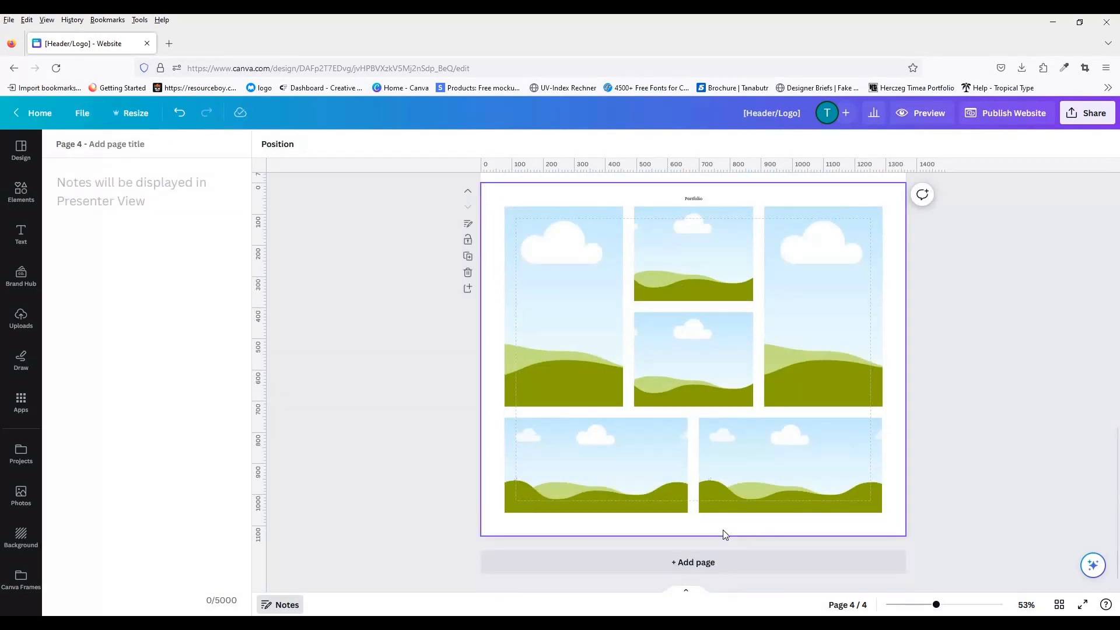
scroll(723, 529, "up", 3)
left_click(690, 405)
scroll(685, 540, "down", 3)
mouse_move(685, 540)
left_mouse_down()
mouse_move(685, 589)
mouse_move(692, 533)
left_mouse_up()
Step: Copy a wide frame beneath the third row and enlarge it to the full content width and about two rows high
left_click_drag(763, 387, 564, 491)
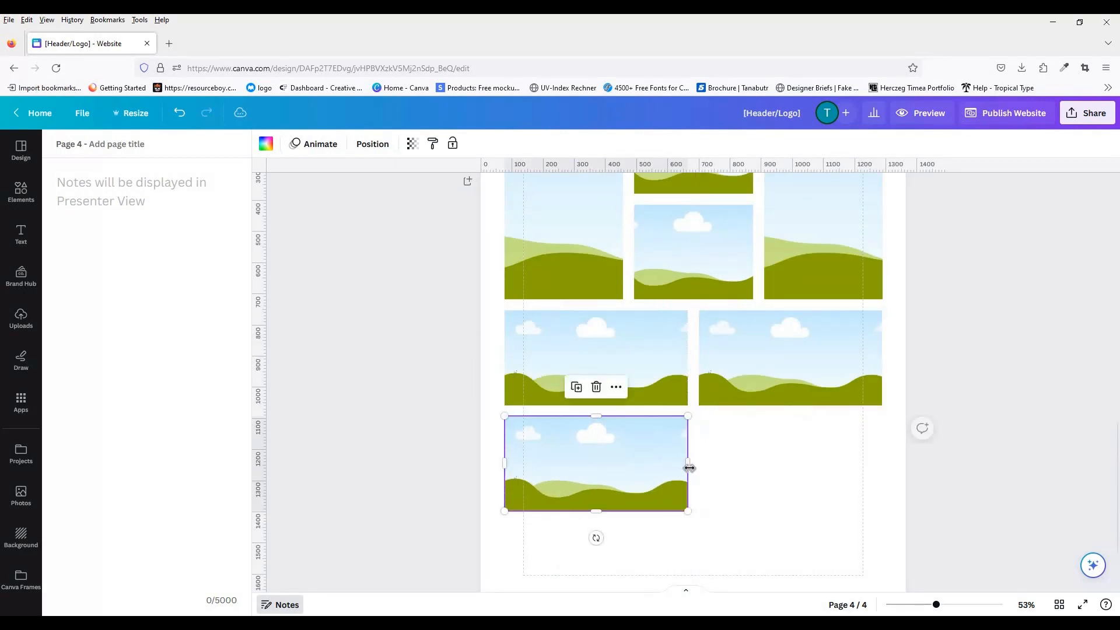
left_click_drag(879, 469, 882, 470)
scroll(694, 409, "down", 2)
left_click_drag(694, 407, 693, 450)
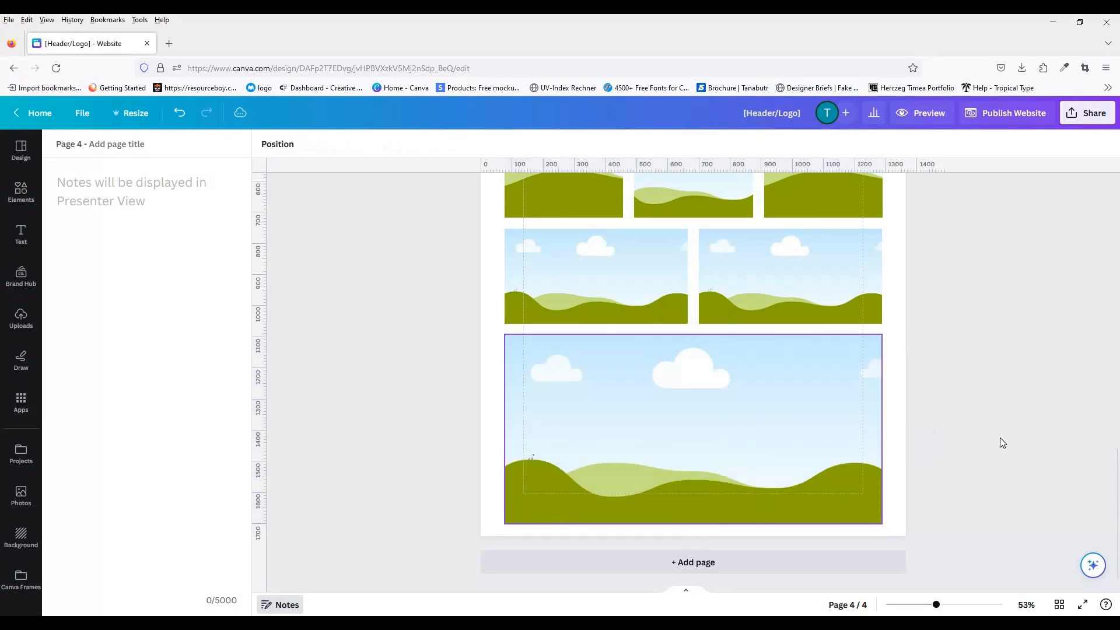
Step: Title page 4 Portfolio and extend the space below its last frame
left_click(120, 144)
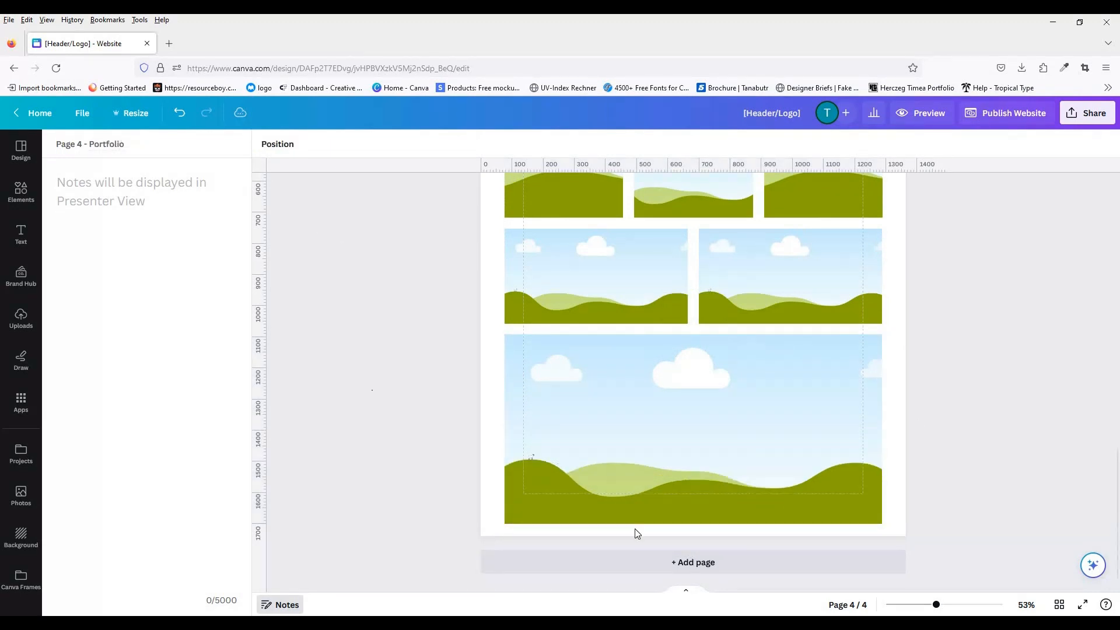
left_click_drag(690, 544, 689, 584)
scroll(689, 409, "up", 10)
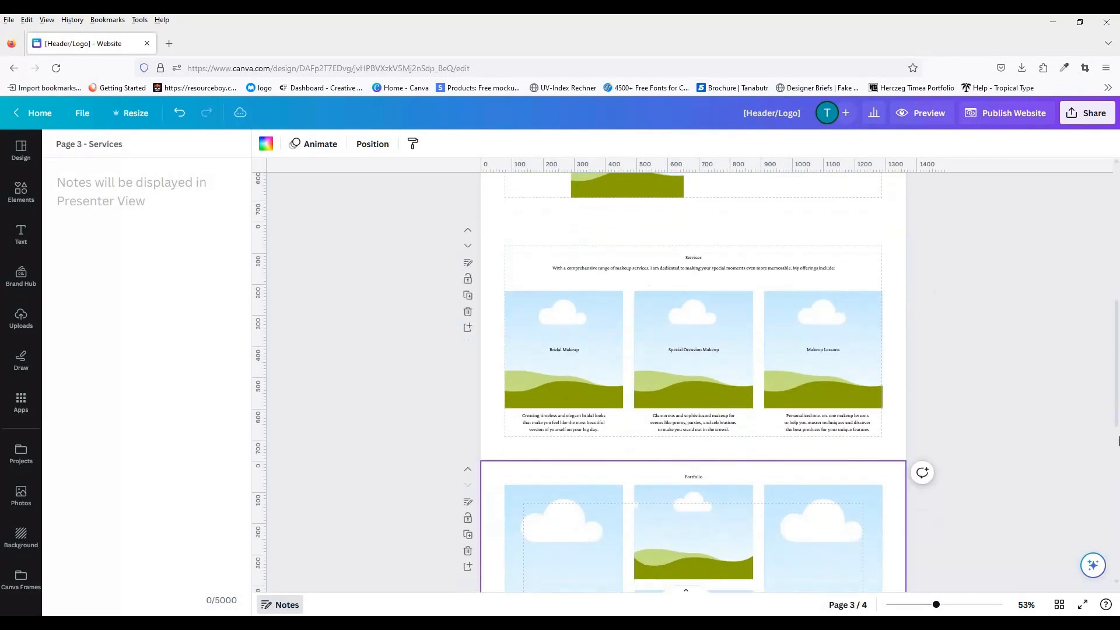
scroll(565, 270, "down", 4)
scroll(752, 227, "up", 2)
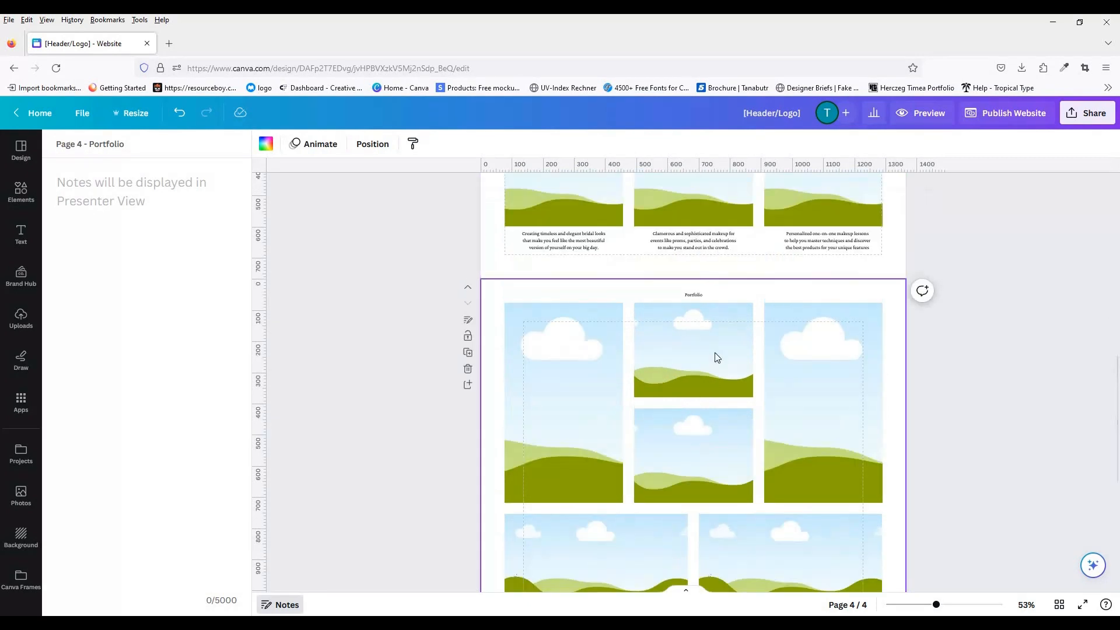
Step: Shift all the portfolio frames slightly down and lengthen the page to restore the bottom margin
left_click_drag(936, 606, 901, 605)
left_click(706, 473)
left_click_drag(705, 470, 704, 476)
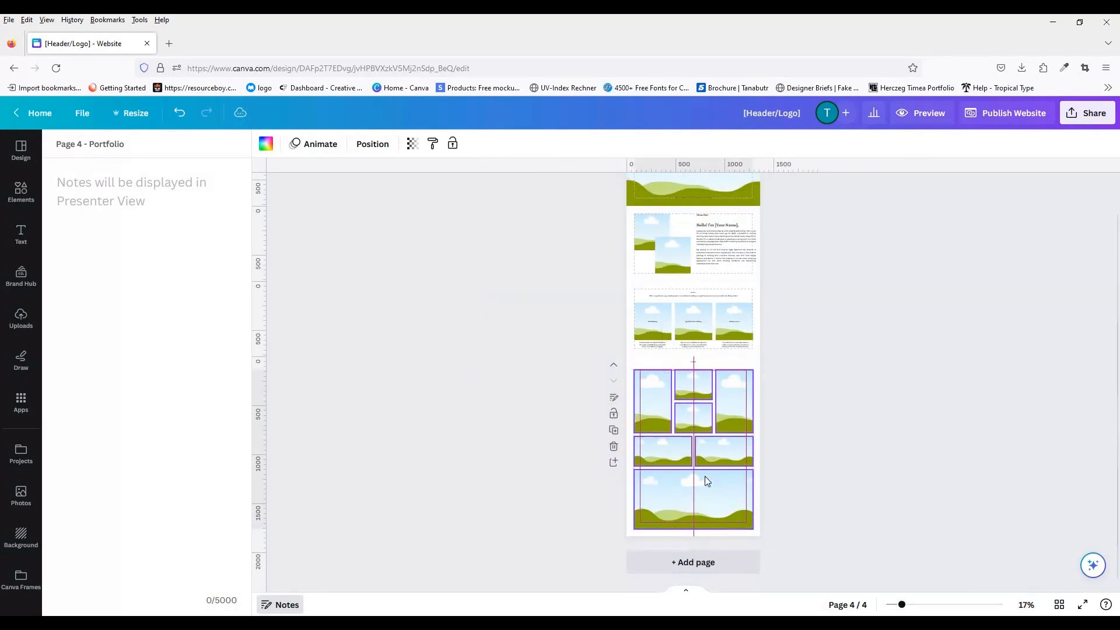
left_click_drag(693, 535, 693, 542)
left_click(883, 497)
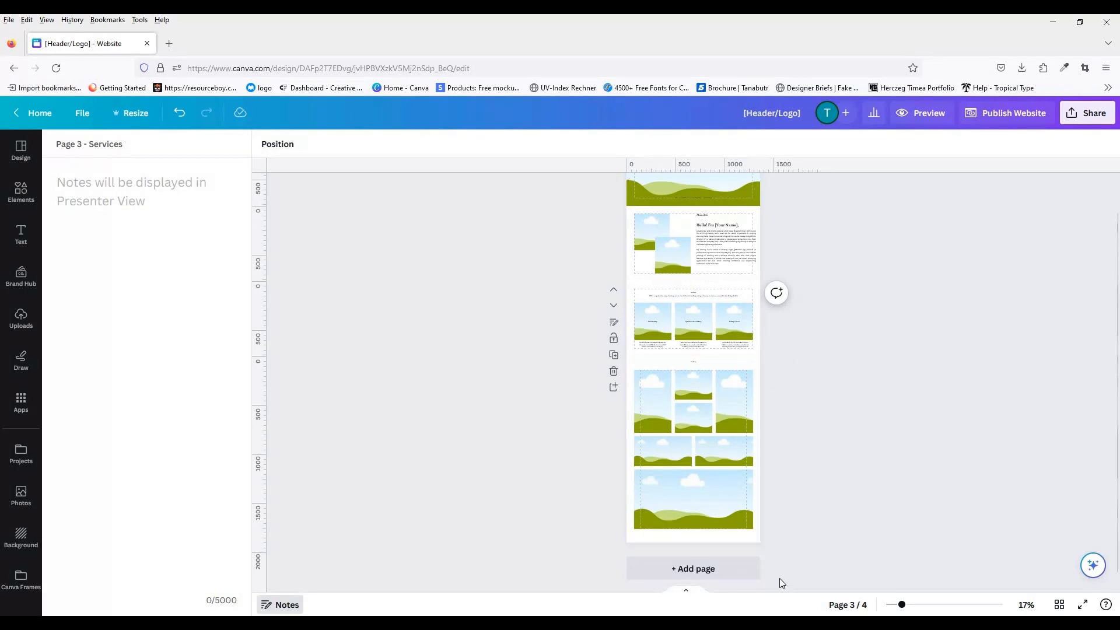
Step: Copy the testimonials text from the prepared text document and add a fifth page titled Testimontal
key("alt+Tab")
scroll(1097, 408, "down", 3)
left_click_drag(760, 403, 635, 349)
key("ctrl+c")
left_click(685, 555)
left_click(686, 562)
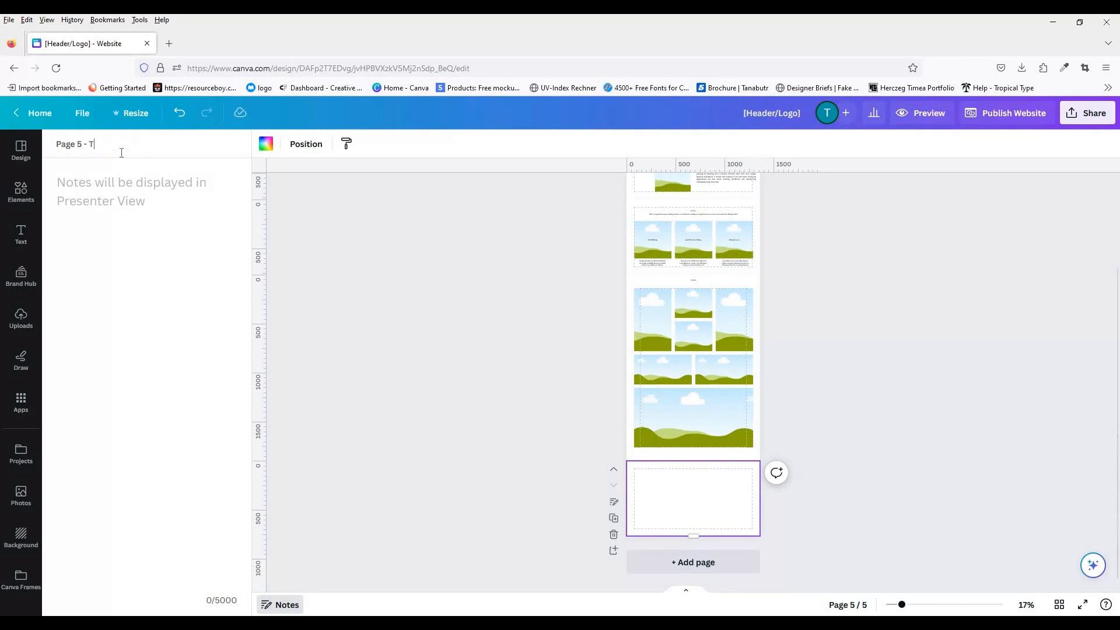
Step: Paste the testimonials text onto page 5 and split the Testimonials heading into its own text box
scroll(413, 423, "up", 5)
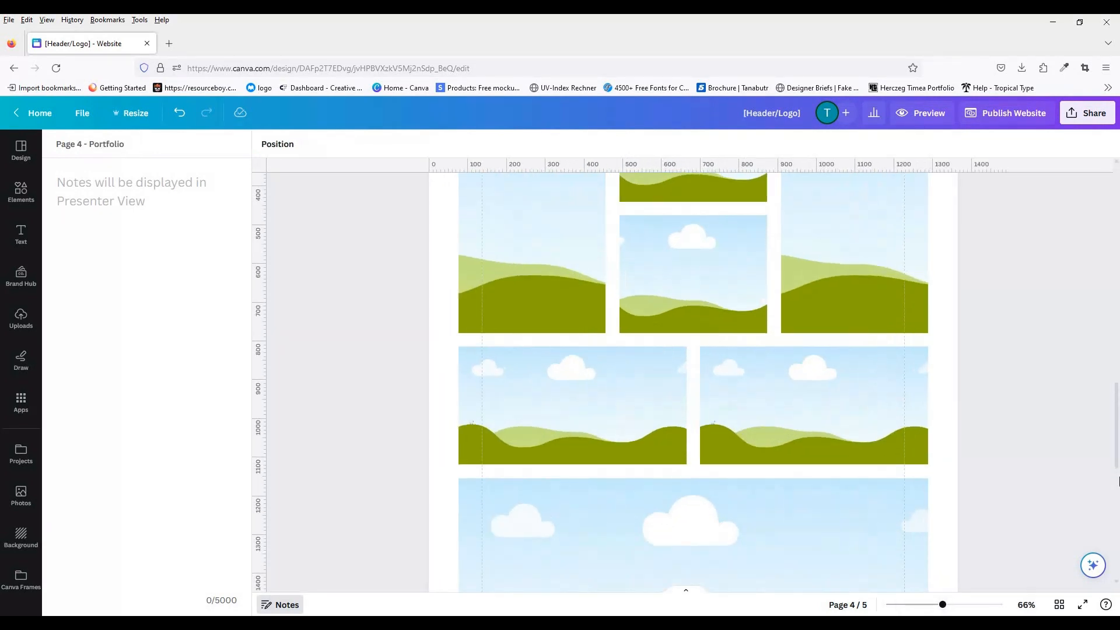
scroll(718, 443, "down", 5)
key("ctrl+v")
key("ctrl+x")
left_click(652, 393)
key("ctrl+v")
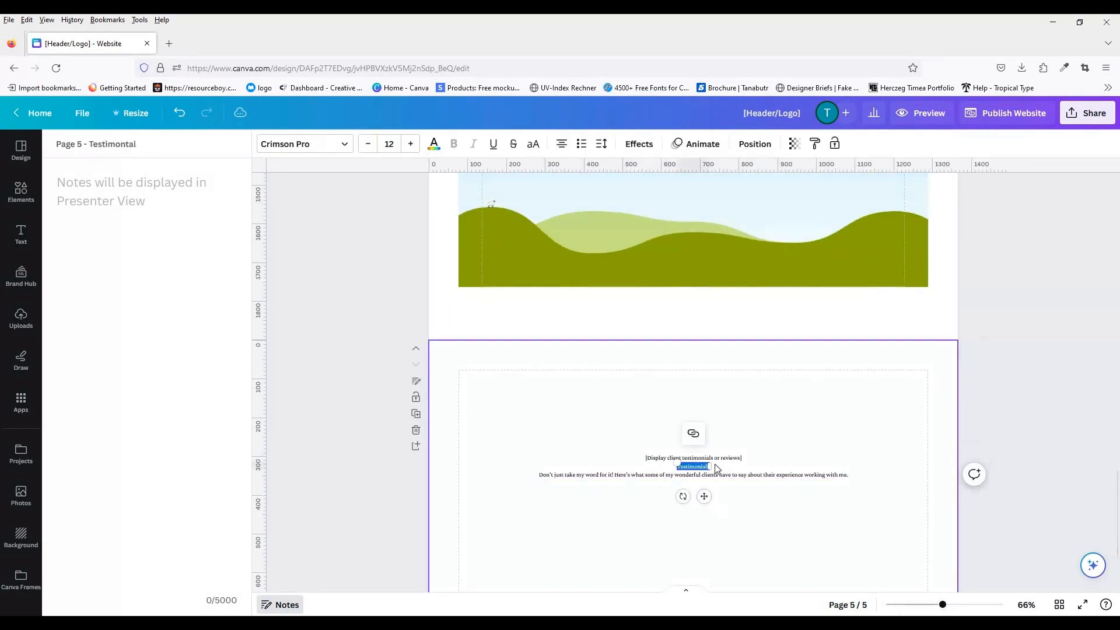
Step: Move the Testimonials heading up to the page's top margin and delete the remaining pasted text
left_click_drag(705, 495, 706, 404)
left_click(692, 458)
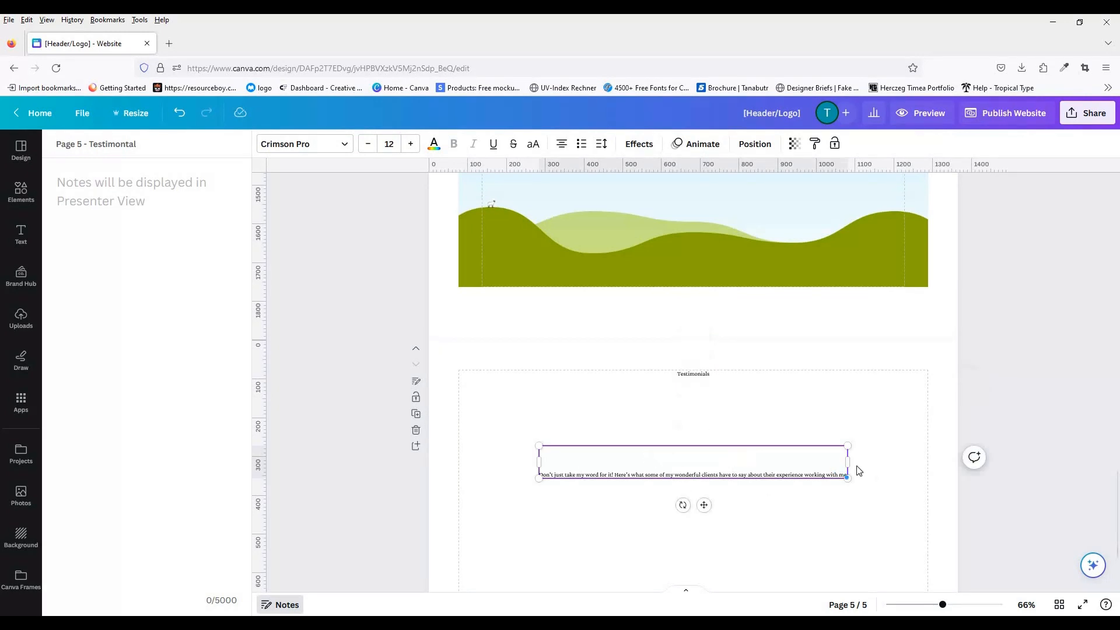
key("Delete")
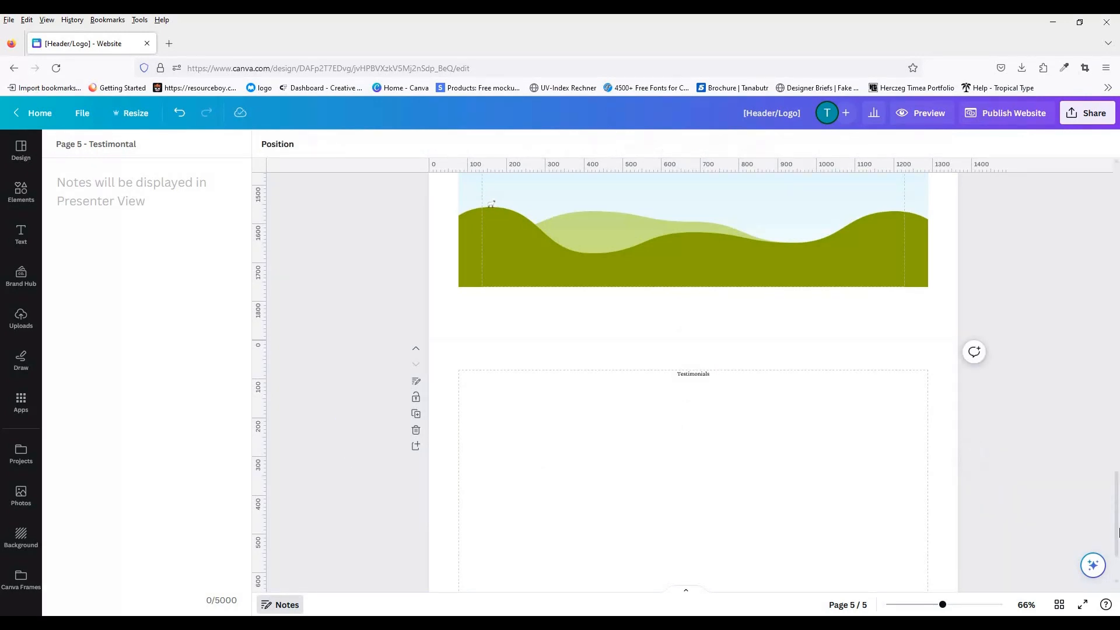
Step: Add custom guides with 6 columns and 3 rows, 35 px gaps and 76 px margins to the testimonials page
scroll(694, 379, "down", 2)
left_click(83, 112)
mouse_move(193, 251)
left_click(285, 289)
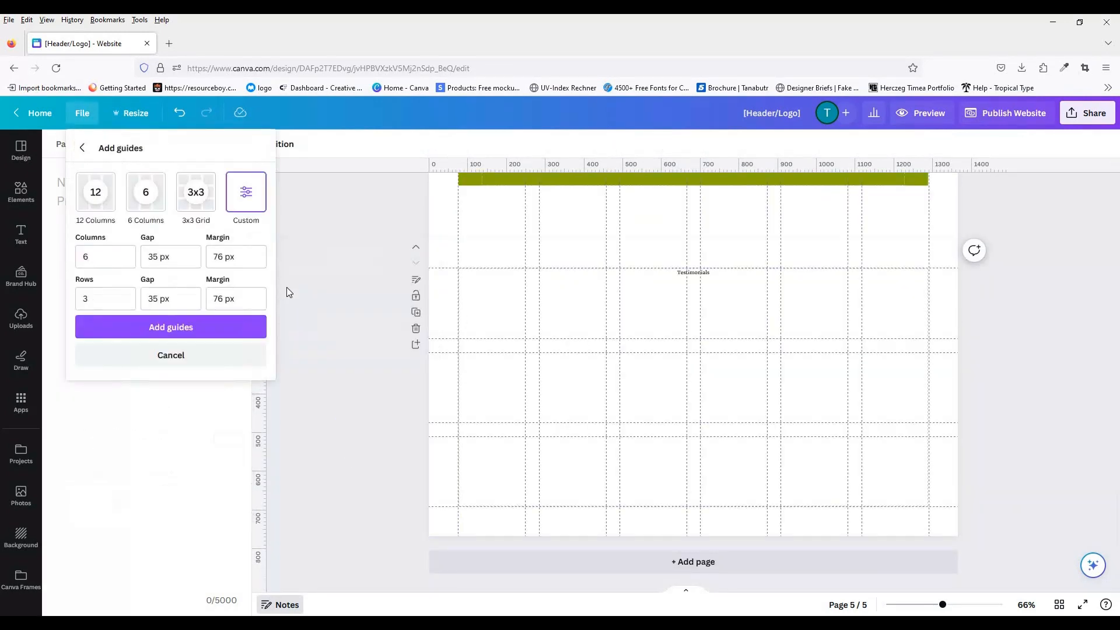
left_click(155, 327)
Step: Undo the deletion of the introductory sentence and remove the blank lines above it
key("ctrl+z")
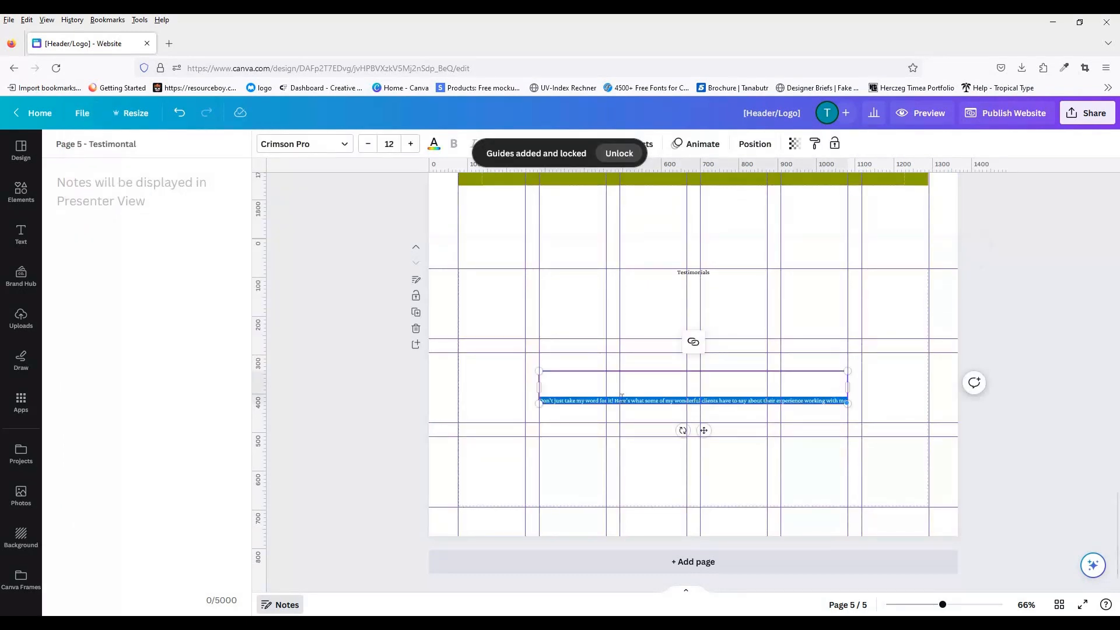
scroll(540, 403, "up", 5)
key("Escape")
scroll(343, 483, "down", 1)
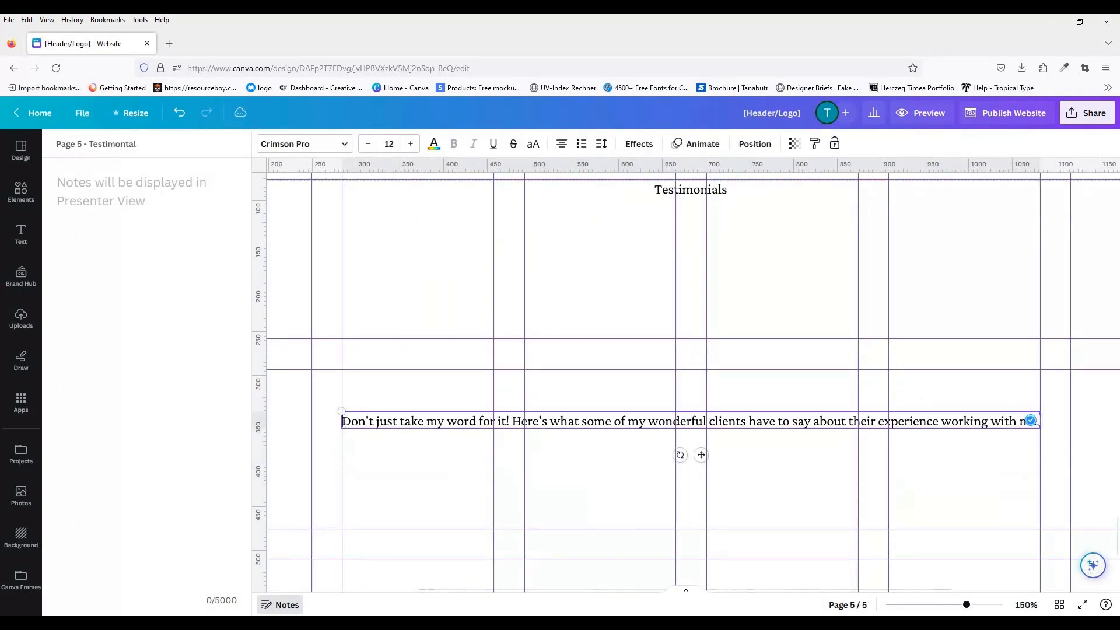
Step: Search the Canva Assistant for "client rewiew"
type("/")
type("client rewier")
key("BackSpace")
type("w")
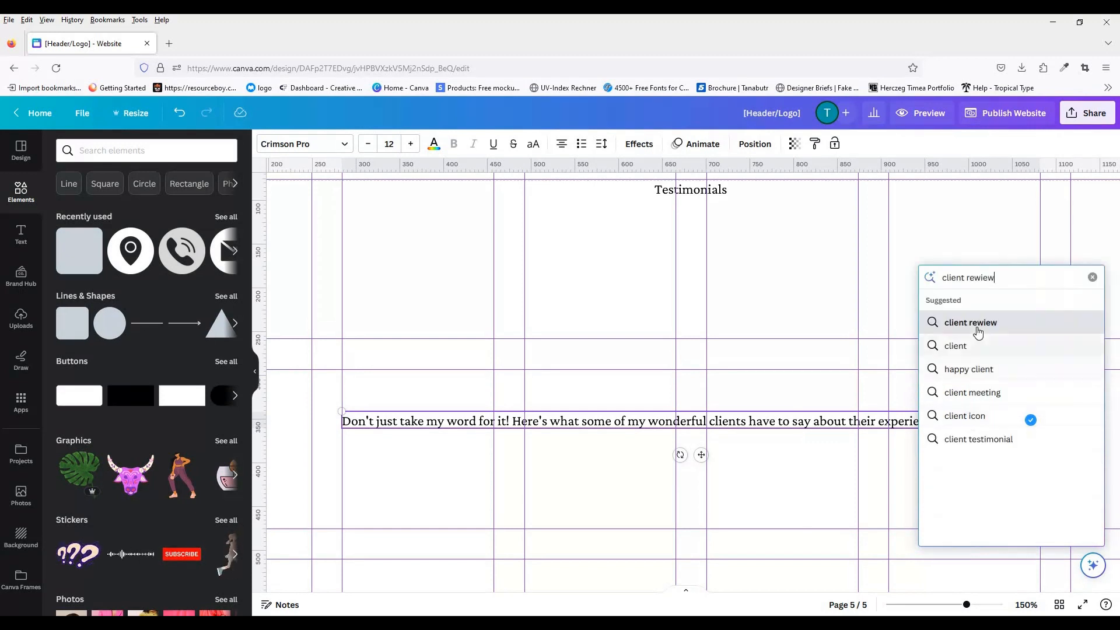
key("Return")
Step: Add a subheading text box beneath the introductory sentence and open it for editing with Magic Write
left_click(23, 249)
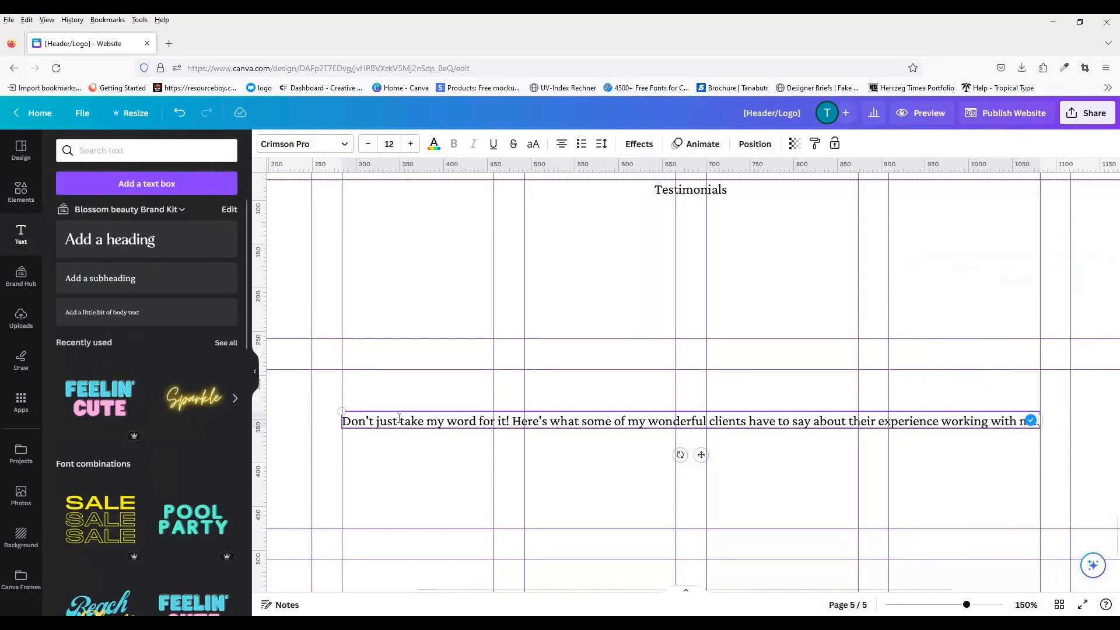
left_click(160, 282)
key("/")
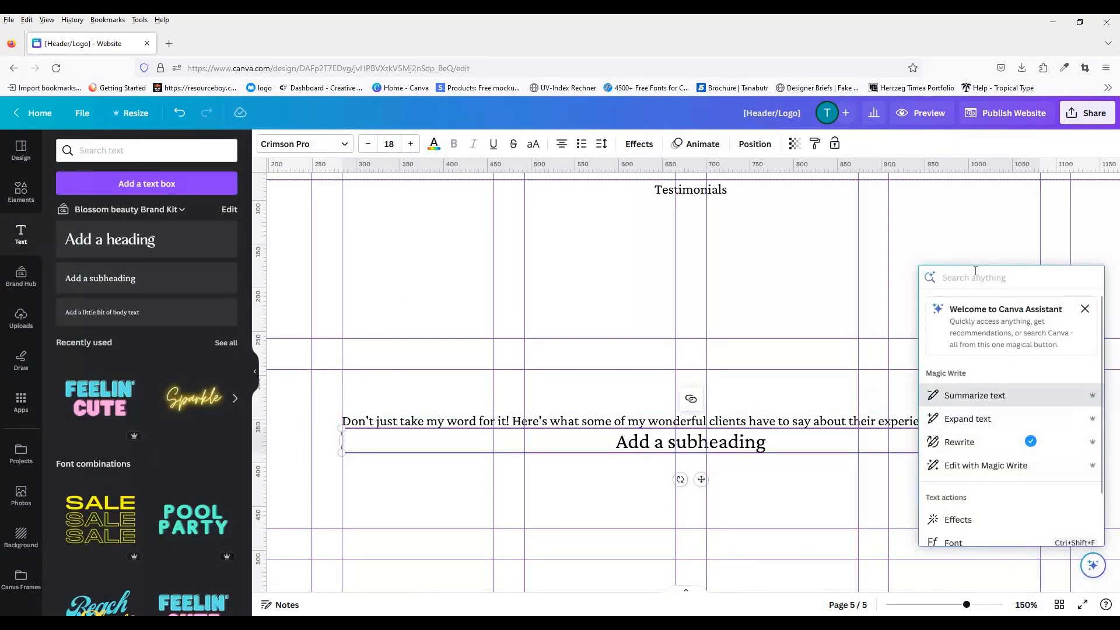
left_click(986, 465)
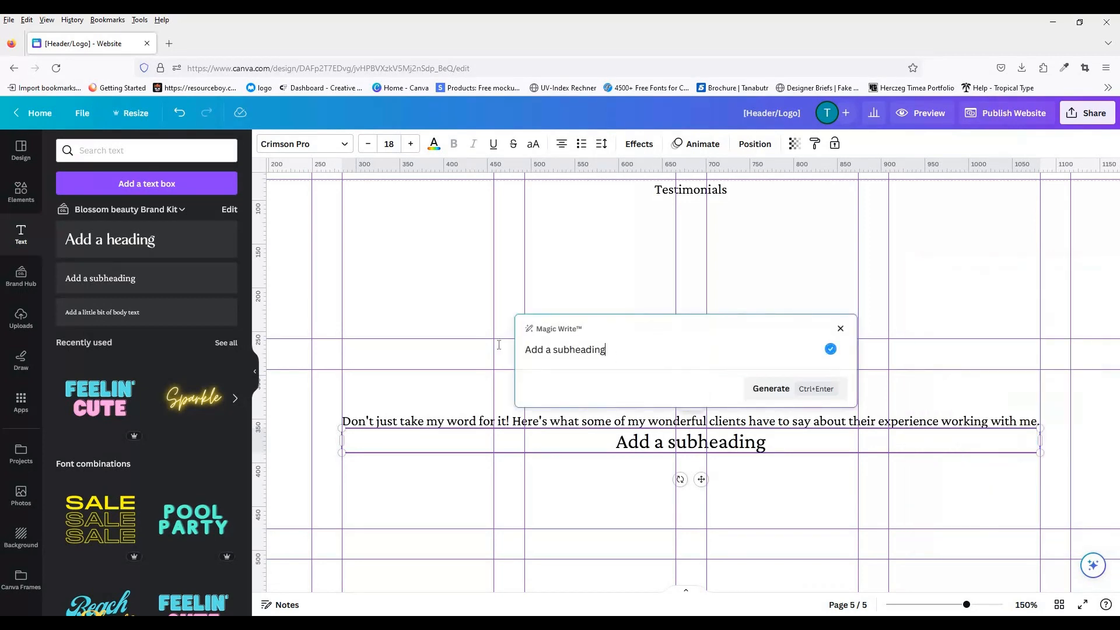
Step: Generate text from the prompt "Client rewiew for makeup artist" and undo the generated paragraph
type("Client rewiew for makeup")
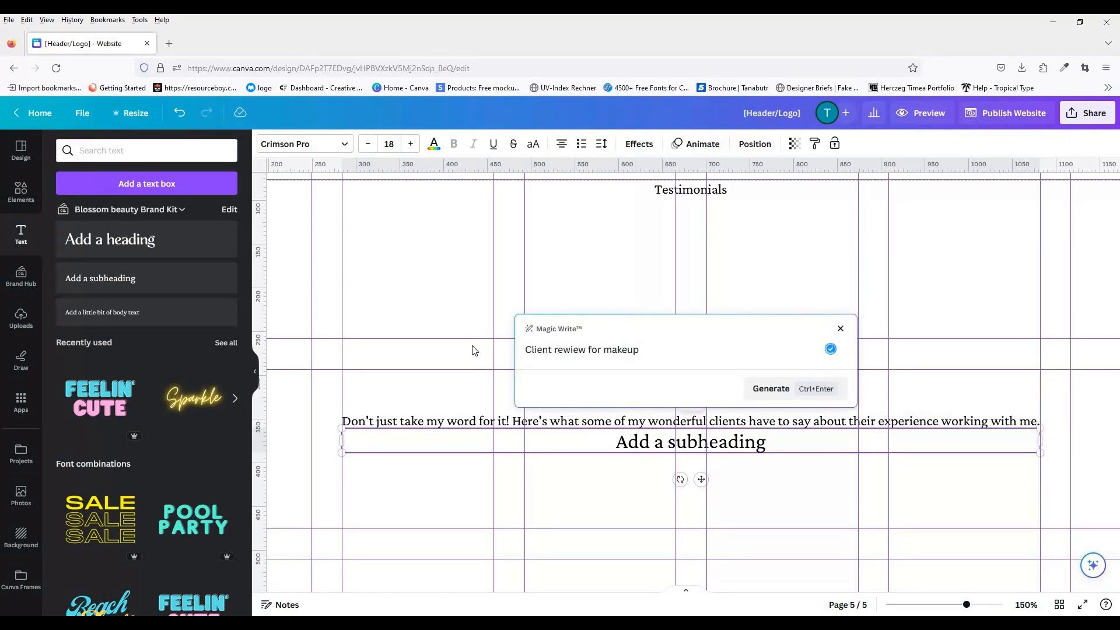
type(" artist")
key("Return")
left_click(757, 400)
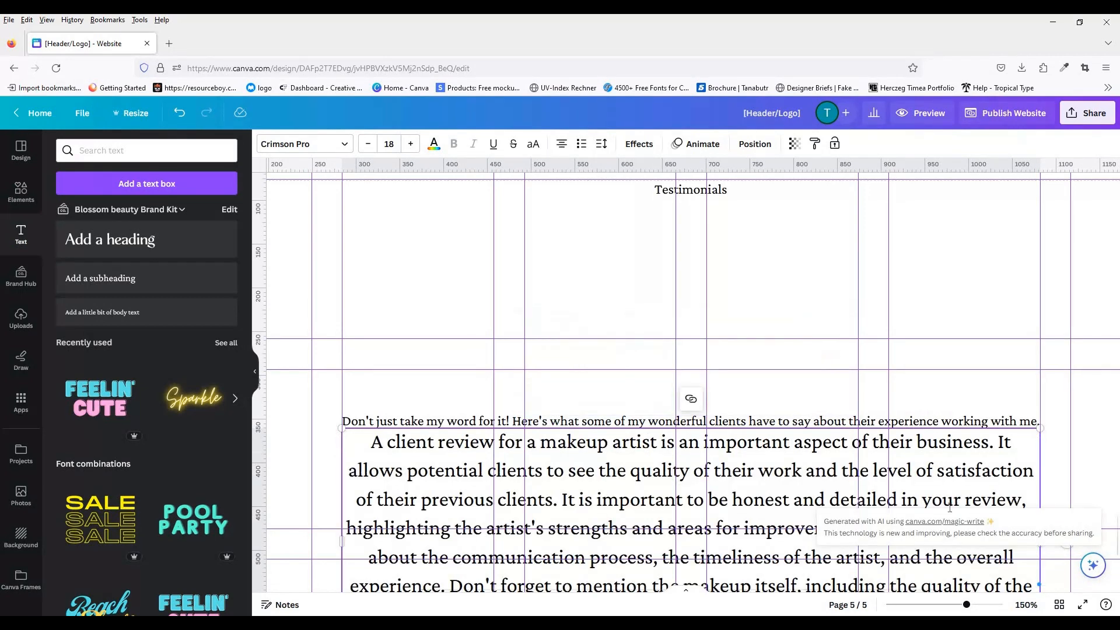
scroll(515, 436, "down", 2)
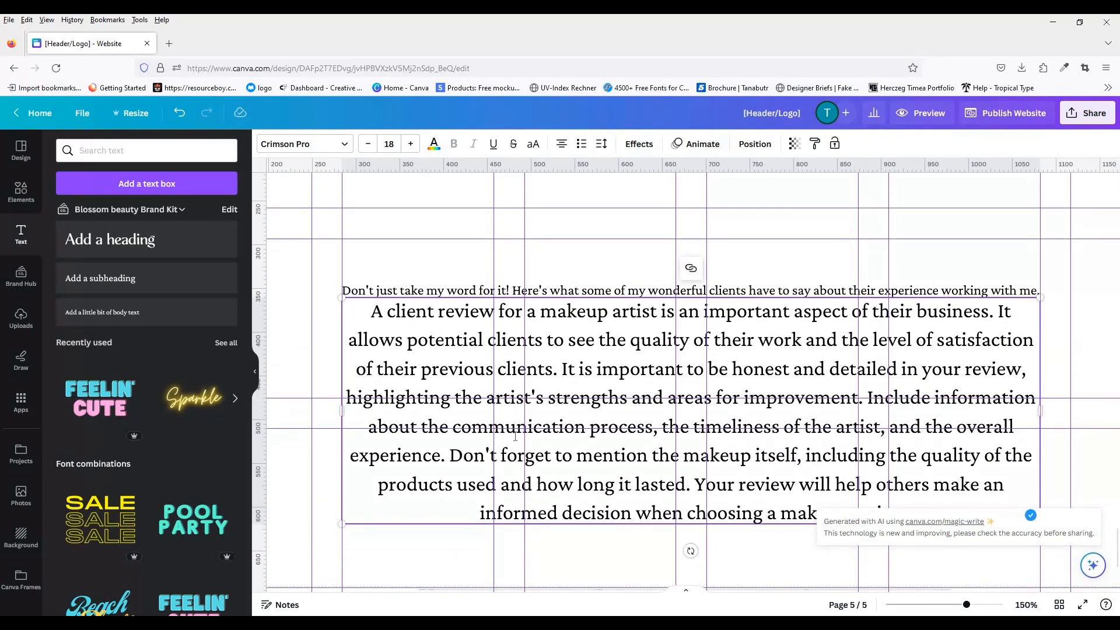
key("ctrl+z")
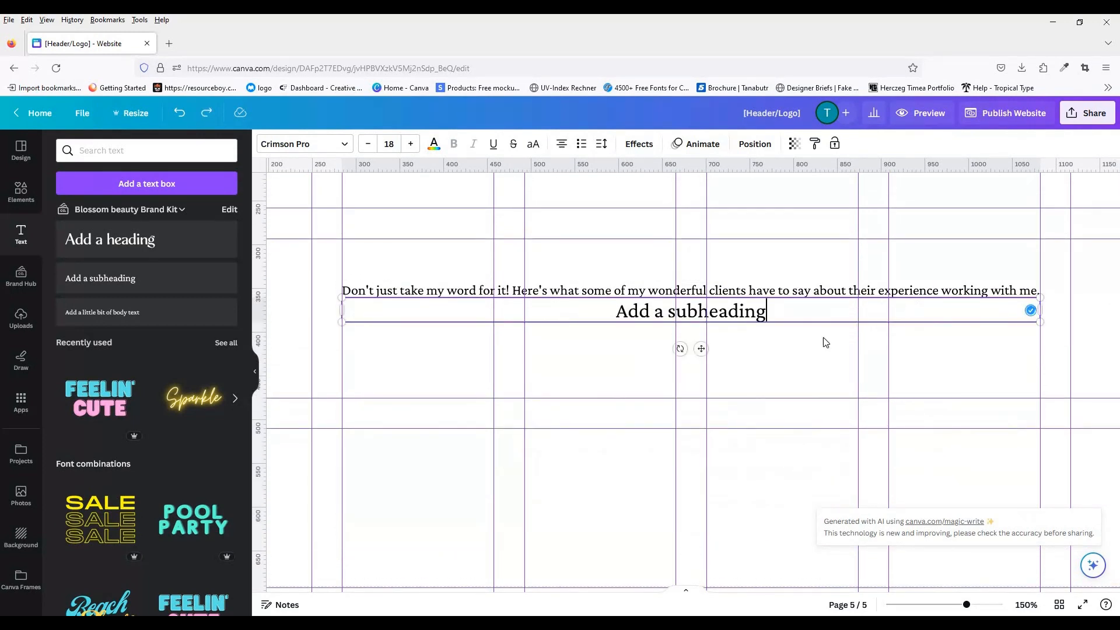
Step: Try to generate the subheading's text with the Magic Write prompt "write me a fake client review for my make up website template"
left_click(1092, 567)
left_click(939, 467)
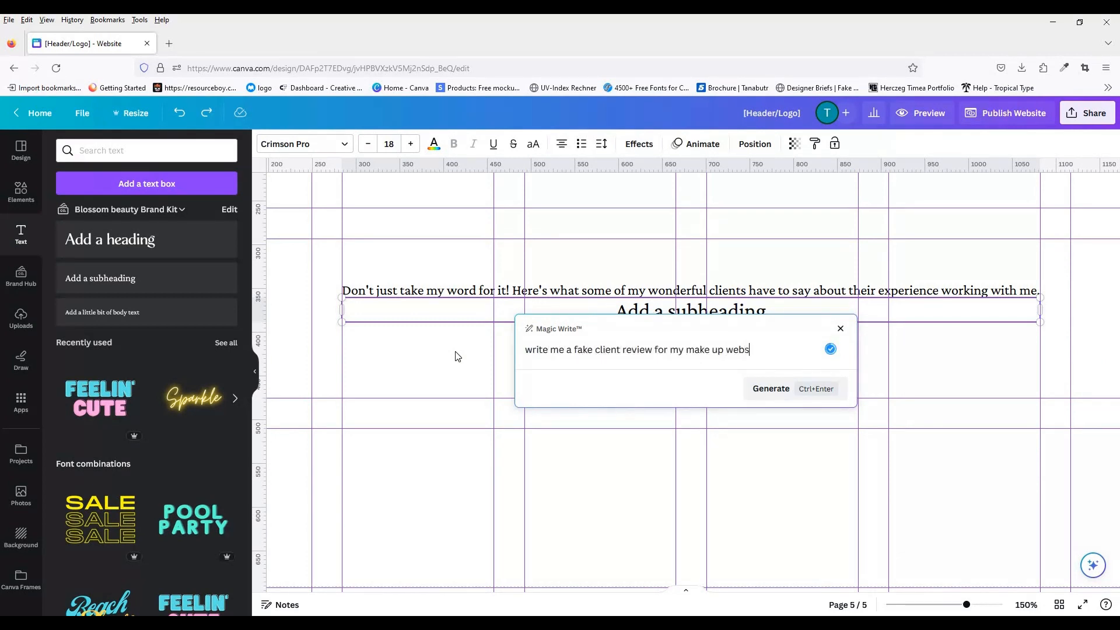
key("ctrl+Return")
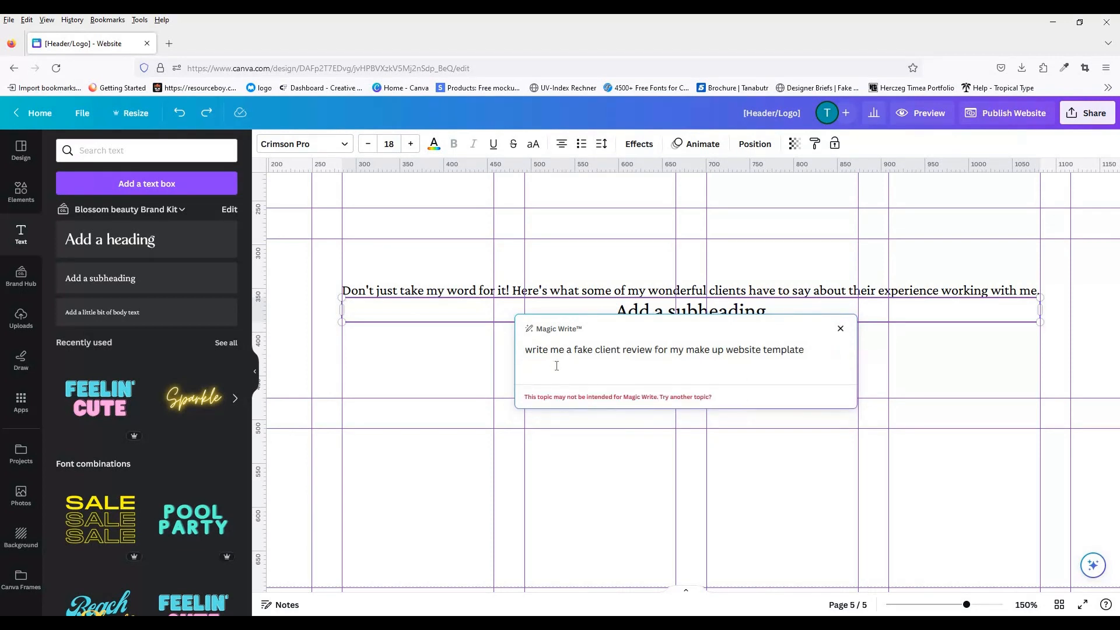
Step: Remove the word "fake" from the Magic Write prompt and generate the client review text
left_click(596, 350)
key("BackSpace")
key("BackSpace")
key("BackSpace")
key("BackSpace")
key("BackSpace")
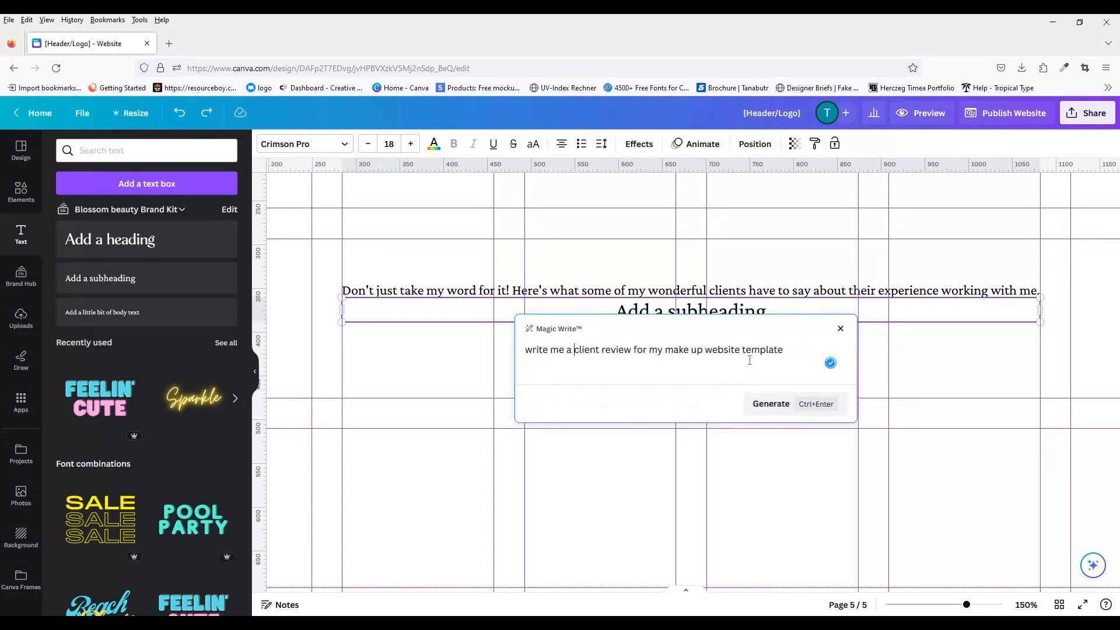
key("BackSpace")
key("BackSpace")
key("ctrl+Return")
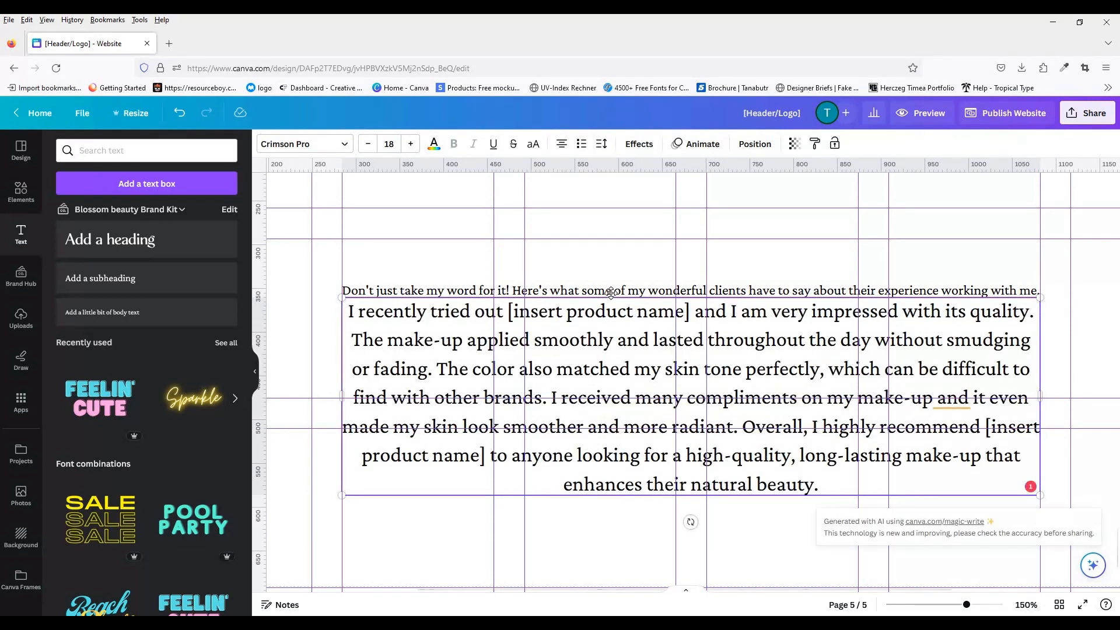
left_click(1093, 565)
left_click(991, 469)
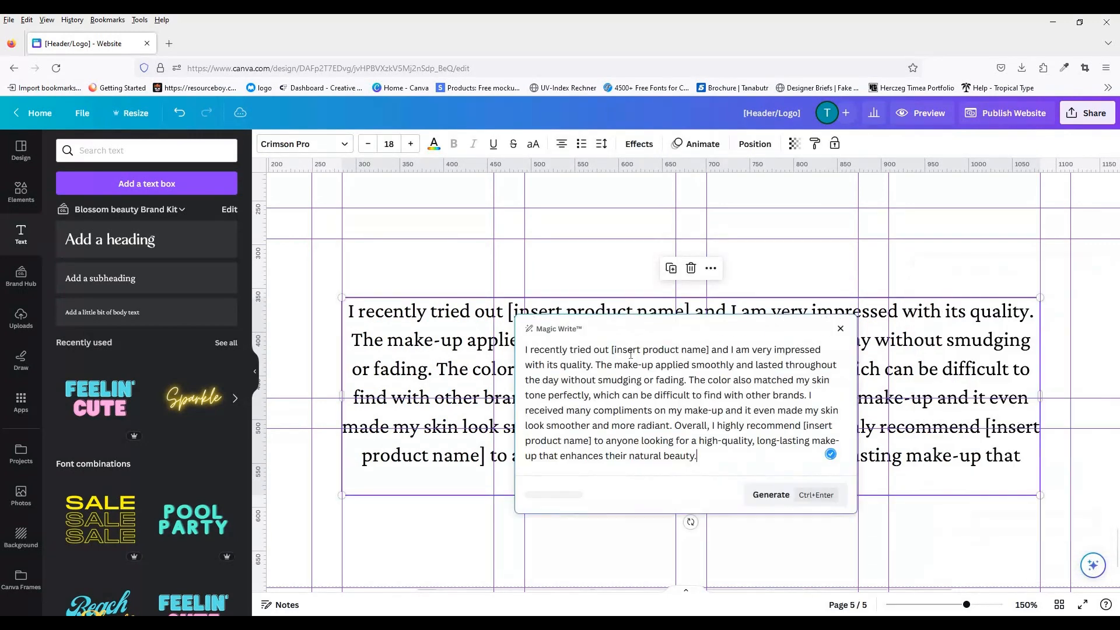
left_click(1043, 396)
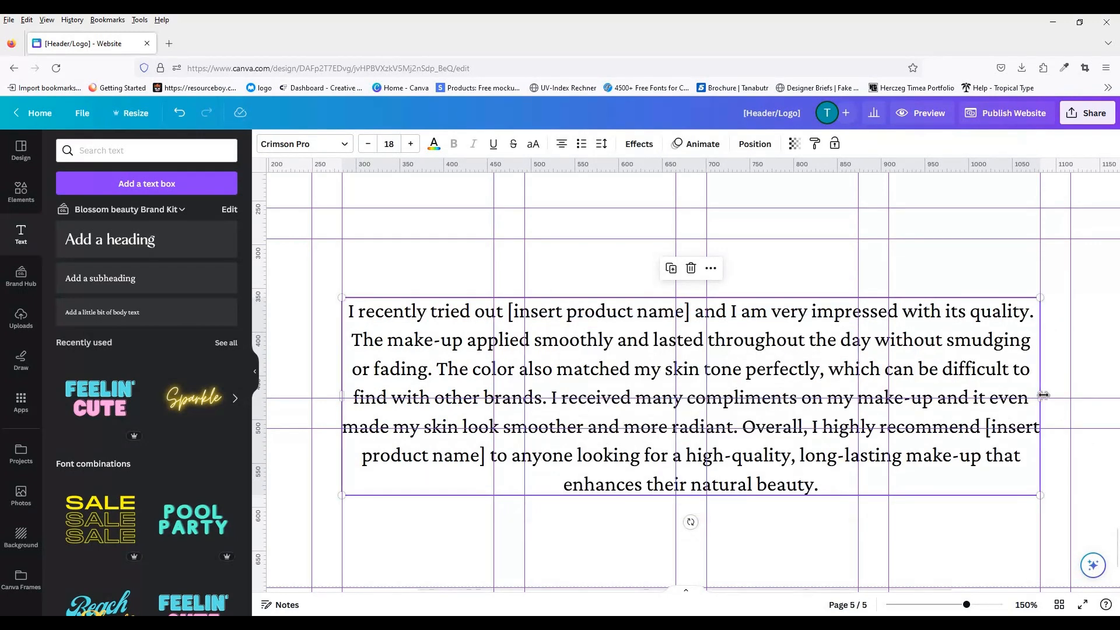
Step: Widen the review text box beneath the Testimonials label to span the page margins and delete the sentences from "The make-up applied" through "other brands"
scroll(1040, 395, "down", 5)
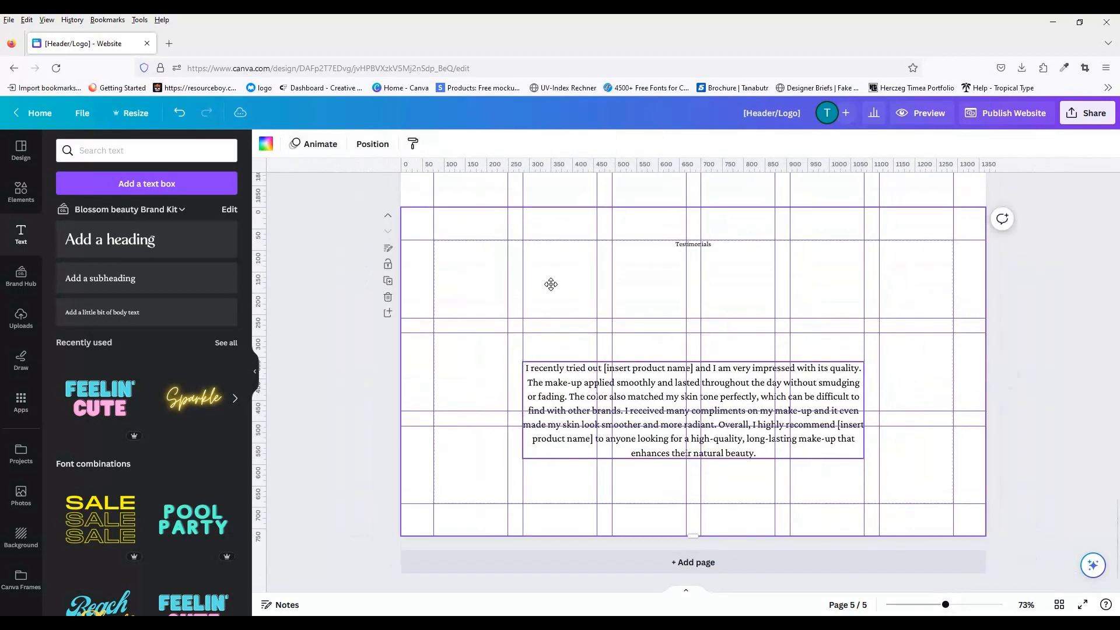
left_click_drag(773, 315, 953, 315)
double_click(697, 323)
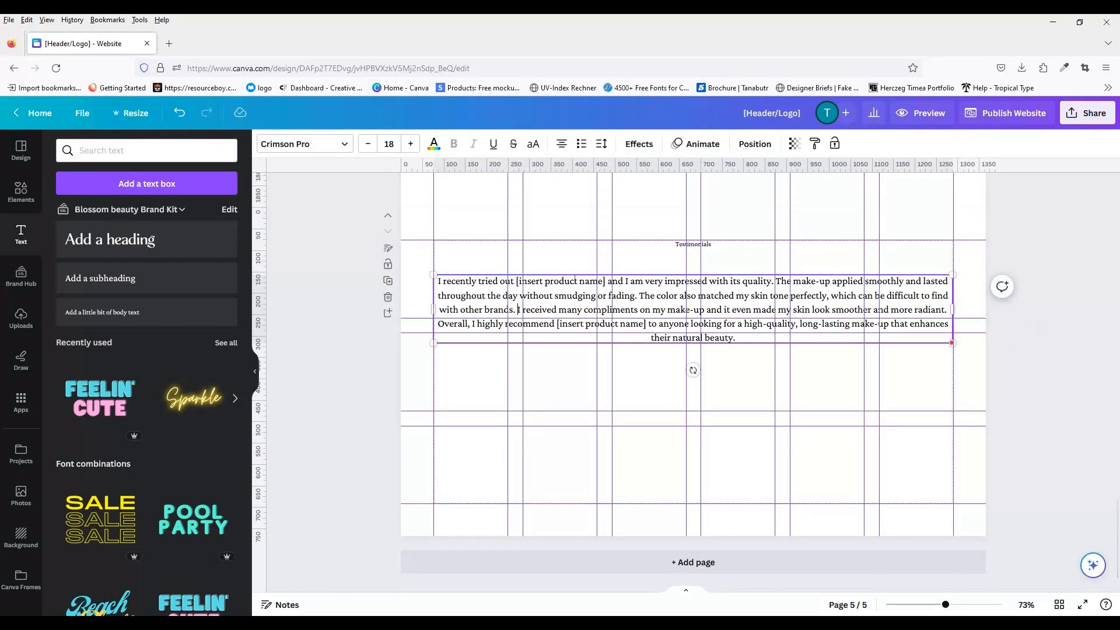
left_click_drag(775, 282, 535, 310)
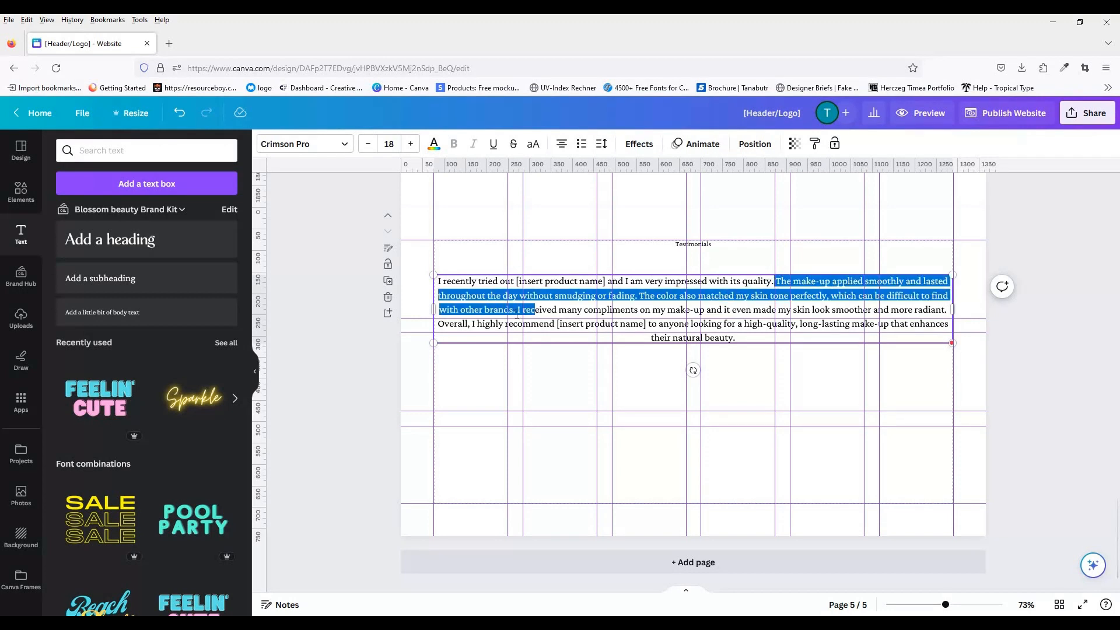
key("BackSpace")
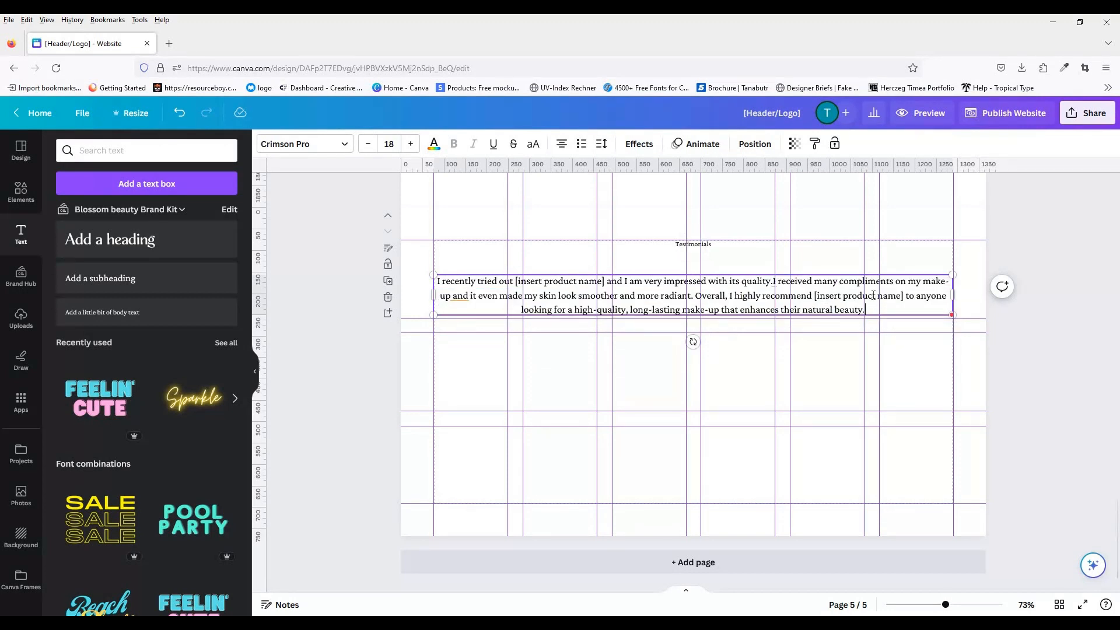
Step: Change the review's last placeholder to "[insert artist name]", append "-NAME", and narrow the box to start at the second column
type("artist name")
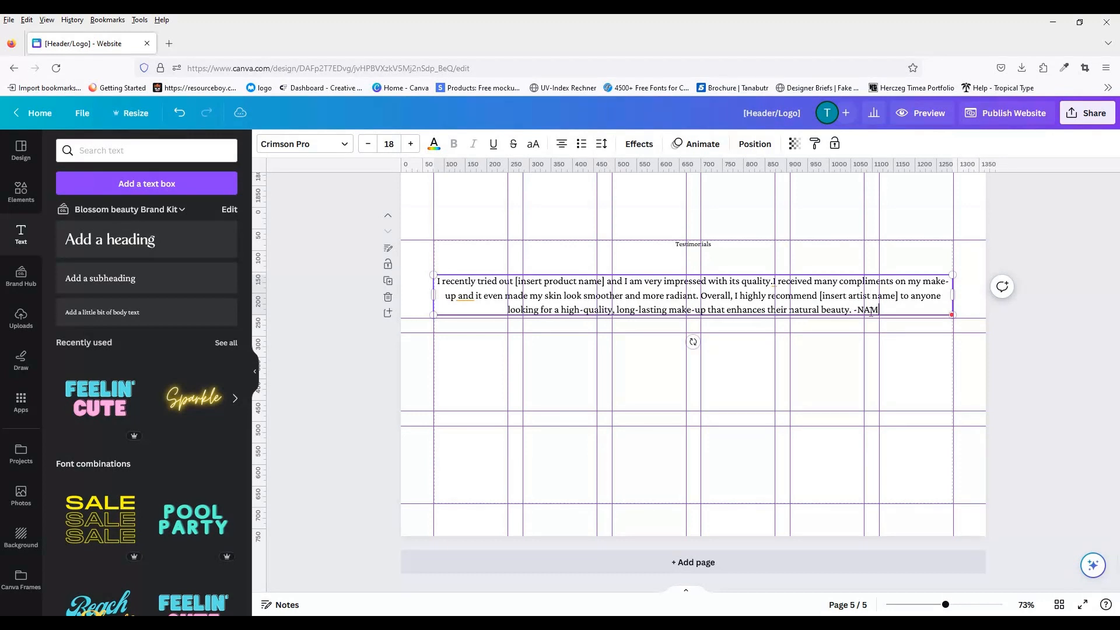
left_click_drag(434, 295, 523, 302)
left_click_drag(727, 328, 728, 316)
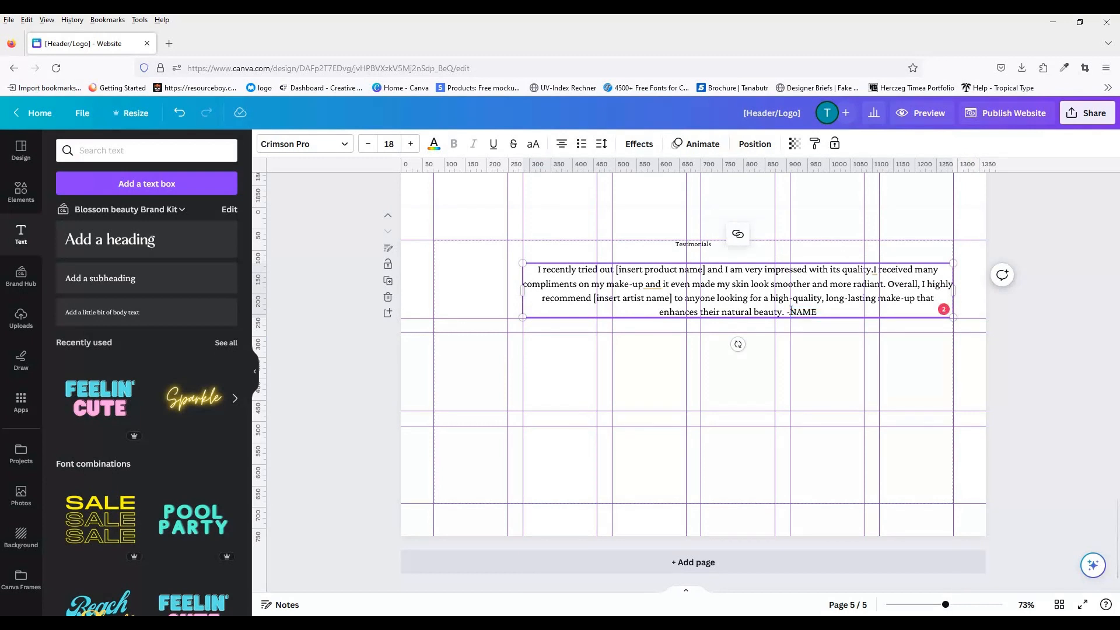
Step: Delete the trailing "-NAME" from the review and left-align the paragraph
key("BackSpace")
key("BackSpace")
key("BackSpace")
key("BackSpace")
key("BackSpace")
key("BackSpace")
key("BackSpace")
key("BackSpace")
key("BackSpace")
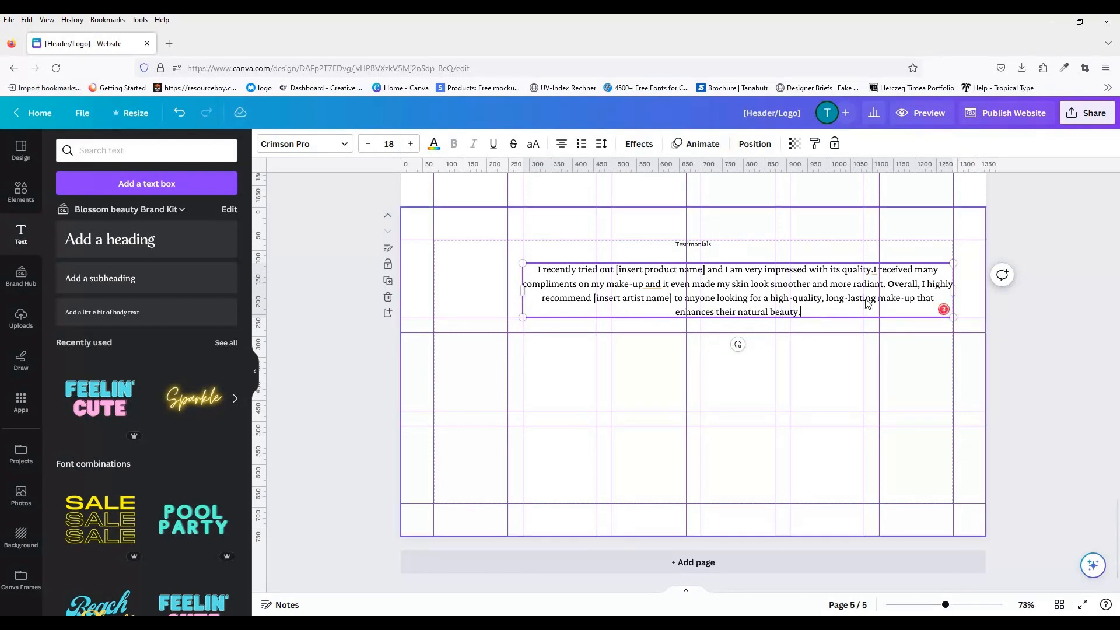
left_click(845, 355)
left_click(738, 292)
left_click(561, 144)
Step: Add a body text reading "Client Name" directly beneath the review, flush with its left edge
left_click(195, 317)
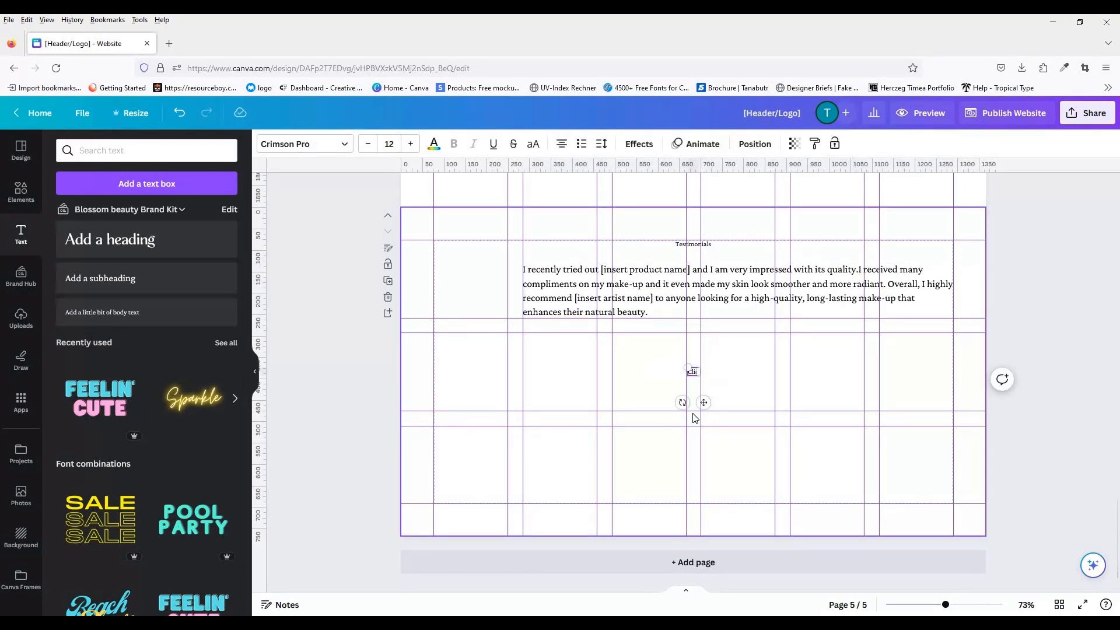
left_click_drag(703, 403, 908, 370)
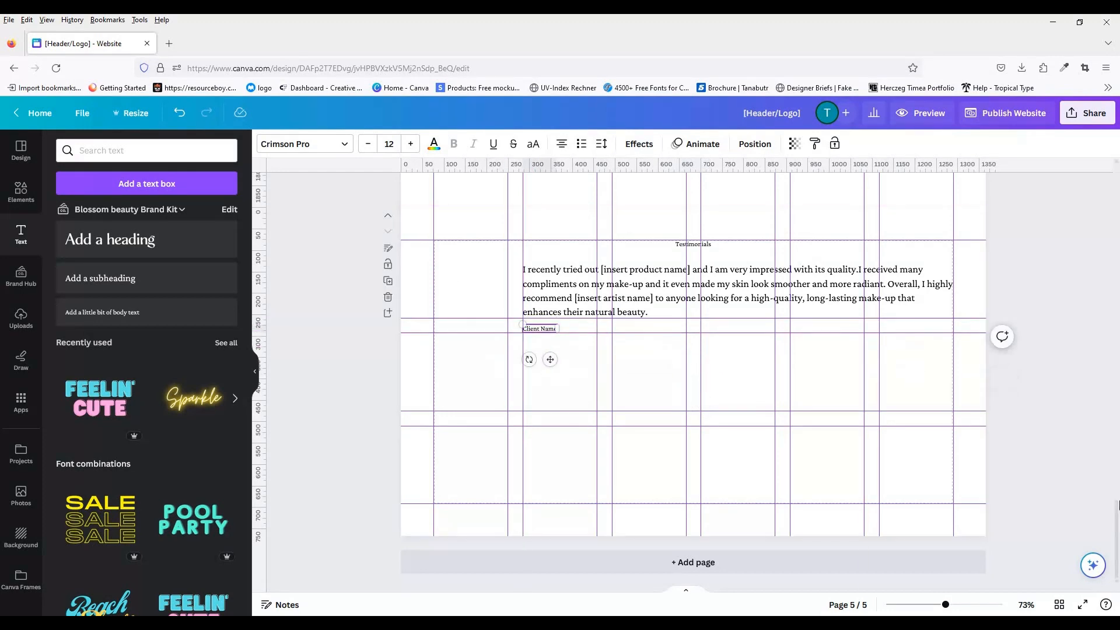
left_click_drag(1118, 505, 1118, 480)
left_click_drag(682, 267, 633, 555)
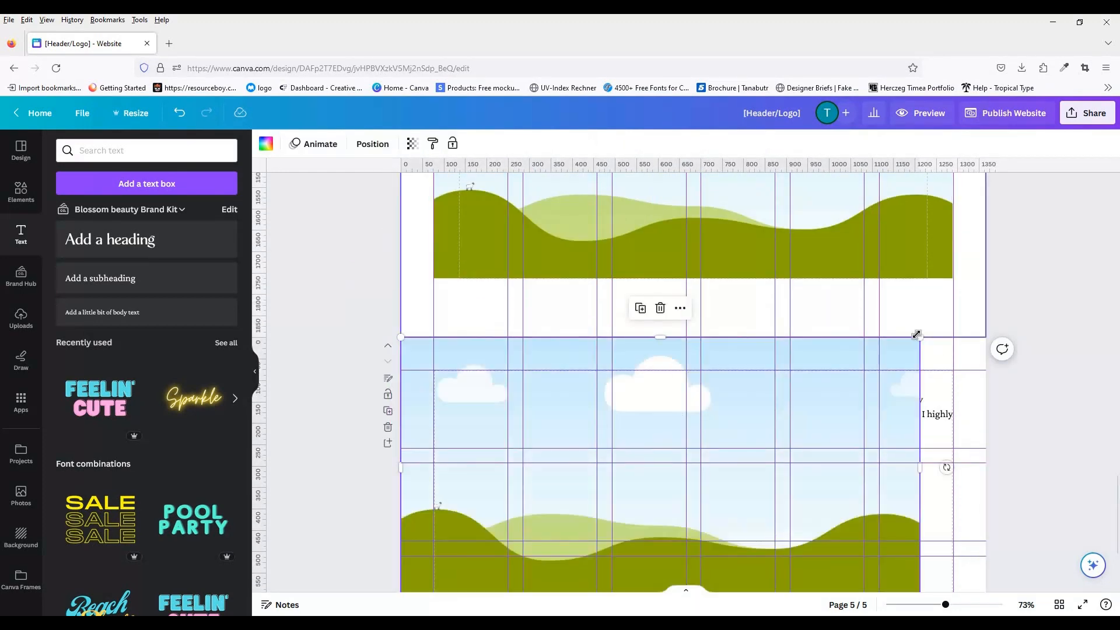
left_click_drag(919, 336, 580, 592)
scroll(571, 554, "down", 3)
key("Delete")
Step: Insert a circular frame beside the review and size it to fit the first column
left_click(21, 191)
left_click(107, 152)
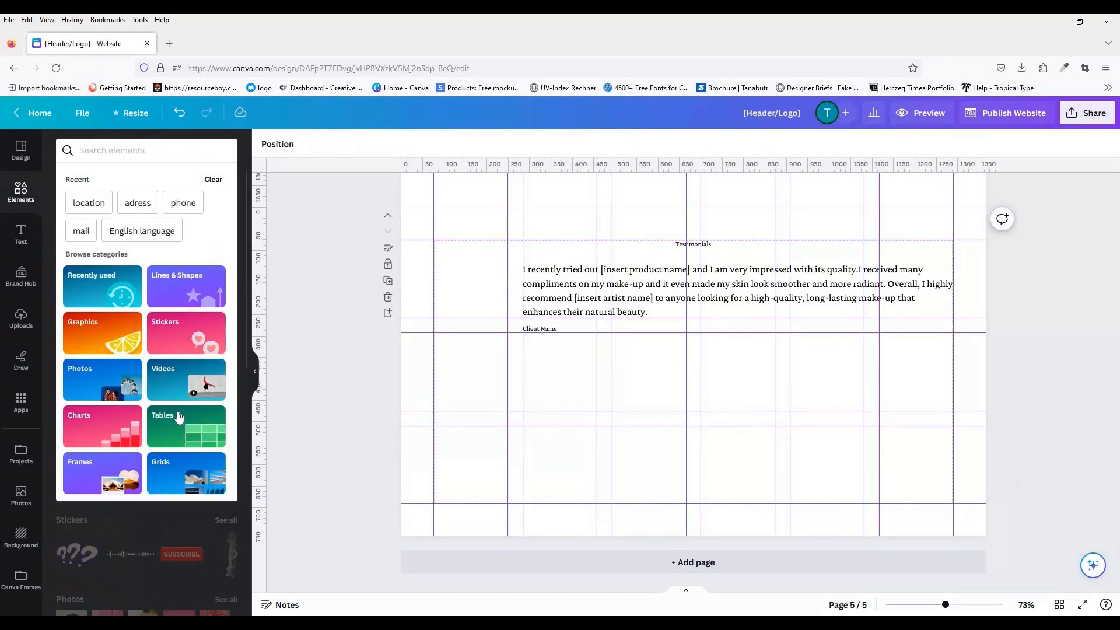
left_click(102, 473)
left_click_drag(147, 225, 508, 286)
left_click_drag(595, 369, 492, 305)
Step: Move the review and Client Name up beside the circular frame and align the review's top with the frame's top
left_click_drag(575, 284, 574, 272)
left_click_drag(554, 327, 554, 310)
left_click(550, 296, "shift")
left_click(755, 144)
left_click(471, 281)
left_click(554, 298, "shift")
left_click(77, 250)
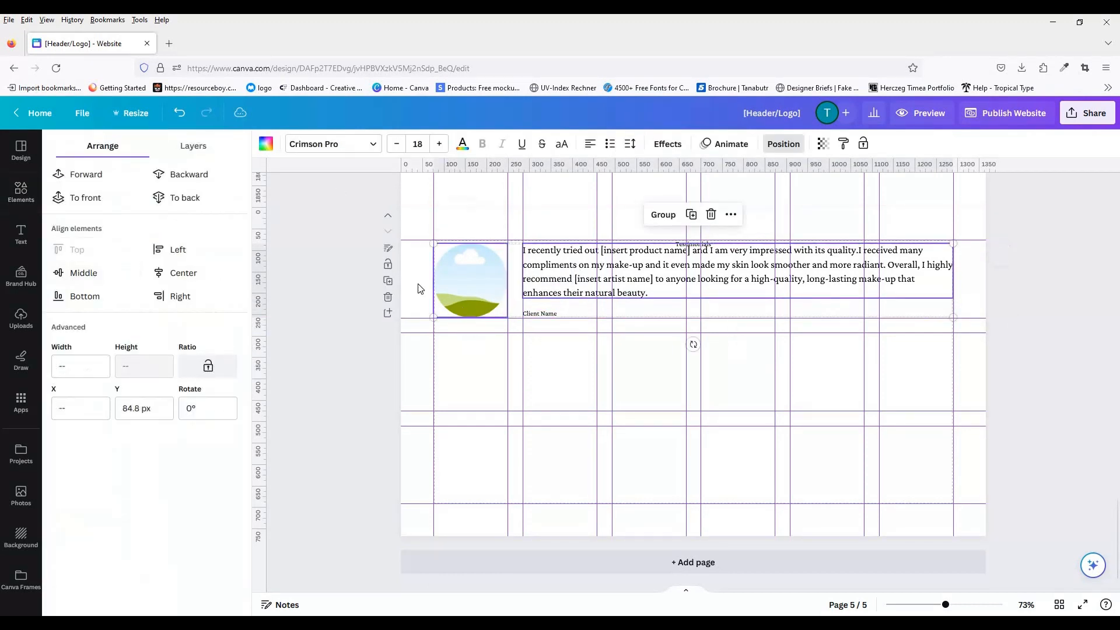
Step: Enlarge the Client Name text to about size 19 and reposition it beneath the review
left_click(539, 314)
left_click(411, 144)
left_click(411, 144)
left_click(411, 144)
left_click_drag(542, 350, 547, 348)
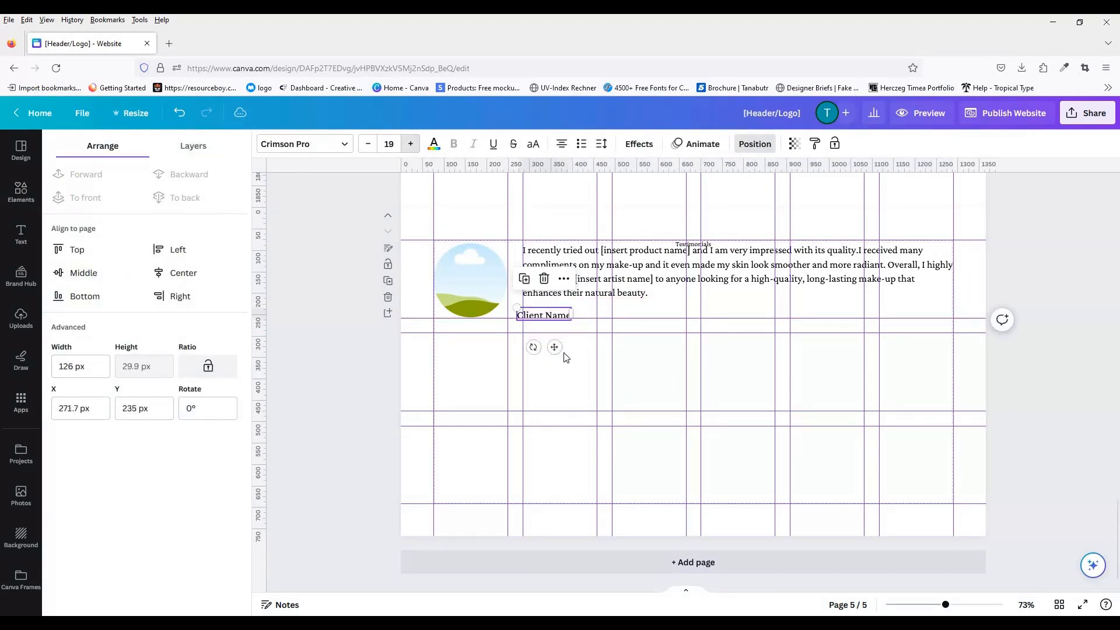
Step: Duplicate the circular frame, review and Client Name to build a second and third testimonial row on the grid
left_click(457, 288, "shift")
key("ctrl+d")
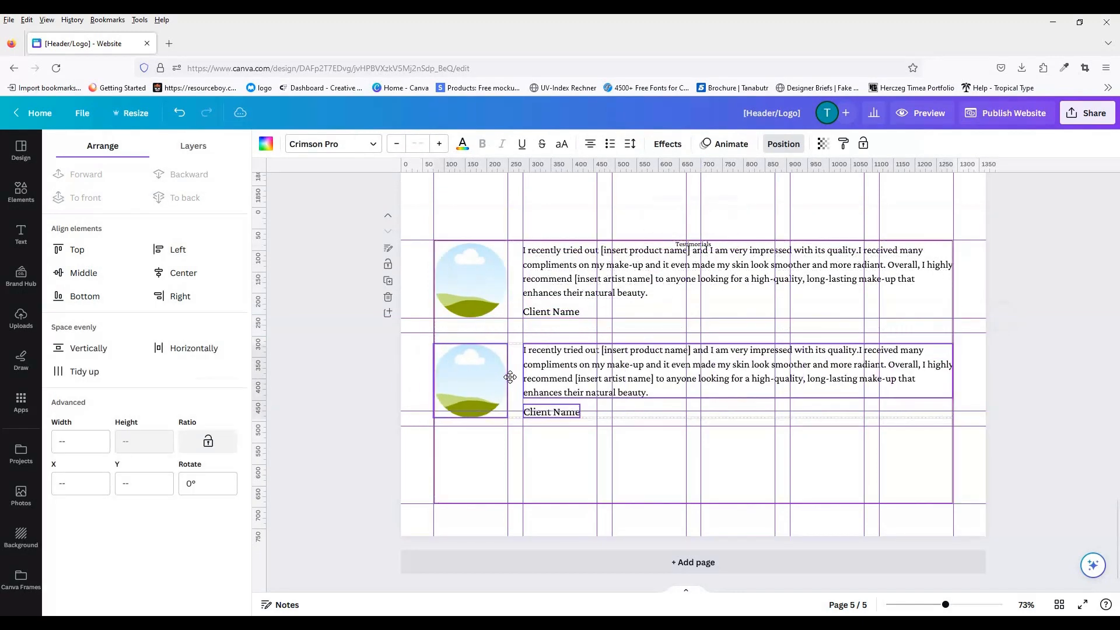
left_click_drag(511, 378, 593, 358)
left_click(964, 390)
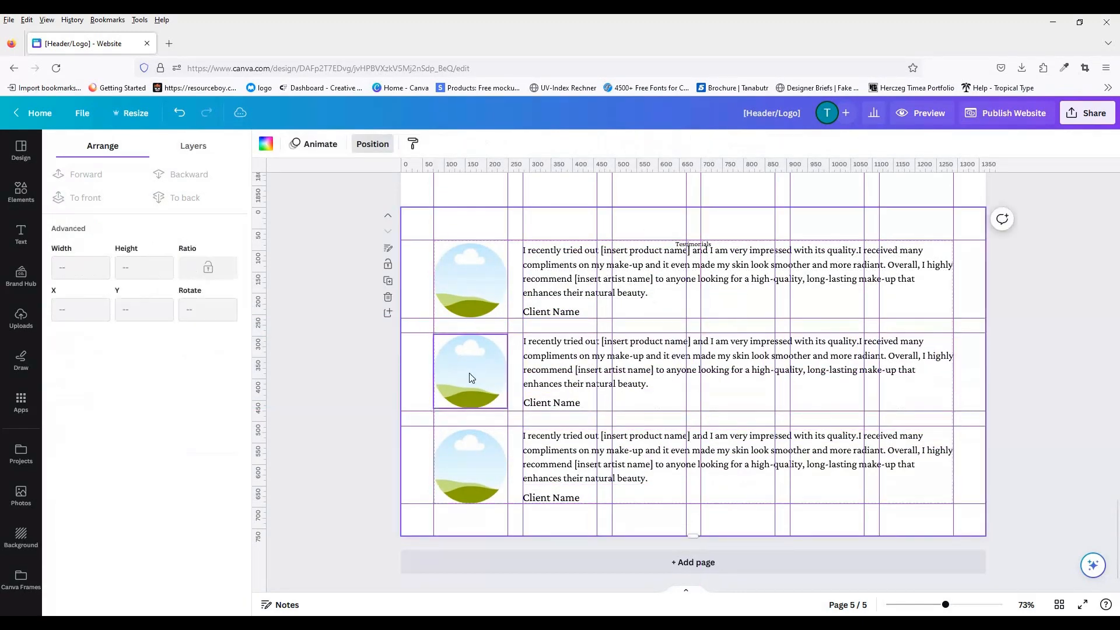
Step: Mirror the second testimonial's layout by moving its frame to the last column and its texts to the left margin
left_click_drag(471, 378, 973, 374)
left_click_drag(597, 378, 508, 378)
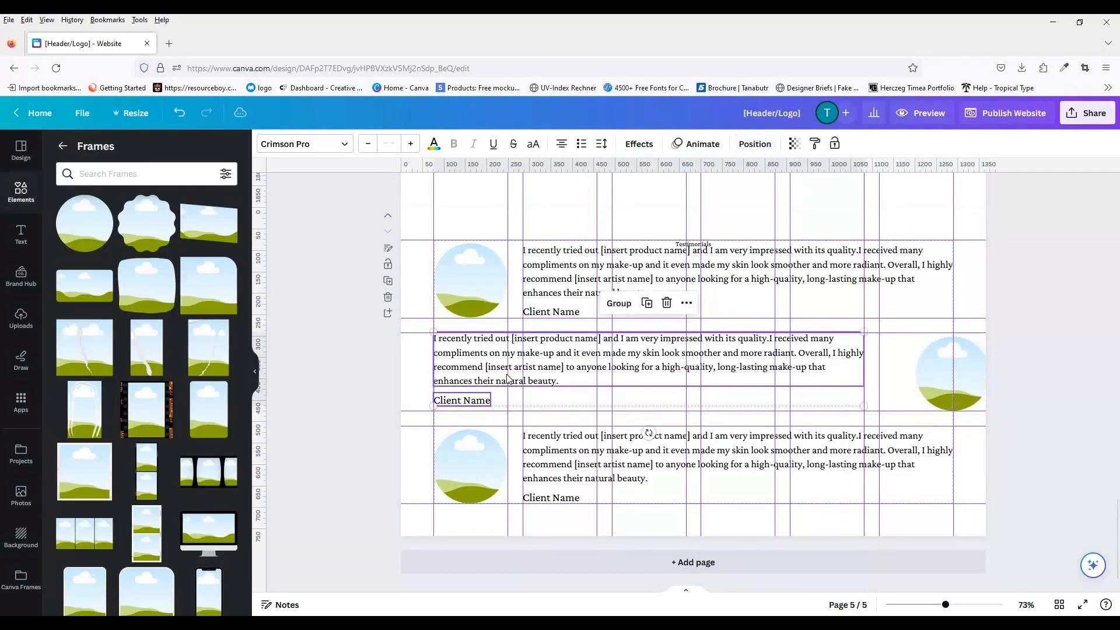
left_click_drag(954, 367, 919, 363)
Step: Right-align the second testimonial's review and move its Client Name under the review's right end
left_click(699, 366)
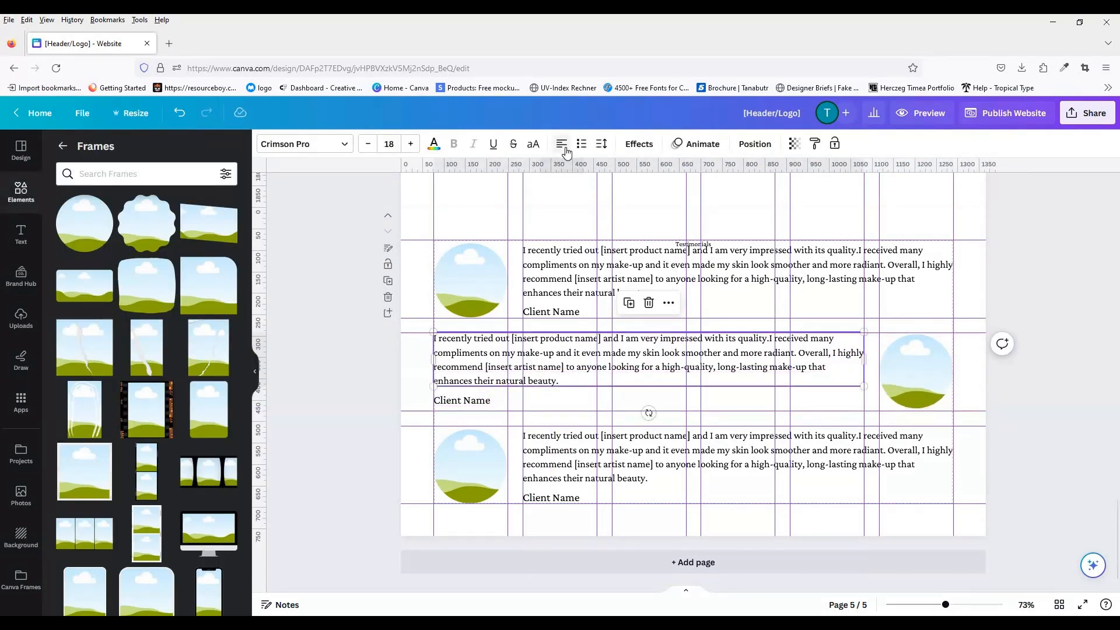
left_click(561, 143)
left_click(561, 144)
left_click_drag(467, 401, 841, 406)
left_click(368, 414)
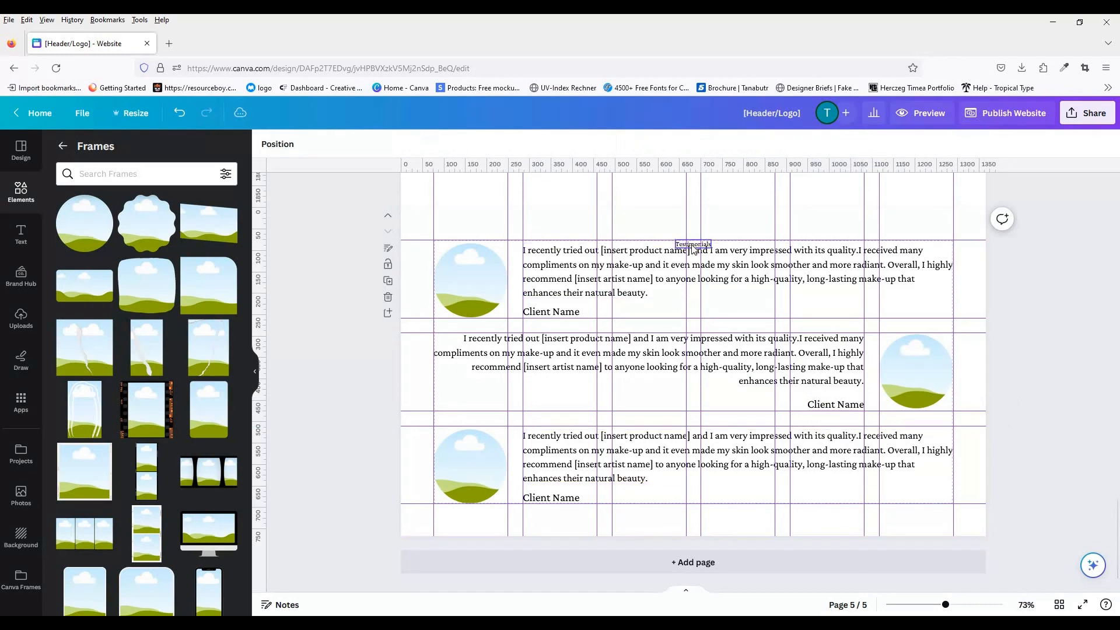
Step: Move the Testimonials label up so it sits clear above the first review
left_click(689, 235)
left_click_drag(687, 241, 687, 224)
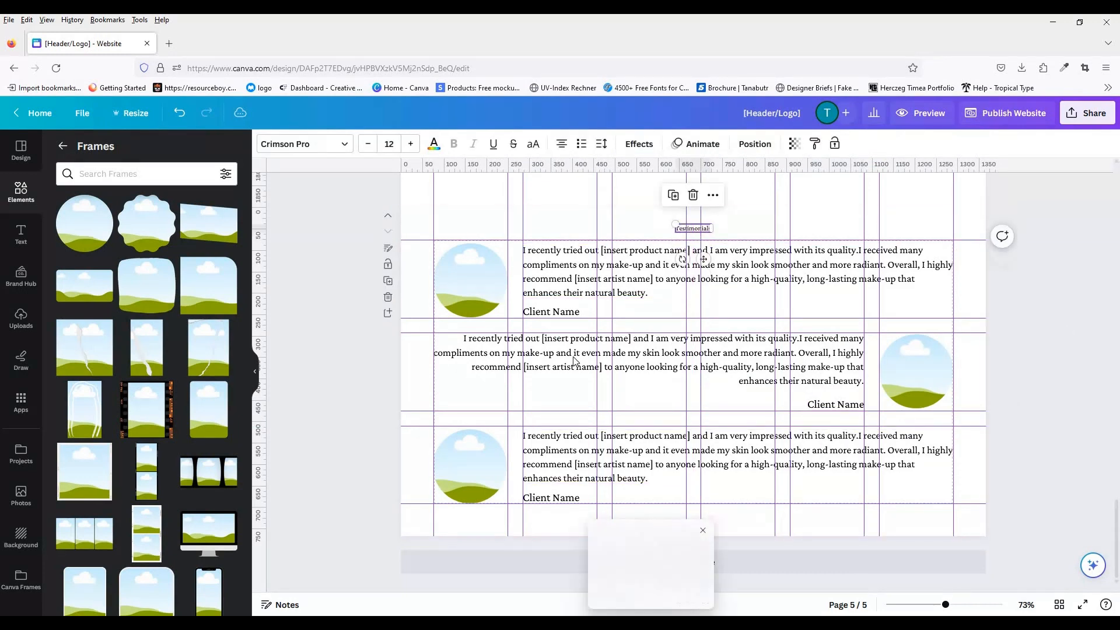
Step: Add a sixth page and check the Contact section in the website text document
left_click(693, 562)
left_click(651, 622)
left_click(714, 438)
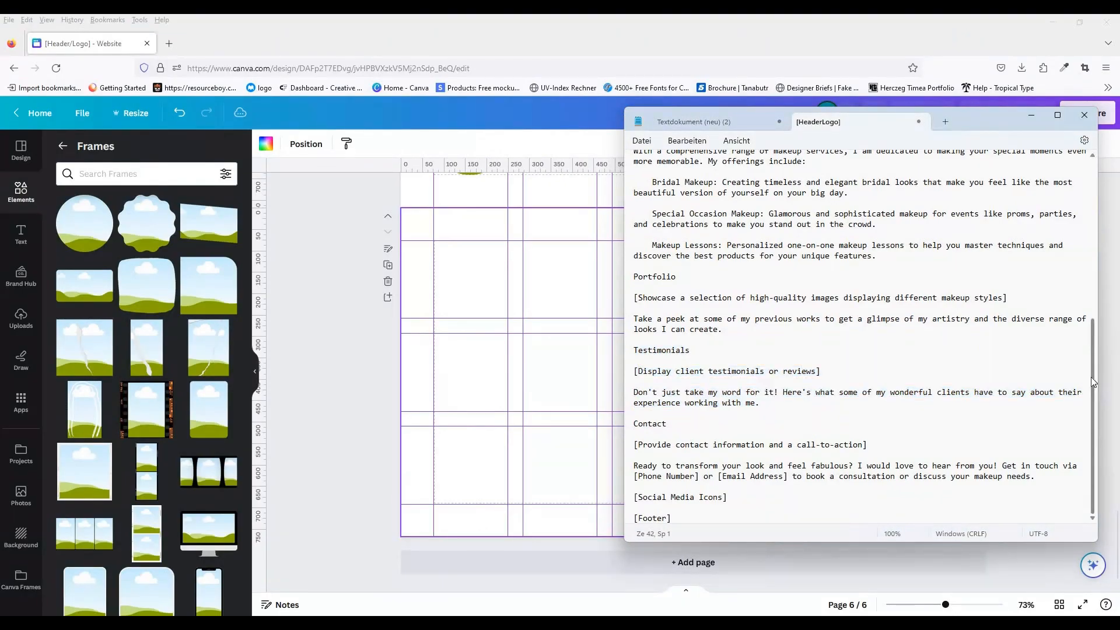
left_click(490, 315)
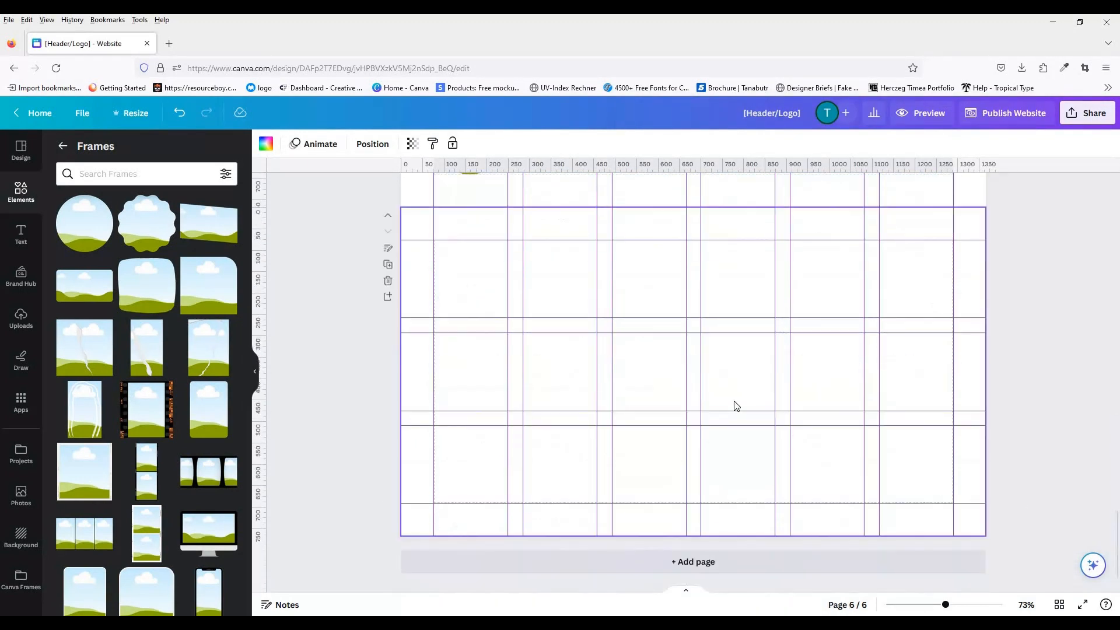
Step: Paste the landscape frame onto the new page and stretch it to fill the whole page
key("ctrl+v")
left_click_drag(922, 469, 987, 536)
scroll(272, 425, "up", 1)
left_click(272, 425)
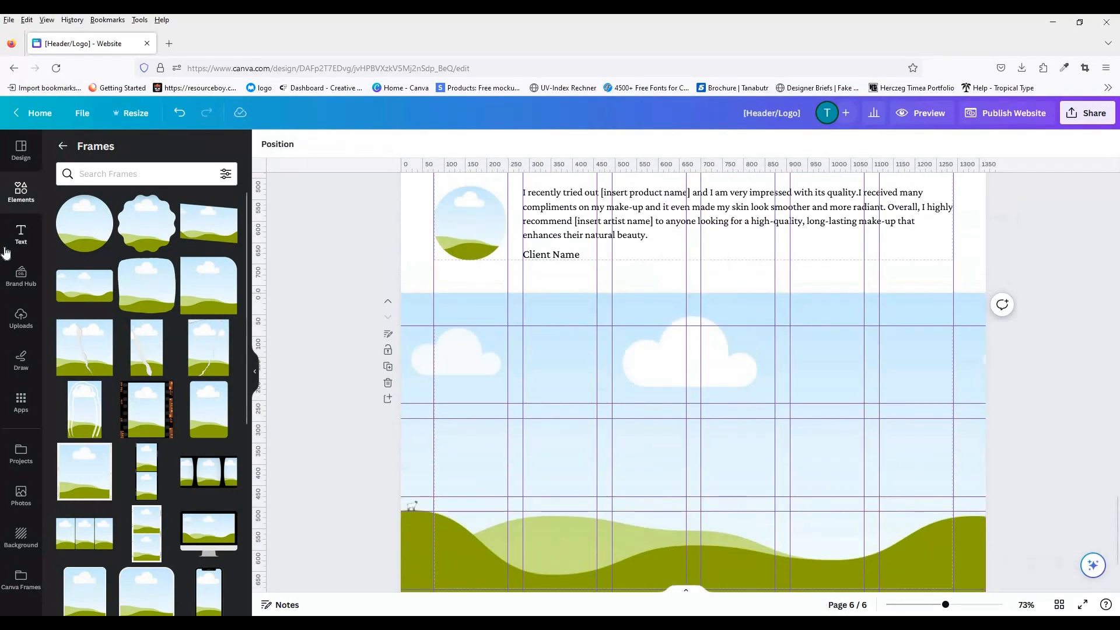
Step: Add a "Contact" heading over the frame at the left margin
left_click(6, 252)
type("tContact")
Step: Place an address line reading "Country, City, Street name, 2" below the Contact heading and widen its box to fit one line
left_click_drag(663, 452, 474, 495)
double_click(460, 458)
type("ame")
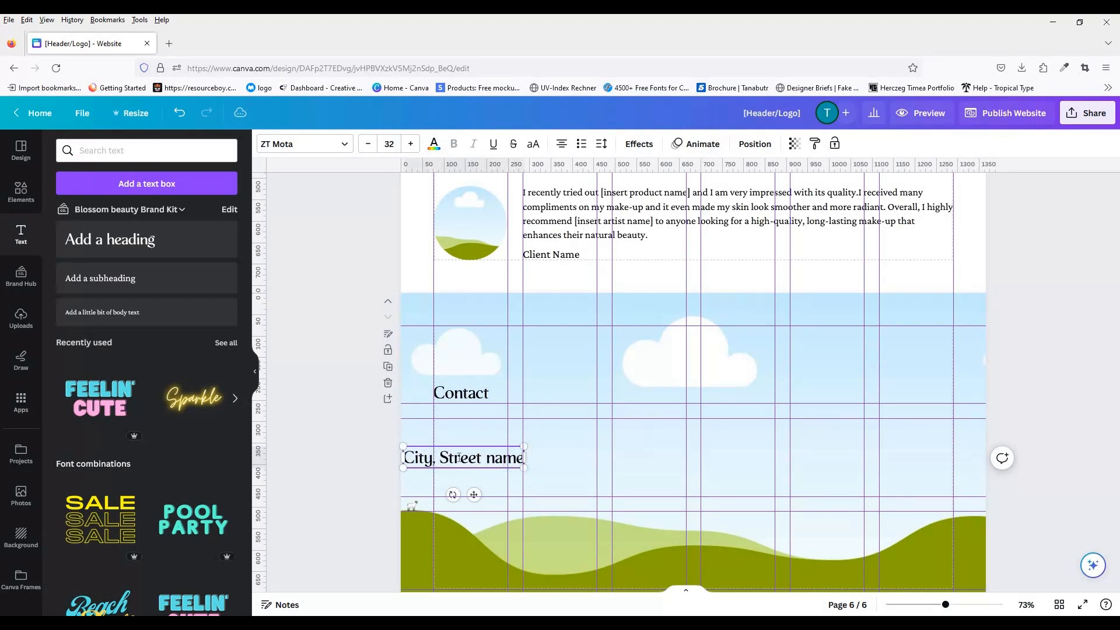
left_click_drag(474, 497, 506, 497)
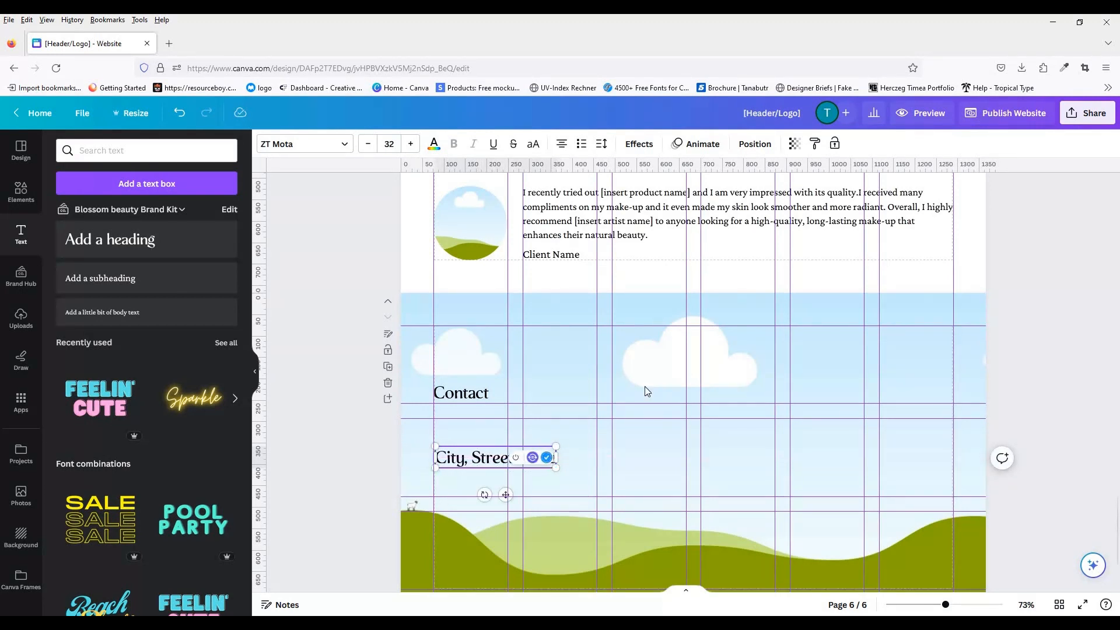
left_click_drag(512, 494, 518, 495)
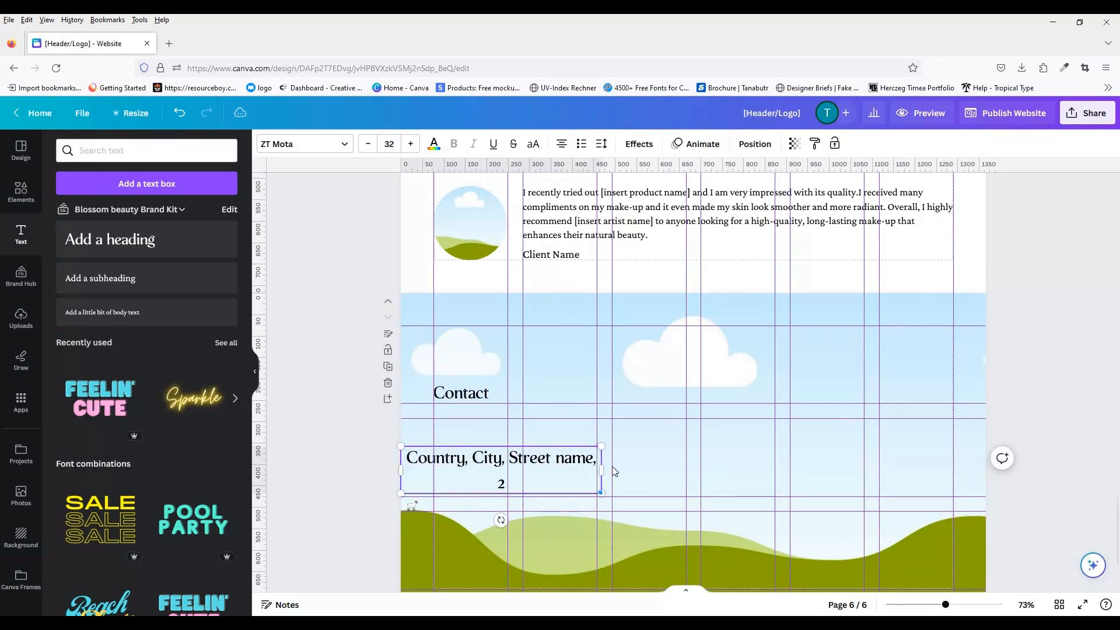
left_click_drag(601, 460, 642, 473)
Step: Copy the address line twice below itself and replace the copies with a sample e-mail address and phone number
left_click_drag(527, 494, 560, 564)
double_click(532, 493)
key("ctrl+a")
type("mail")
double_click(533, 529)
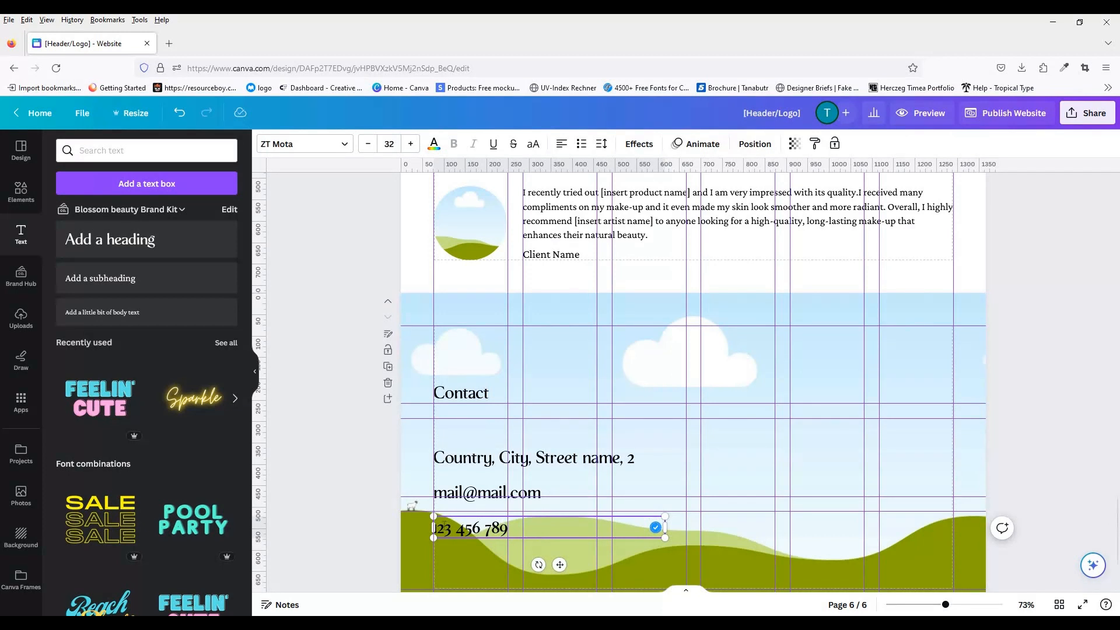
left_click(483, 564)
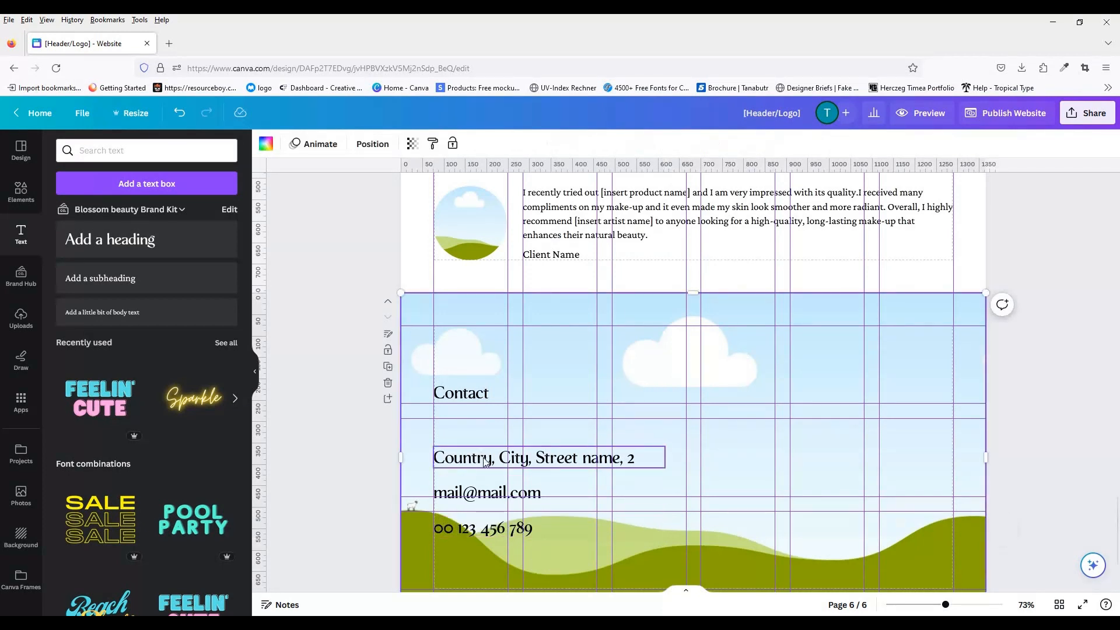
Step: Set the three contact lines in uppercase and widen the address box so it stays on one line
left_click(528, 458)
left_click(525, 493, "shift")
left_click(522, 528, "shift")
left_click(534, 144)
left_click(371, 518)
left_click(546, 495)
left_click(528, 460)
left_click_drag(627, 465, 691, 465)
scroll(665, 408, "down", 2)
Step: Search the elements library for "social icons"
left_click(21, 193)
left_click(63, 145)
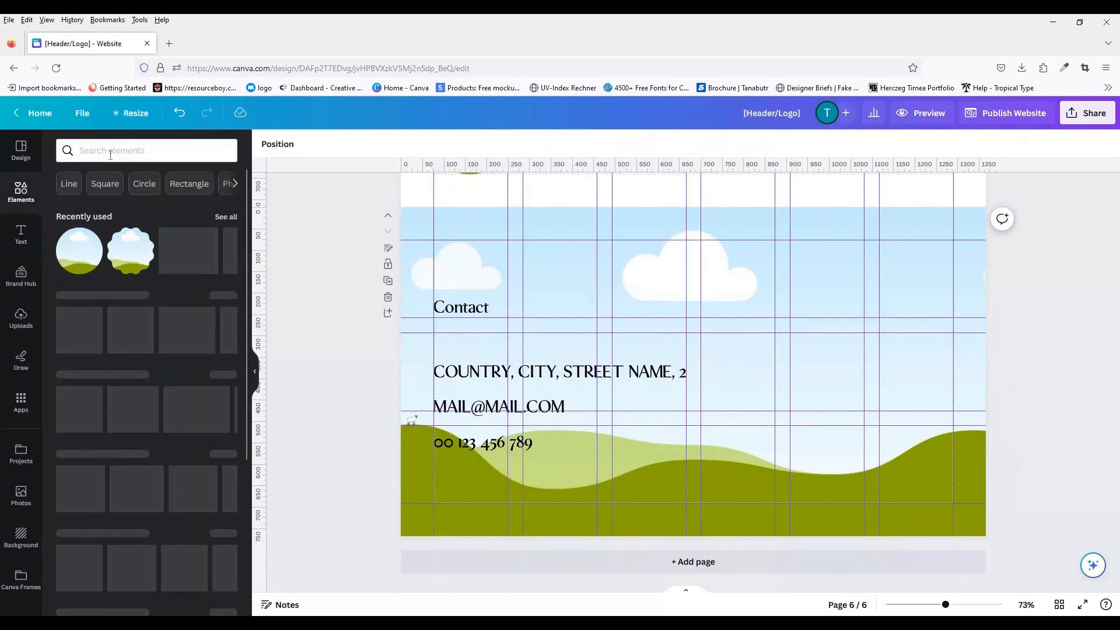
type("social icons")
key("Return")
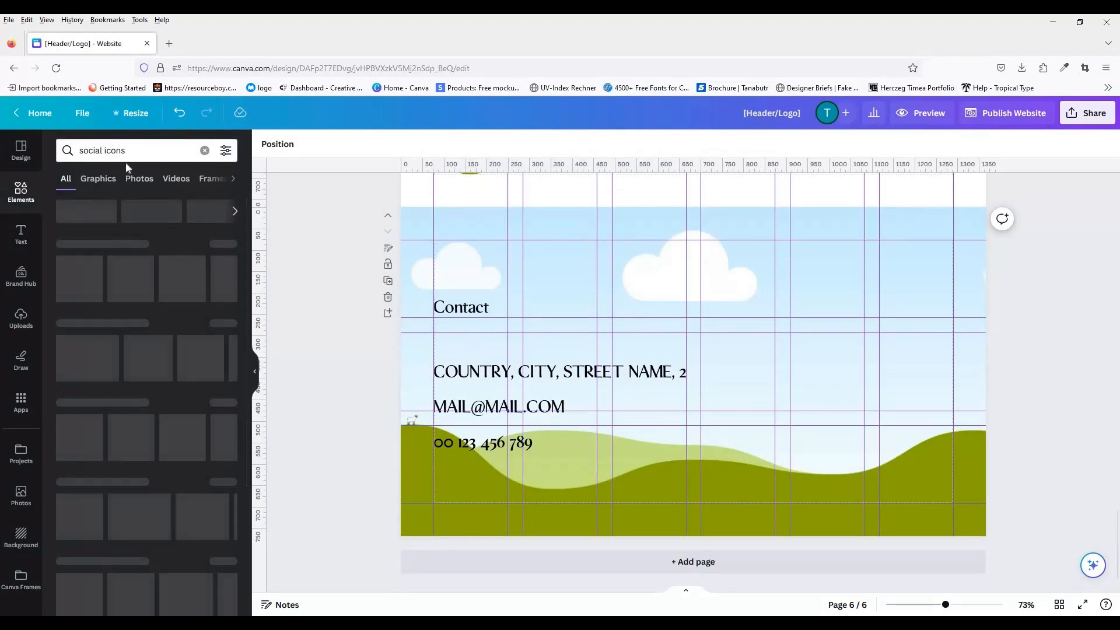
Step: Move the address, e-mail and phone lines up beneath the Contact heading with tighter, even spacing
left_click(483, 378)
left_click_drag(483, 379, 483, 348)
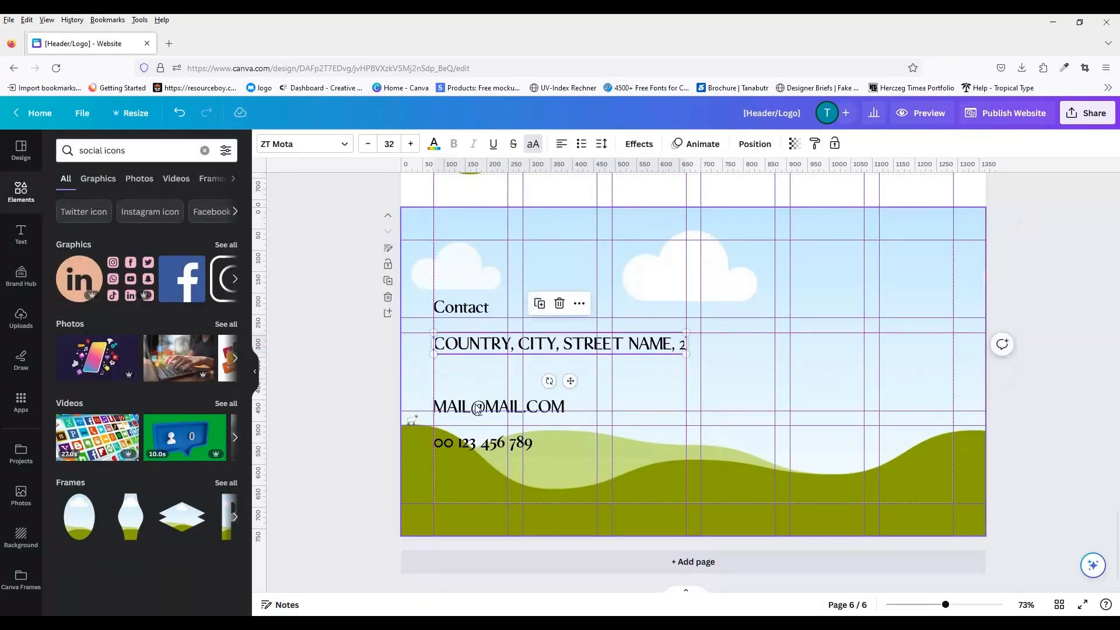
left_click_drag(496, 406, 496, 372)
left_click_drag(472, 444, 473, 401)
Step: Limit the social icons results to free graphics and look through them
left_click(98, 178)
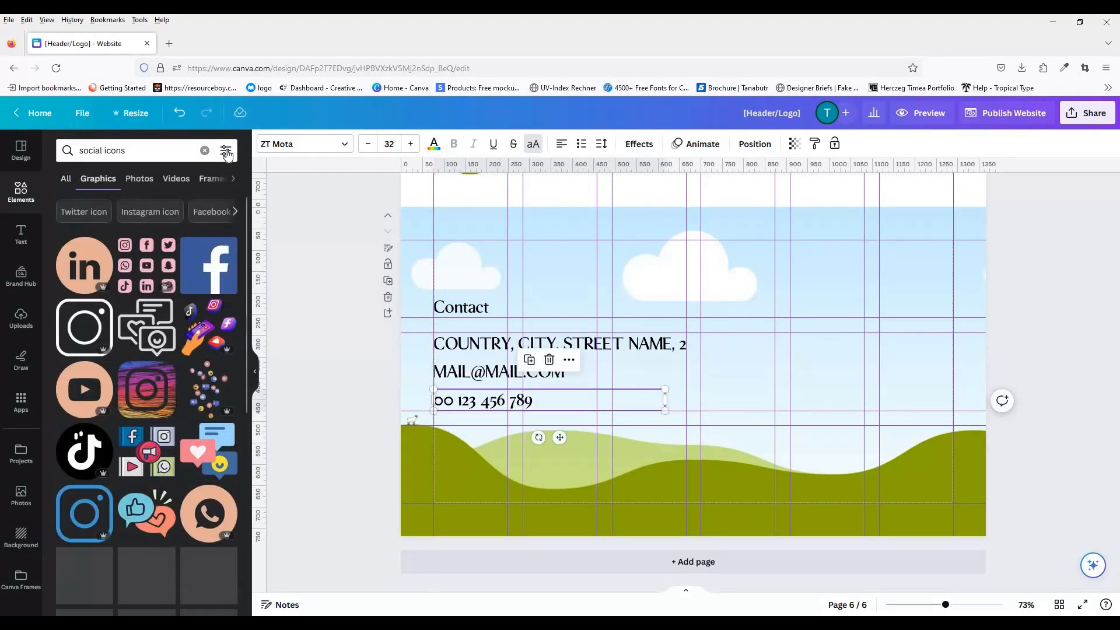
left_click(225, 151)
left_click(225, 151)
left_click(226, 150)
scroll(89, 409, "down", 2)
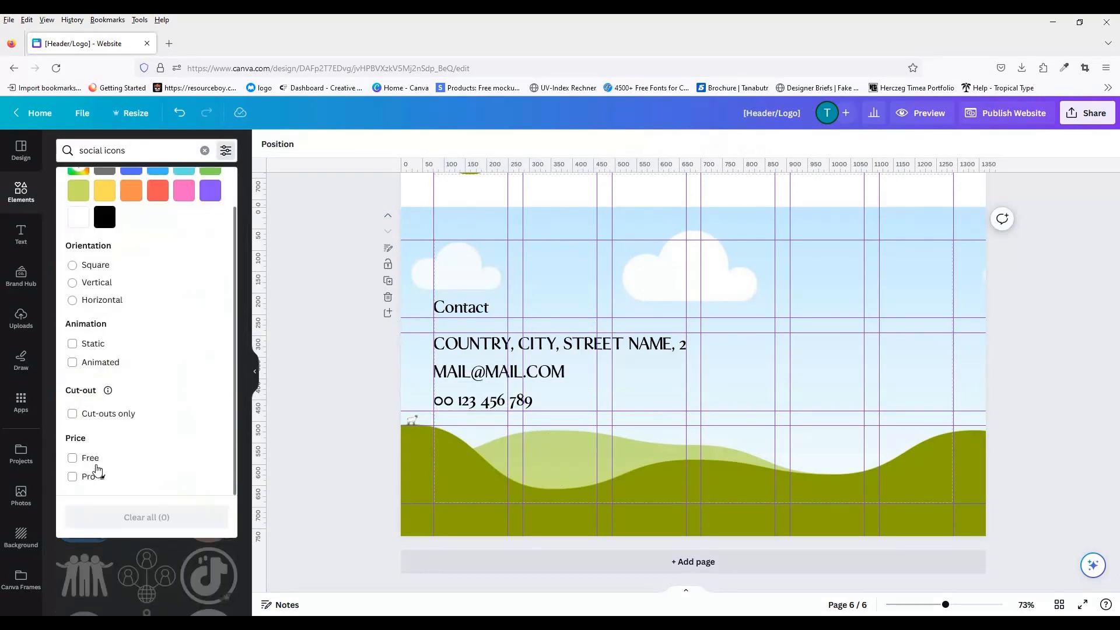
left_click(75, 458)
left_click(247, 361)
scroll(247, 352, "down", 4)
Step: Search for "facebook" and place a small black round Facebook icon below the phone line at the left margin
left_click(134, 150)
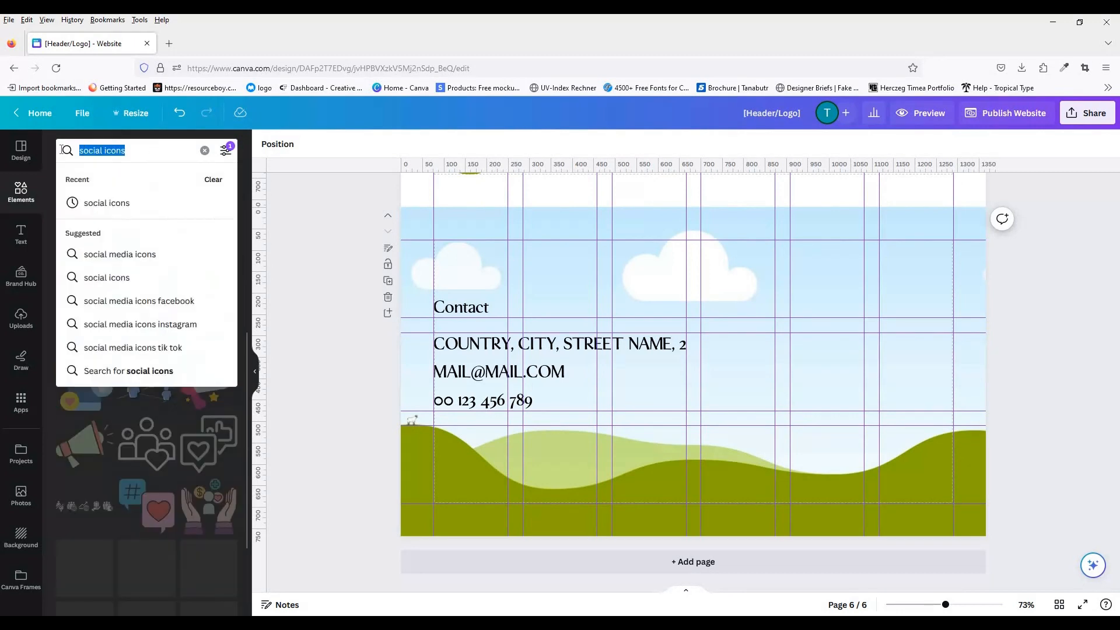
type("facebook")
key("Return")
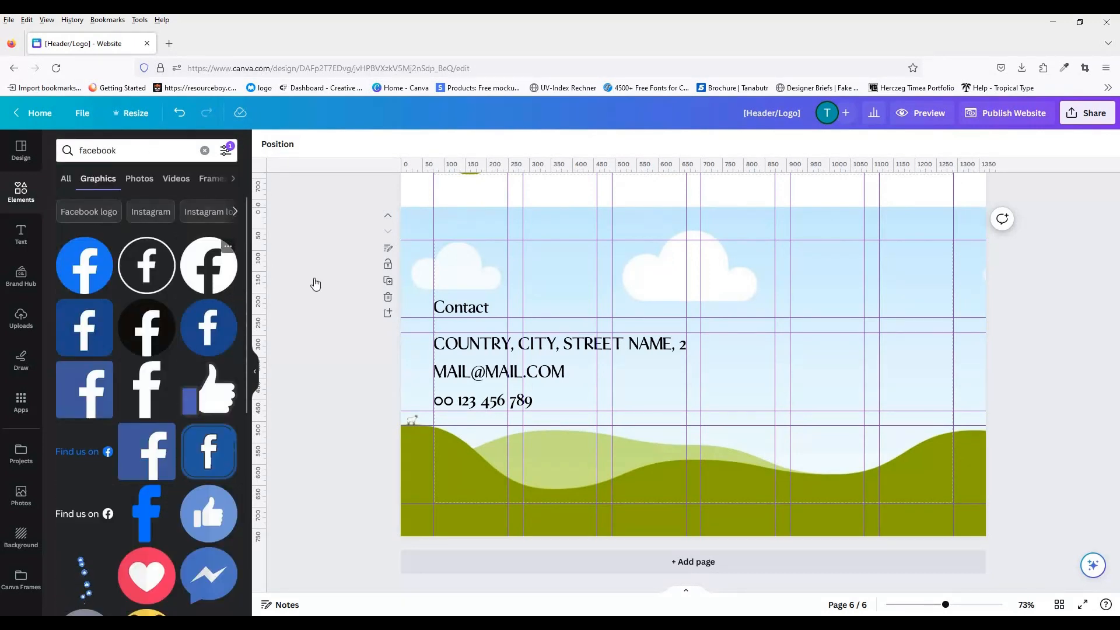
left_click_drag(209, 265, 498, 499)
left_click_drag(561, 414, 461, 444)
Step: Search the graphics for "instagram" and place a small black round Instagram icon just right of the Facebook icon
left_click(134, 150)
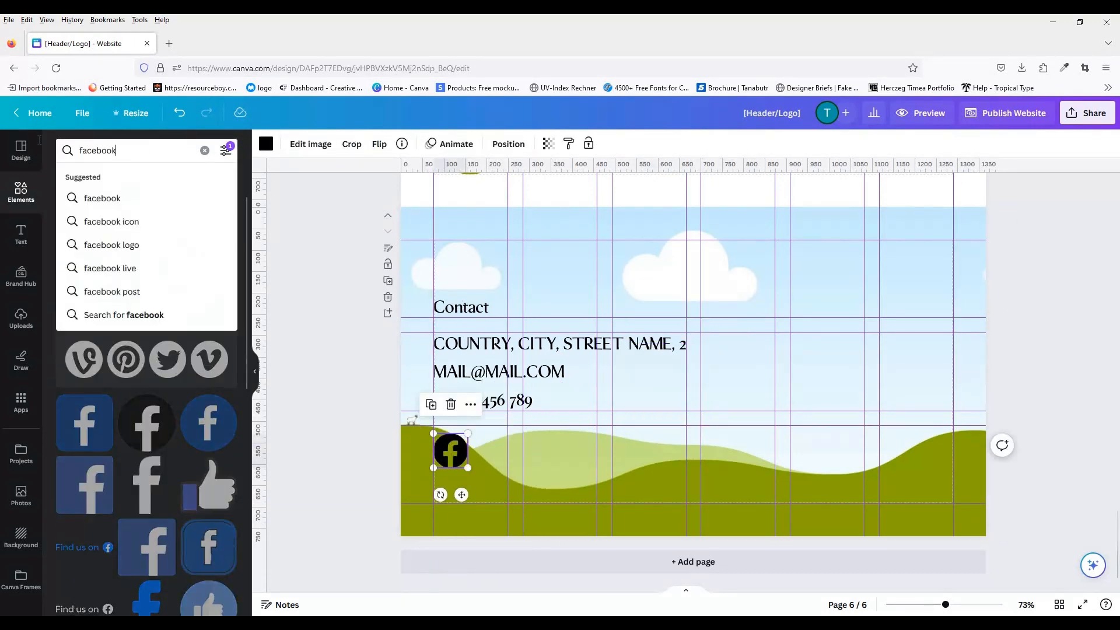
type("instagram")
key("Return")
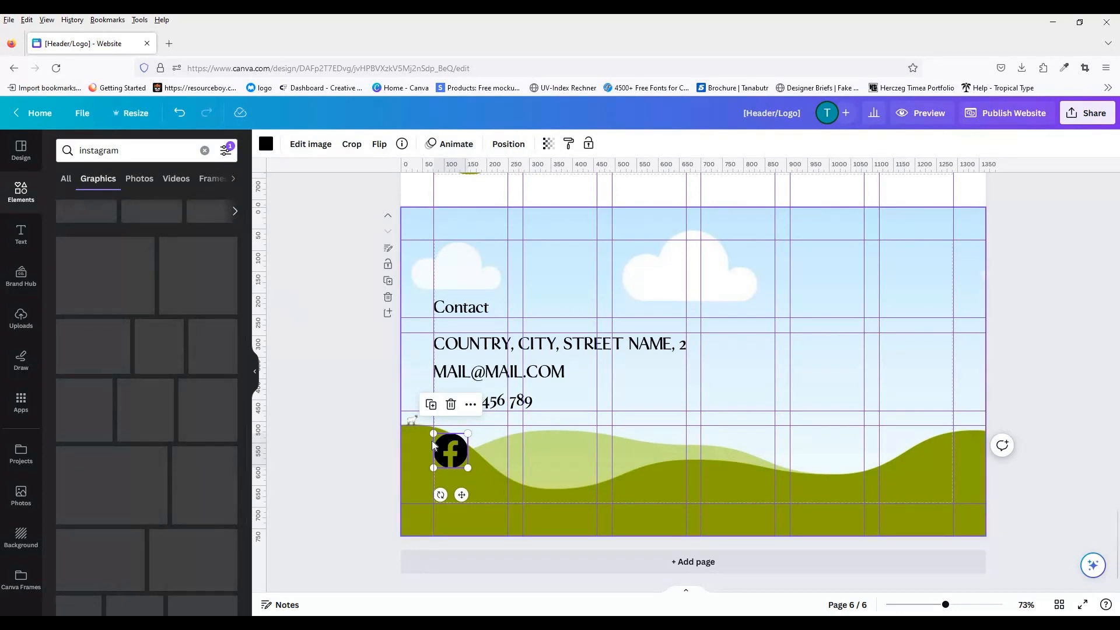
left_click(209, 266)
left_click_drag(757, 437, 514, 471)
Step: Add a small round Pinterest icon after the Instagram one and space the three social icons evenly in a row
left_click(126, 359)
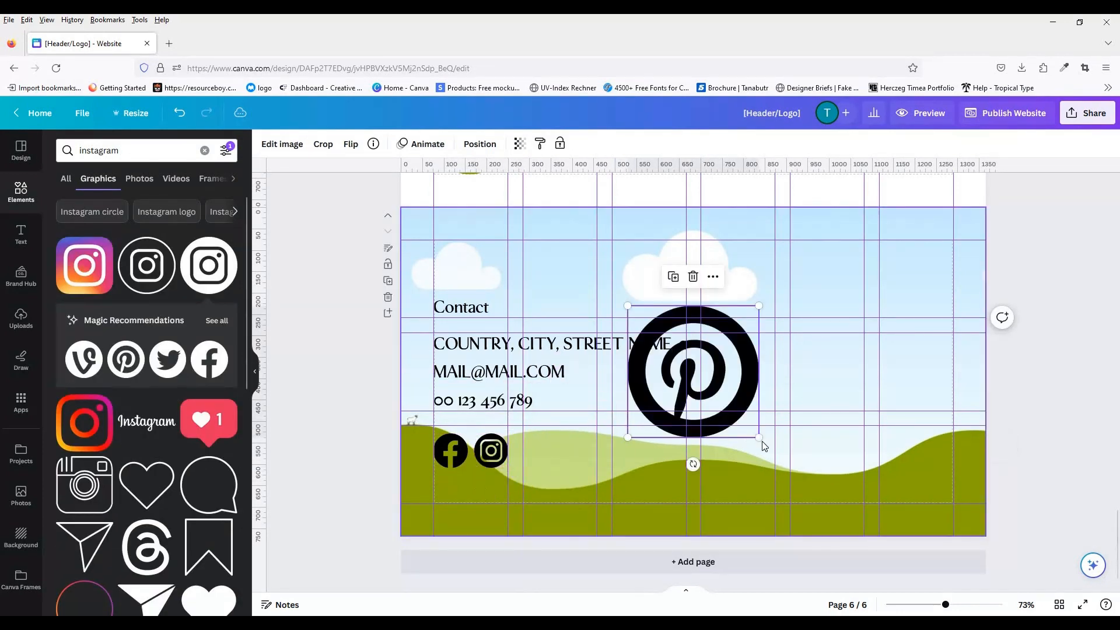
left_click_drag(762, 444, 545, 451)
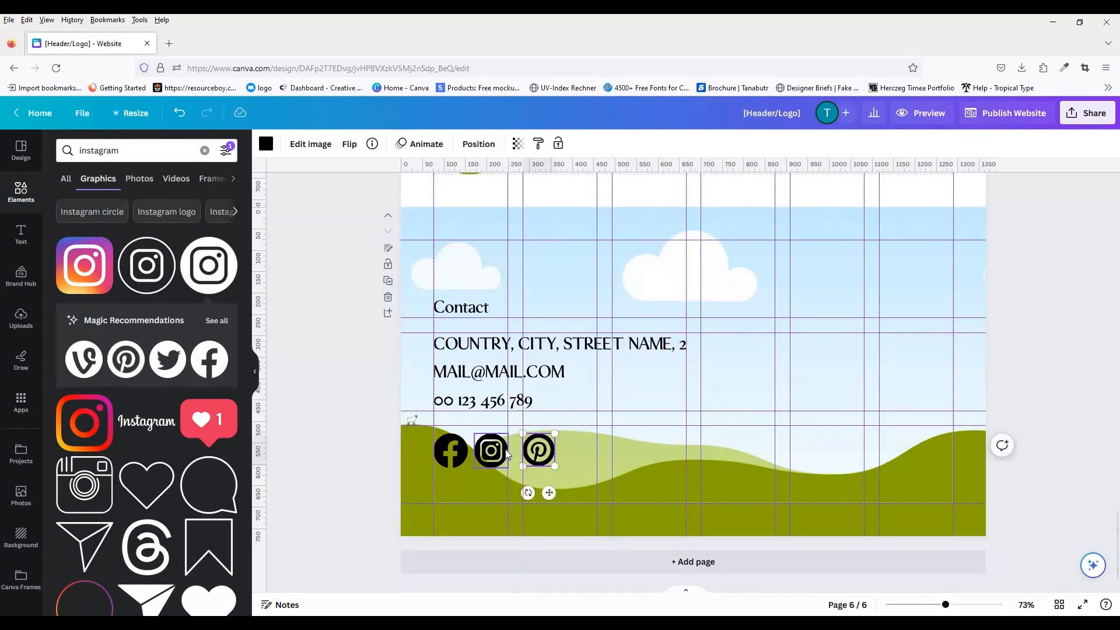
left_click(492, 451, "shift")
left_click(453, 451, "shift")
left_click(344, 144)
left_click(93, 372)
Step: Space the address, e-mail and phone lines evenly and align their left edges
left_click(525, 344)
left_click(519, 371, "shift")
left_click(516, 401, "shift")
left_click(94, 372)
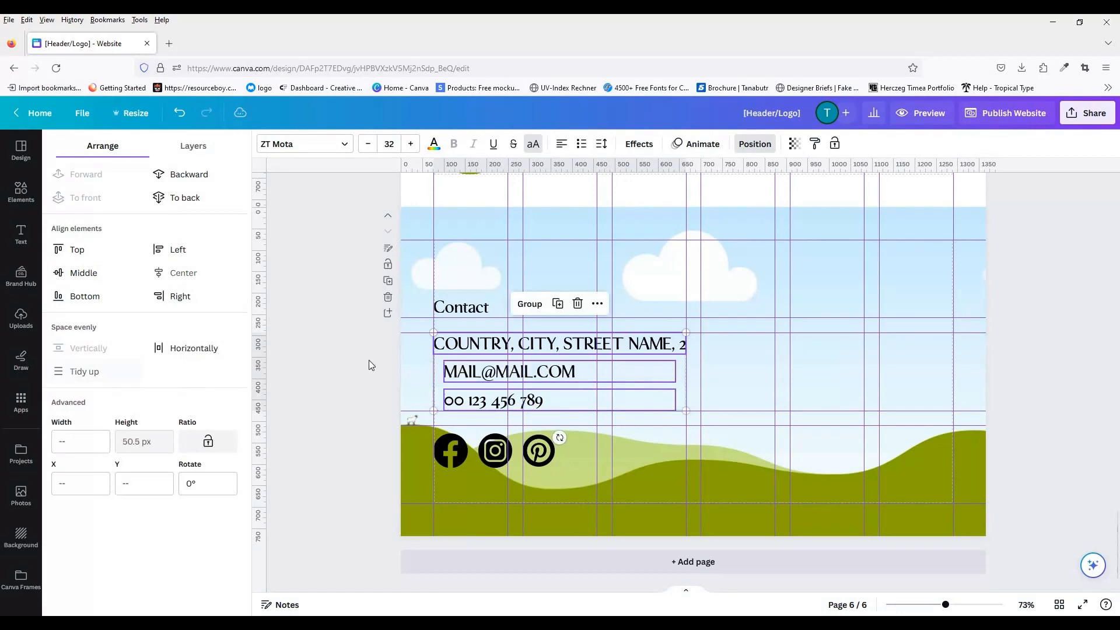
left_click(197, 249)
left_click_drag(945, 605, 906, 606)
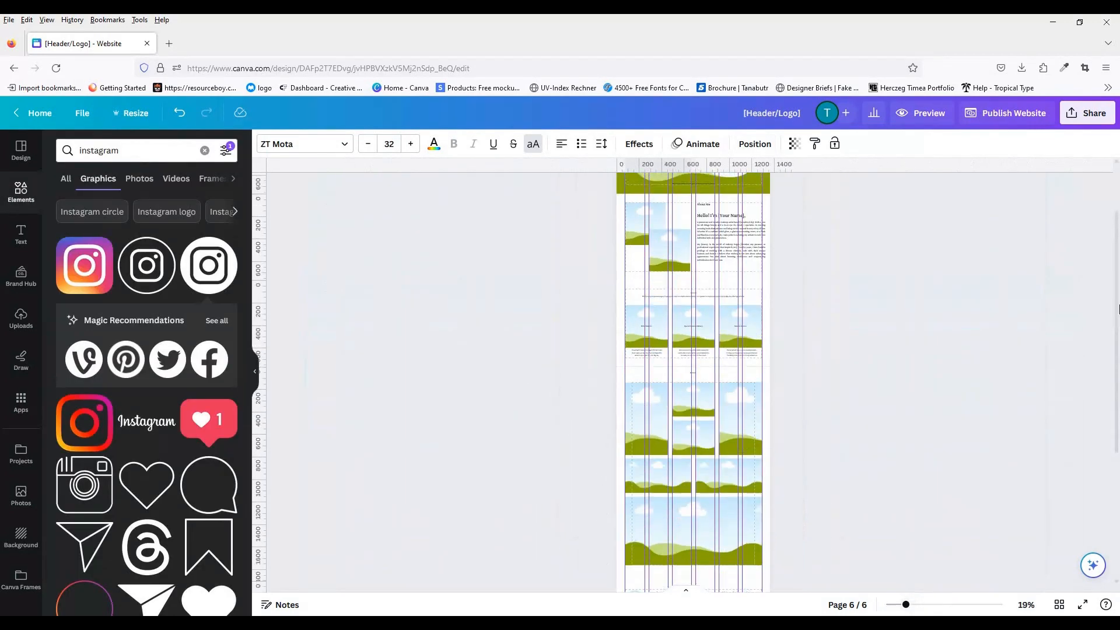
scroll(663, 223, "up", 3)
left_click(663, 223)
left_click(290, 146)
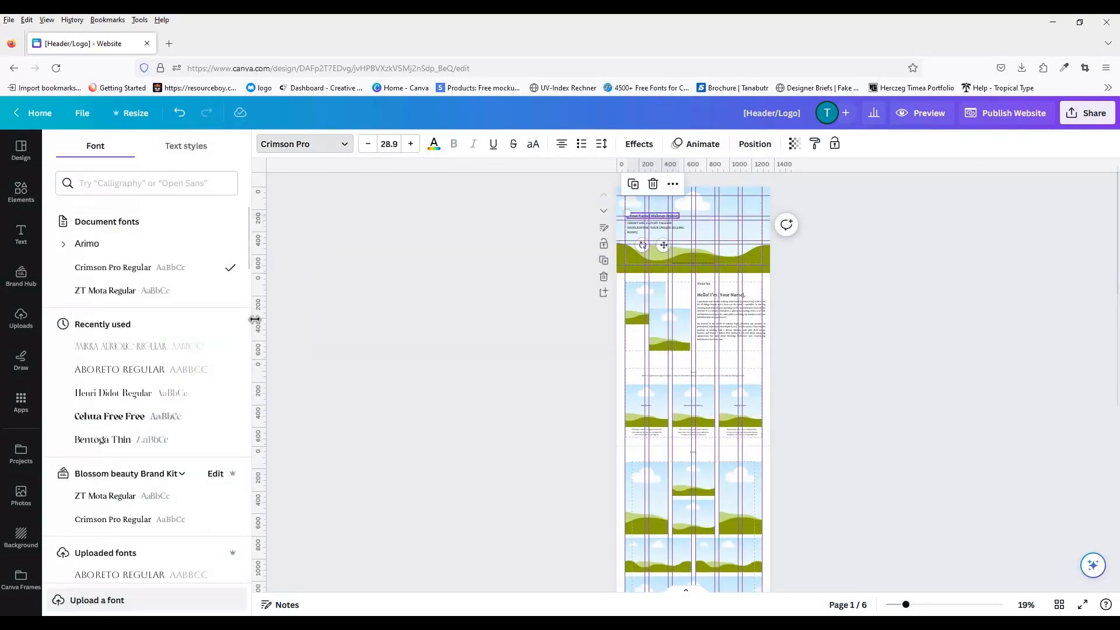
left_click(963, 605)
scroll(963, 409, "up", 6)
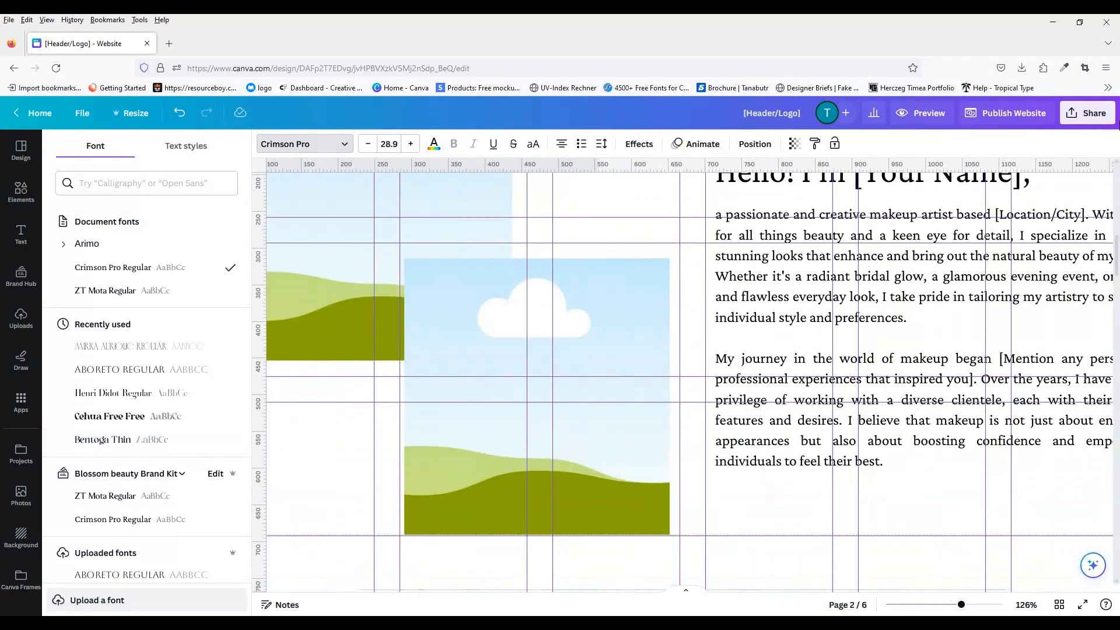
left_click(946, 604)
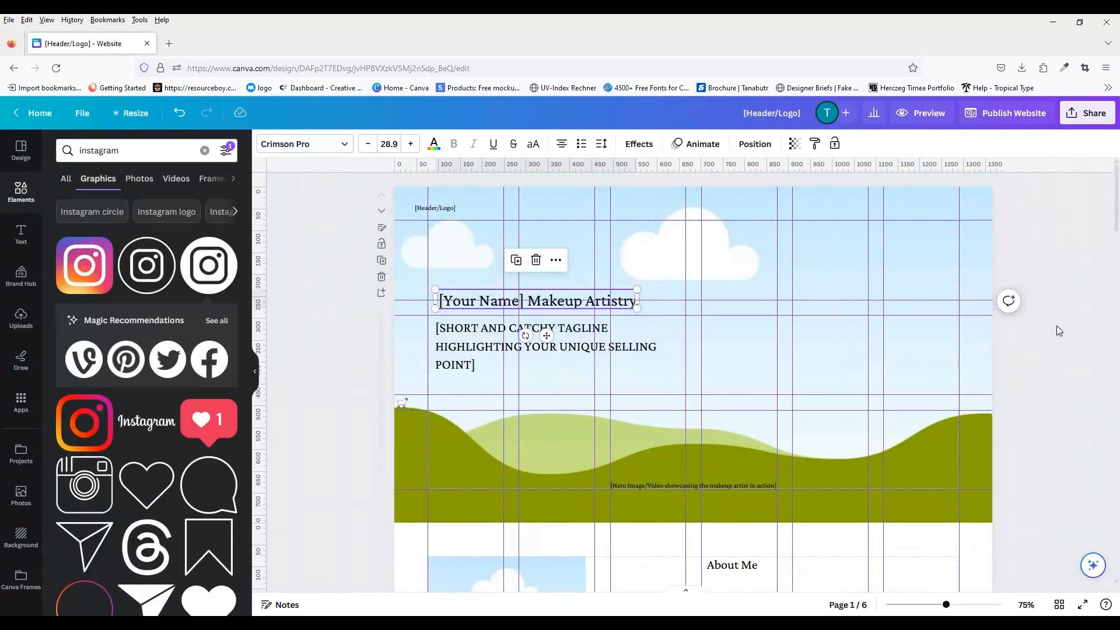
Step: Search the element videos for "makeup" and fill the first page's hero background with the clip of brushes and powder
left_click(204, 150)
type("makeup")
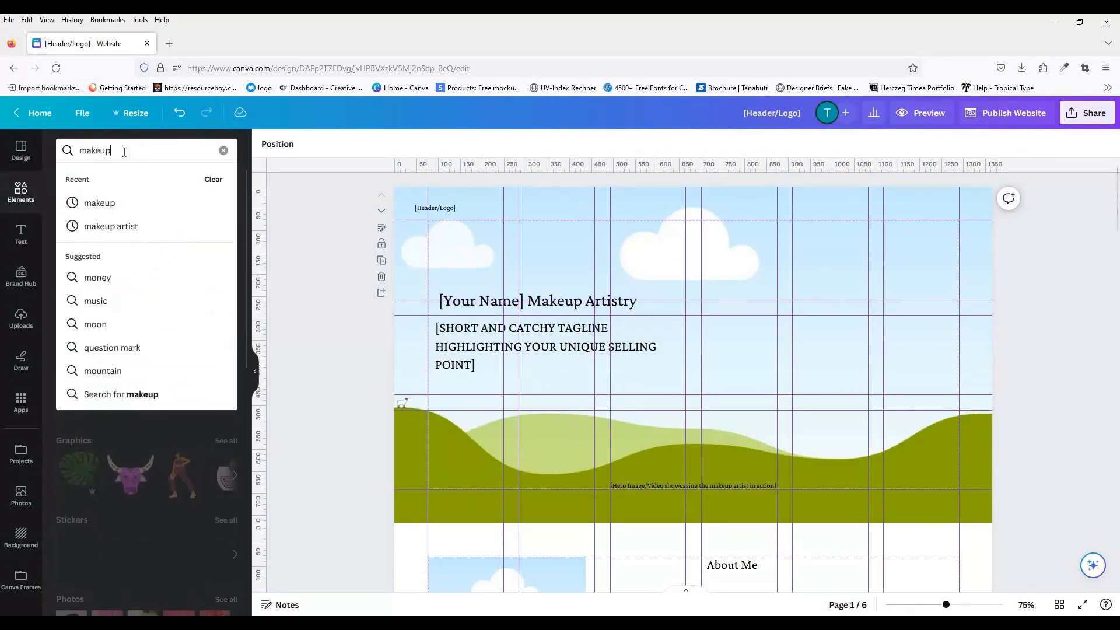
key("Return")
left_click(162, 183)
left_click_drag(502, 301, 507, 306)
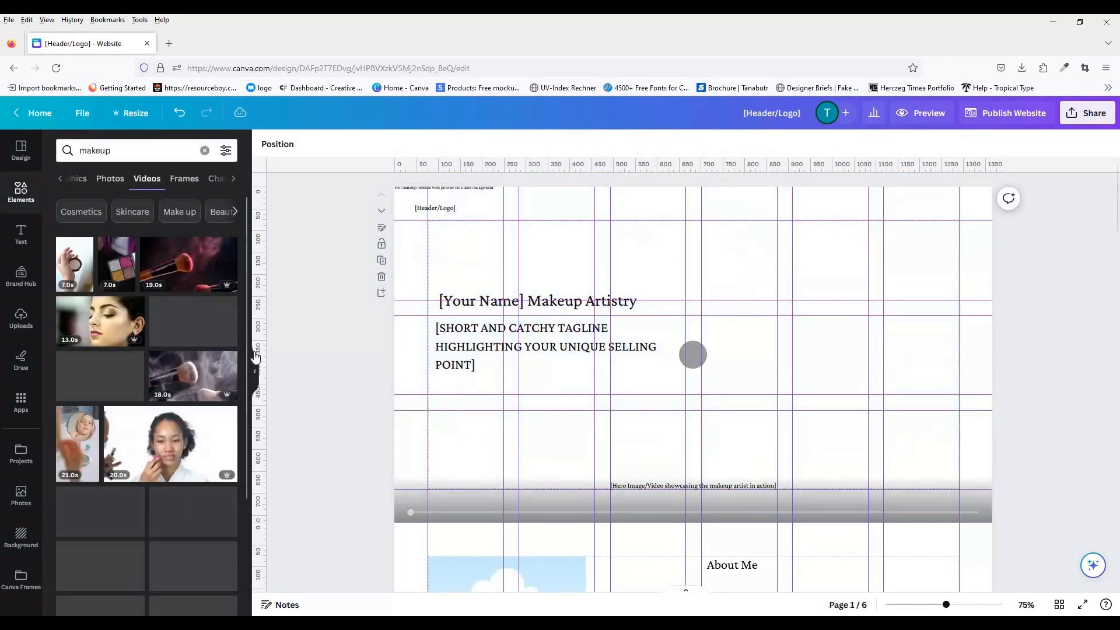
Step: Limit the makeup videos to free ones and replace the hero background with the close-up eye makeup clip
scroll(248, 378, "down", 2)
left_click(229, 151)
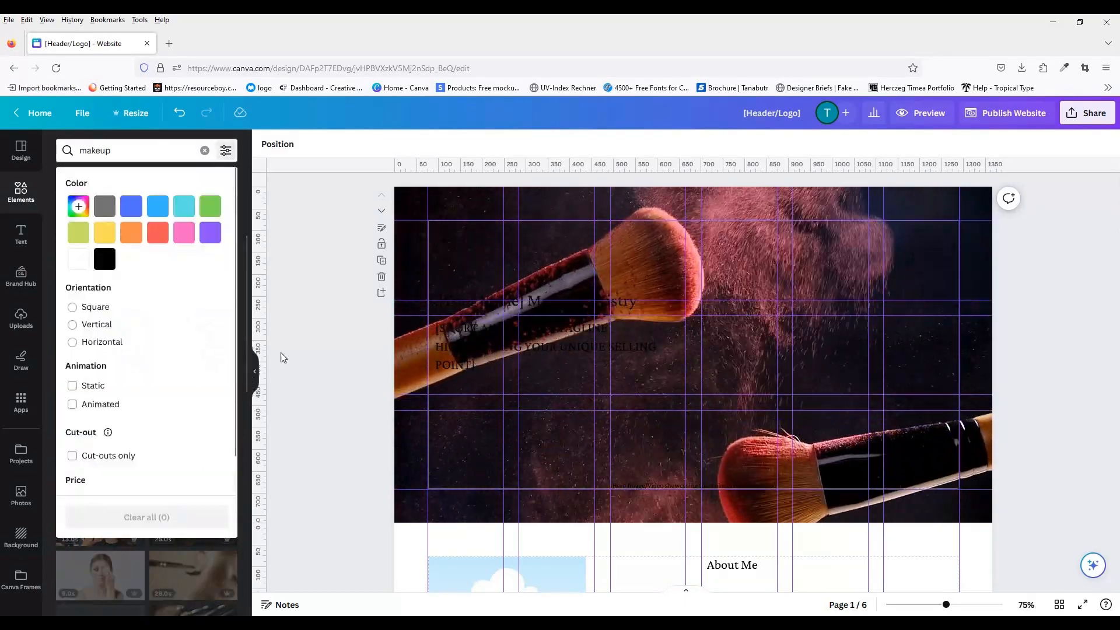
scroll(99, 408, "down", 2)
left_click(75, 457)
left_click(246, 377)
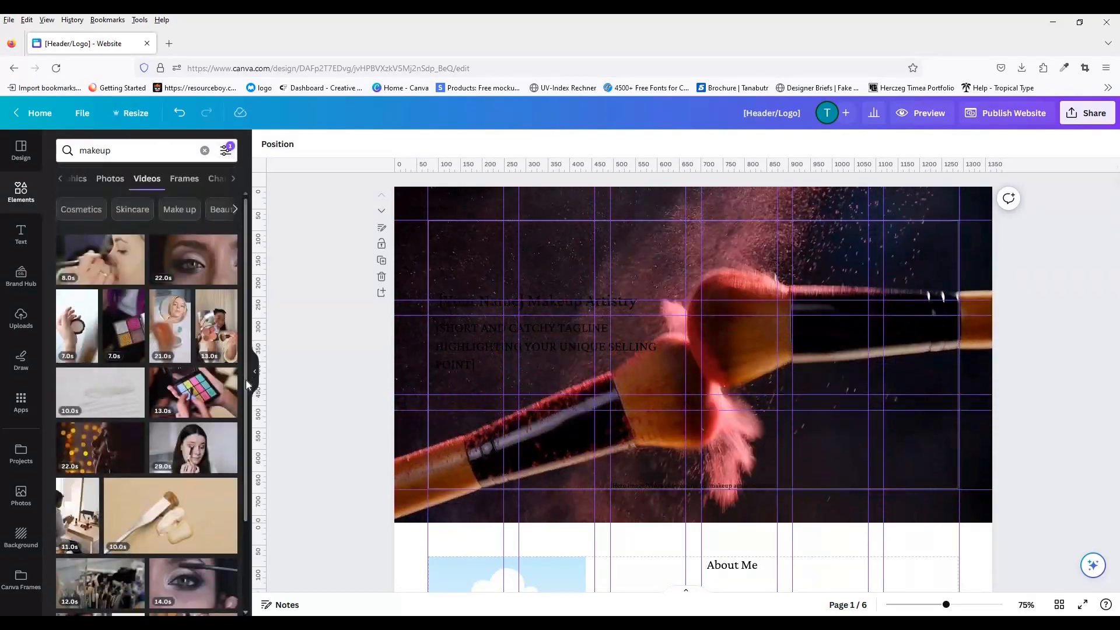
scroll(246, 380, "down", 3)
left_click_drag(458, 334, 457, 334)
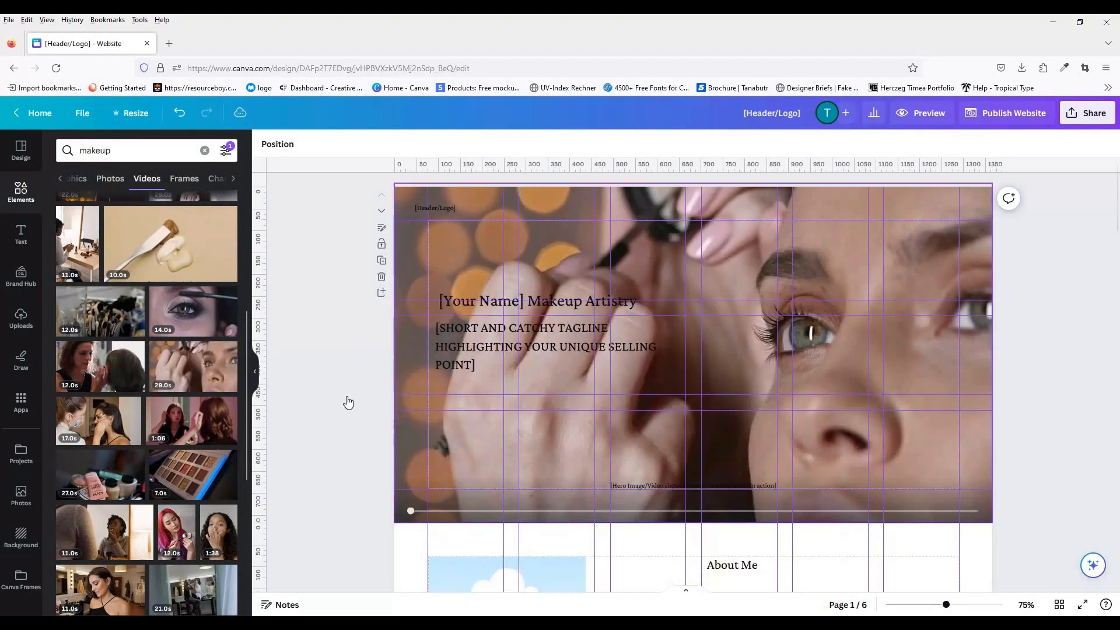
Step: Fill the two tall and two small upper Portfolio frames with free makeup photos of faces and eyes
scroll(1118, 273, "down", 5)
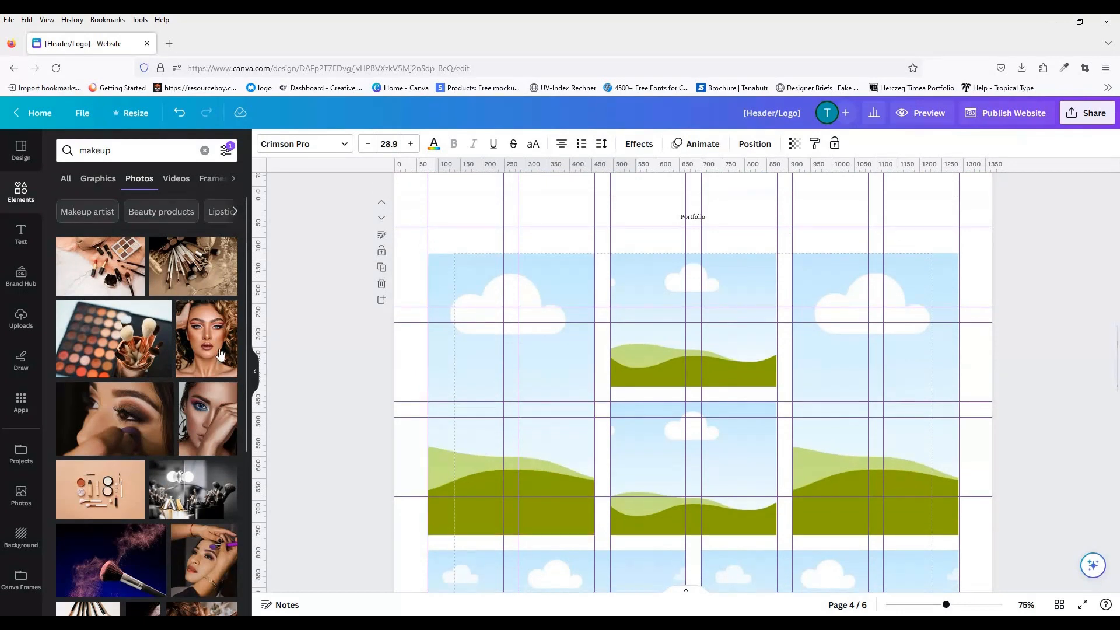
left_click_drag(207, 338, 583, 402)
left_click_drag(207, 419, 694, 321)
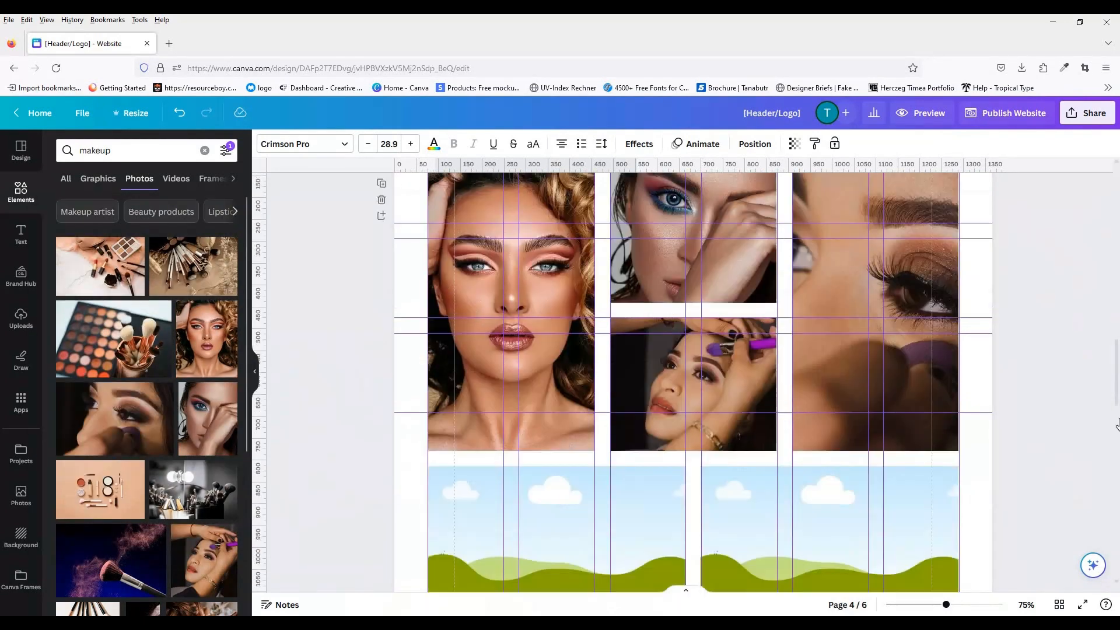
Step: Fill the two wide Portfolio frames and the large frame beneath them with makeup portraits of three different women
scroll(892, 475, "down", 5)
scroll(226, 420, "down", 6)
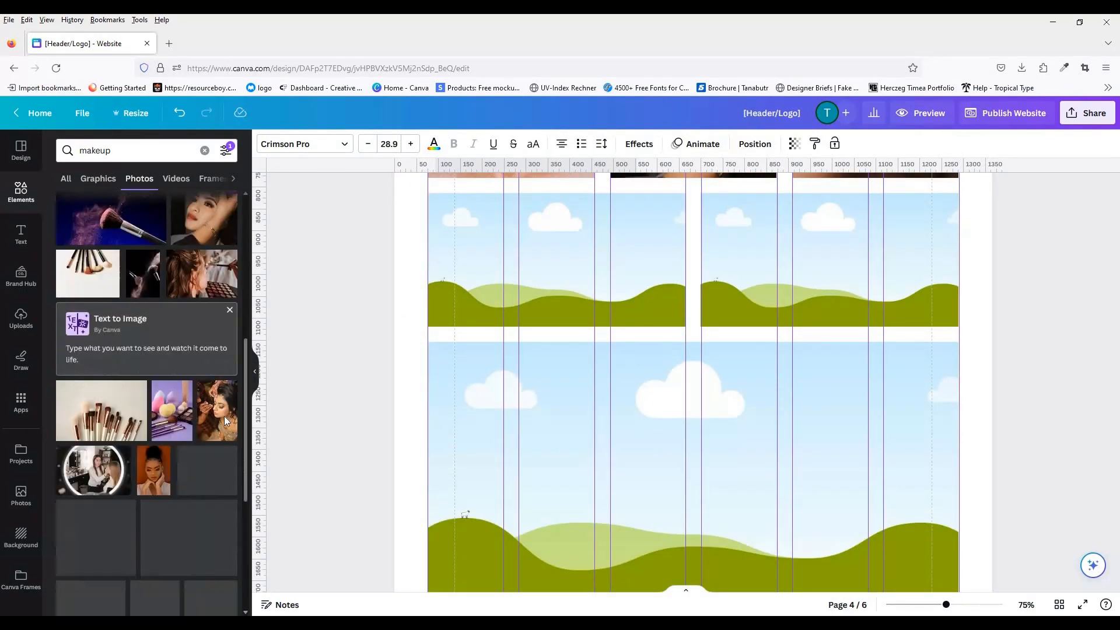
left_click_drag(226, 420, 554, 262)
left_click_drag(154, 424, 740, 388)
scroll(196, 560, "down", 5)
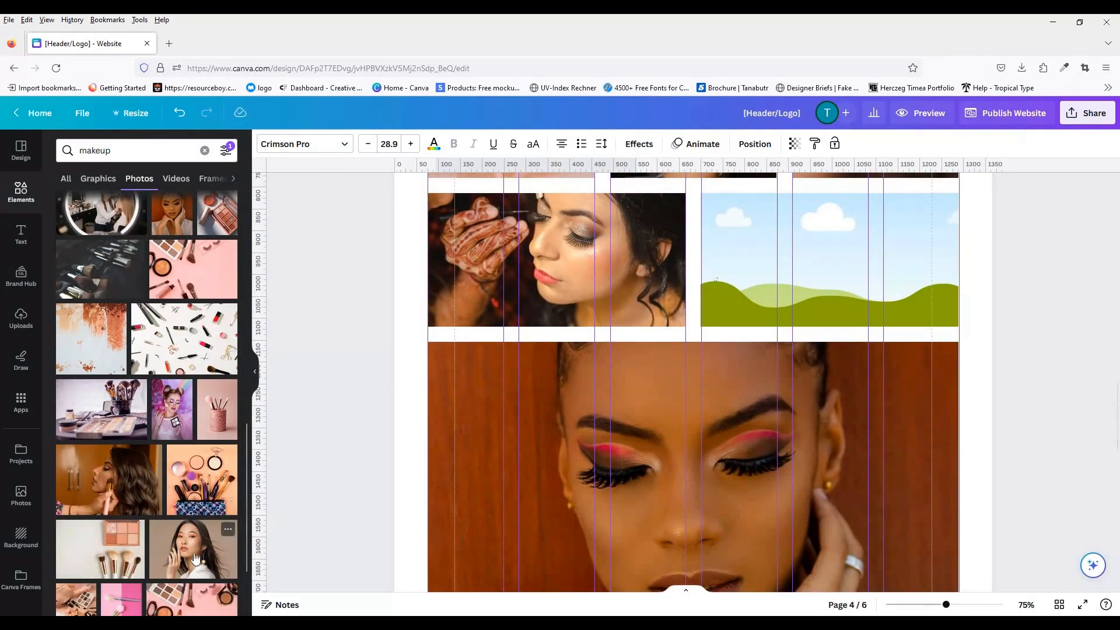
left_click_drag(195, 559, 828, 260)
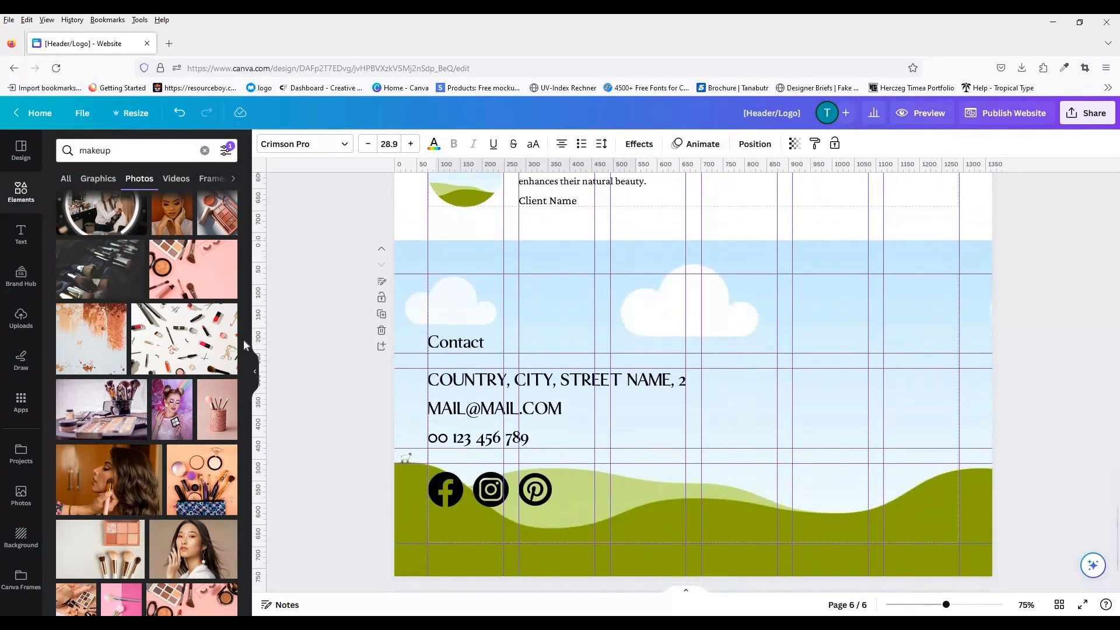
Step: Search the photos for "makeup phone"
scroll(243, 344, "up", 3)
left_click(155, 149)
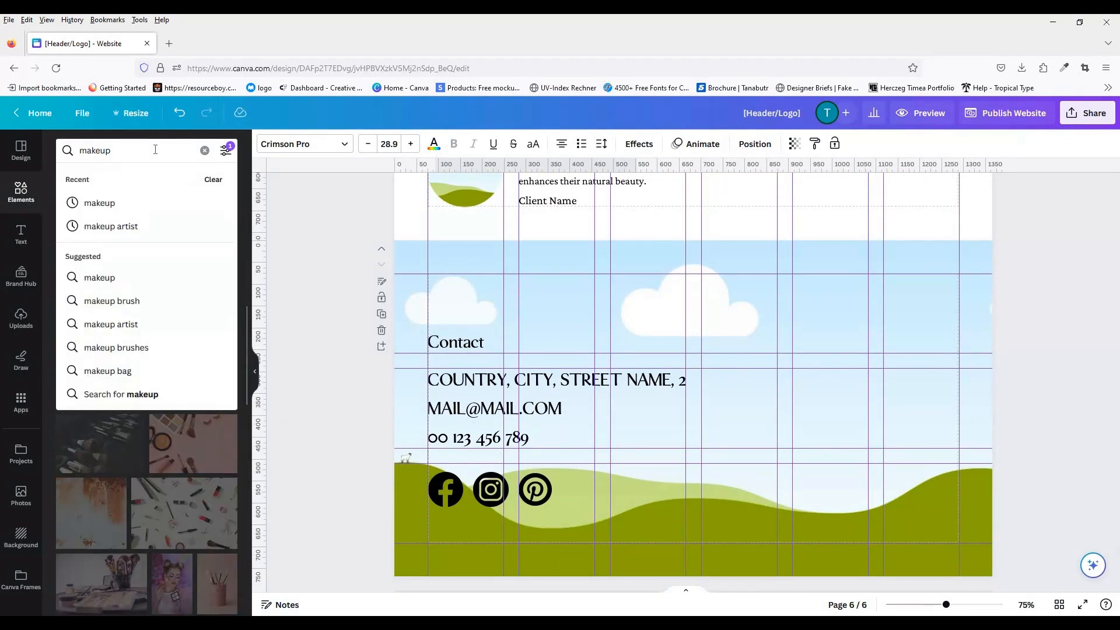
type("phone")
key("Return")
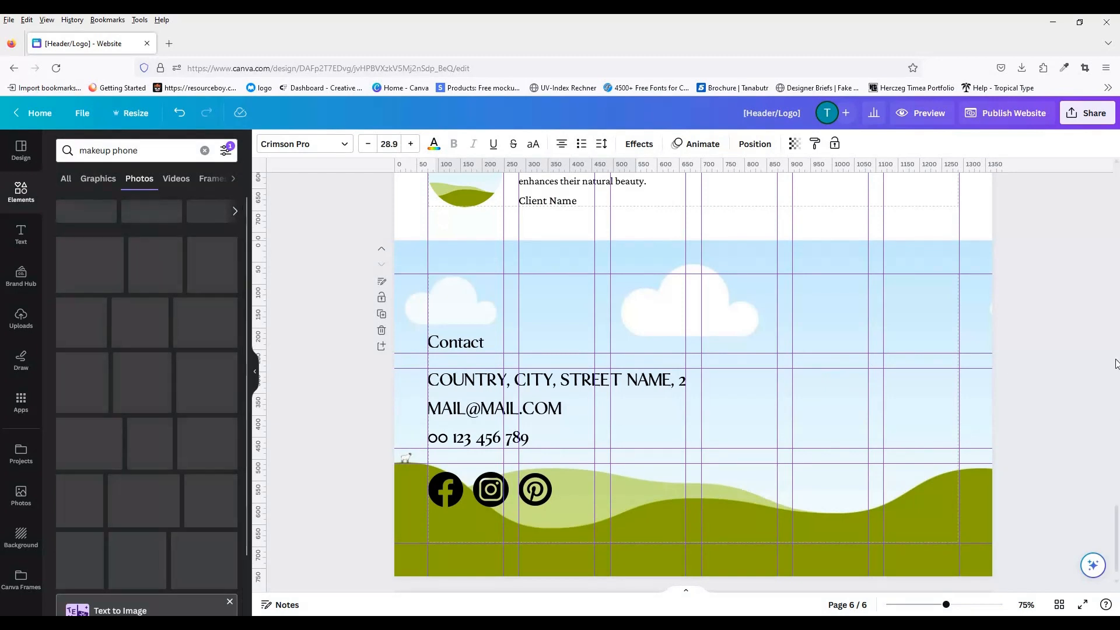
Step: Enlarge the Bridal Makeup, Special Occasion Makeup and Makeup Lessons titles together on the Services page
left_click_drag(1115, 364, 1118, 264)
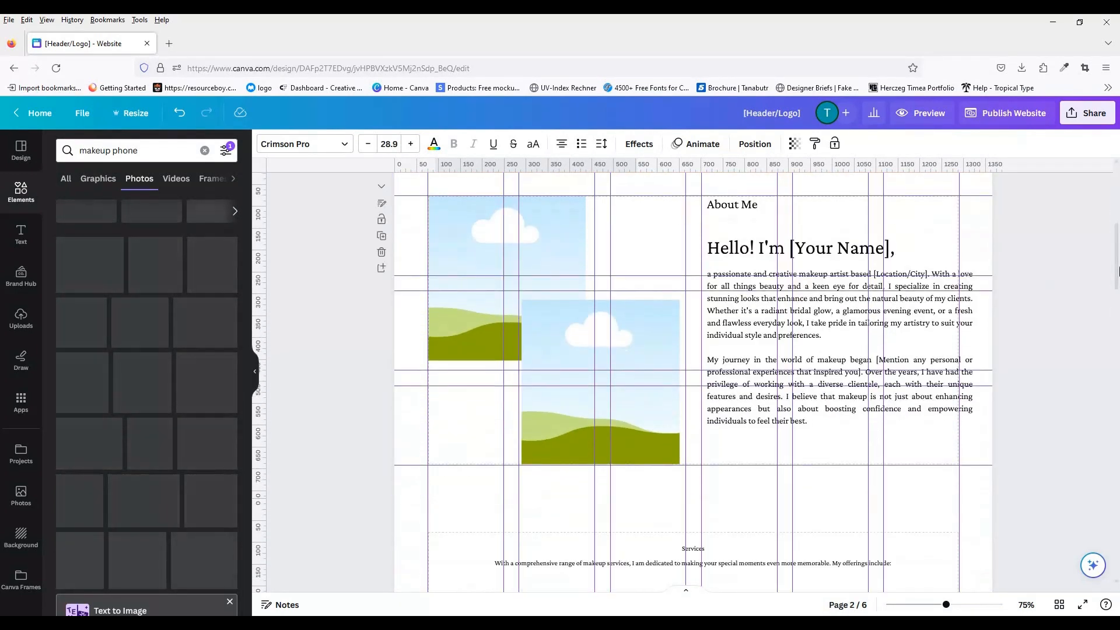
scroll(516, 292, "down", 6)
scroll(515, 292, "up", 1)
left_click(875, 287, "shift")
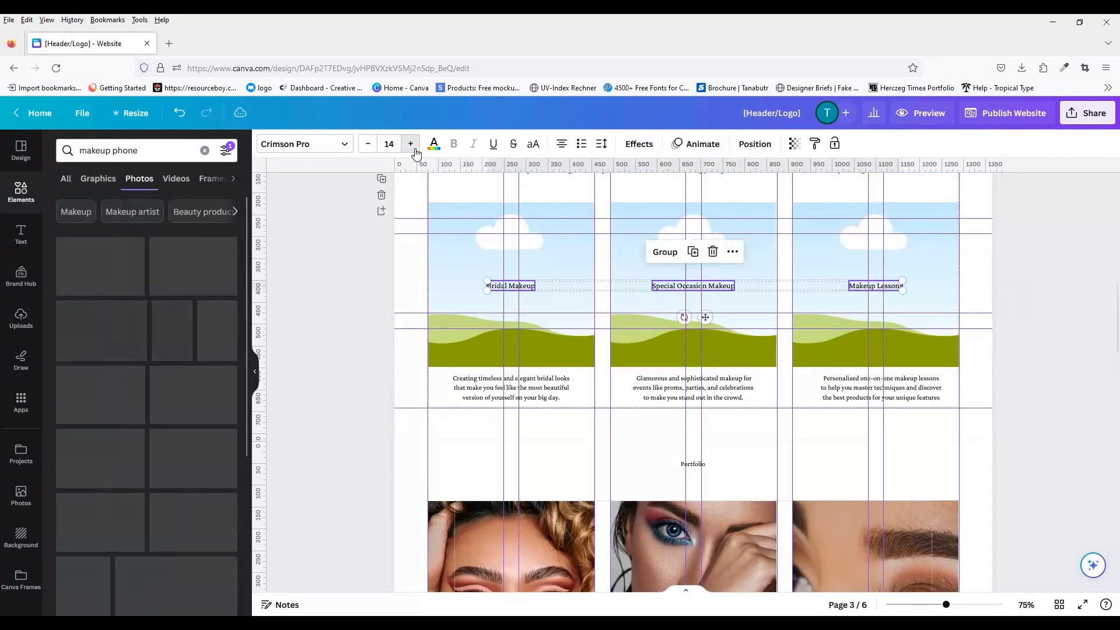
key("ctrl+shift+period")
key("ctrl+shift+period")
key("ctrl+shift+period")
key("ctrl+shift+period")
key("ctrl+shift+period")
key("ctrl+shift+period")
Step: Try a photo from the "makeup phone" results as the Contact page background
left_click_drag(1117, 297, 1117, 542)
left_click_drag(88, 263, 798, 302)
key("ctrl+z")
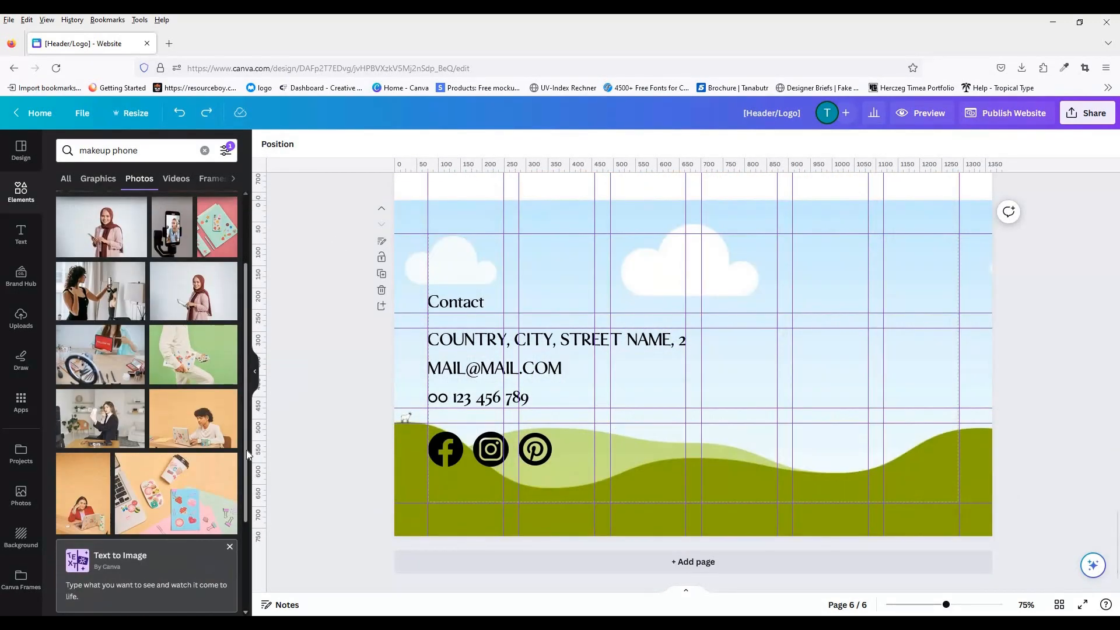
Step: Change the photo search to "Makeup"
left_click(149, 150)
key("BackSpace")
key("BackSpace")
key("BackSpace")
key("BackSpace")
key("BackSpace")
key("BackSpace")
key("BackSpace")
key("BackSpace")
key("BackSpace")
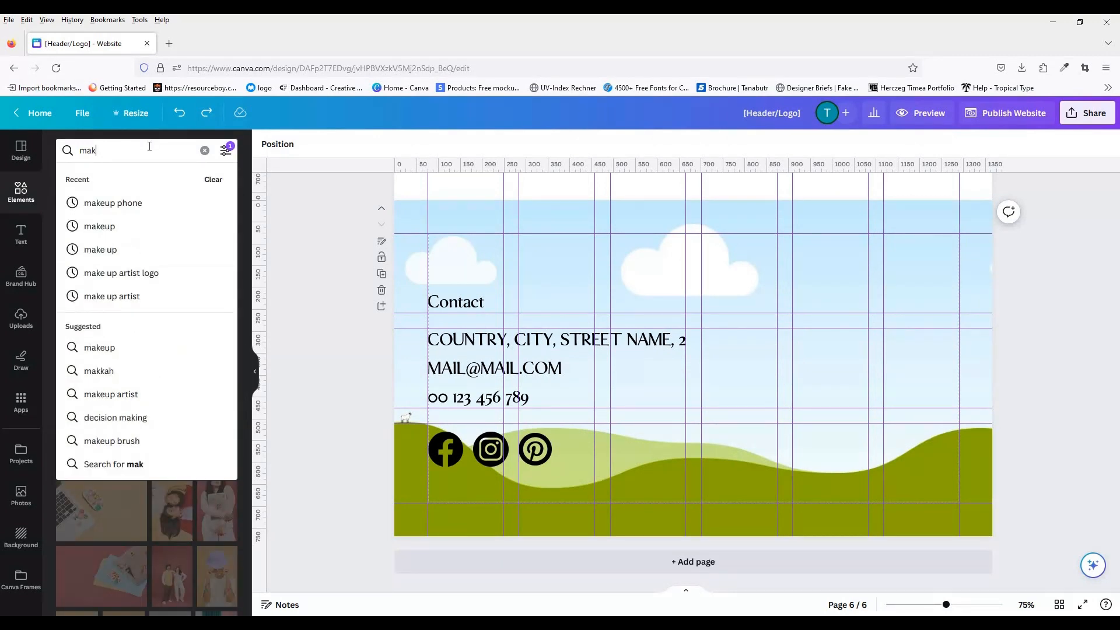
type("up")
key("Return")
left_click(76, 211)
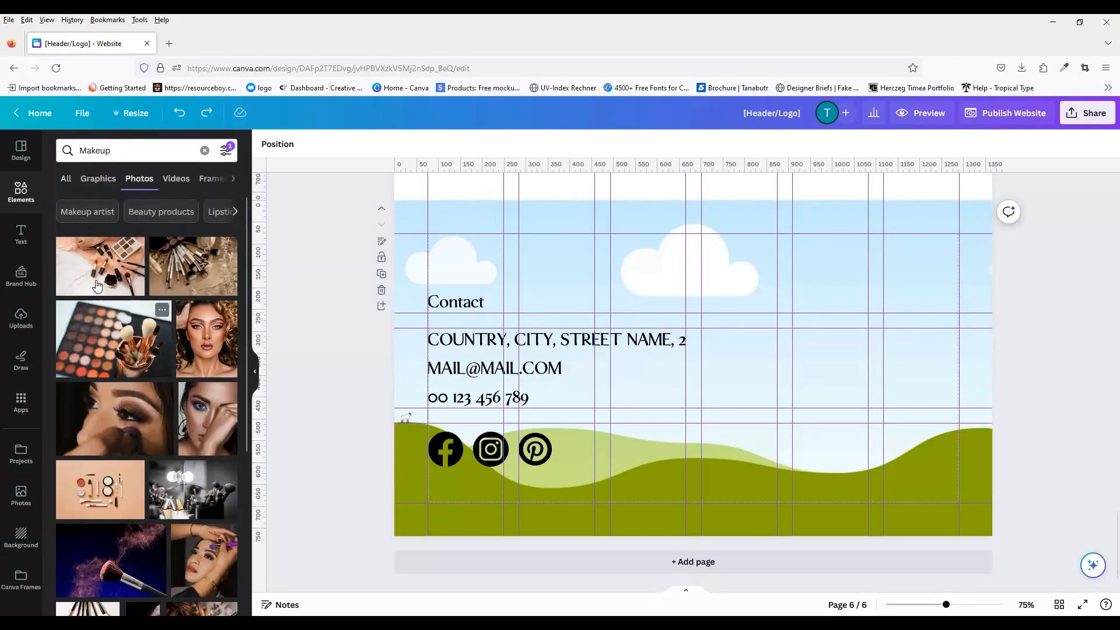
Step: Fill the Contact page background with the mostly black-and-white photo of makeup brushes in jars
left_click(129, 268)
left_click(170, 274)
left_click(193, 490)
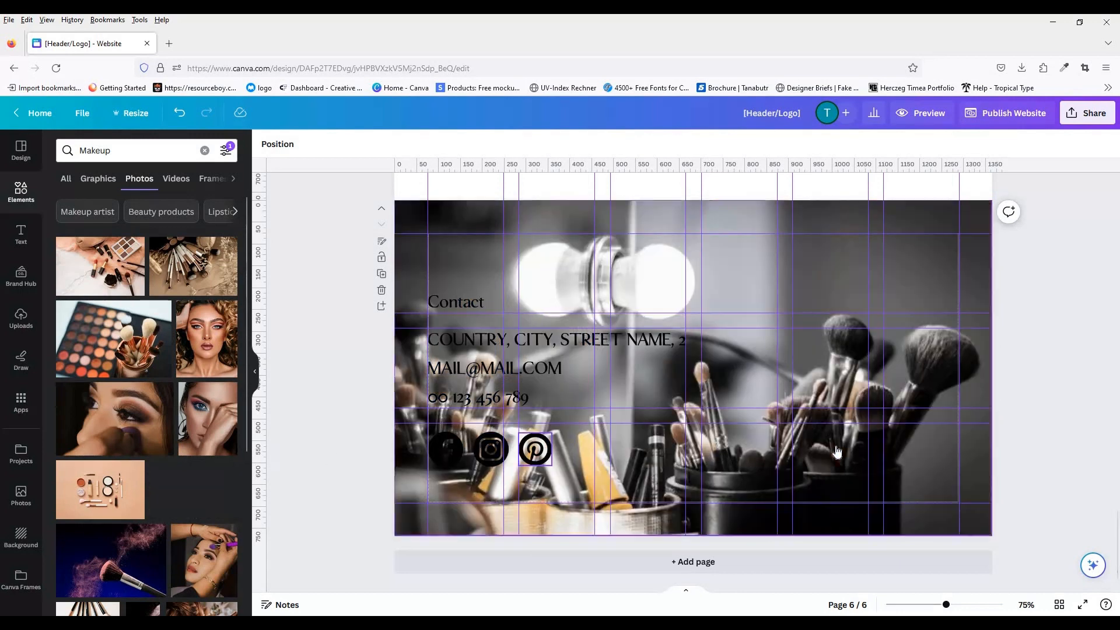
Step: Add a rounded rectangle about 762 × 474 px around the contact details, layered behind the text and social icons
left_click(25, 195)
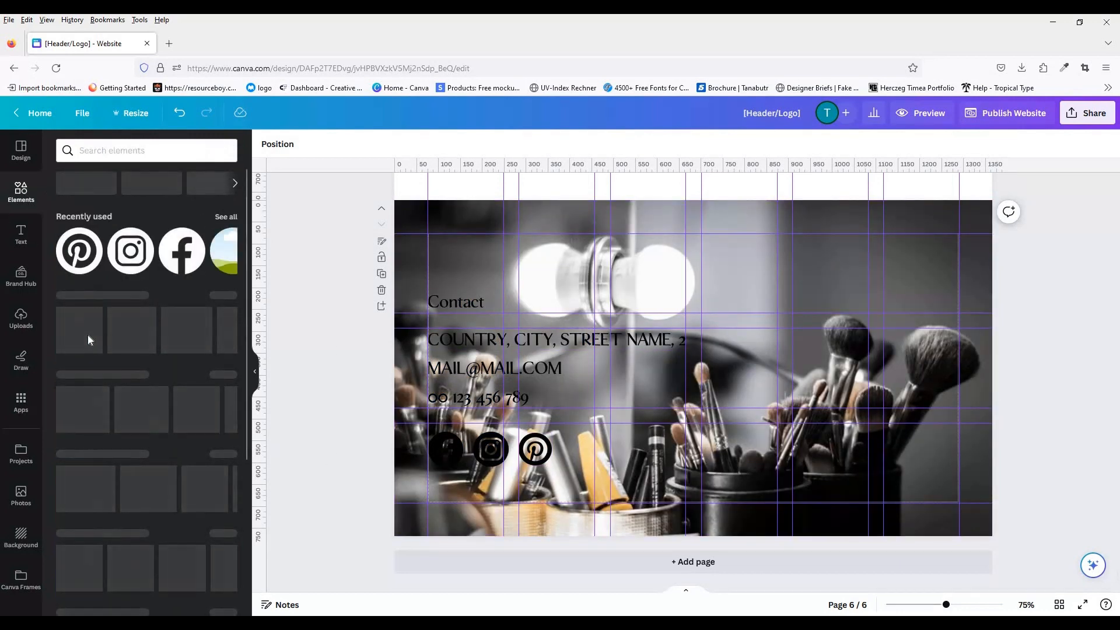
scroll(903, 473, "up", 1)
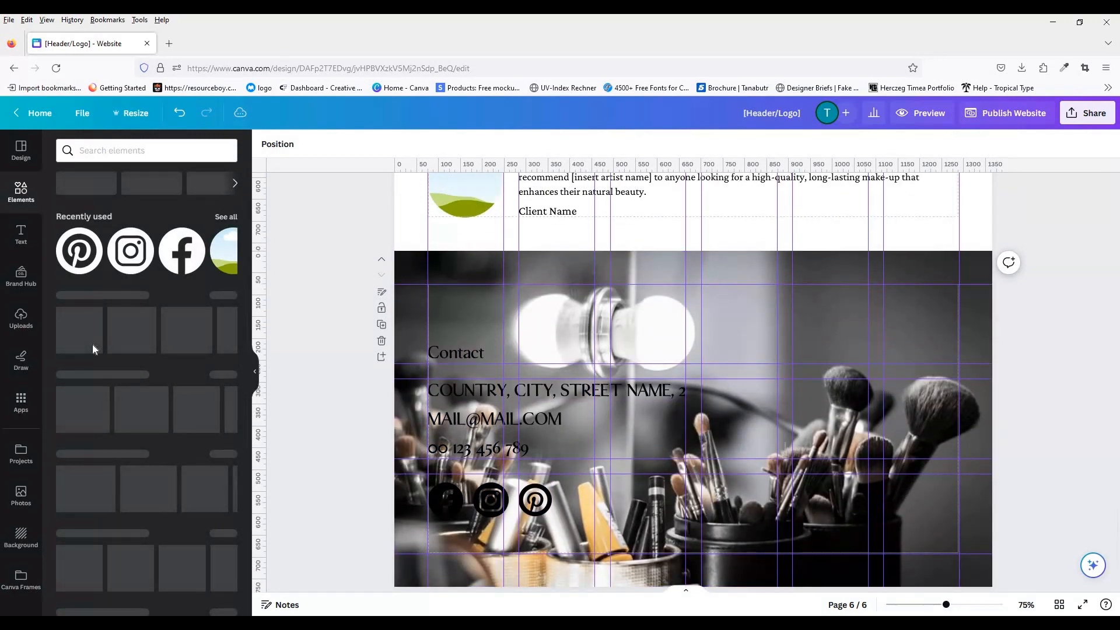
left_click(73, 323)
left_click_drag(671, 408, 452, 369)
left_click_drag(525, 437, 757, 535)
left_click(815, 143)
left_click(192, 175)
left_click(88, 175)
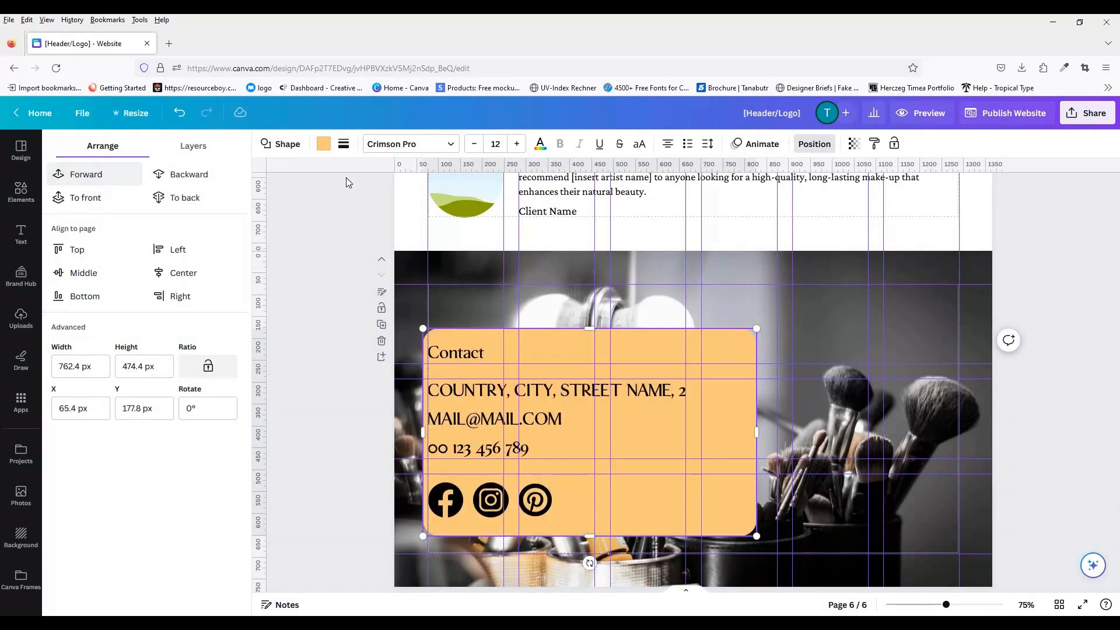
Step: Colour the rounded rectangle with the light beige from the photo colours and make it semi-transparent
left_click(323, 143)
left_click(131, 600)
left_click(225, 600)
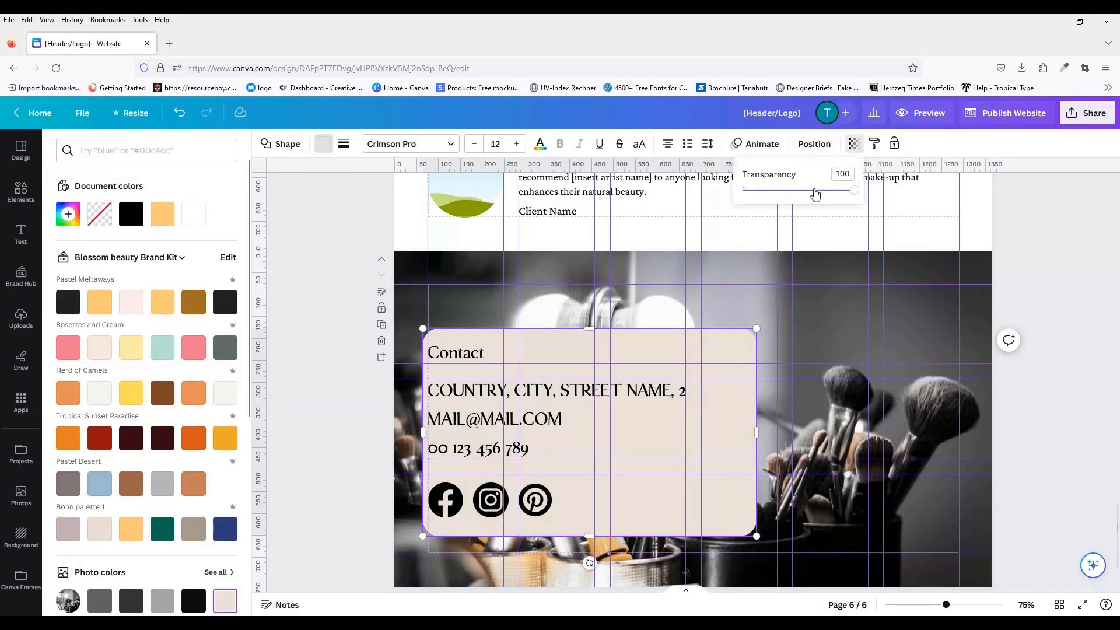
left_click(815, 192)
Step: Move the contact text and icons right to the third vertical guide, then reposition and enlarge the translucent panel around them
left_click(497, 448)
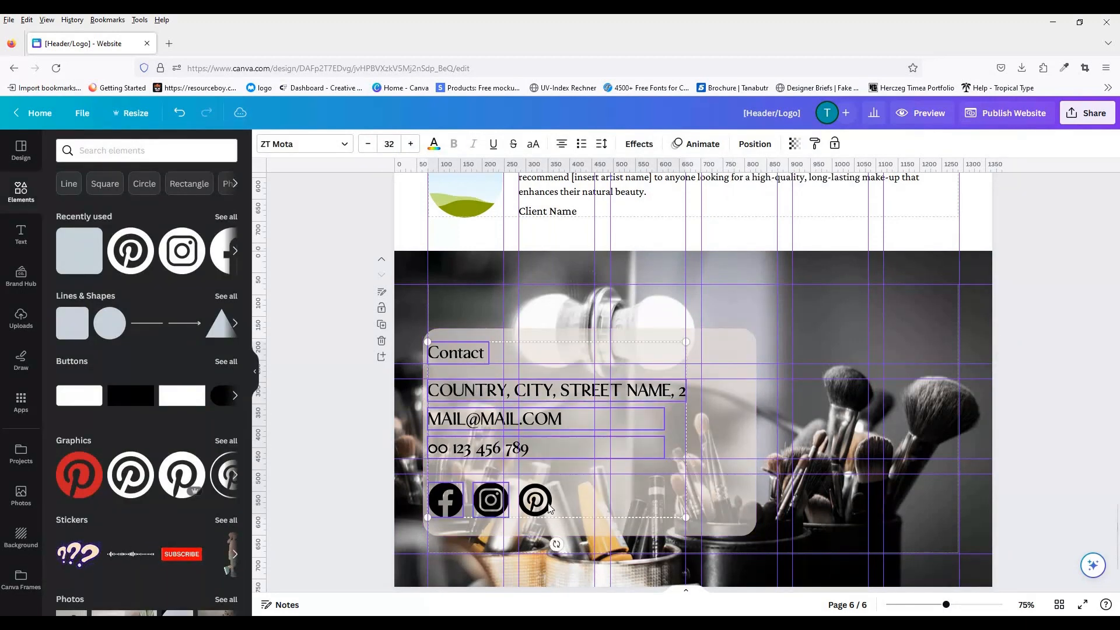
left_click_drag(548, 508, 639, 510)
left_click(465, 463)
left_click_drag(465, 462, 546, 463)
left_click_drag(836, 535, 867, 552)
Step: Try the Arizonia, Champignon, Manzoni and Modestic display fonts on the Contact heading
left_click(546, 356)
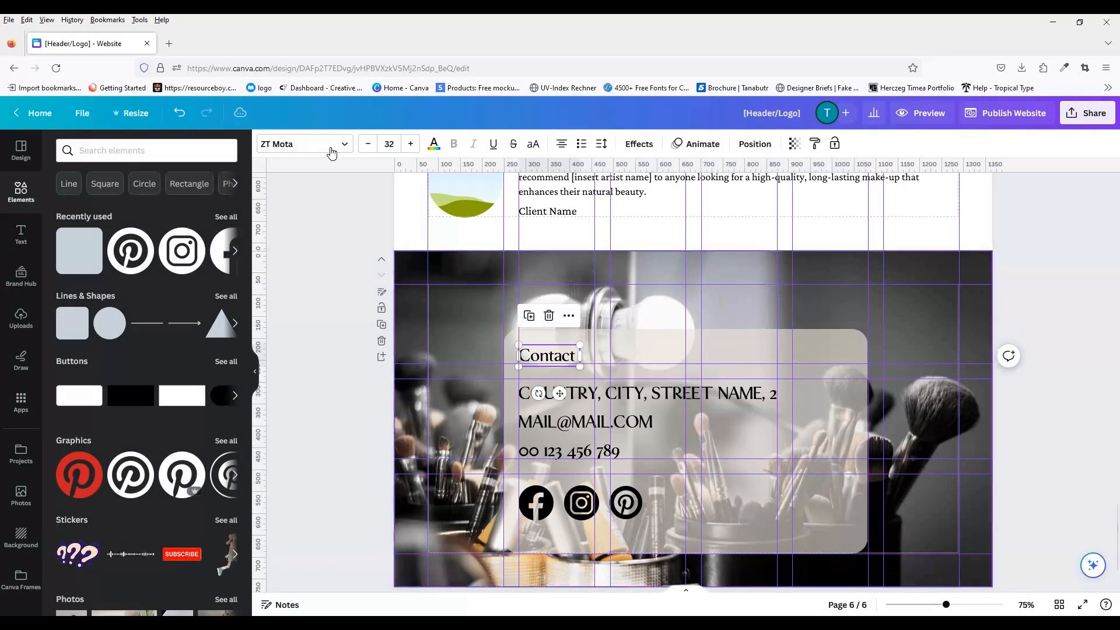
left_click(331, 148)
scroll(250, 245, "down", 5)
left_click(123, 356)
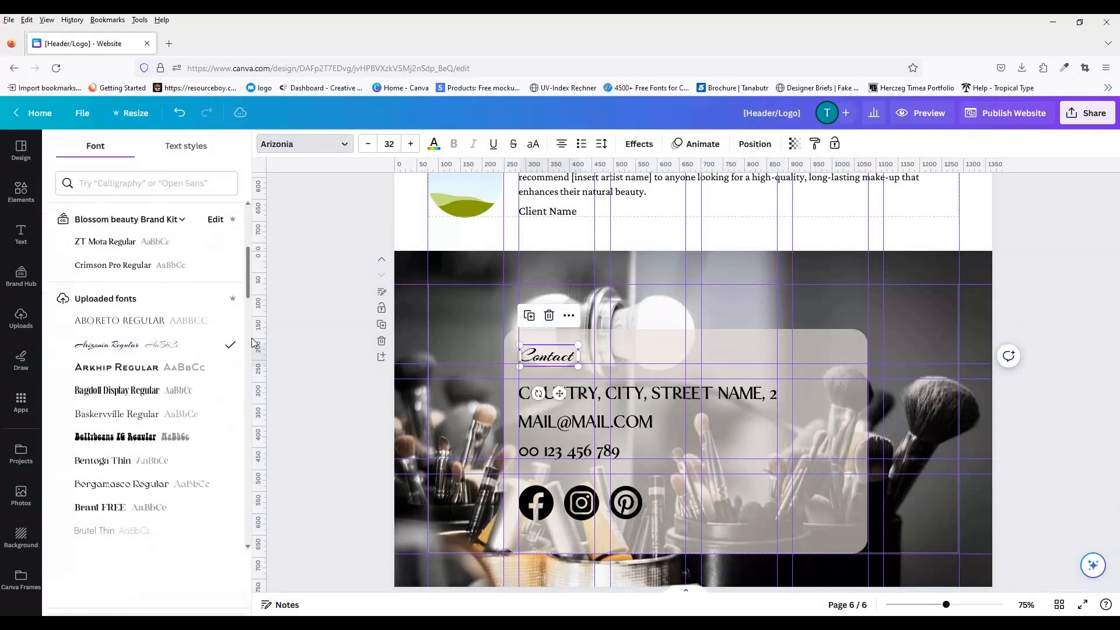
scroll(151, 287, "down", 5)
scroll(250, 328, "down", 10)
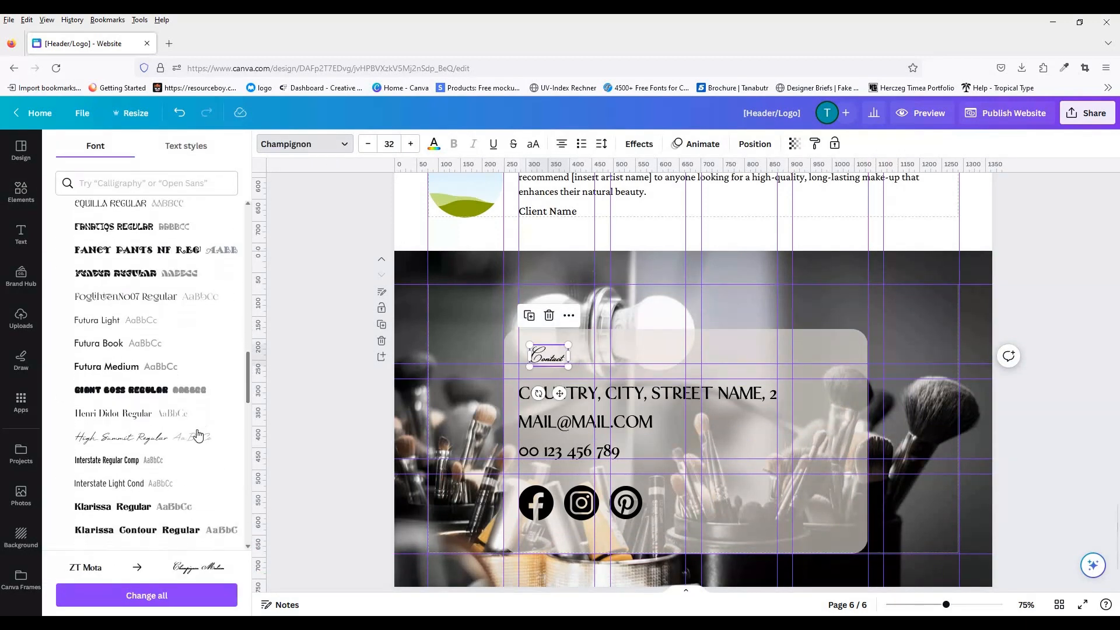
left_click(222, 429)
scroll(222, 429, "down", 5)
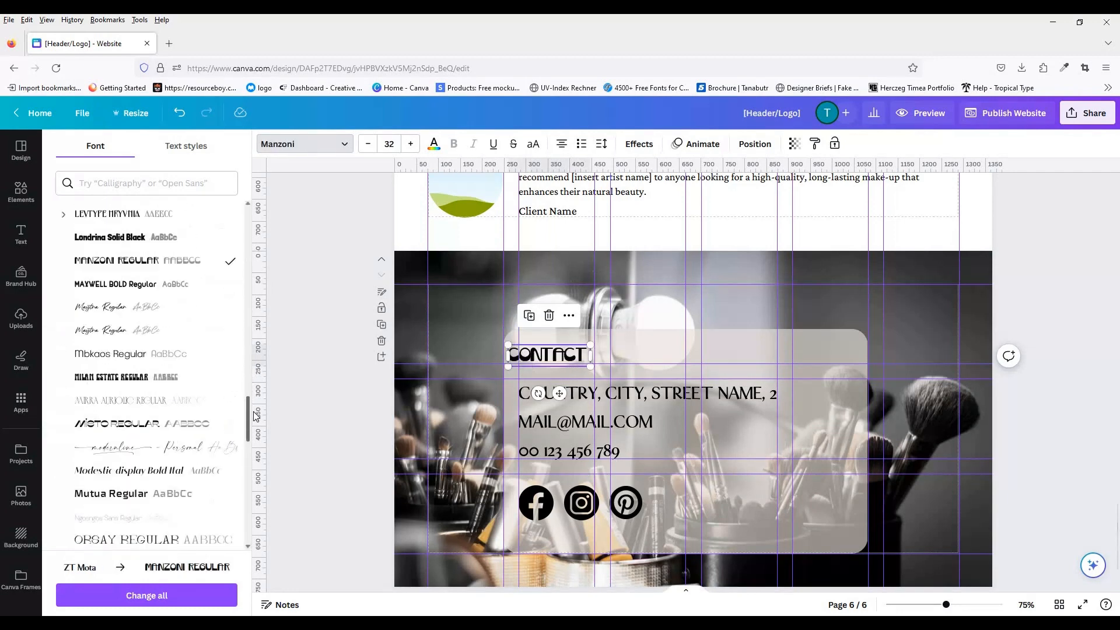
left_click(215, 424)
Step: Set the Contact heading in The Suavity font and enlarge it to about size 72.7
scroll(234, 432, "down", 10)
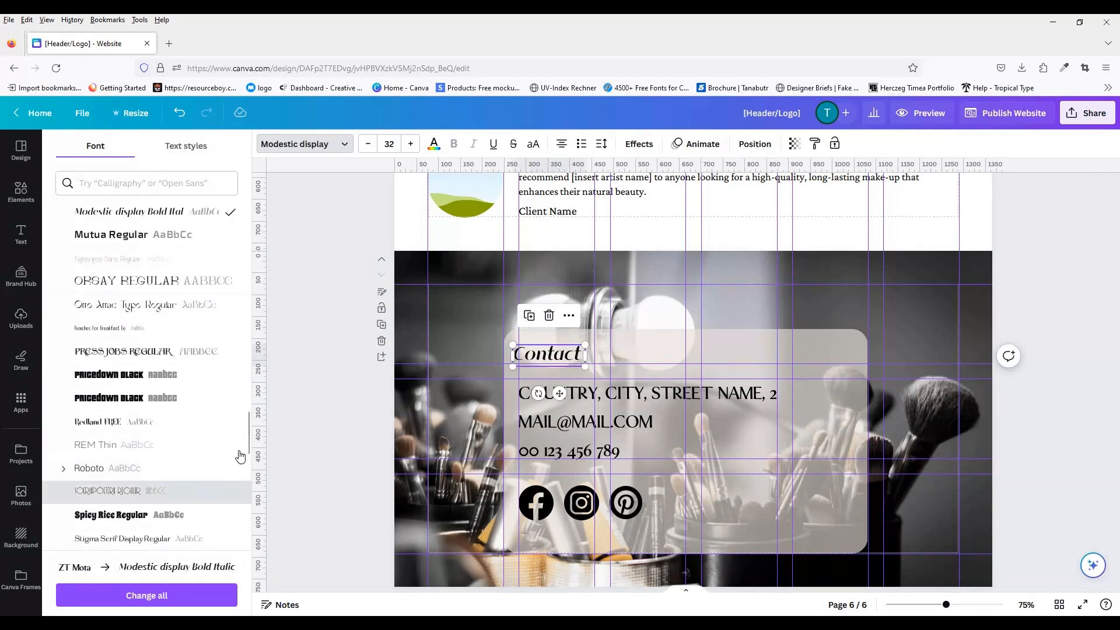
scroll(228, 321, "up", 5)
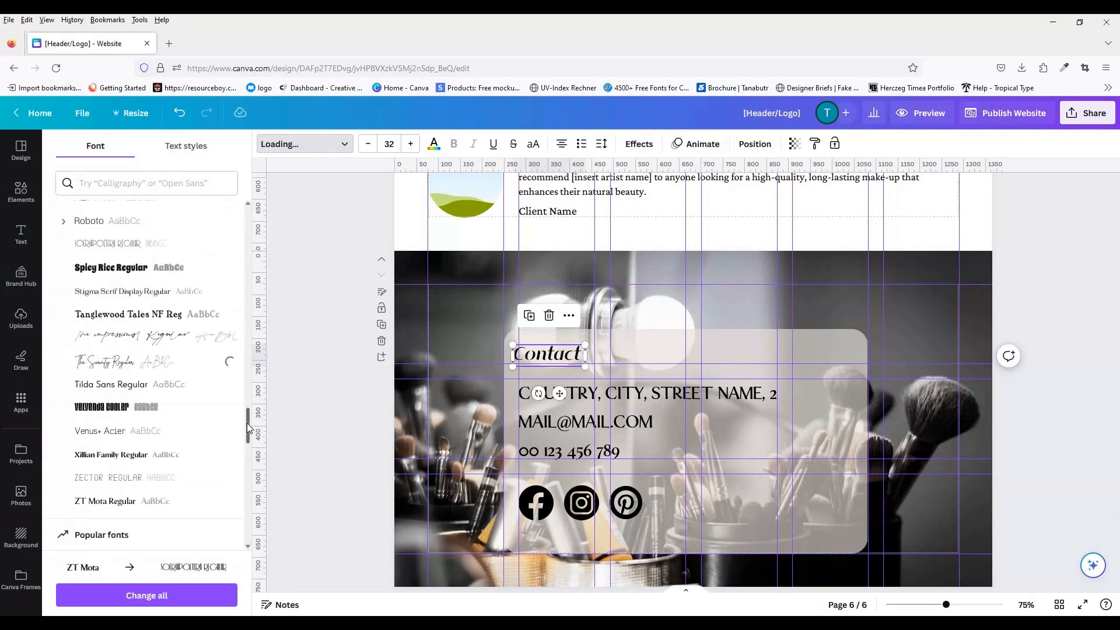
left_click_drag(561, 347, 626, 315)
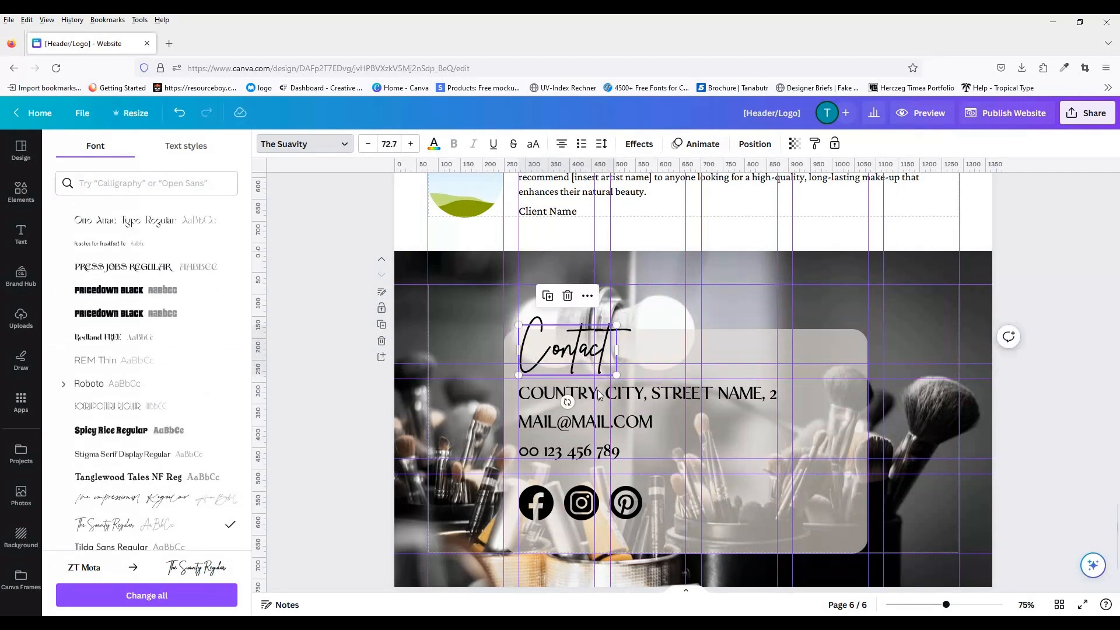
Step: Try the Tilda Sans, Orsay and Mbkaos fonts on the address, mail and phone lines, including Mbkaos without uppercase
left_click(576, 455)
left_click(193, 547)
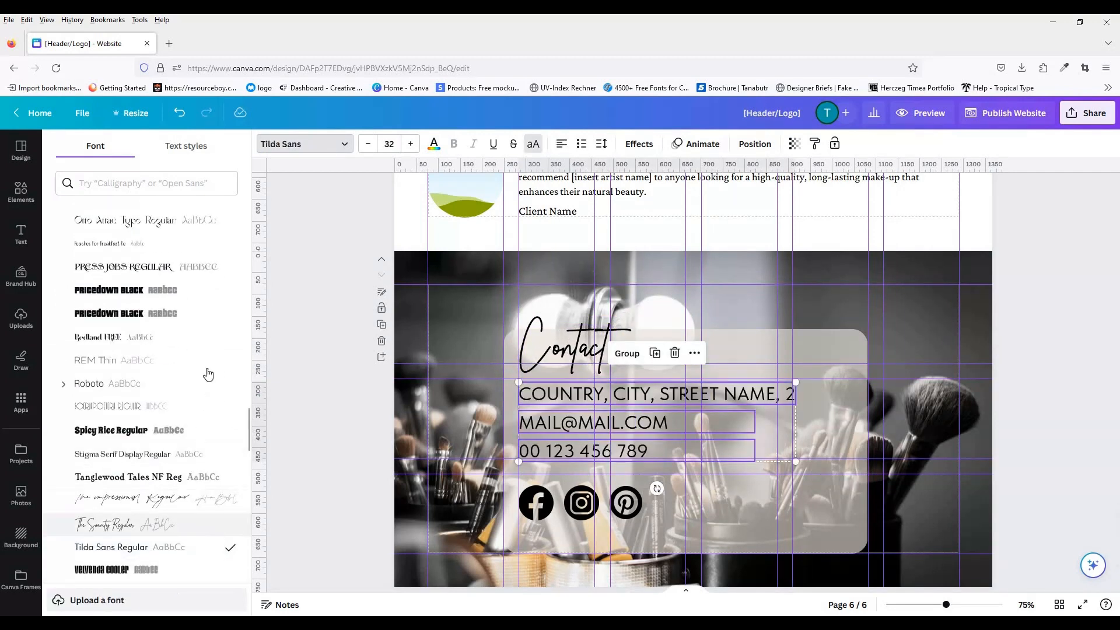
scroll(244, 386, "up", 5)
left_click(215, 499)
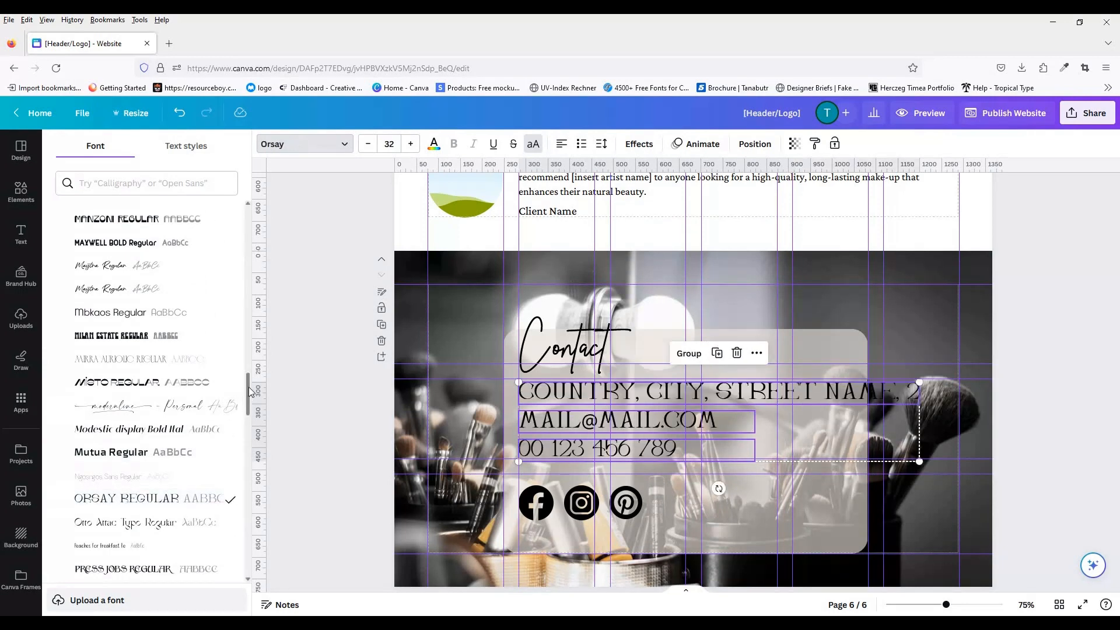
scroll(250, 391, "up", 3)
left_click(198, 440)
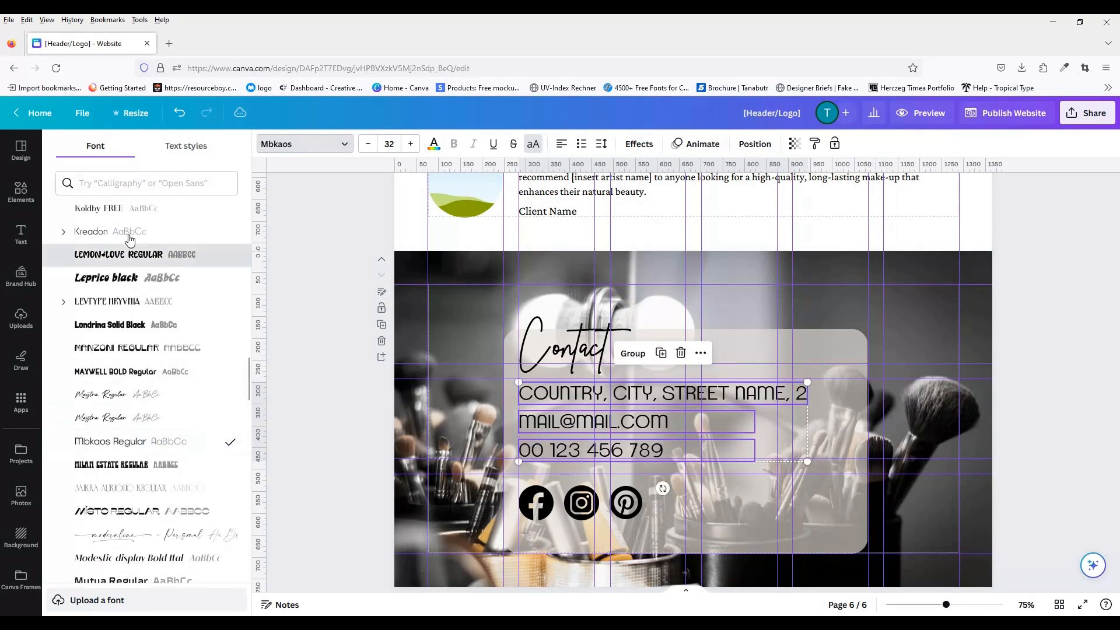
left_click(129, 234)
scroll(249, 391, "up", 3)
scroll(250, 390, "down", 2)
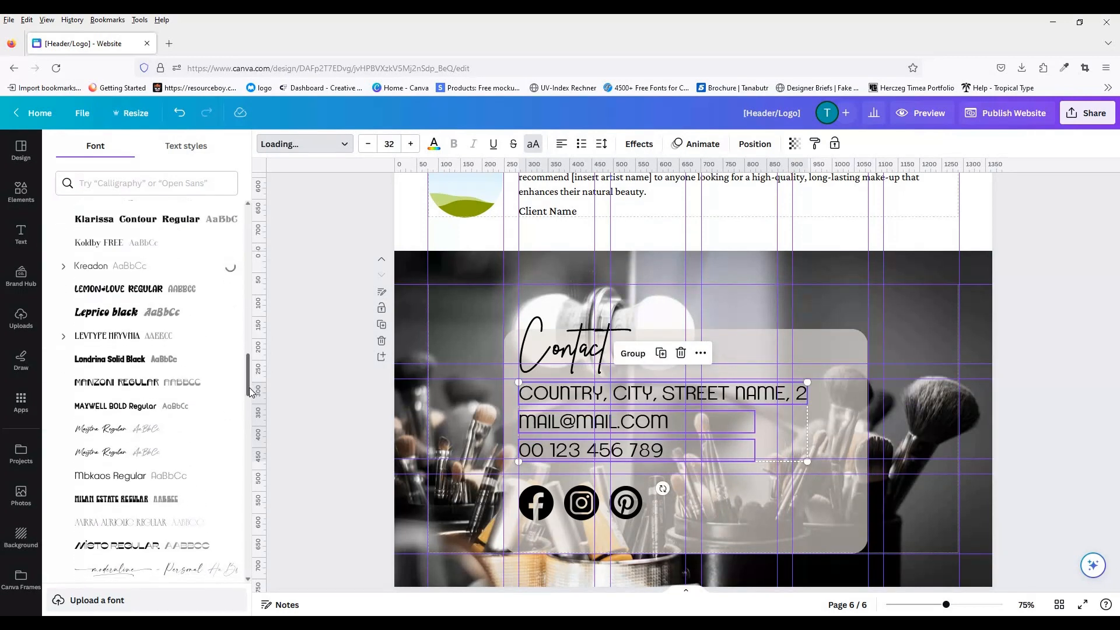
left_click(199, 475)
left_click(533, 145)
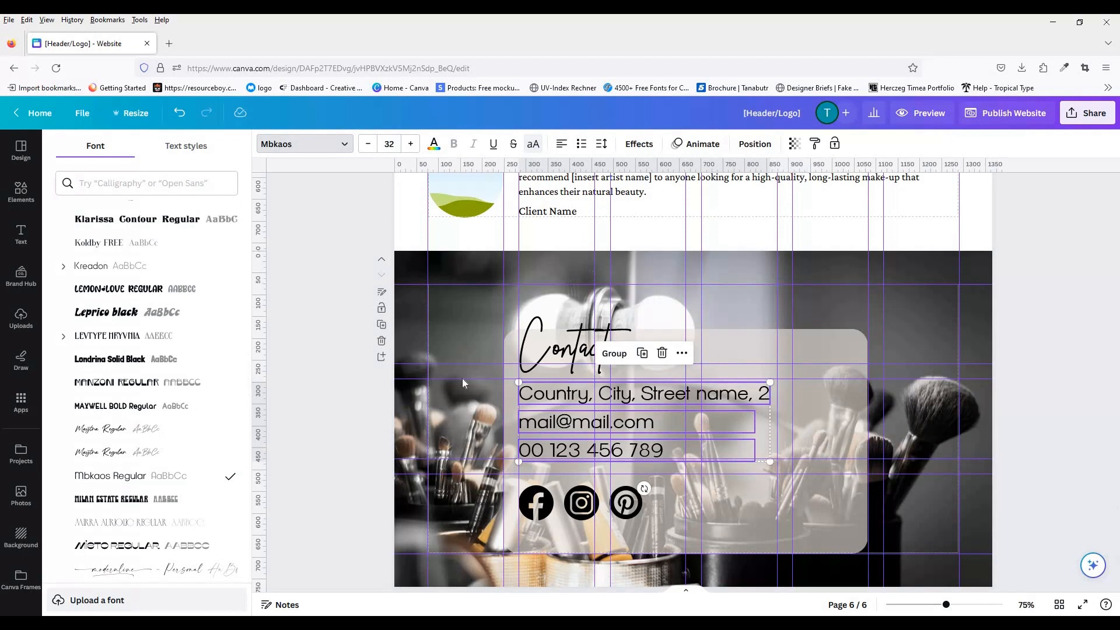
Step: Set the address, mail and phone lines in uppercase Kreadon at size 20 and indent them slightly from the Contact heading
left_click(184, 267)
left_click(533, 146)
left_click(368, 144)
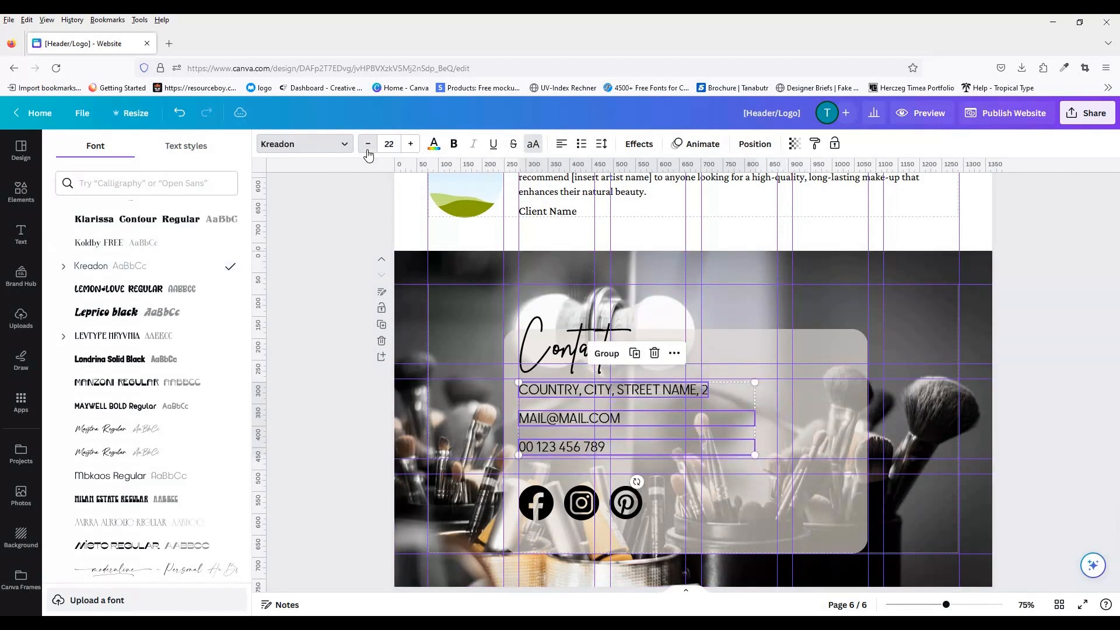
left_click(368, 143)
left_click(367, 143)
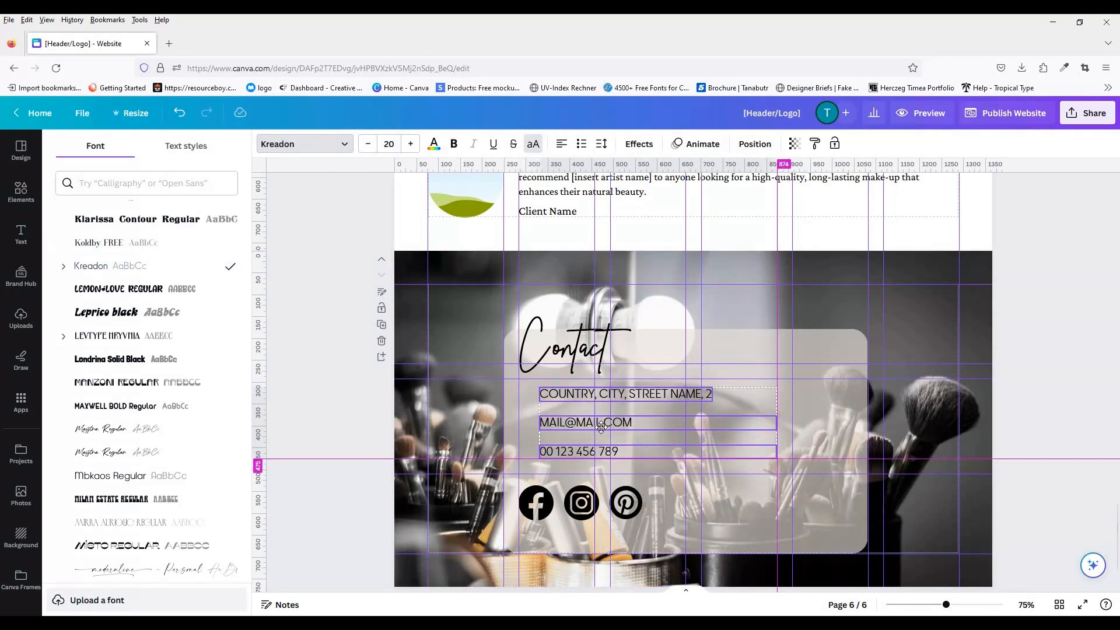
Step: Move the Facebook, Instagram and Pinterest icons to align with the start of the indented contact lines
left_click(535, 503)
left_click_drag(593, 493, 666, 526)
left_click(348, 142)
left_click(86, 372)
left_click(717, 570)
left_click(648, 508)
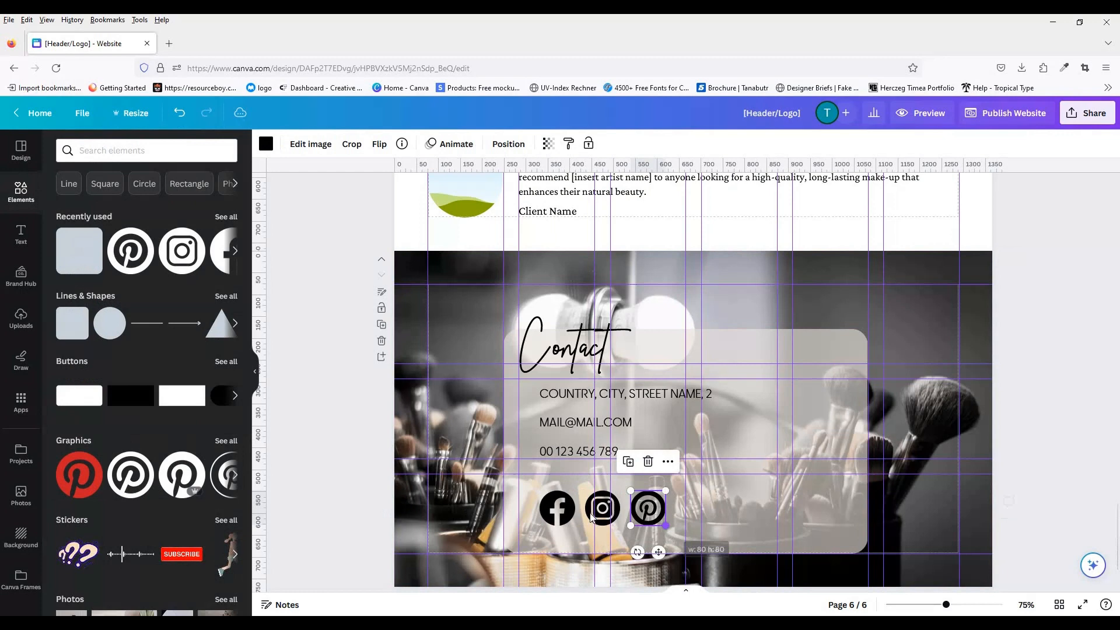
Step: Search the elements for "adress" and browse the matching graphics for an address icon
left_click(587, 457)
left_click(145, 150)
type("adress")
key("Return")
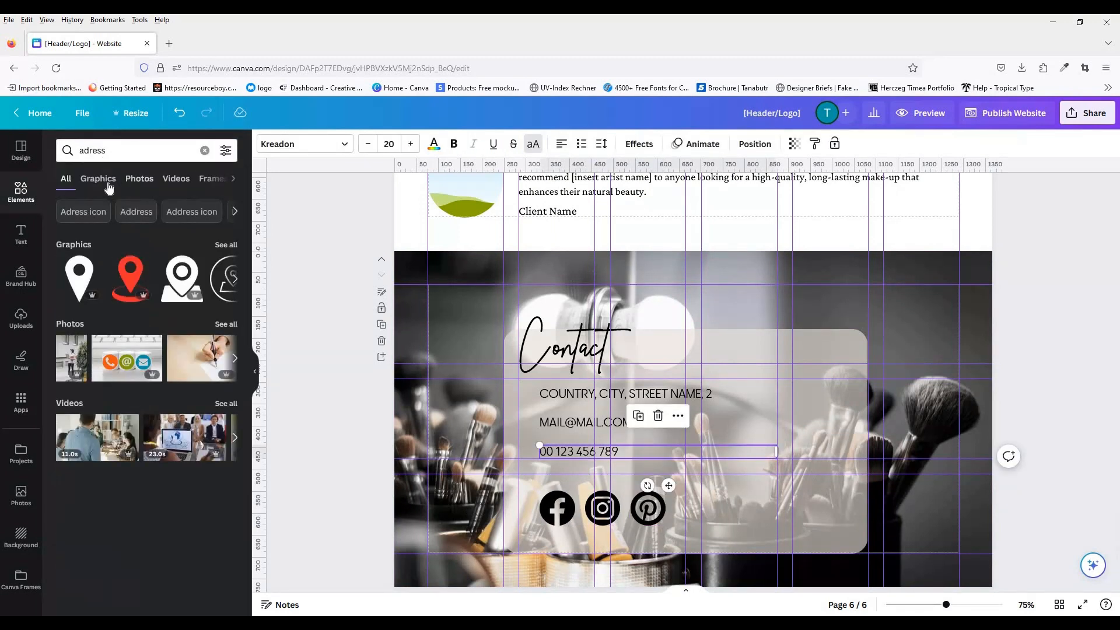
left_click(97, 179)
left_click_drag(245, 388, 252, 485)
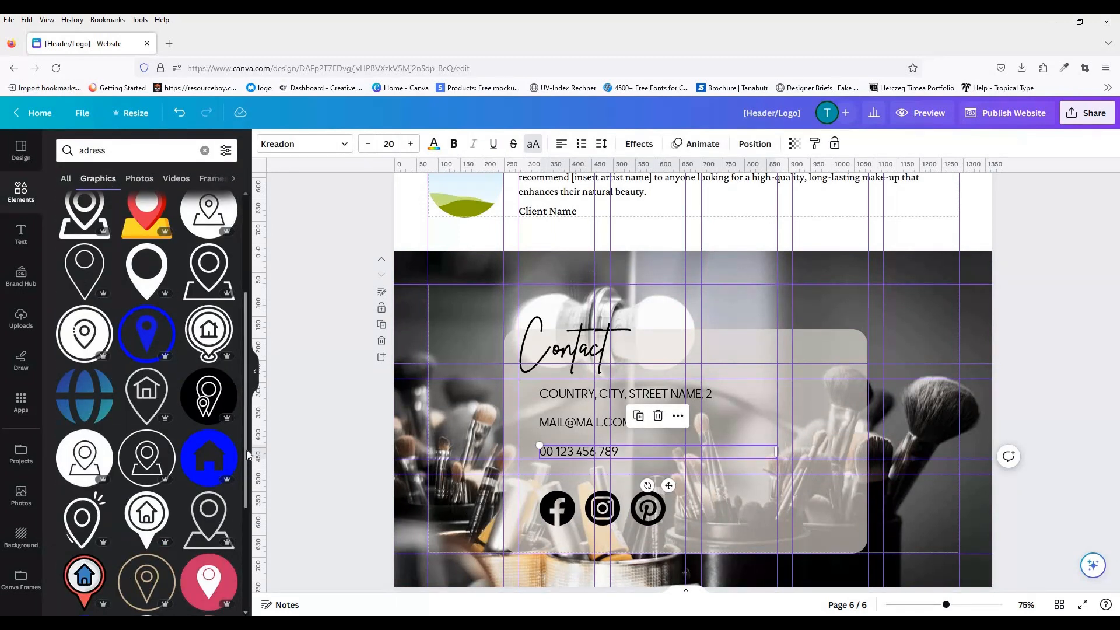
Step: Filter the graphics results and search for "location" instead
left_click(226, 150)
scroll(140, 456, "down", 2)
left_click(256, 433)
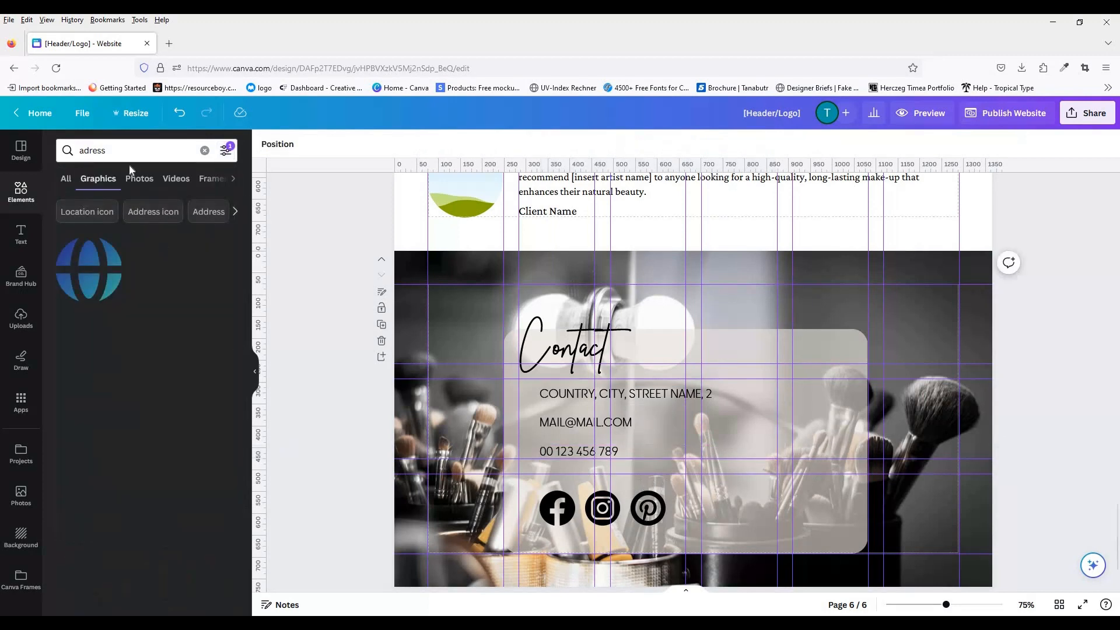
triple_click(128, 150)
type("location")
key("Return")
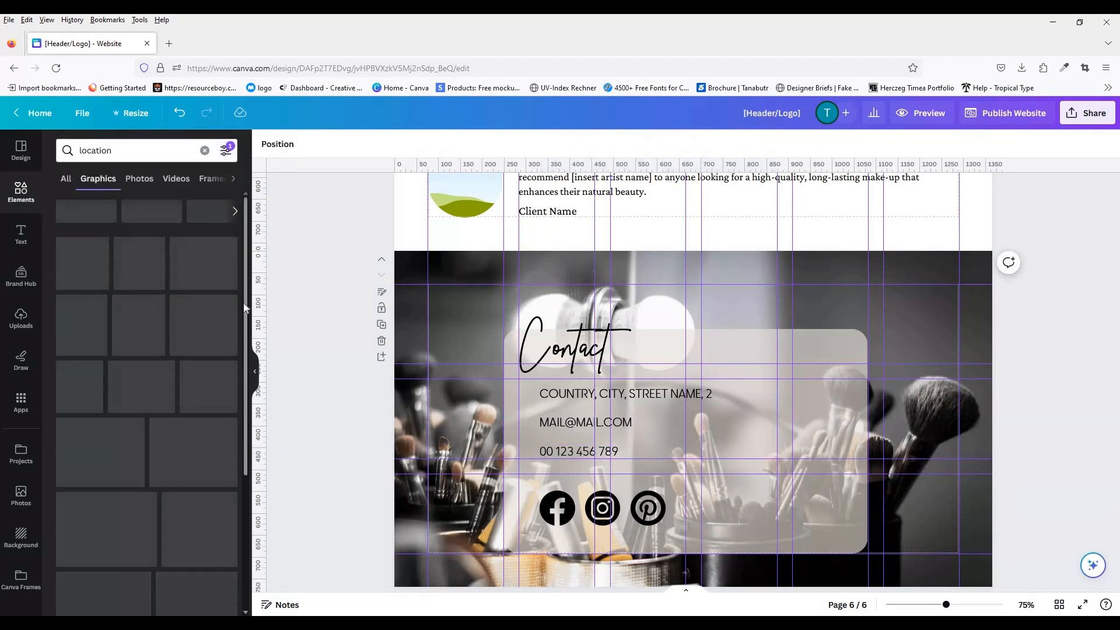
Step: Colour the Testimonials page background light beige from the brush photo's colours and apply the change to all matching pages
left_click(942, 233)
left_click(266, 144)
scroll(250, 330, "down", 5)
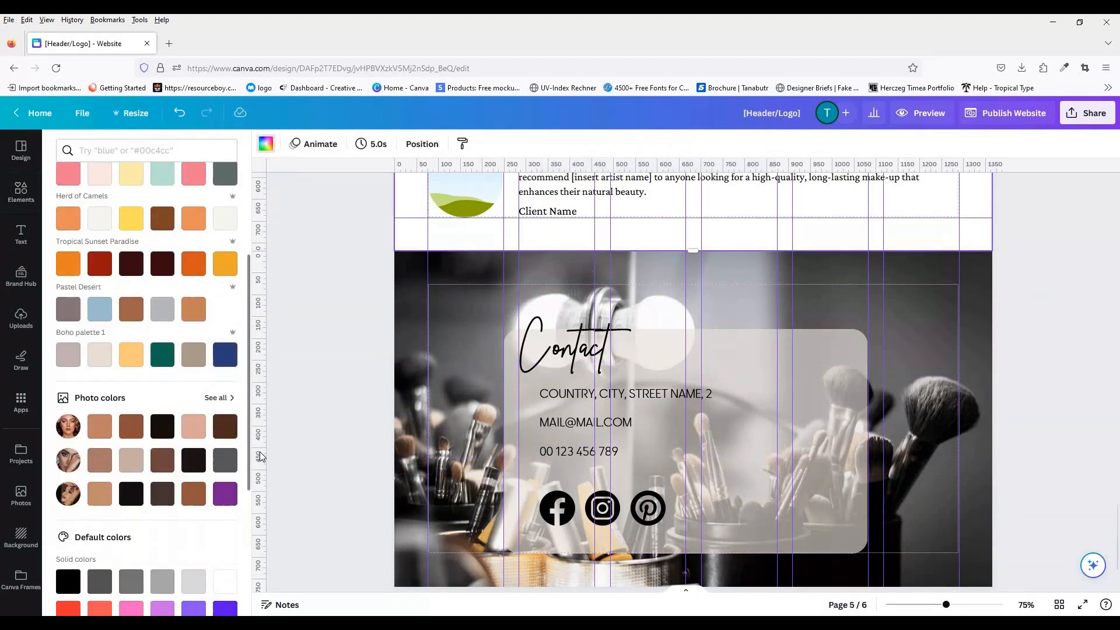
left_click(215, 381)
left_click(220, 415)
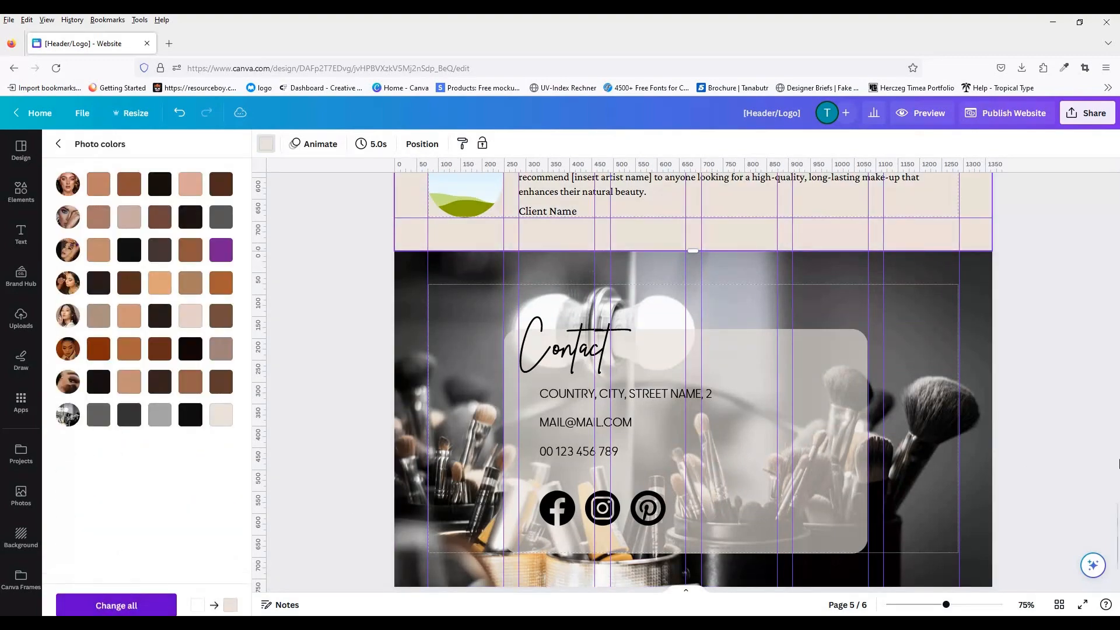
left_click(116, 595)
Step: Try a dark grey background from the photo colours on the Services page
scroll(1107, 196, "up", 15)
scroll(995, 262, "down", 4)
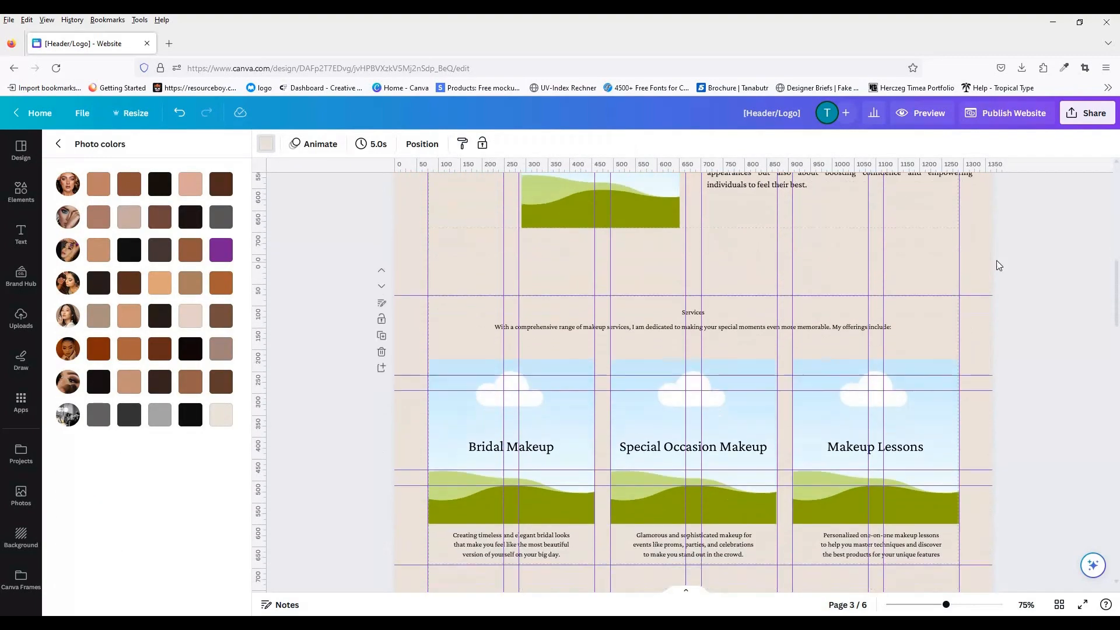
left_click(990, 263)
left_click(221, 216)
left_click(129, 415)
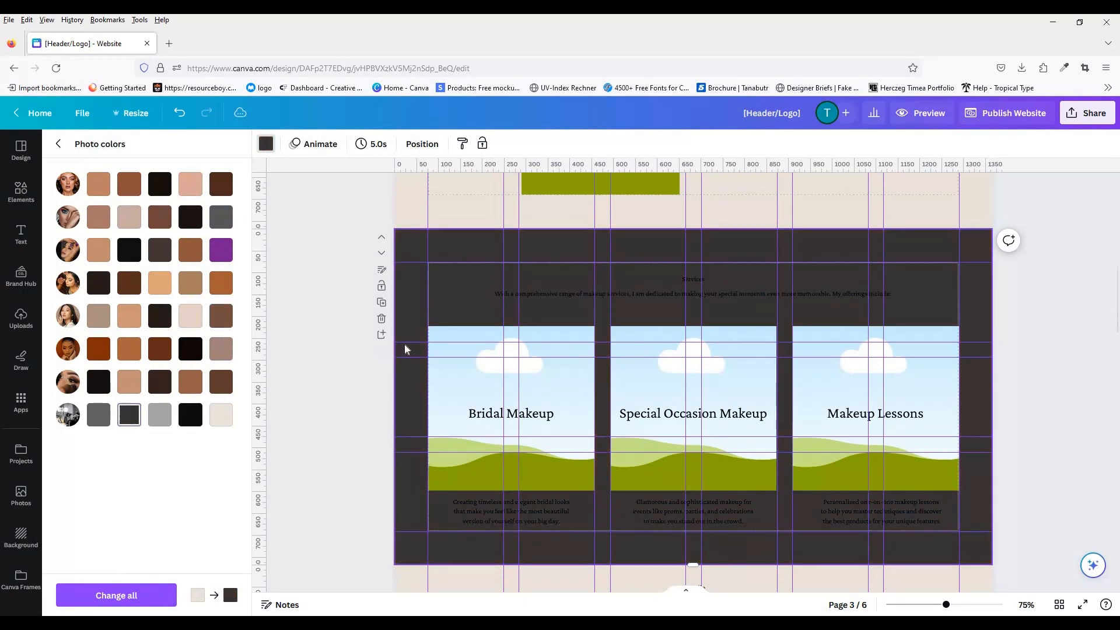
Step: Try dark grey and mid grey backgrounds on the Testimonials page, then restore its light beige
left_click_drag(933, 609, 917, 607)
scroll(792, 490, "down", 6)
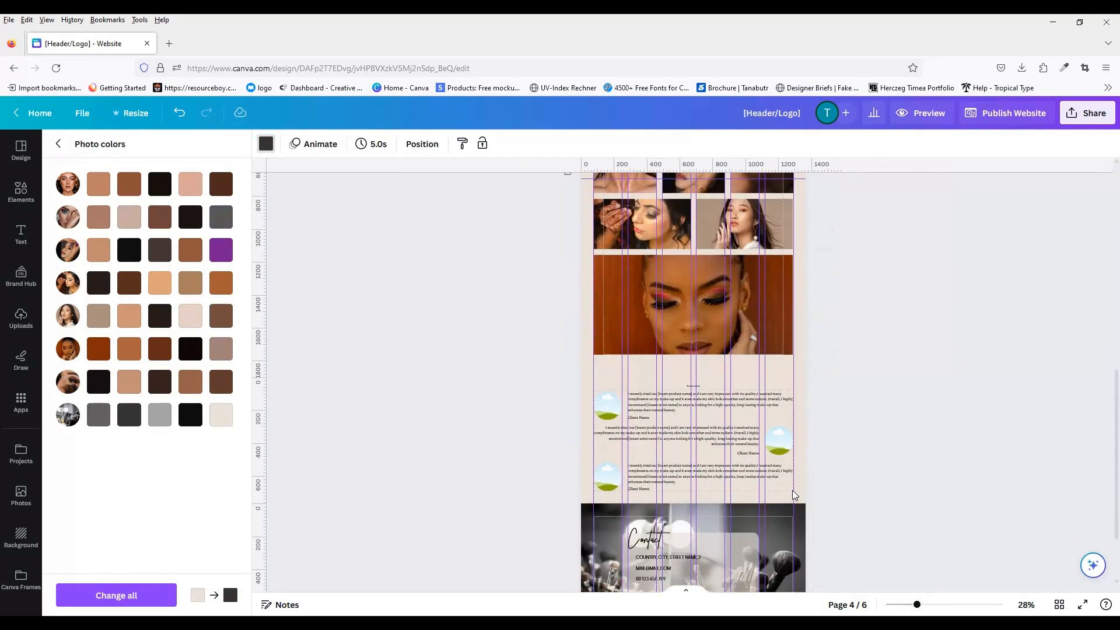
left_click(125, 412)
left_click(164, 419)
left_click(226, 419)
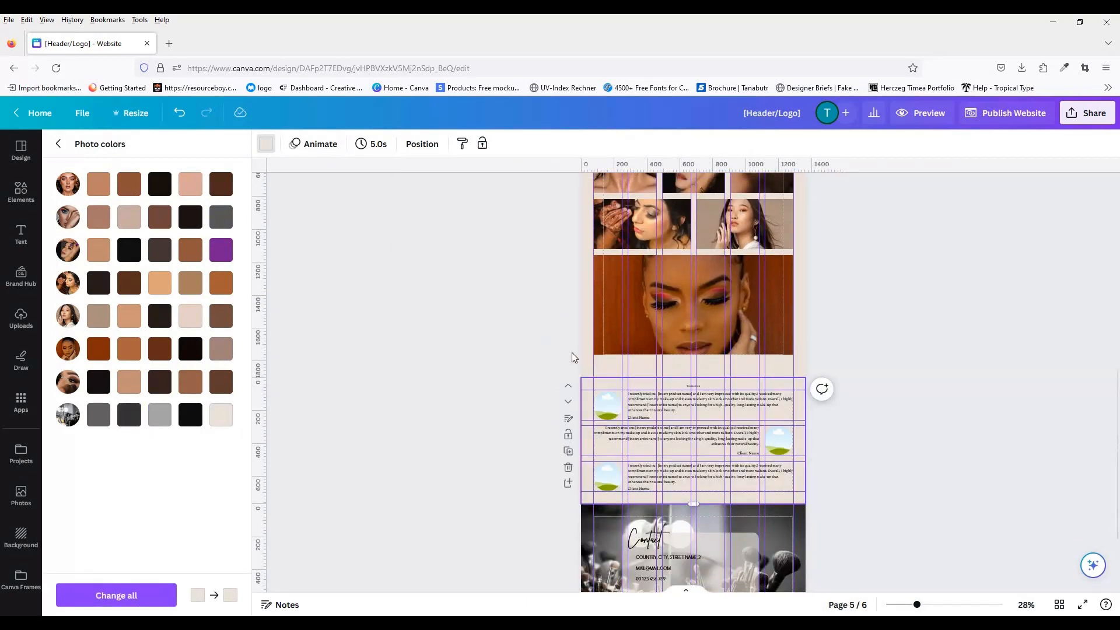
Step: Give the Portfolio and About Me pages the dark grey background from the photo colours and return the Services page to light beige
left_click(587, 349)
left_click(126, 419)
left_click_drag(1117, 484, 1119, 311)
left_click(587, 385)
left_click(221, 415)
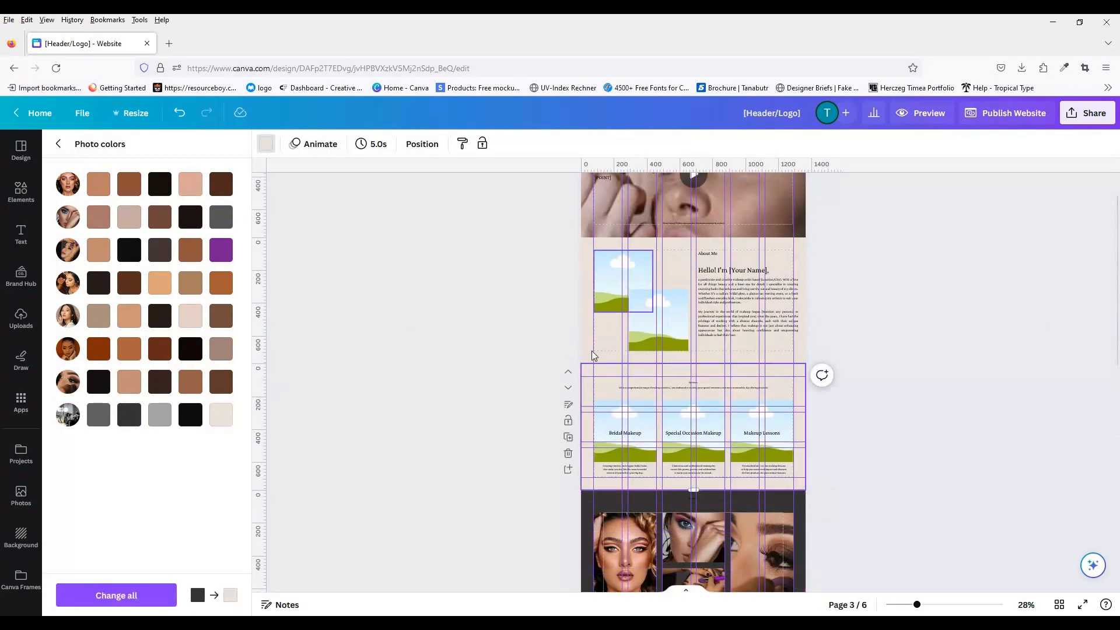
left_click(705, 358)
left_click(129, 415)
Step: Hide the layout guides on the website pages
left_click(917, 604)
left_click_drag(917, 604, 889, 605)
left_click(82, 113)
left_click(195, 245)
left_click(336, 315)
Step: Try the light peach photo colour in place of the dark grey on the Portfolio and About Me backgrounds
scroll(1118, 371, "down", 3)
left_click(266, 143)
left_click(194, 607)
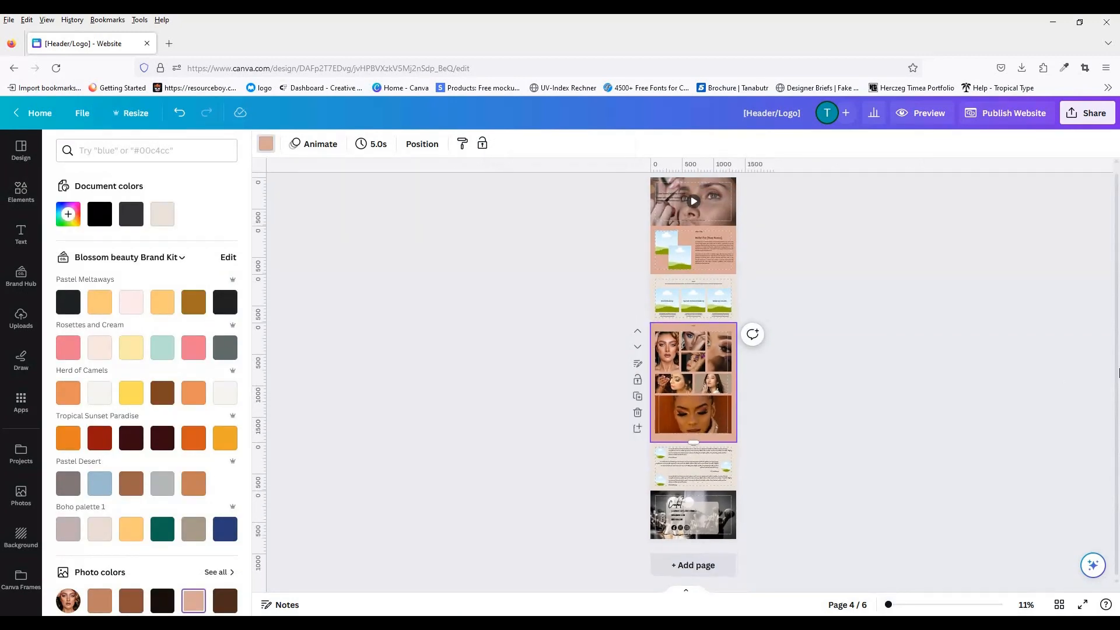
left_click(693, 210)
left_click(21, 191)
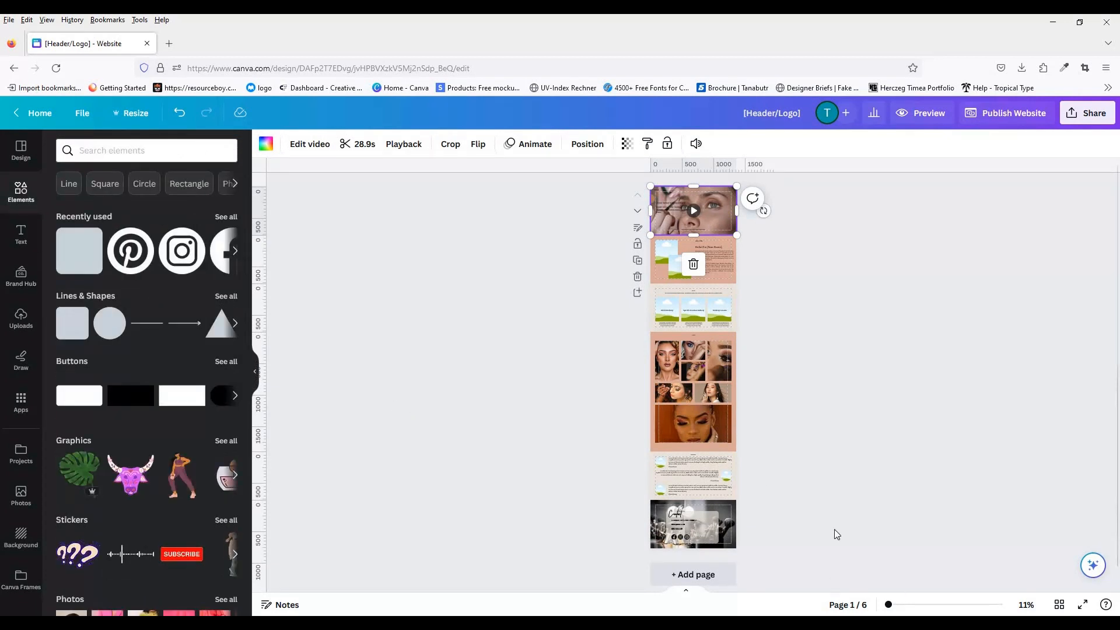
Step: Recolour the Portfolio and About Me backgrounds with the near-black swatch from the Pastel Meltaways palette
left_click(657, 450)
left_click(266, 144)
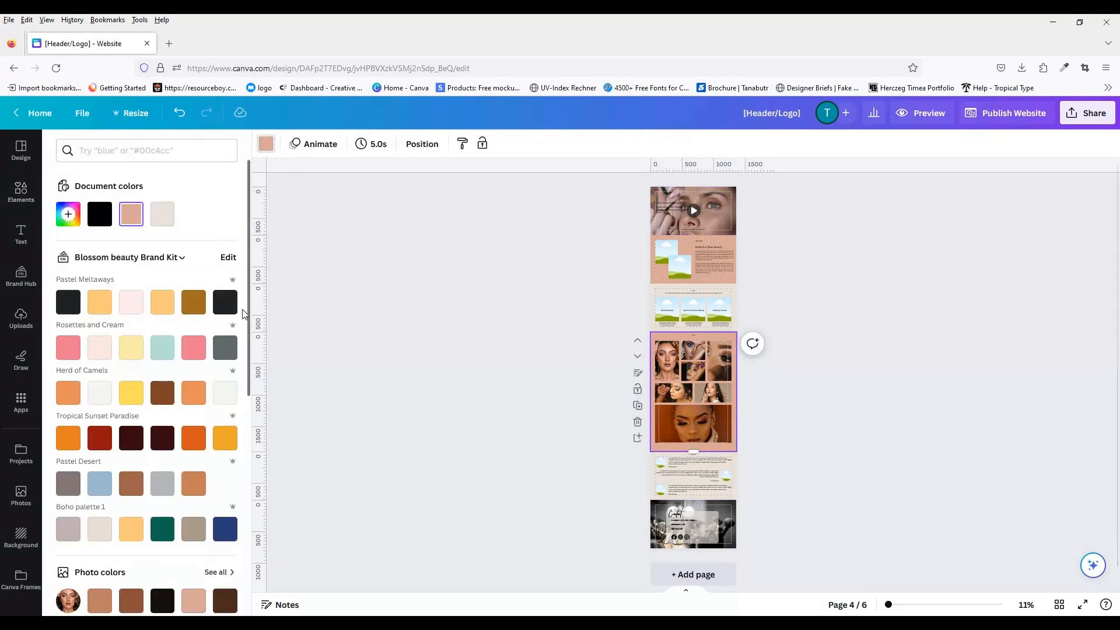
left_click(225, 302)
Step: Set the "Hello! I'm [Your Name]," heading on the About Me page in the Maytra font
left_click_drag(888, 605, 922, 605)
scroll(1009, 501, "up", 6)
left_click(738, 377)
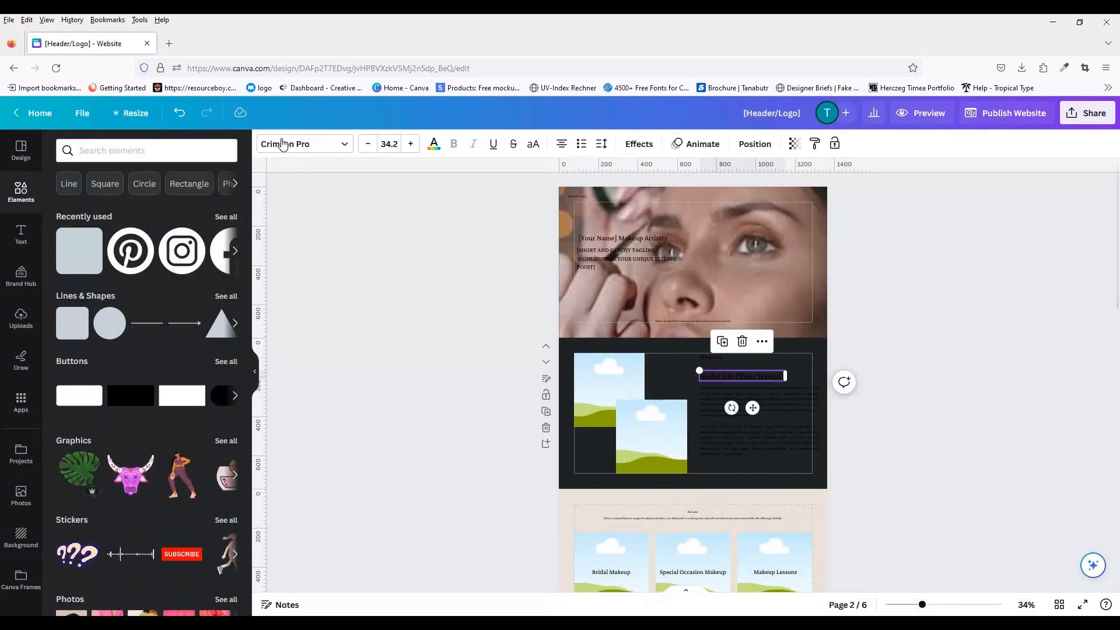
left_click(303, 143)
left_click(166, 458)
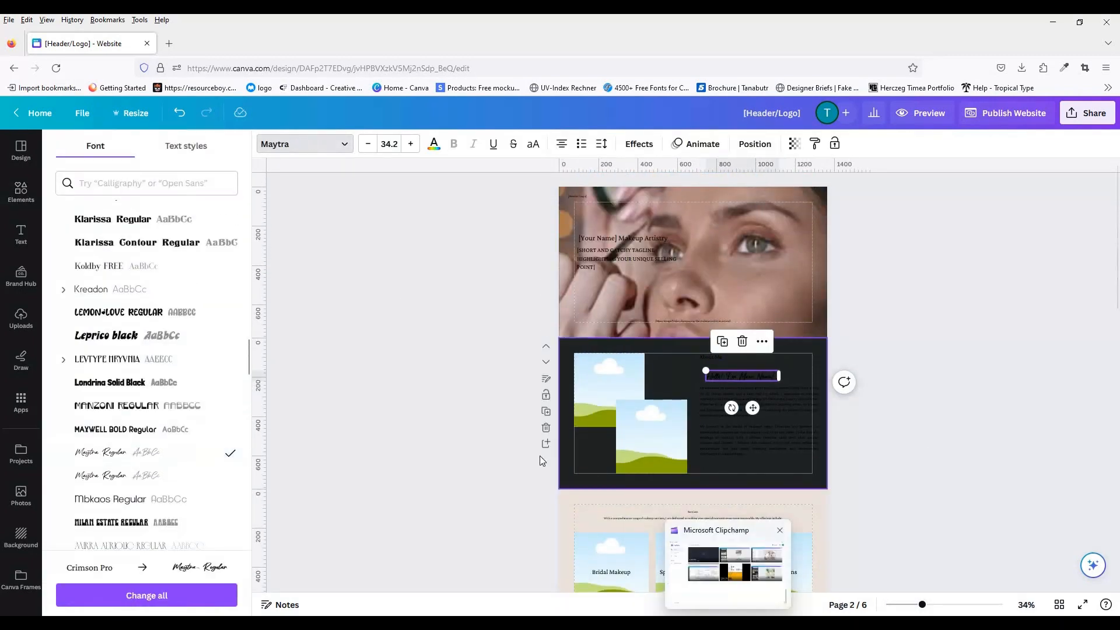
Step: Try the purple from the photo colours on the About Me greeting heading
left_click(434, 144)
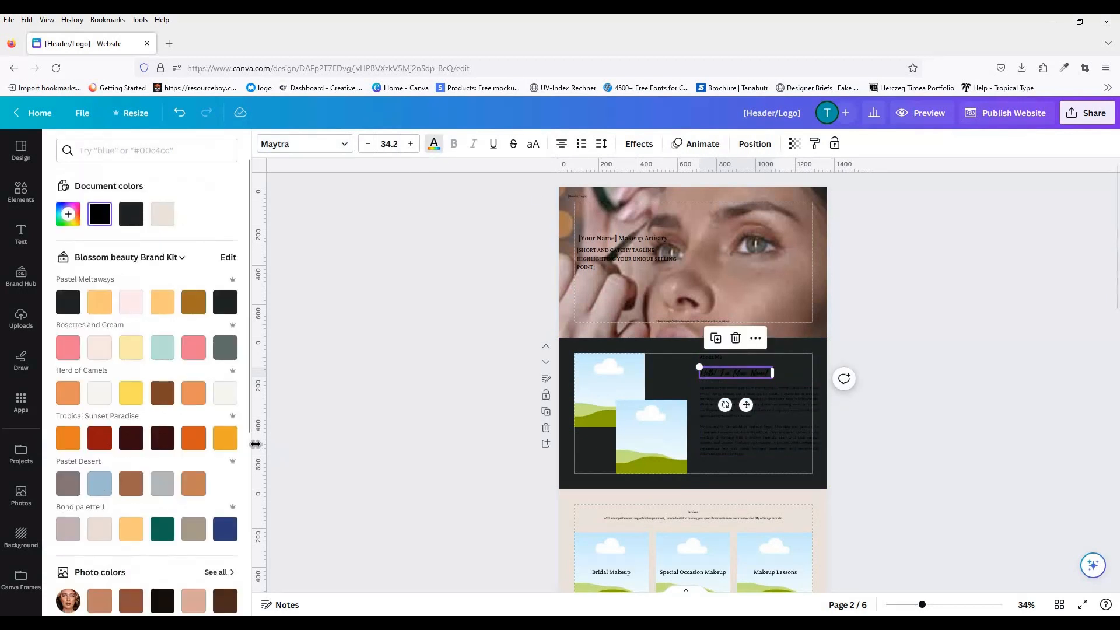
scroll(222, 490, "down", 5)
left_click(225, 498)
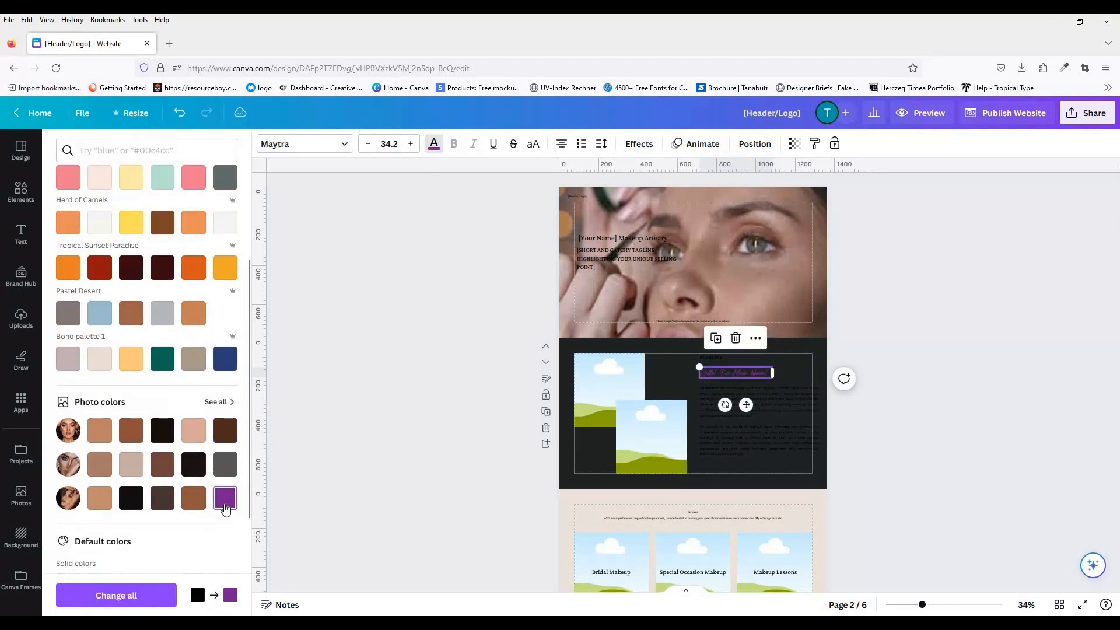
Step: Colour the About Me paragraphs light beige from the photo colours and narrow their text box to the page margin
left_click(790, 408)
left_click(214, 402)
left_click(221, 415)
left_click_drag(819, 421, 816, 421)
Step: Colour the hero title and tagline light beige and enlarge them together
left_click(603, 239)
left_click_drag(686, 270, 748, 291)
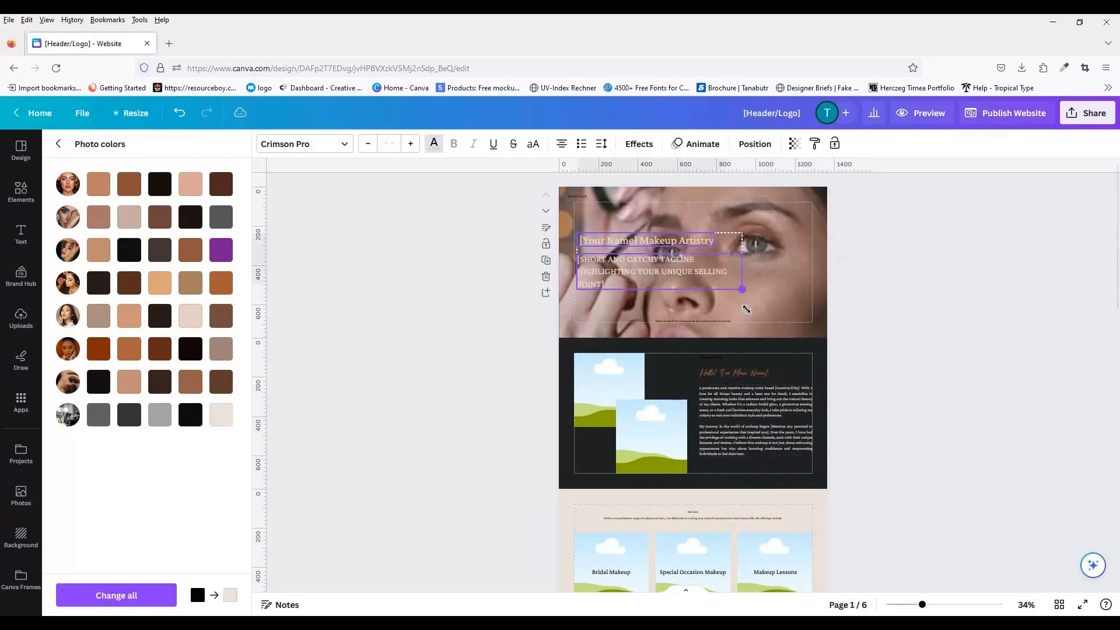
left_click(755, 144)
left_click(630, 260)
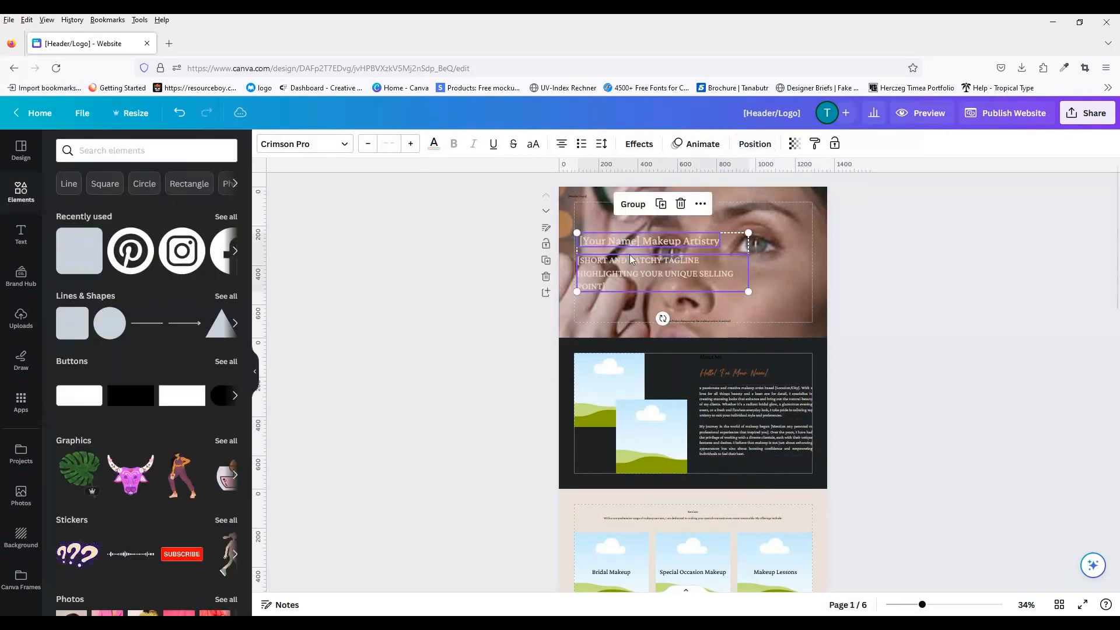
Step: Set the hero title "[Your Name] Makeup Artistry" in the Maytra font
left_click(649, 239)
left_click(297, 150)
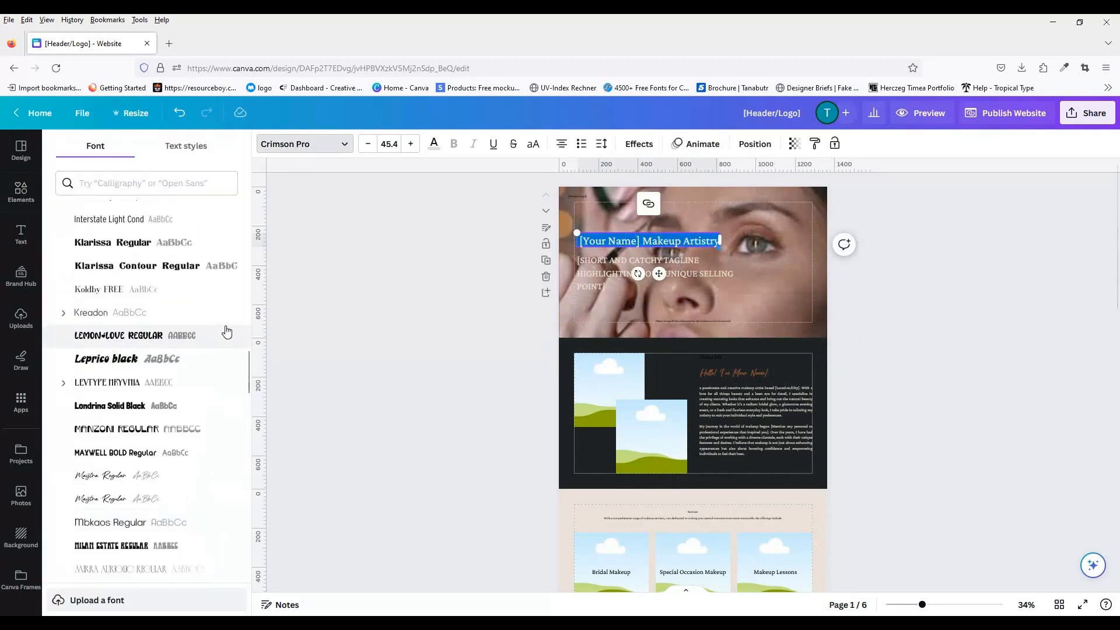
left_click(205, 431)
left_click(209, 477)
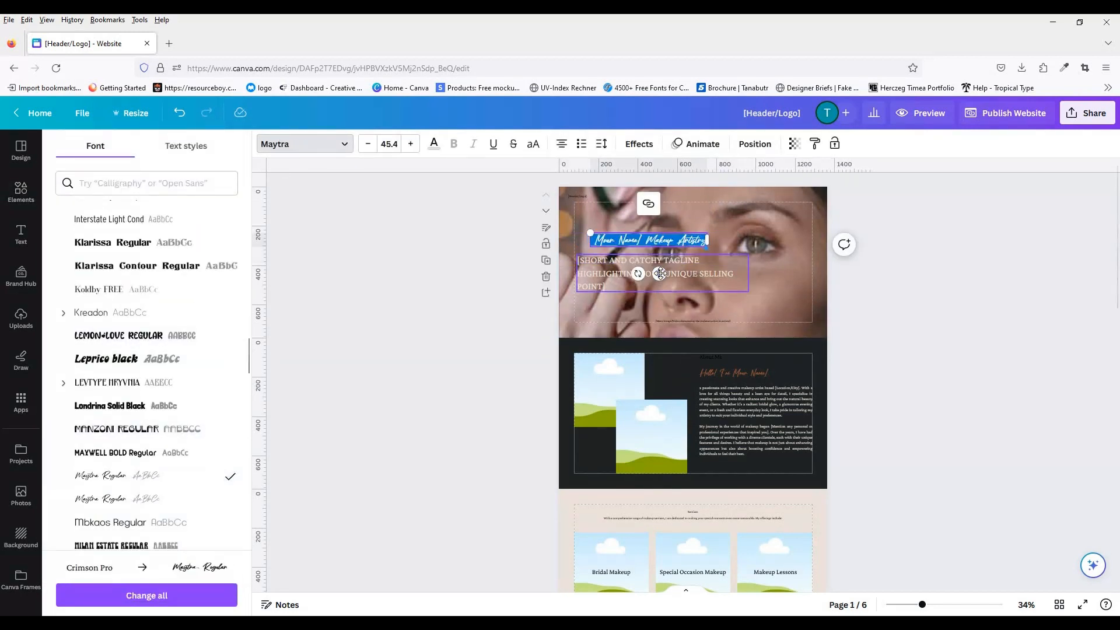
Step: Set the hero tagline in the Kreadon font and shrink it to about size 26
left_click(646, 278)
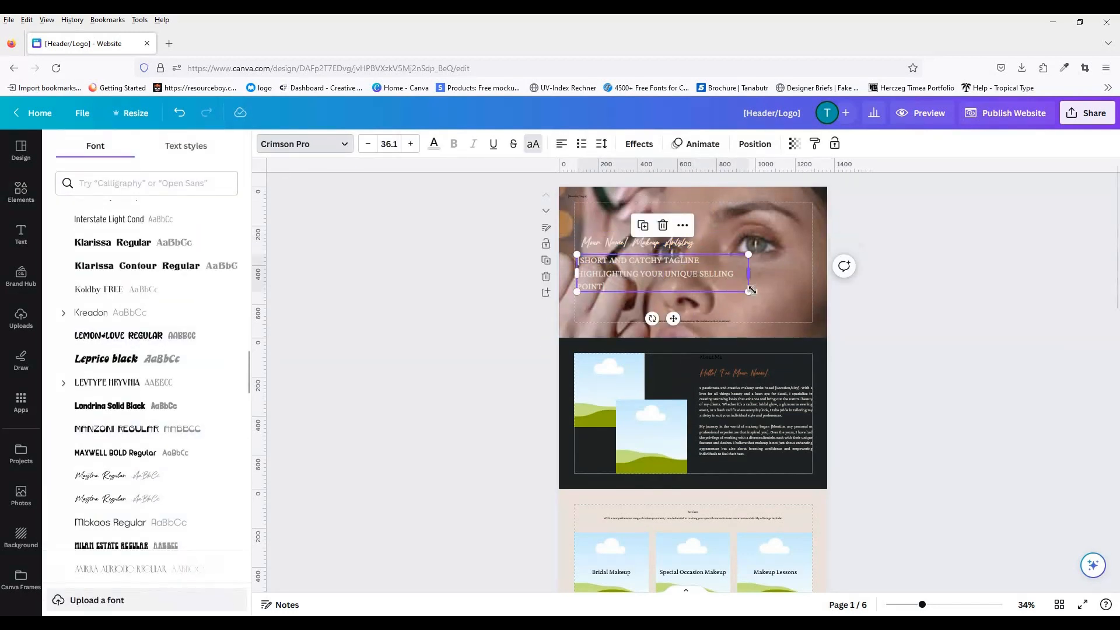
left_click(202, 314)
left_click_drag(730, 287, 699, 287)
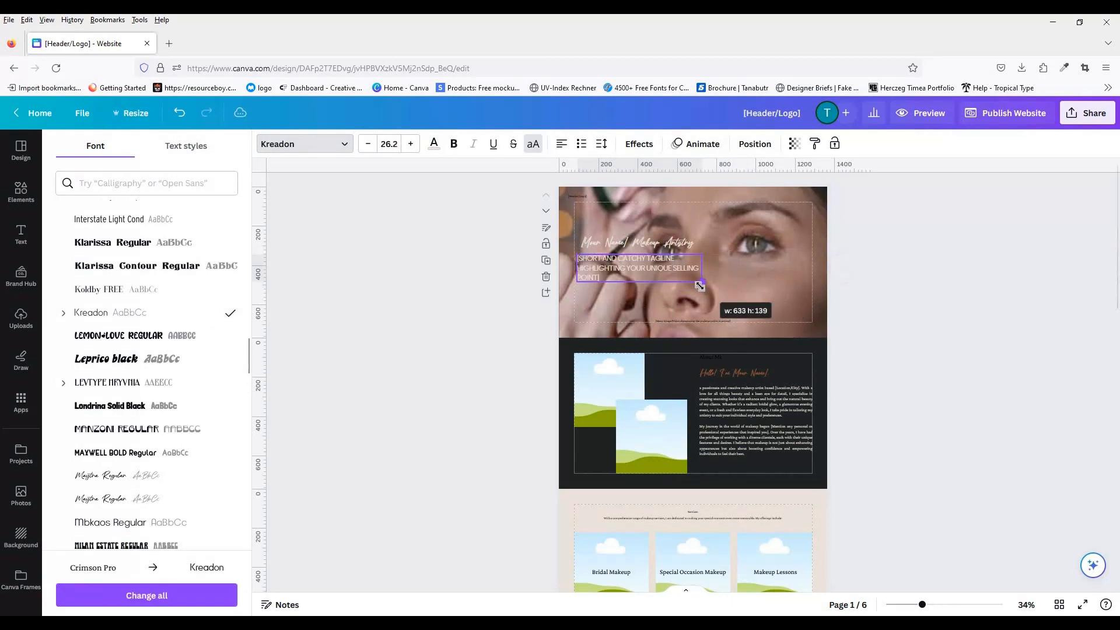
Step: Add a small rounded rectangle as a button below the hero tagline and fill it with the near-black document colour
left_click(21, 191)
left_click(70, 325)
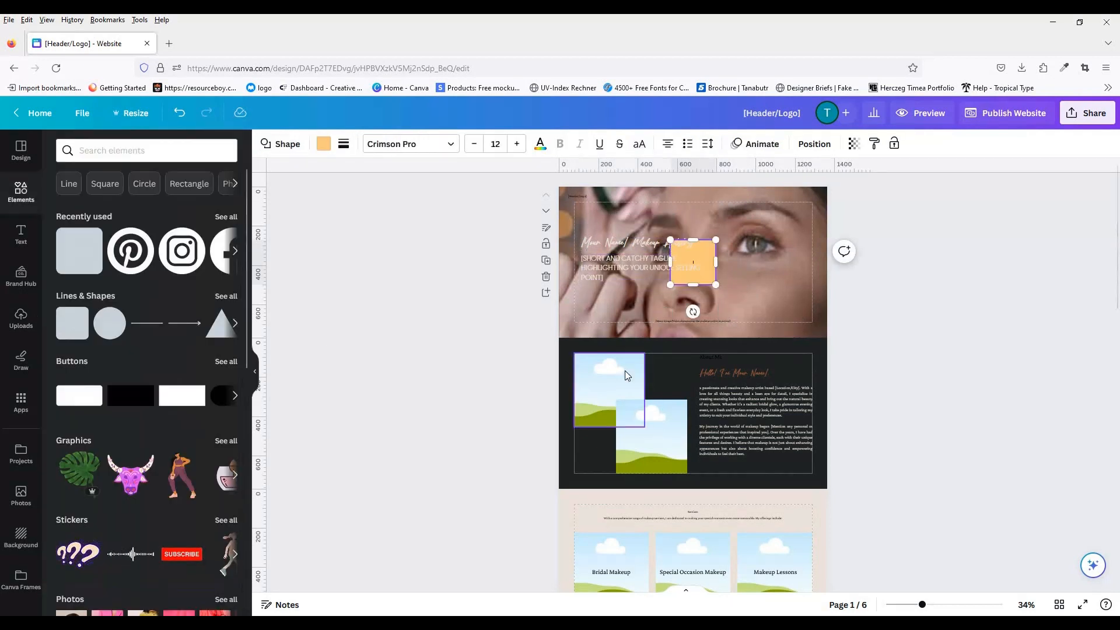
left_click_drag(703, 312, 615, 330)
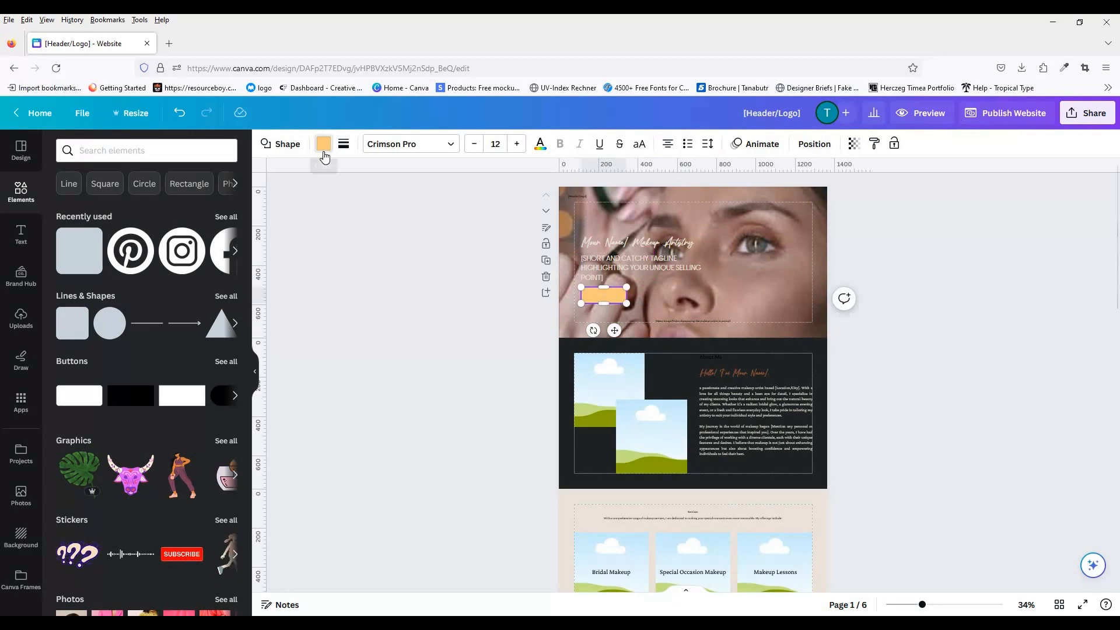
left_click(324, 144)
scroll(590, 247, "down", 1)
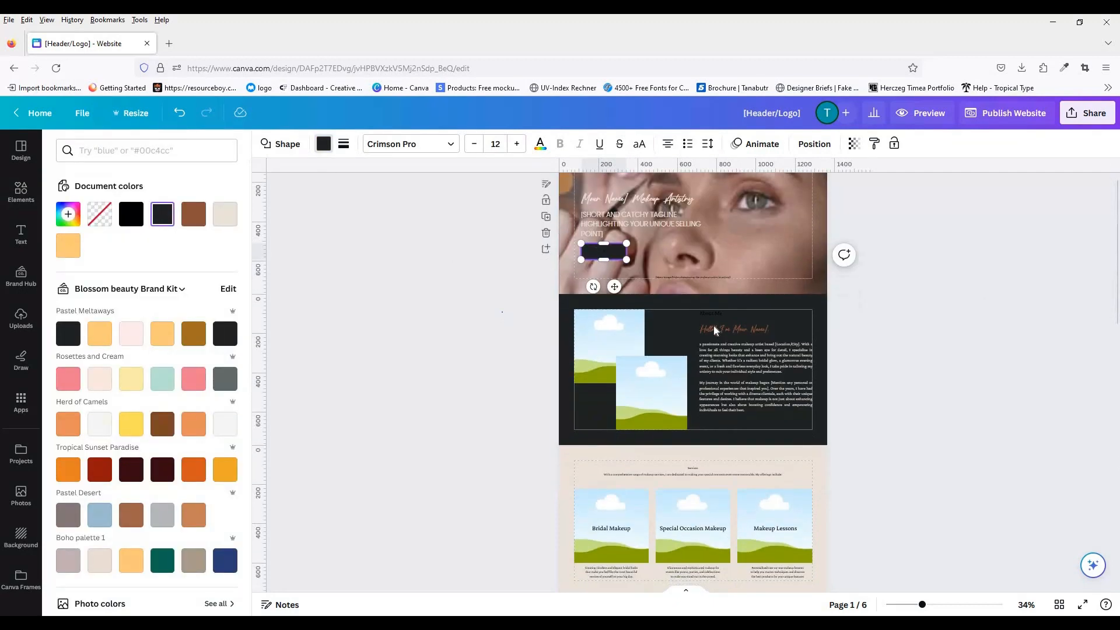
key("Escape")
Step: Duplicate the hero tagline, replace its text with "CALL ME" and fit it onto the dark button
left_click_drag(617, 227, 661, 268)
double_click(661, 268)
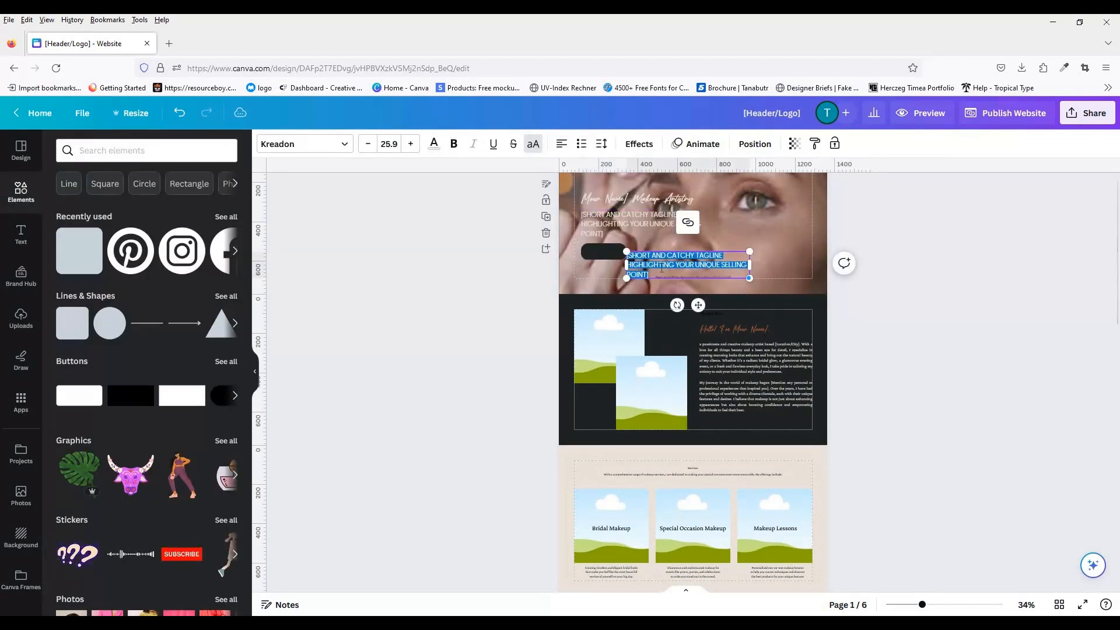
type("CALL ME")
left_click_drag(750, 257, 618, 255)
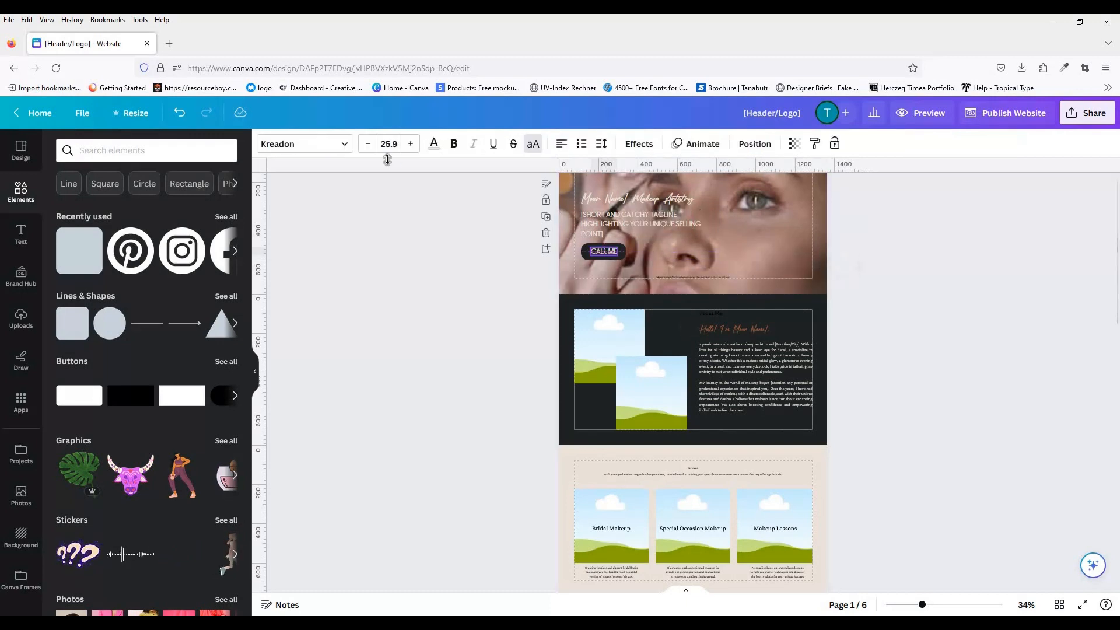
Step: Try the Klarissa, Londrina Solid, Mutua and Orsay fonts on the CALL ME label and shrink it to size 19.2
left_click(299, 144)
left_click_drag(922, 605, 951, 606)
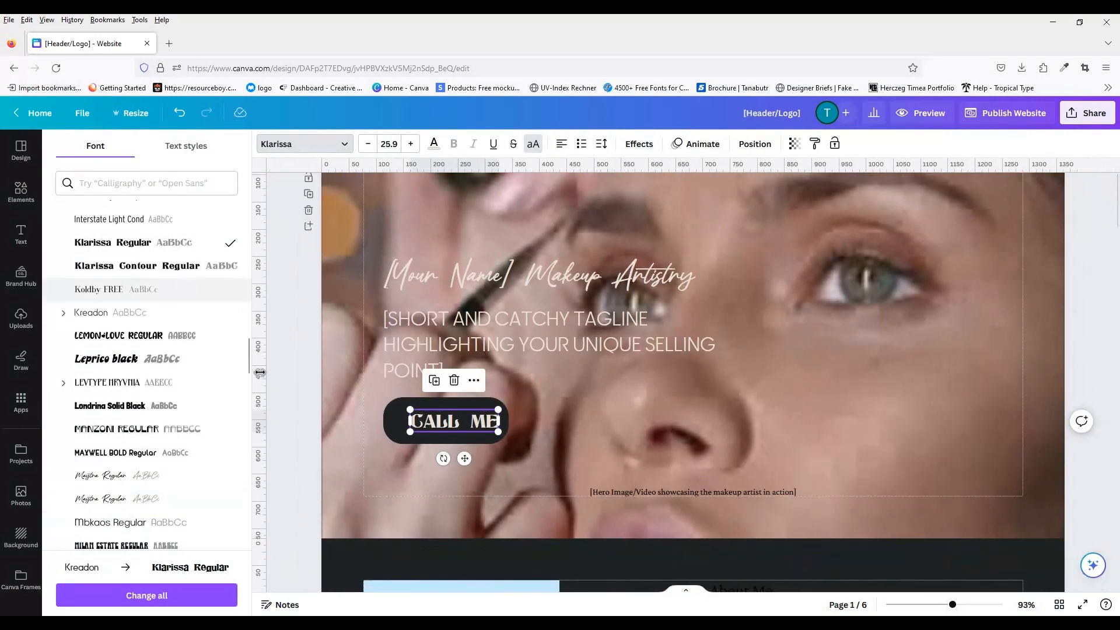
scroll(245, 373, "down", 3)
left_click(163, 224)
left_click(170, 345)
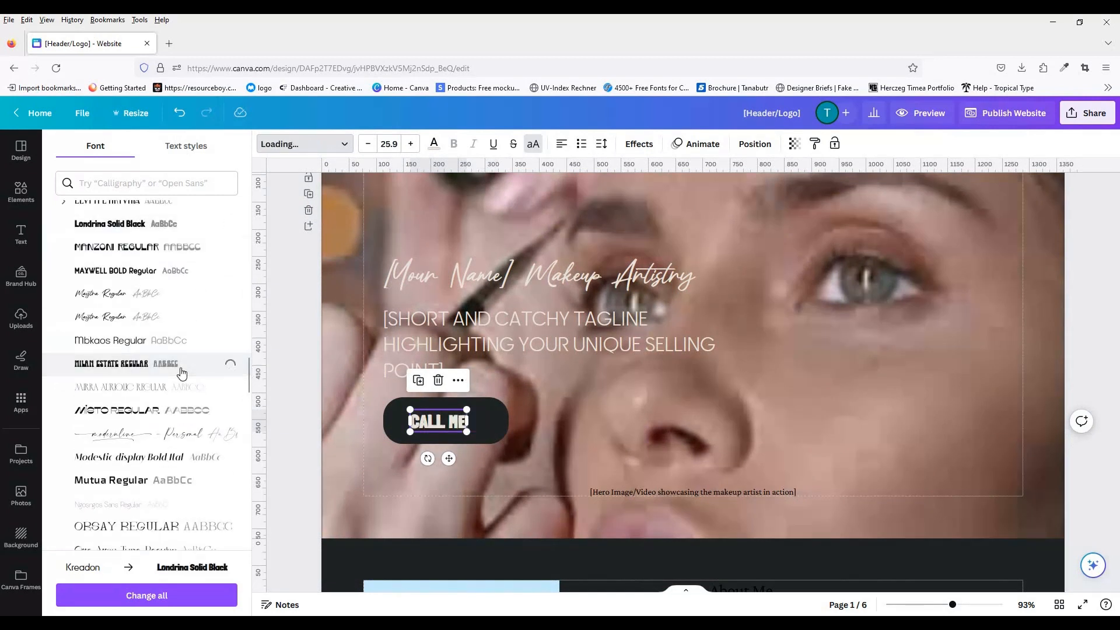
scroll(248, 385, "down", 2)
left_click(155, 435)
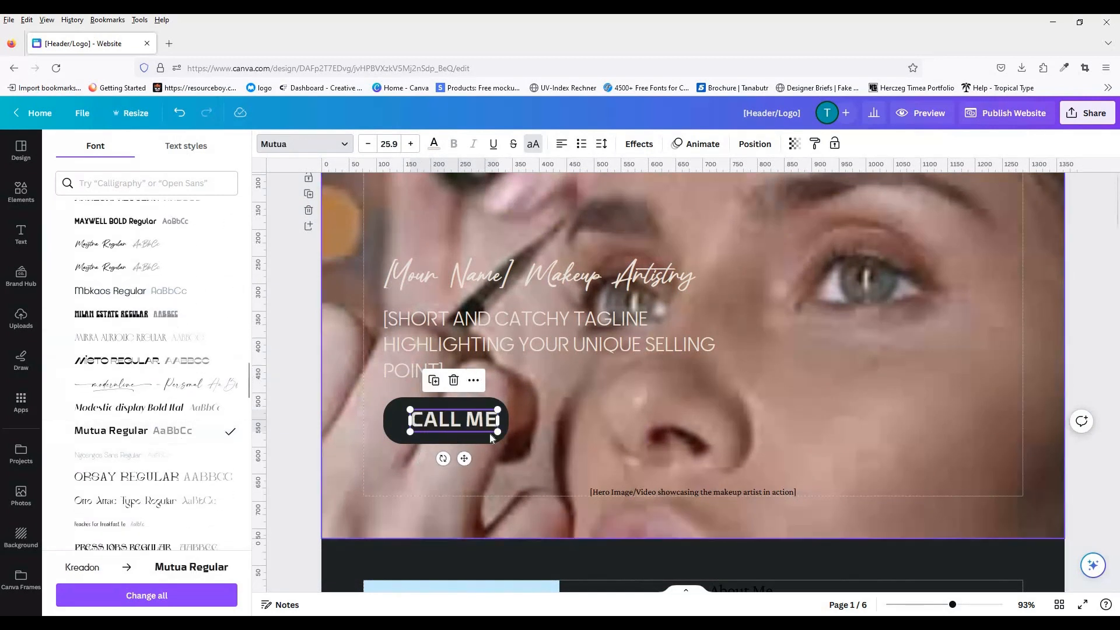
left_click(126, 476)
Step: Compare further fonts on the CALL ME label, including Velvenda and Elevate Sans, and set it in Brutel Extra Bold
scroll(245, 420, "down", 4)
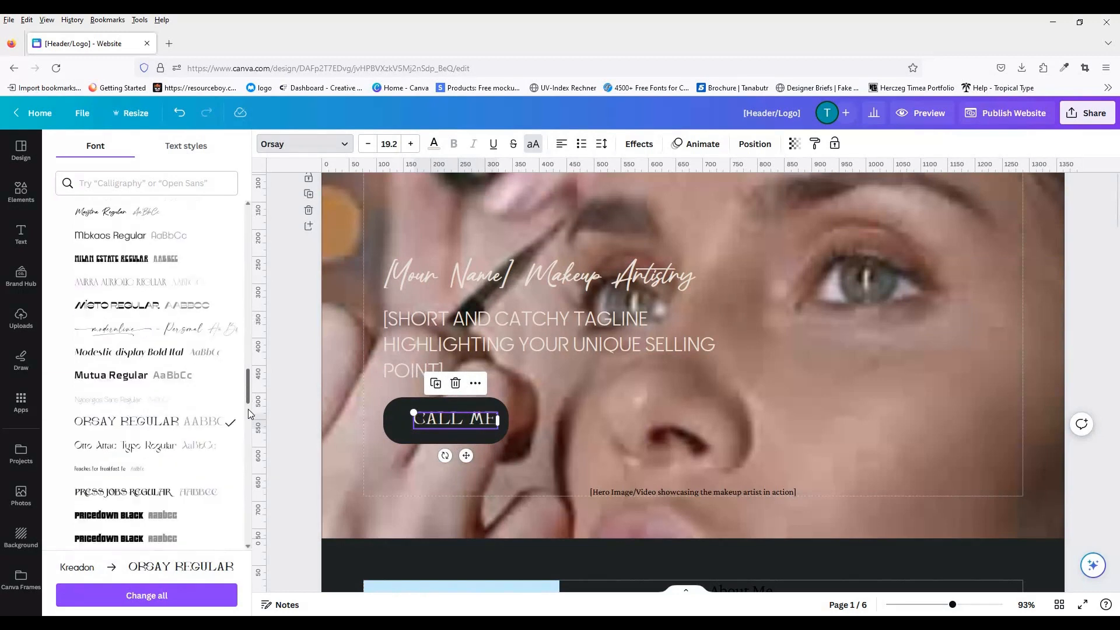
left_click(111, 493)
scroll(248, 437, "down", 2)
scroll(246, 439, "down", 1)
left_click(167, 461)
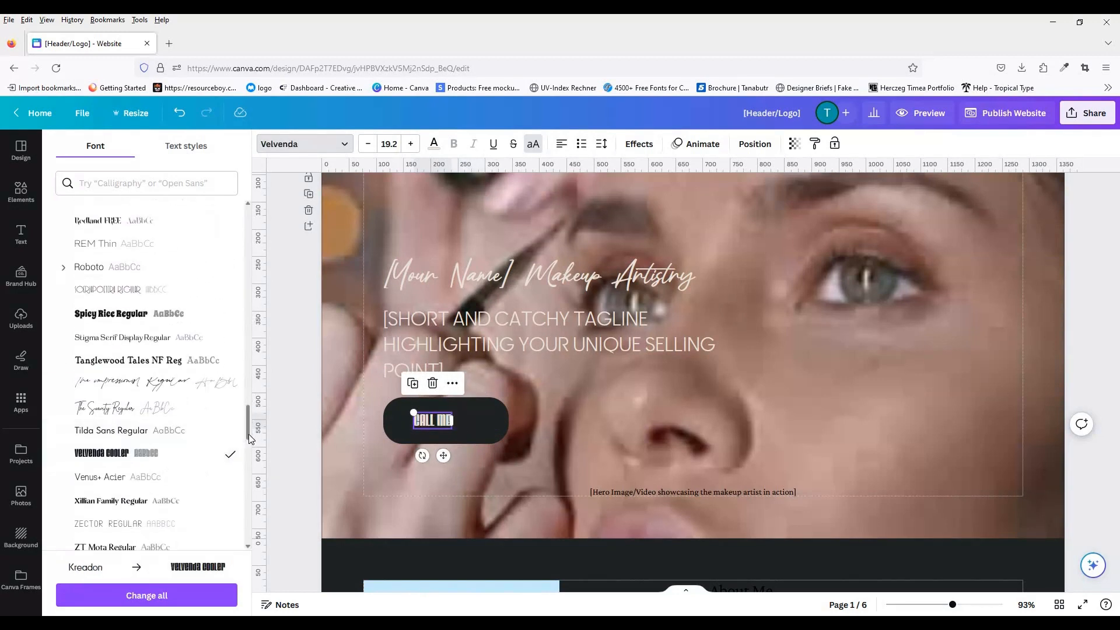
scroll(248, 432, "up", 10)
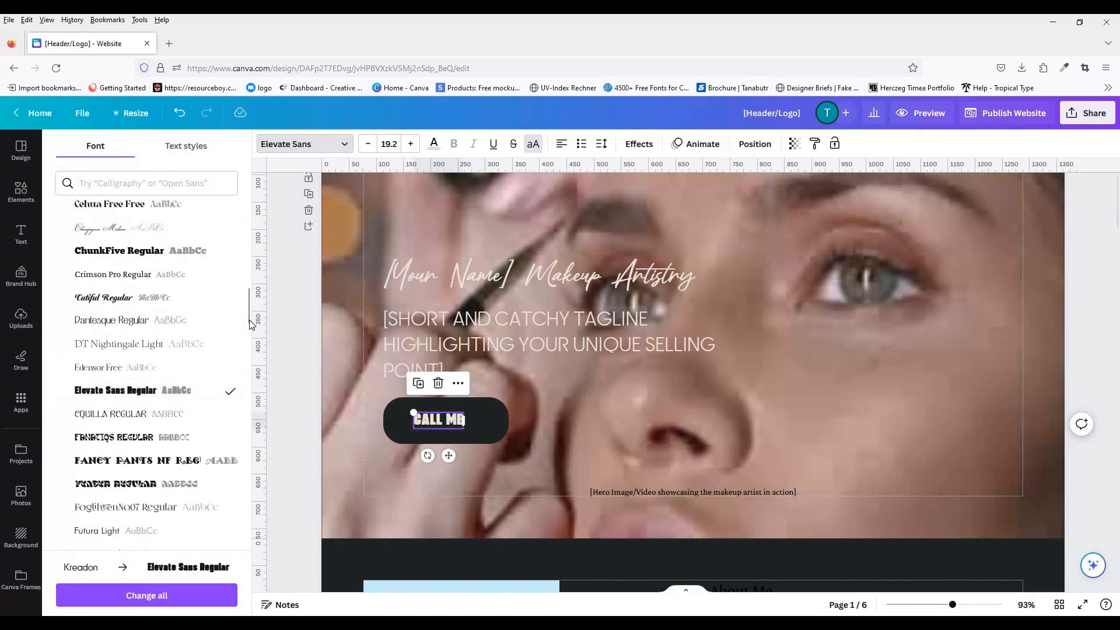
scroll(175, 401, "up", 1)
left_click(111, 217)
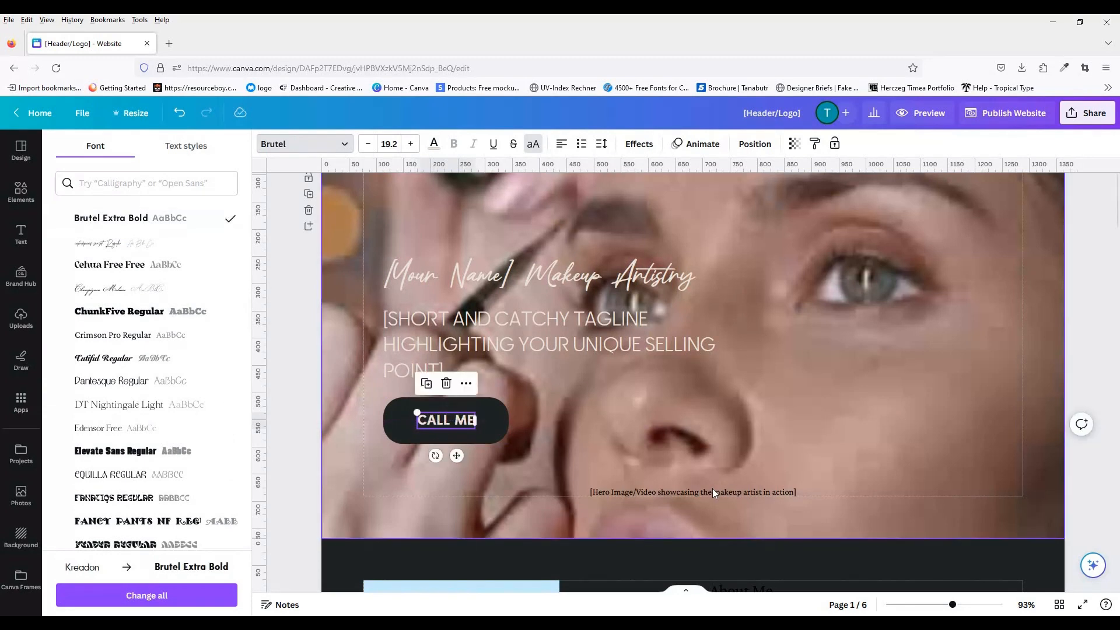
Step: Delete the "[Hero Image/Video showcasing the makeup artist in action]" placeholder text from the hero page
left_click(712, 492)
scroll(713, 492, "down", 5)
scroll(282, 275, "down", 3)
Step: Search the elements library for "makeup artist"
left_click(65, 153)
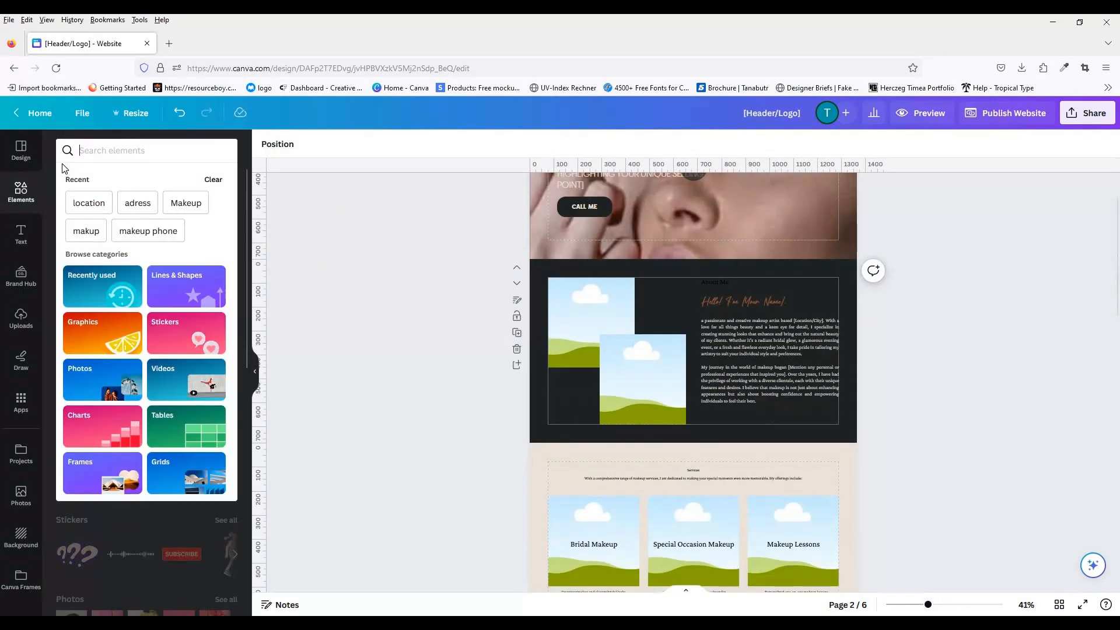
type("makeup artist")
key("Return")
Step: Copy the About Me greeting's style onto the Services intro sentence and shrink the sentence to size 19.6 to fit the margins
left_click(694, 477)
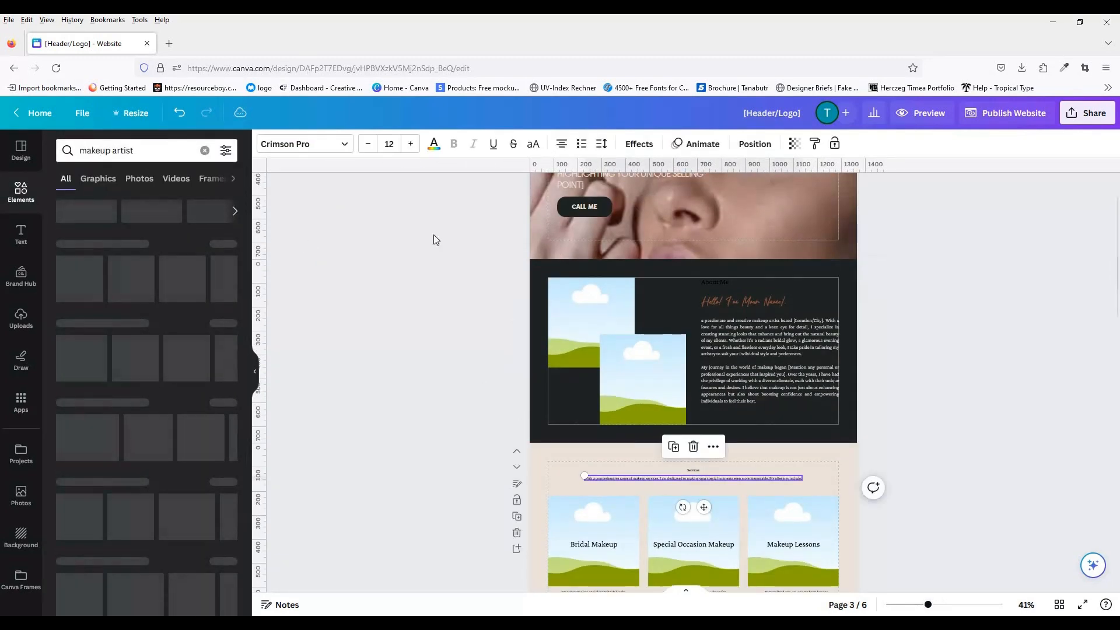
left_click(745, 303)
left_click(815, 144)
left_click(702, 480)
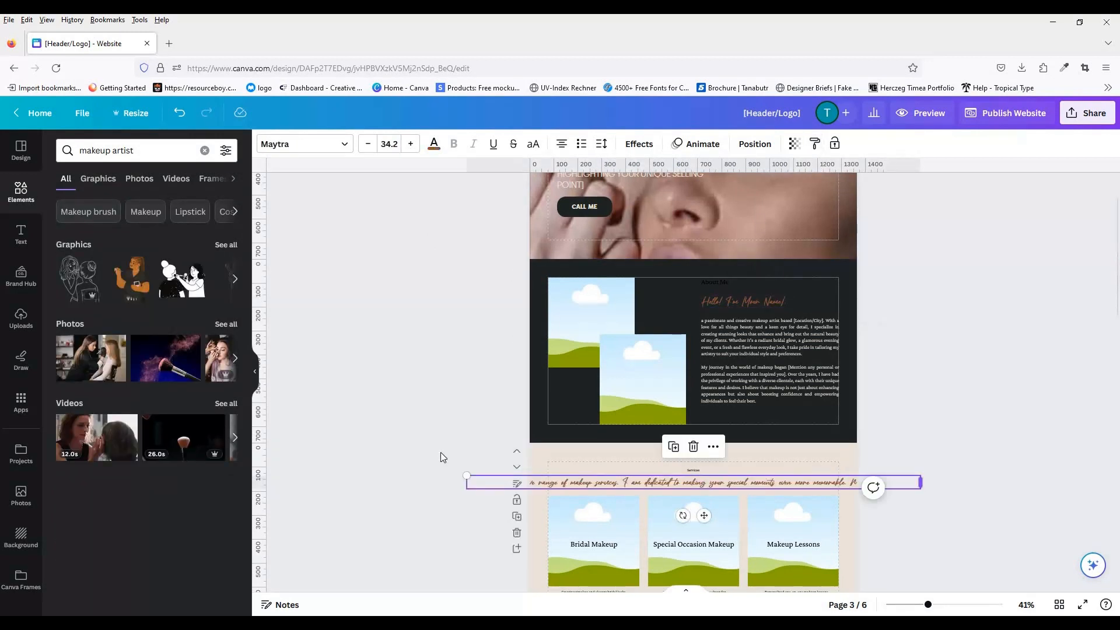
left_click_drag(464, 476, 562, 475)
Step: Position the Services intro sentence above the cards and remove the small "Services" and "About Me" labels
left_click(769, 497)
left_click_drag(753, 487, 705, 477)
left_click(693, 471)
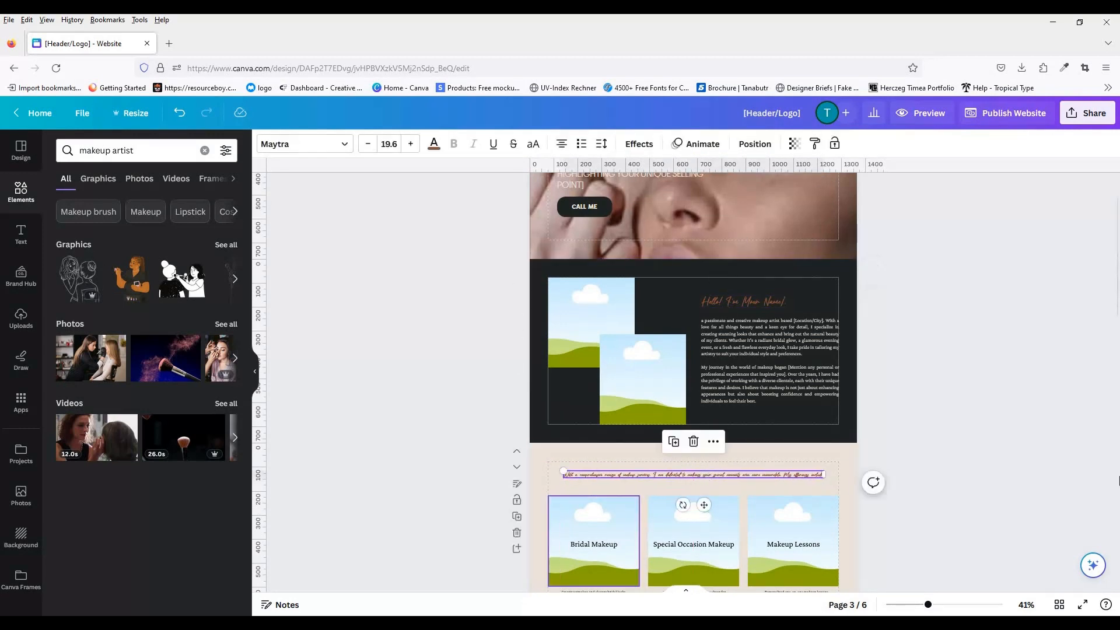
Step: Extend the Services page downward and place a copy of the hero CALL ME button under each of the three service cards
scroll(950, 258, "down", 2)
scroll(950, 258, "up", 2)
key("Tab")
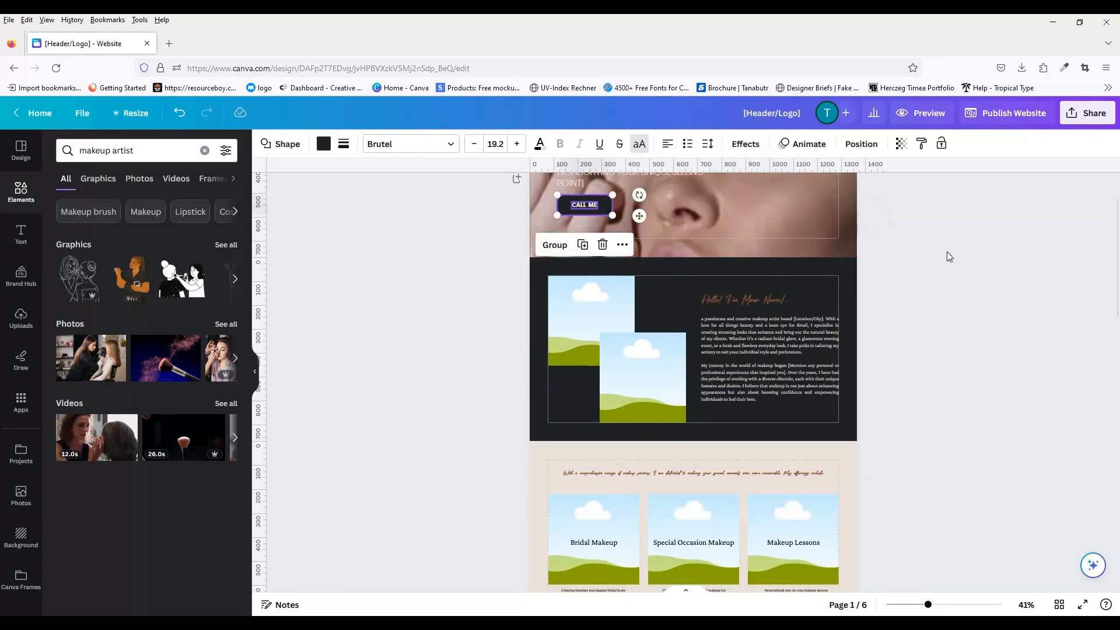
scroll(711, 446, "down", 3)
left_click_drag(695, 466, 698, 494)
key("ctrl+v")
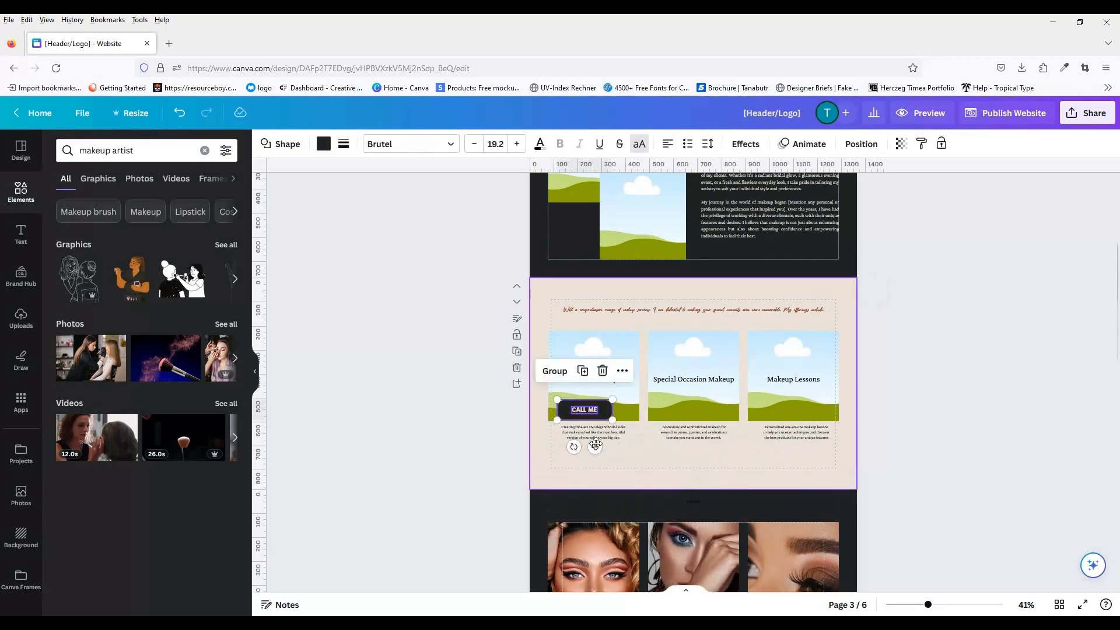
left_click_drag(596, 443, 606, 490)
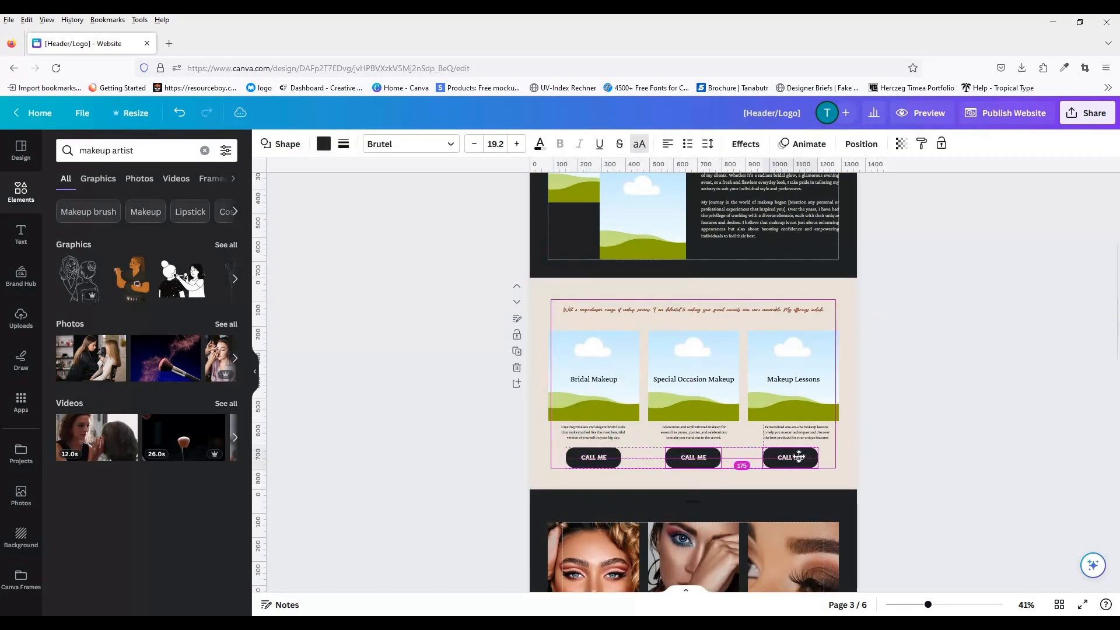
Step: Search the photos for "woman" to find images for the About Me frames
left_click(140, 179)
scroll(247, 474, "up", 5)
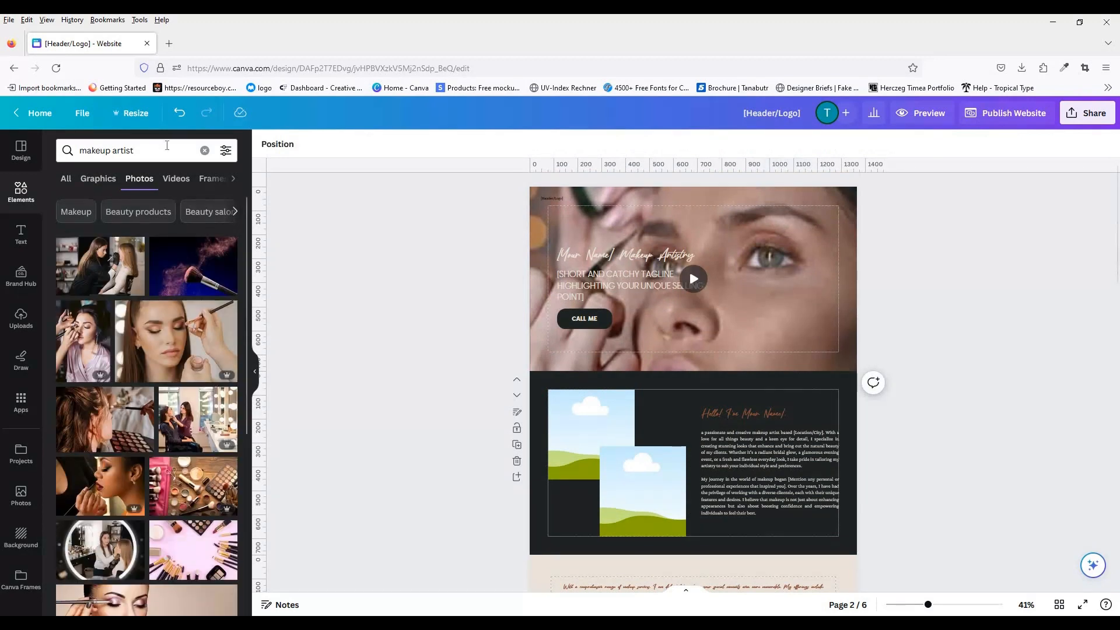
left_click_drag(166, 150, 58, 151)
type("woman")
key("Return")
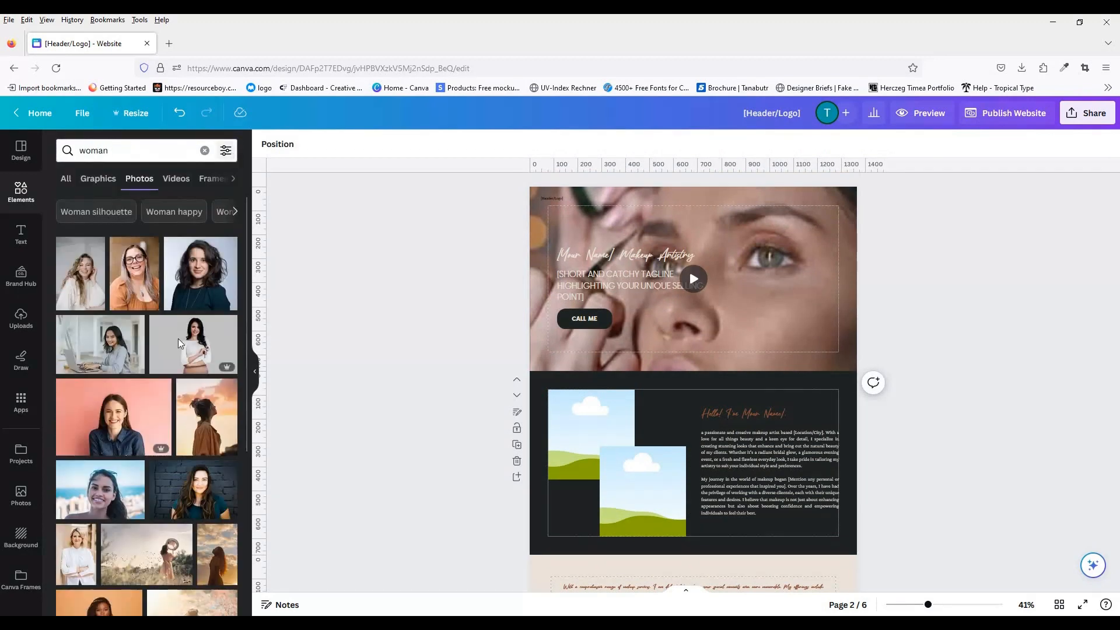
Step: Filter the woman photo results to free content and browse them for a suitable portrait
left_click(225, 151)
scroll(116, 379, "down", 1)
left_click(73, 457)
left_click(246, 380)
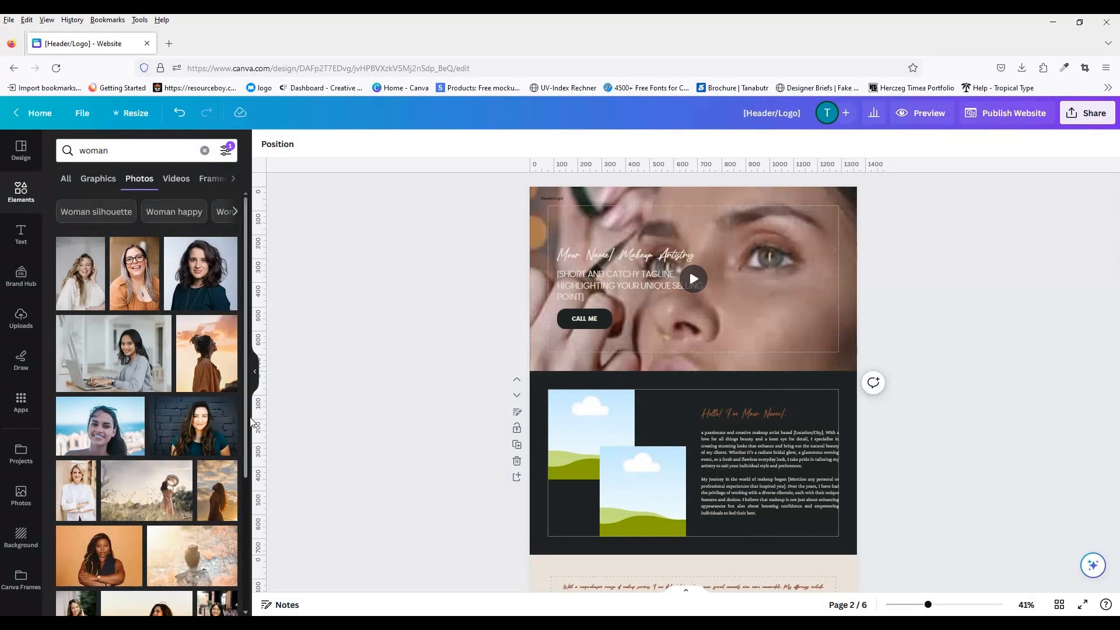
scroll(252, 421, "down", 10)
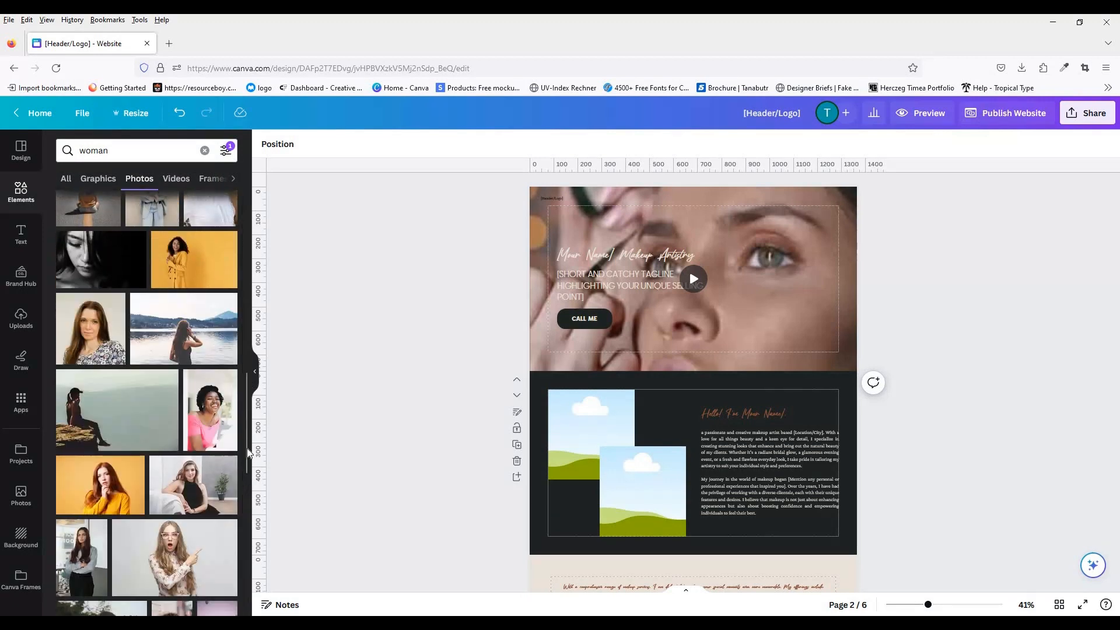
left_click_drag(246, 448, 243, 495)
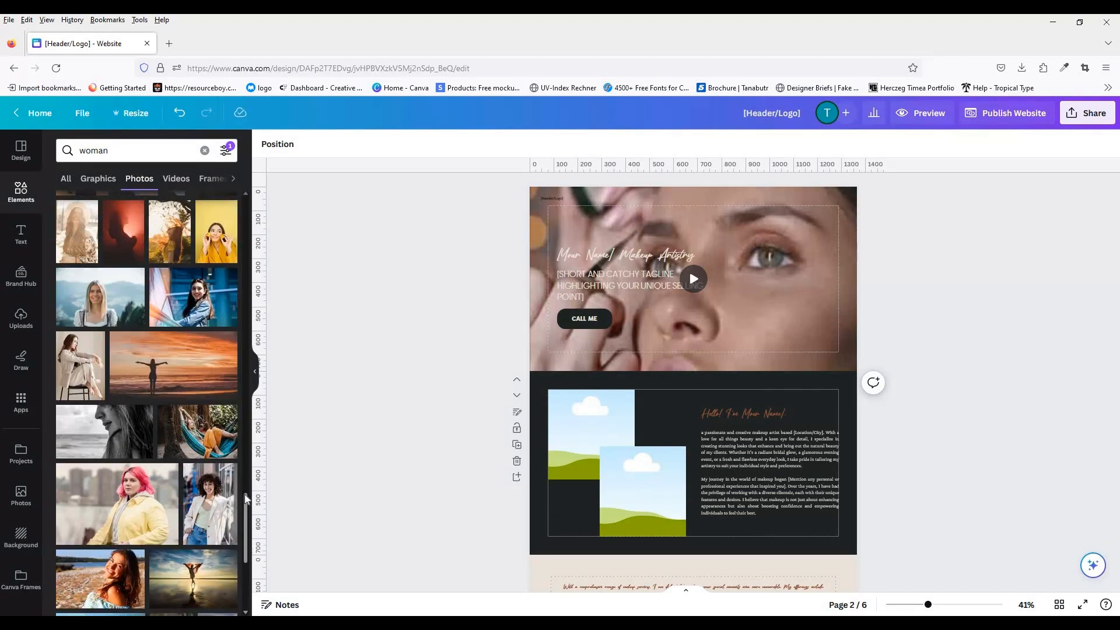
Step: Refine the photo search to "woman makeup artist"
left_click(152, 153)
type("makeupar")
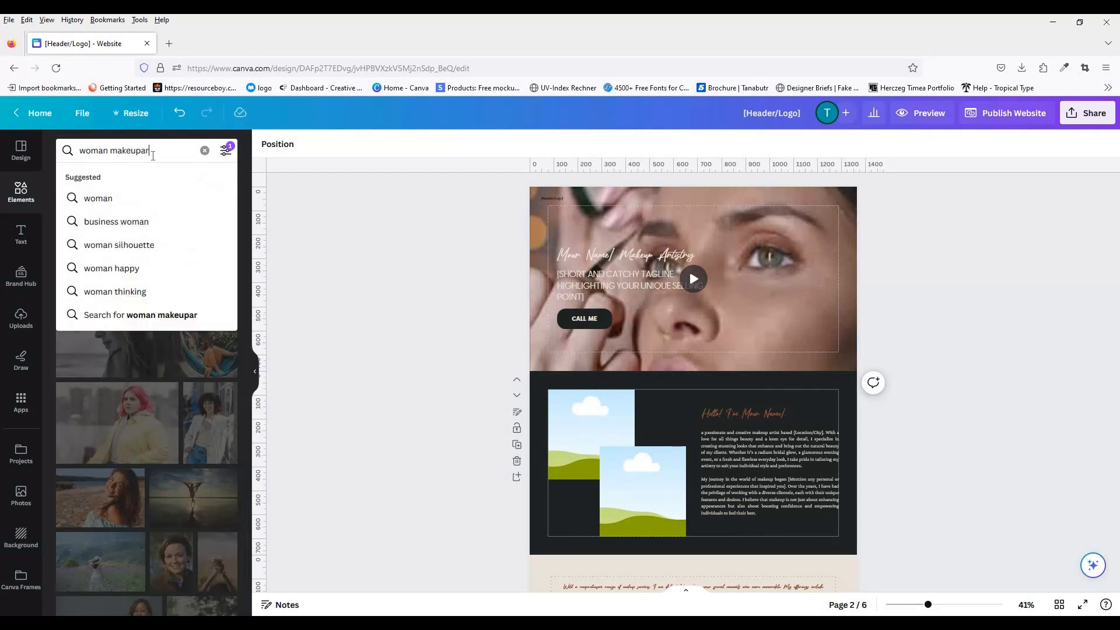
key("BackSpace")
key("BackSpace")
type("artist")
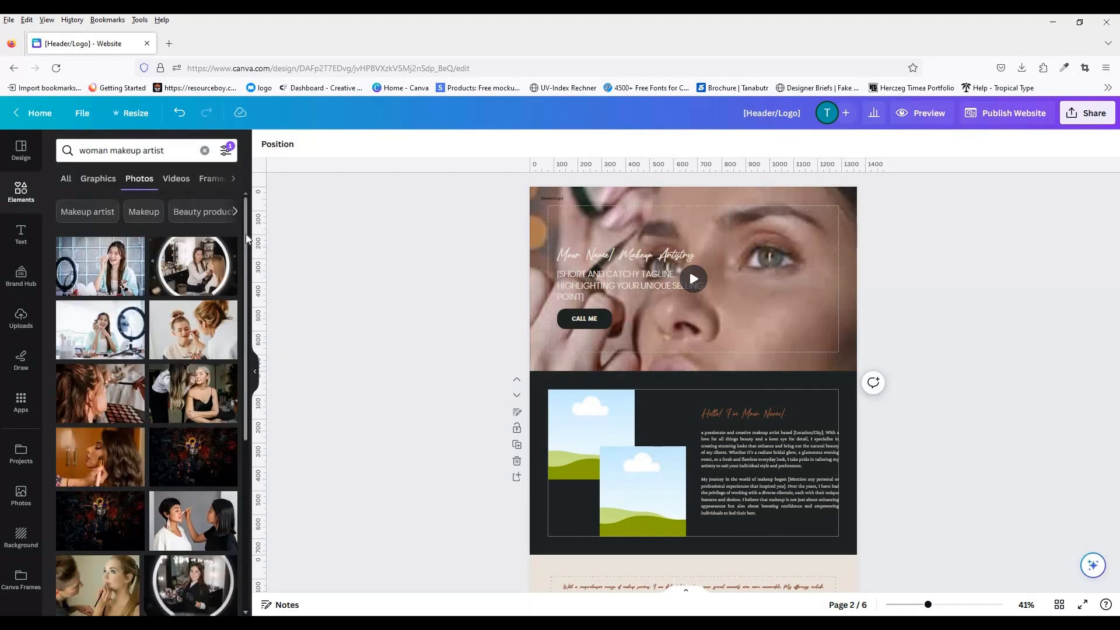
Step: Try the two ring-light makeup artist photos in the About Me frames
left_click_drag(194, 266, 591, 433)
left_click_drag(191, 585, 642, 490)
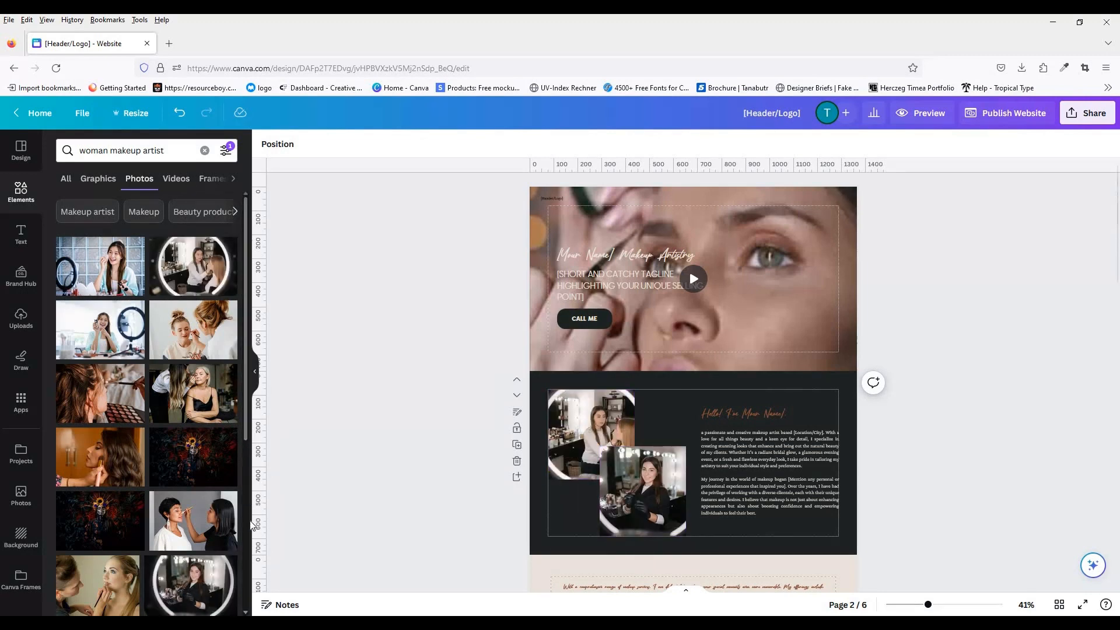
Step: Fill both About Me frames with matching photos of a makeup artist working on a client, using recommendations from the same photographer
scroll(252, 525, "down", 4)
left_click_drag(193, 312, 591, 434)
scroll(247, 453, "up", 2)
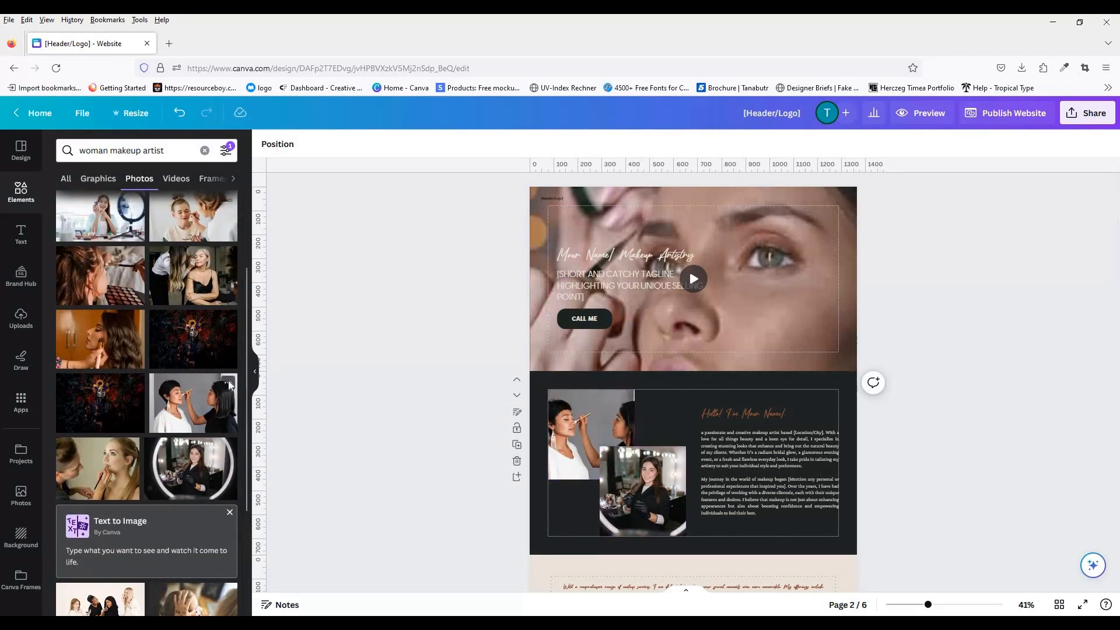
left_click(228, 381)
left_click(285, 546)
left_click_drag(193, 514, 645, 498)
left_click(972, 399)
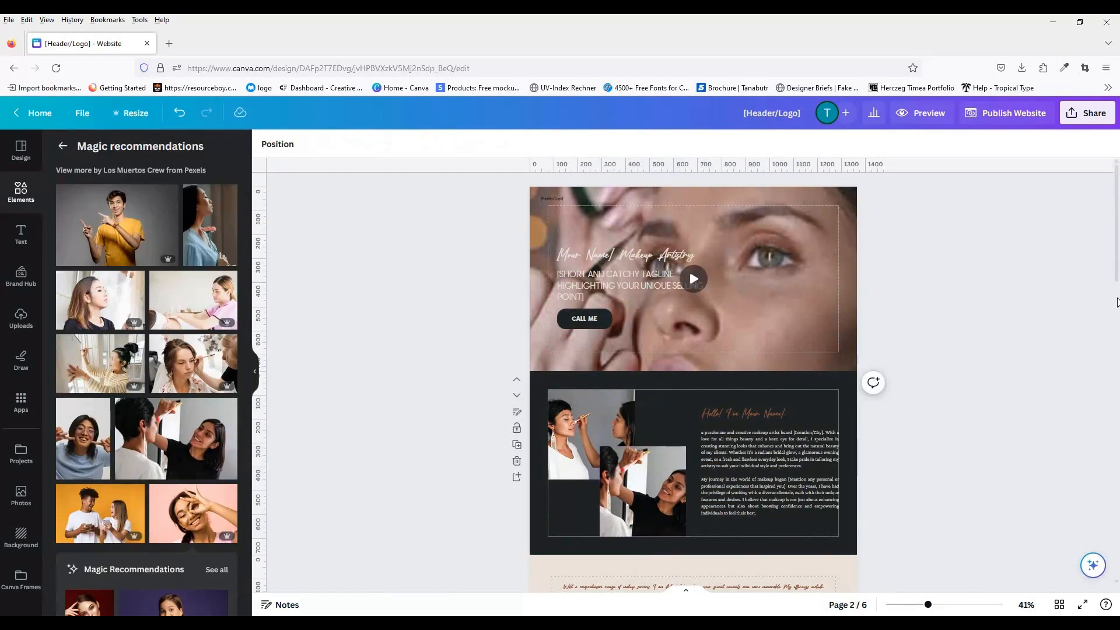
Step: Search the photos for "bridal makeup" to find an image for the Services page's Bridal Makeup card
scroll(692, 350, "down", 5)
left_click(63, 146)
left_click(116, 150)
type("bridal ma")
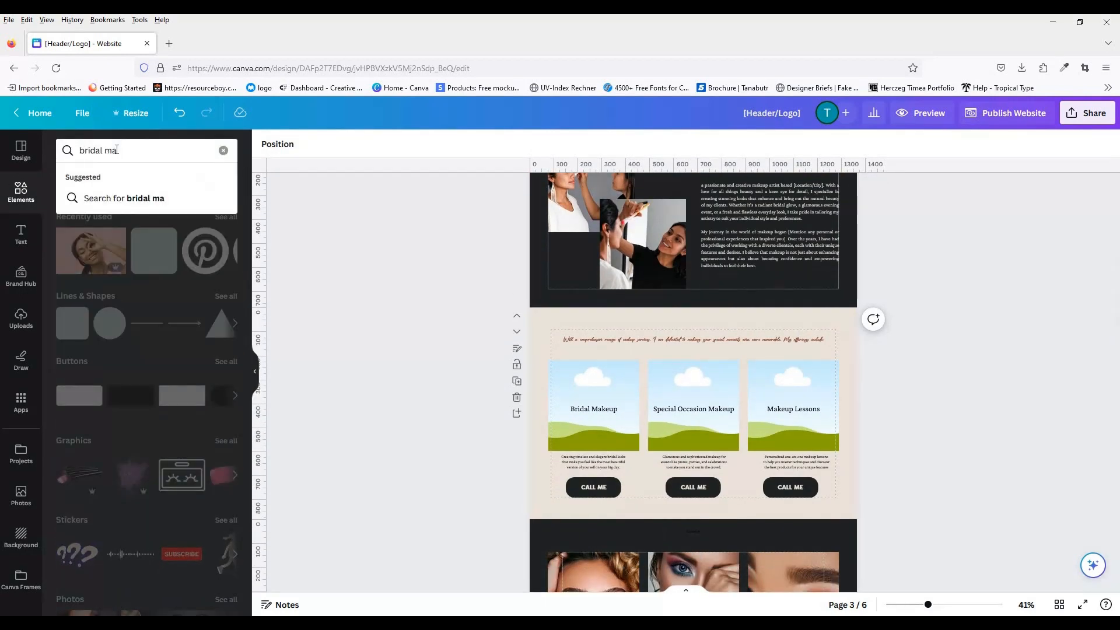
type("keup")
key("Return")
left_click(139, 178)
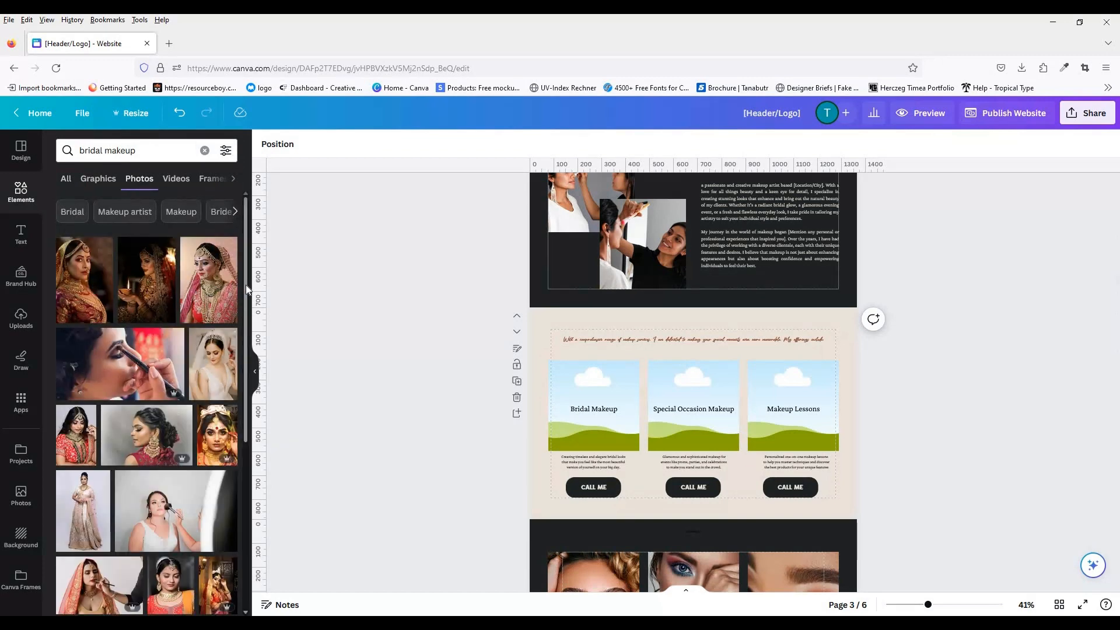
Step: Fill the Bridal Makeup card's frame with the photo of a bride in a white gown and veil
scroll(246, 284, "down", 1)
left_click_drag(213, 306, 594, 405)
left_click(116, 150)
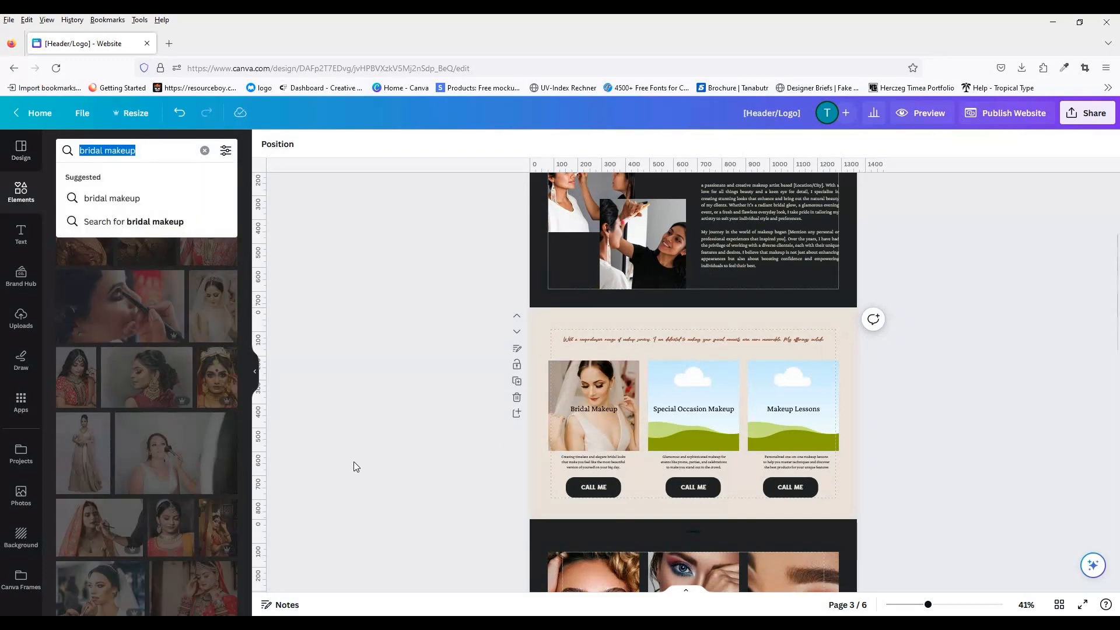
Step: Try the photo of a smiling woman in an orange outfit in the Special Occasion Makeup frame
left_click_drag(171, 528, 252, 343)
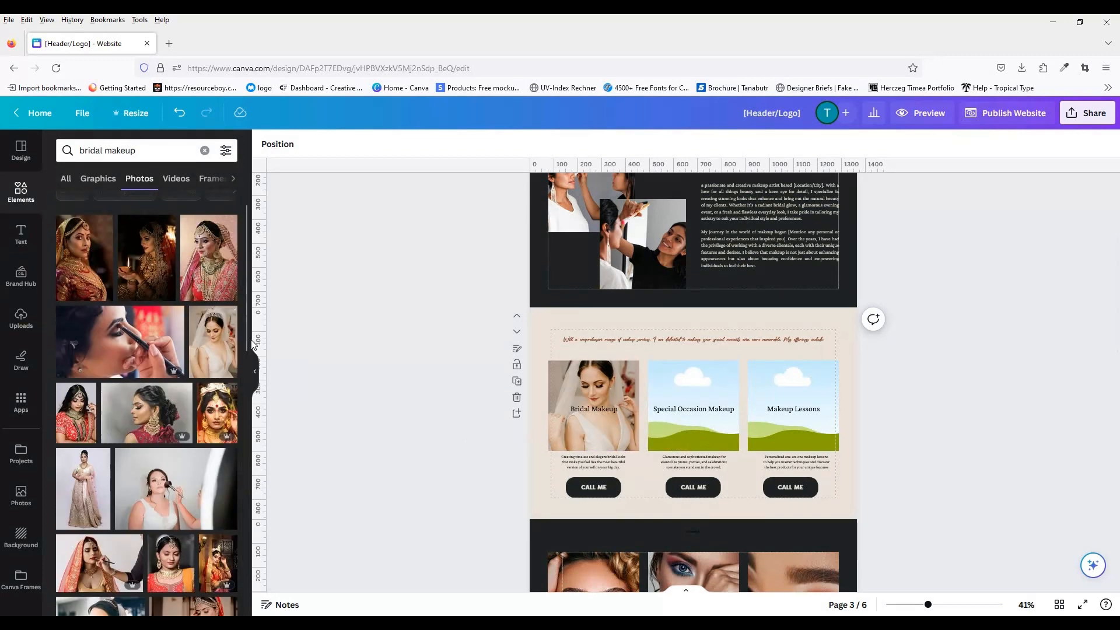
scroll(246, 367, "down", 6)
left_click_drag(244, 389, 253, 491)
left_click(87, 382)
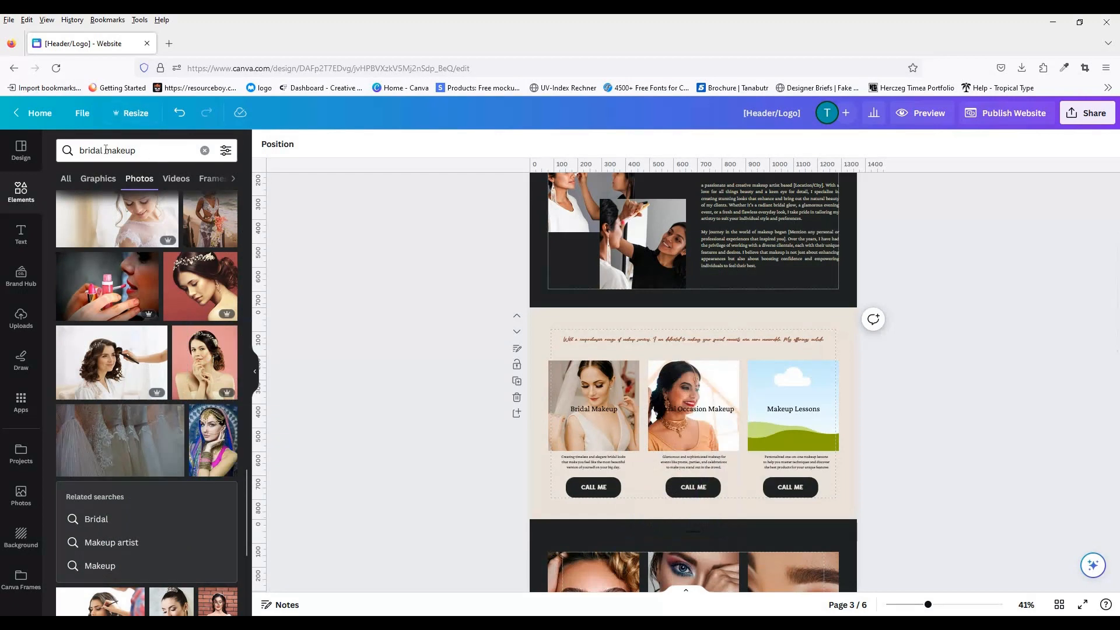
Step: Search photos for "special makeup" and "makeup", and fill the Special Occasion Makeup frame with the close-up of a curly-haired woman
left_click_drag(103, 151, 47, 142)
type("special")
key("Return")
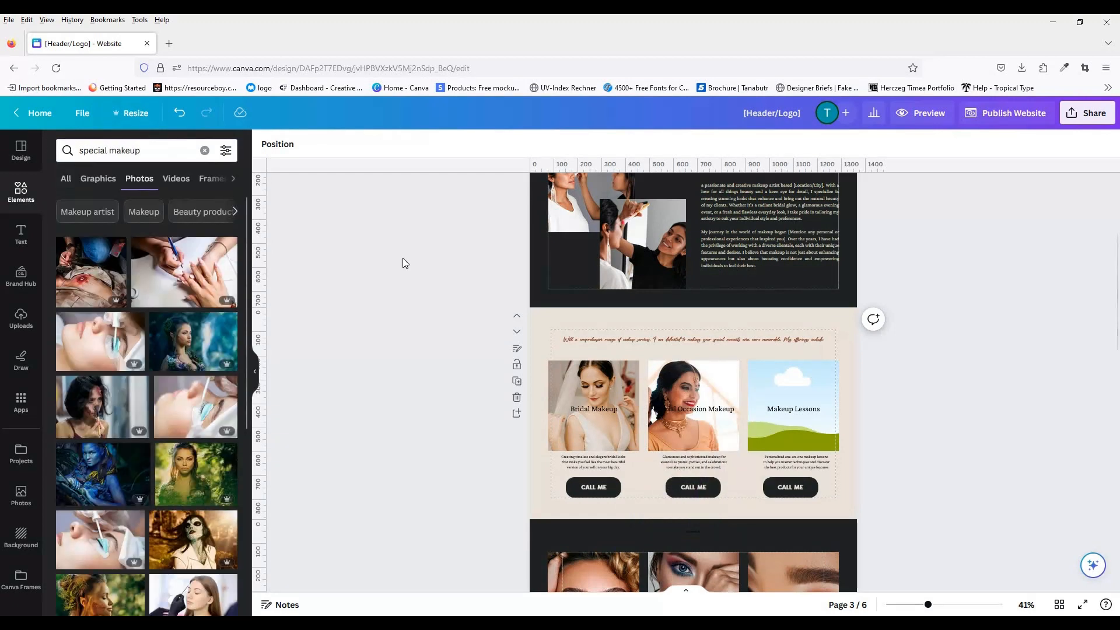
left_click_drag(246, 285, 252, 410)
double_click(97, 150)
key("BackSpace")
key("Return")
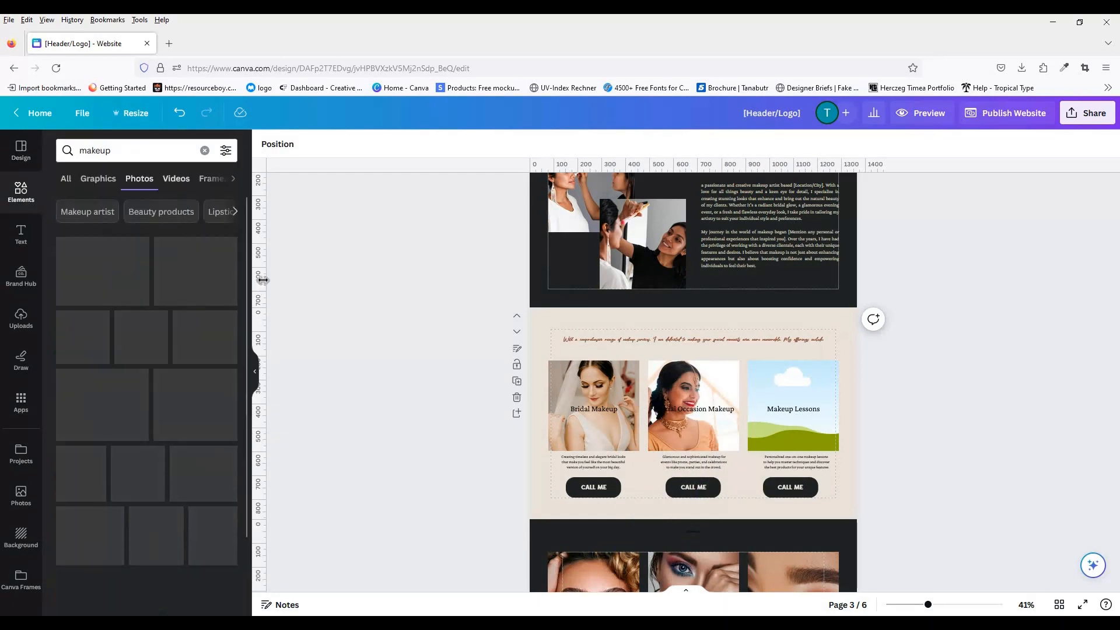
Step: Search photos for "makeup lesson" with a filter applied and fill the Makeup Lessons frame with the long-haired woman beside an eyeshadow palette
left_click(95, 150)
type("makeup lesson")
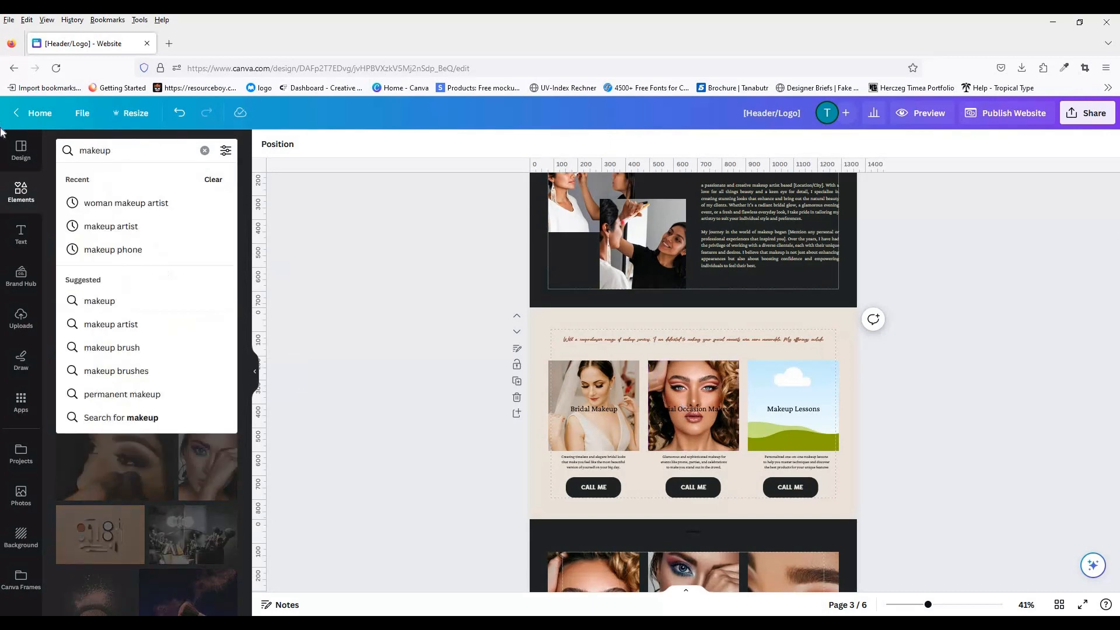
key("Return")
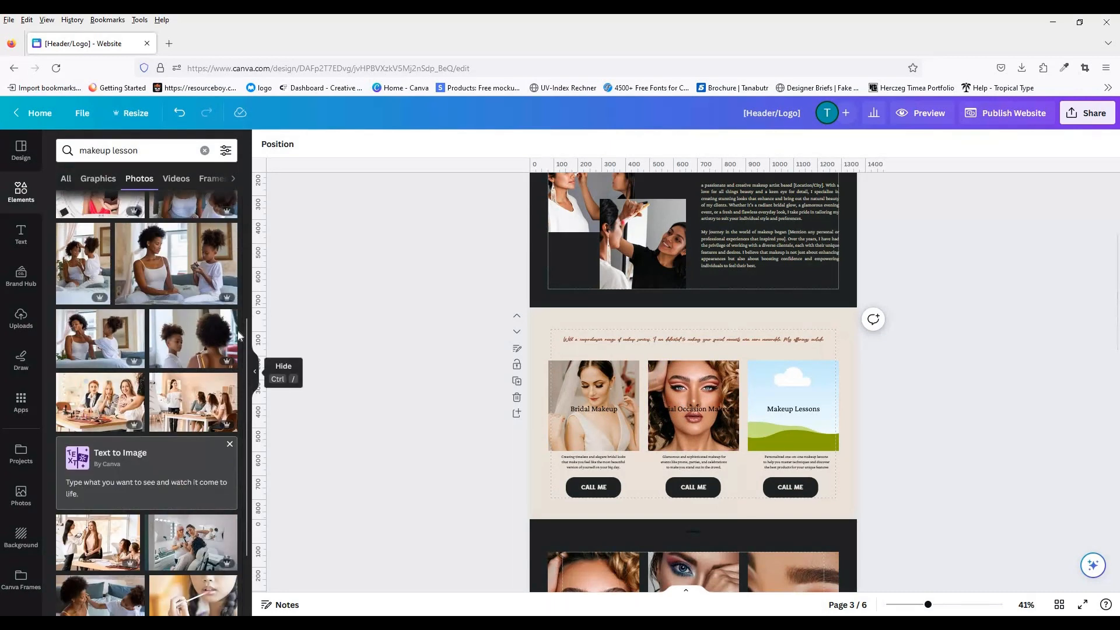
left_click(226, 151)
scroll(80, 484, "down", 1)
left_click(72, 458)
left_click(297, 410)
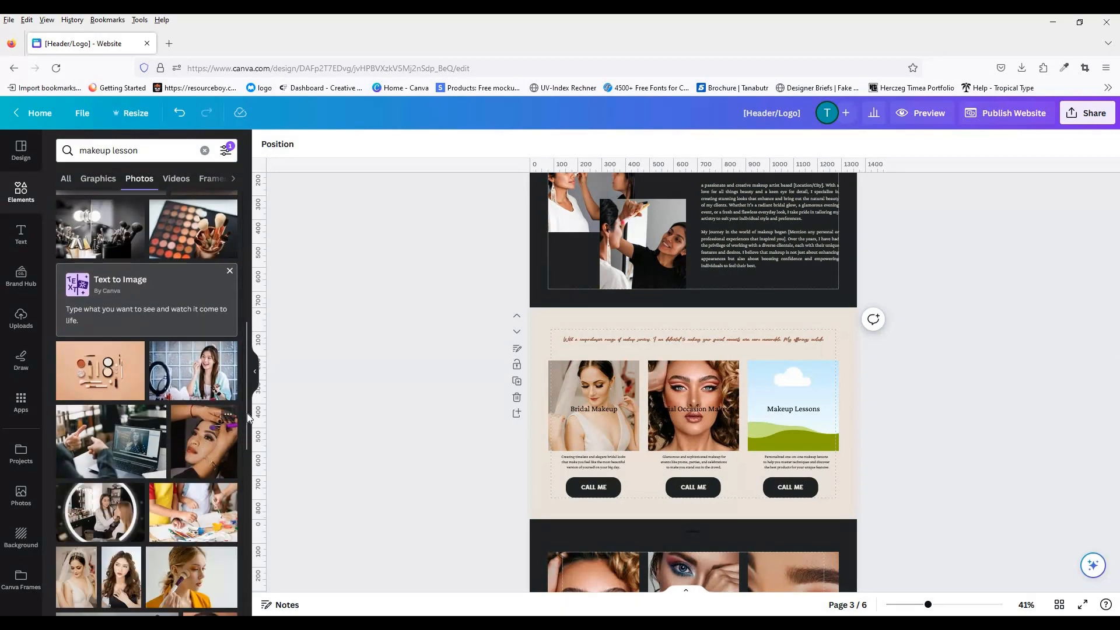
scroll(244, 412, "down", 5)
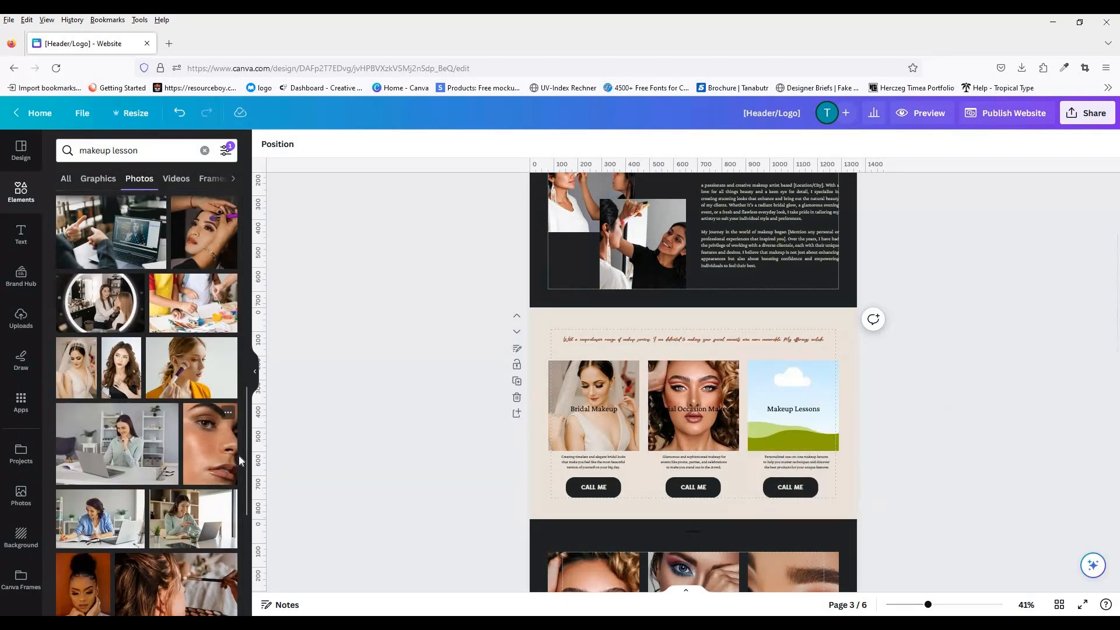
mouse_move(176, 584)
left_mouse_down()
mouse_move(794, 420)
mouse_move(793, 408)
left_mouse_up()
Step: Add a rounded square shape behind the Bridal Makeup title and flatten it into a low banner across the photo
left_click(21, 193)
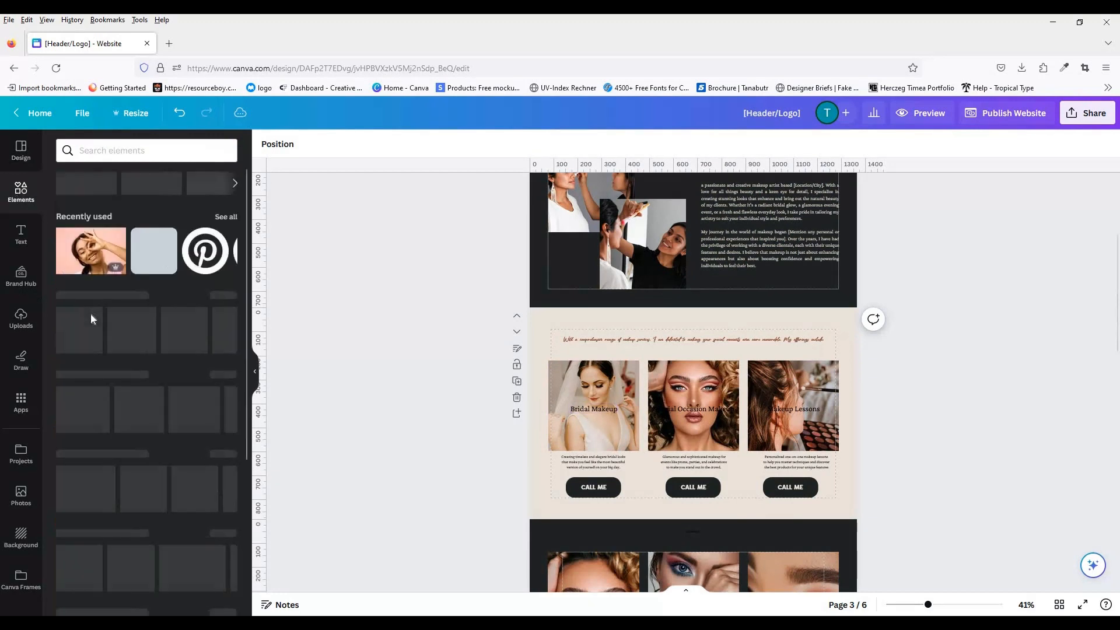
left_click(163, 260)
left_click_drag(693, 391, 594, 393)
scroll(594, 393, "up", 5)
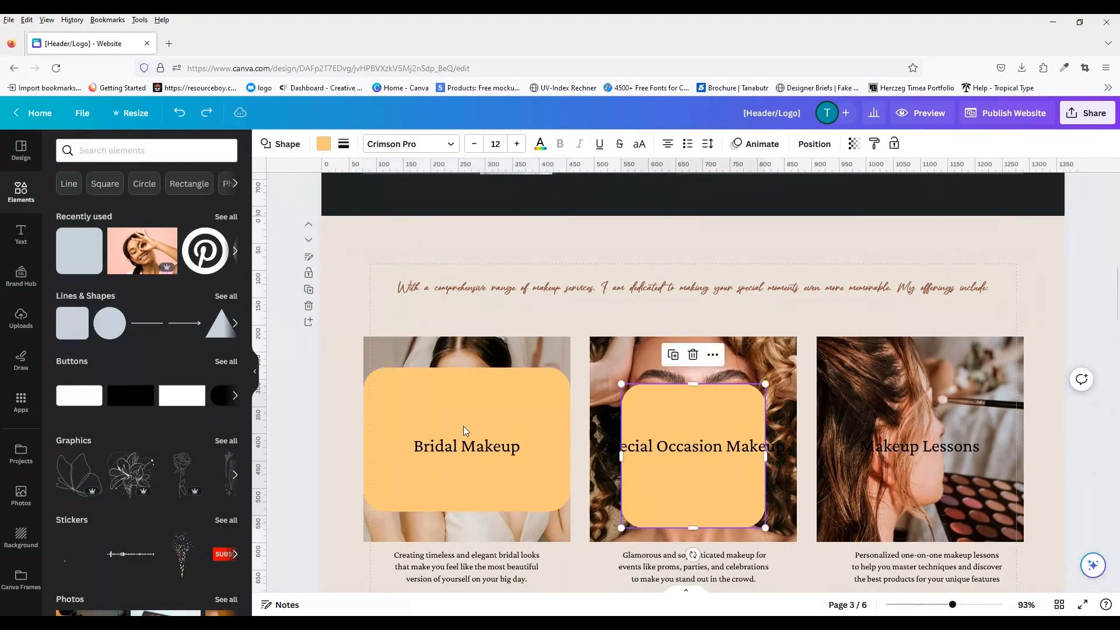
left_click_drag(473, 423, 473, 424)
left_click_drag(468, 512, 465, 469)
Step: Restyle the Bridal Makeup banner with corner rounding 0, a narrower width around the title and the near-black document colour
left_click(343, 145)
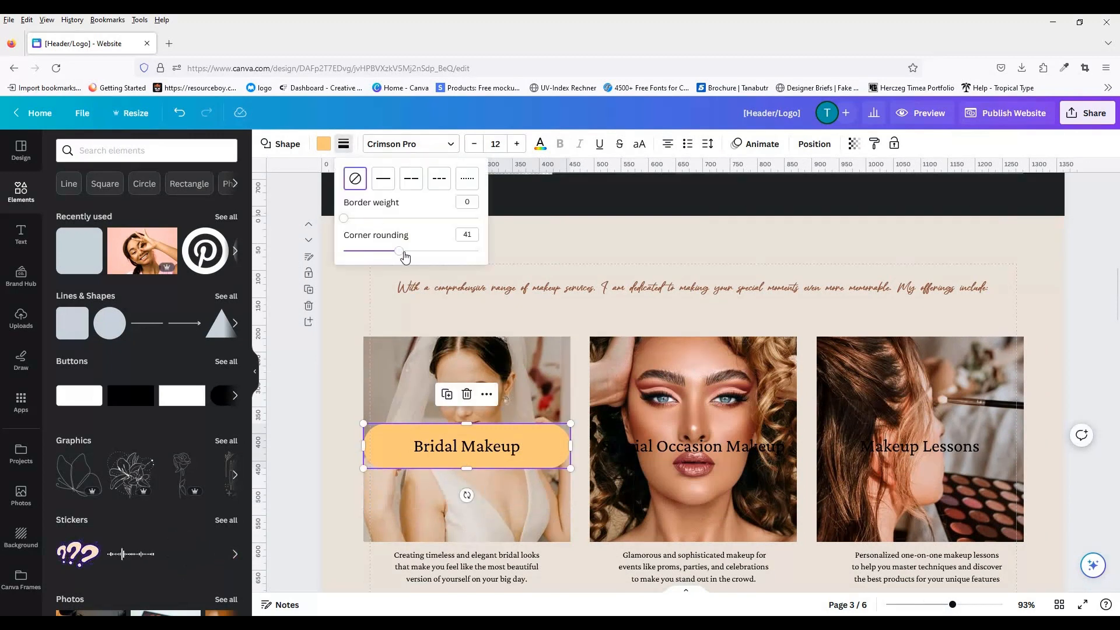
left_click_drag(396, 252, 342, 252)
left_click_drag(363, 443, 389, 446)
left_click_drag(571, 446, 542, 446)
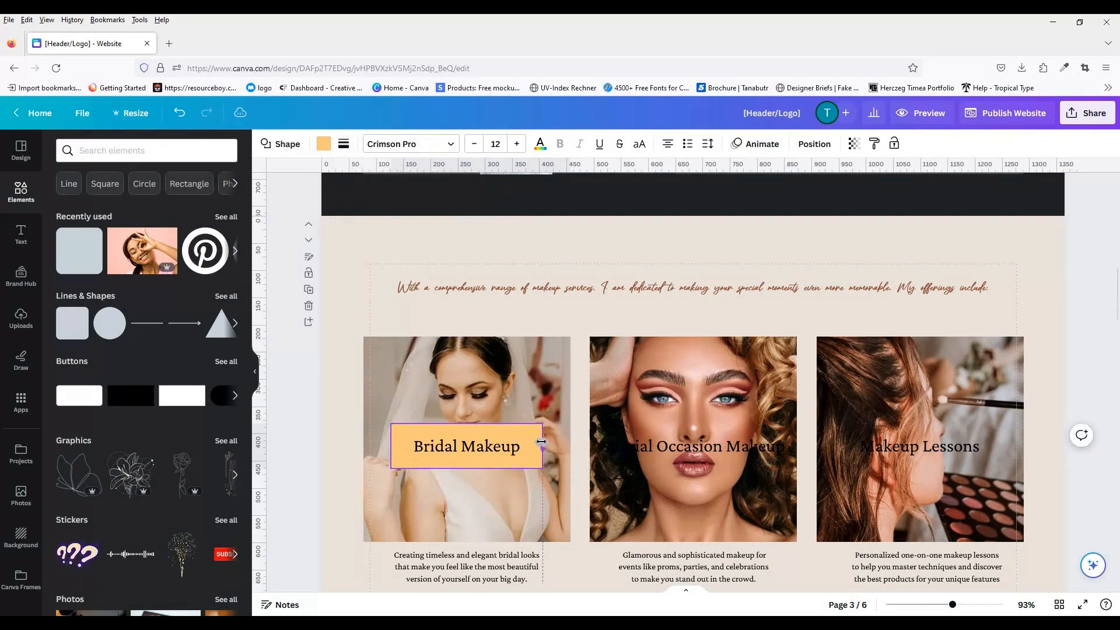
left_click(323, 144)
left_click(162, 215)
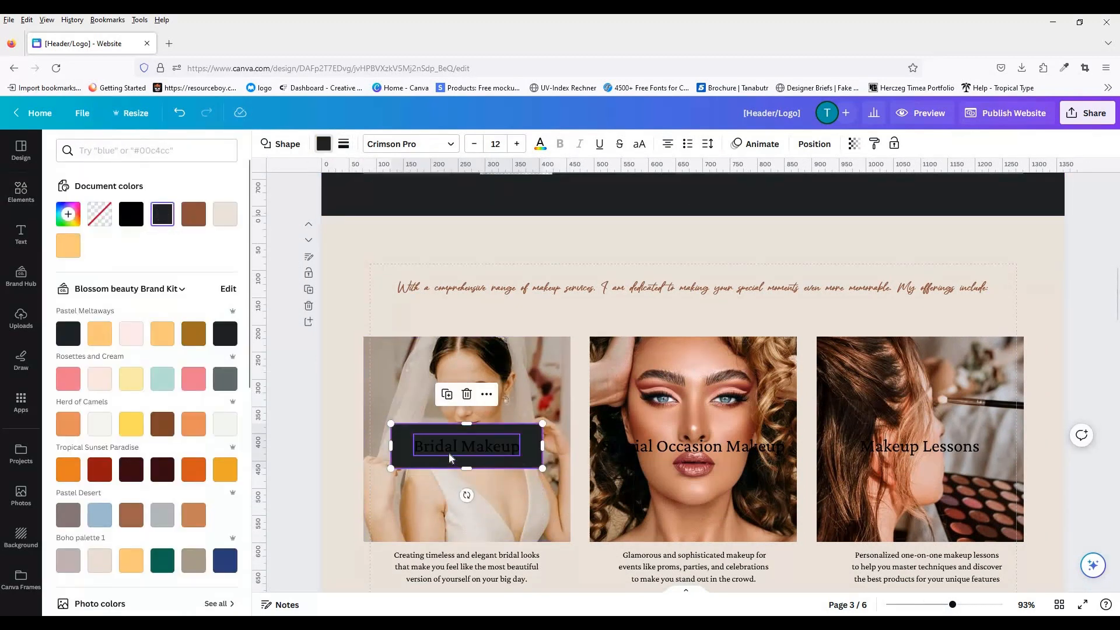
Step: Set the Bridal Makeup title in uppercase and recolour it with the light beige document colour
left_click(450, 453)
left_click(432, 146)
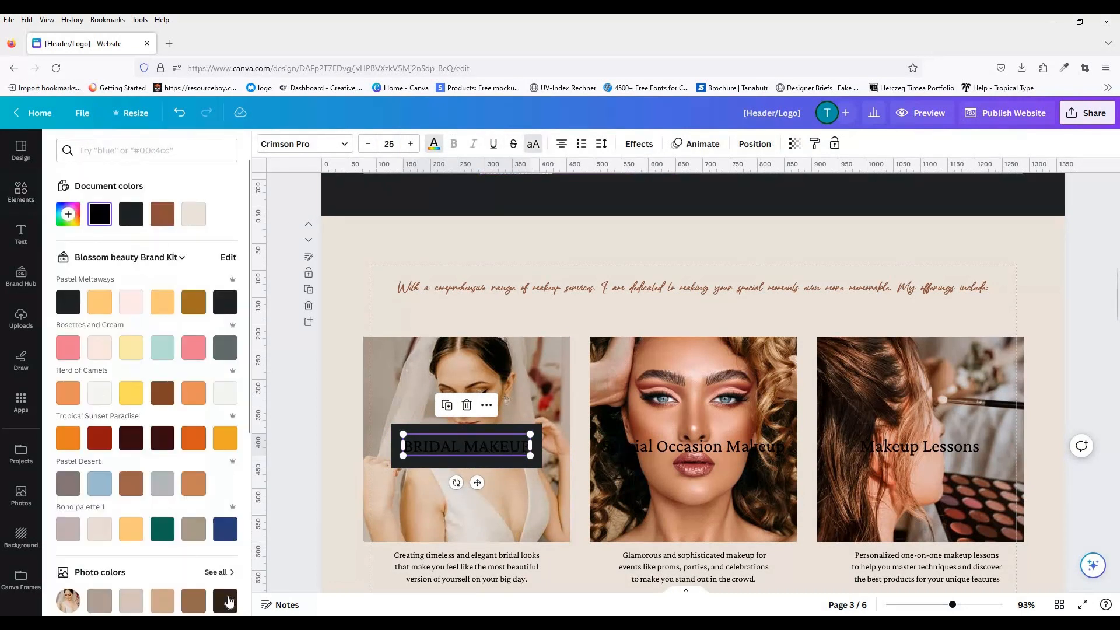
left_click(693, 447)
left_click(466, 447)
Step: Copy the Bridal Makeup title's style to the other two card titles and shorten the middle title to "Special Makeup"
left_click(815, 144)
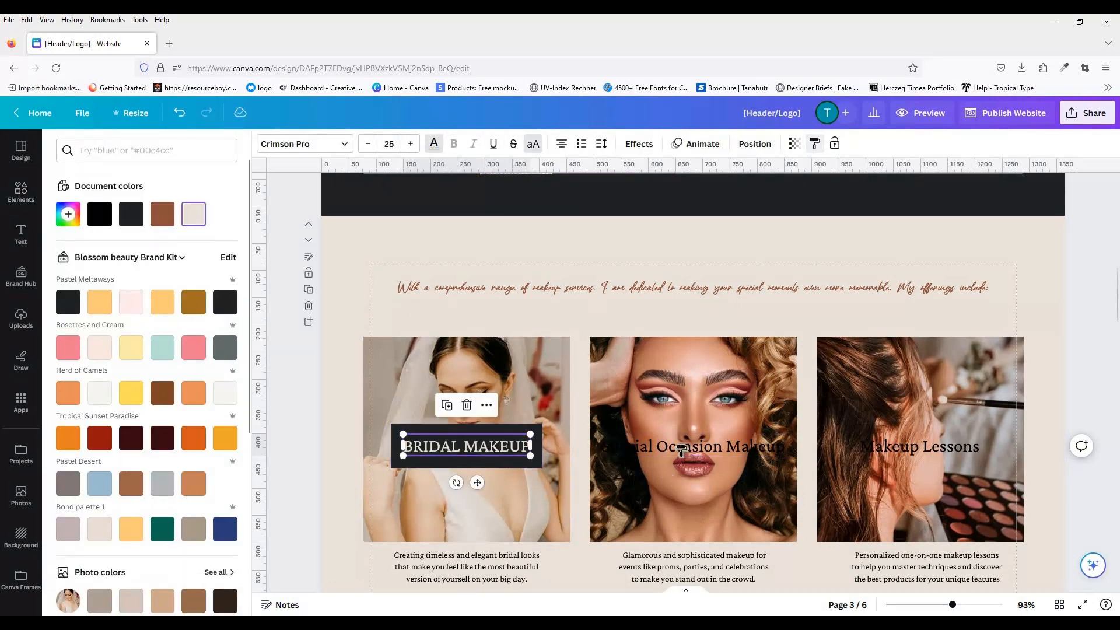
left_click(681, 449)
left_click(446, 454)
left_click(815, 144)
left_click(919, 447)
left_click(663, 446)
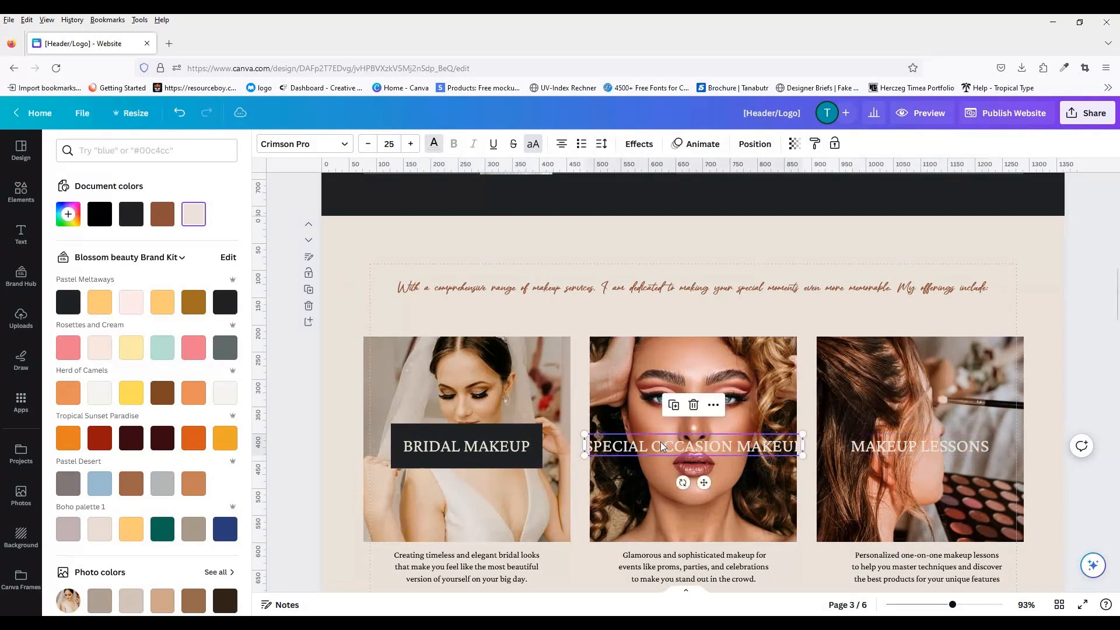
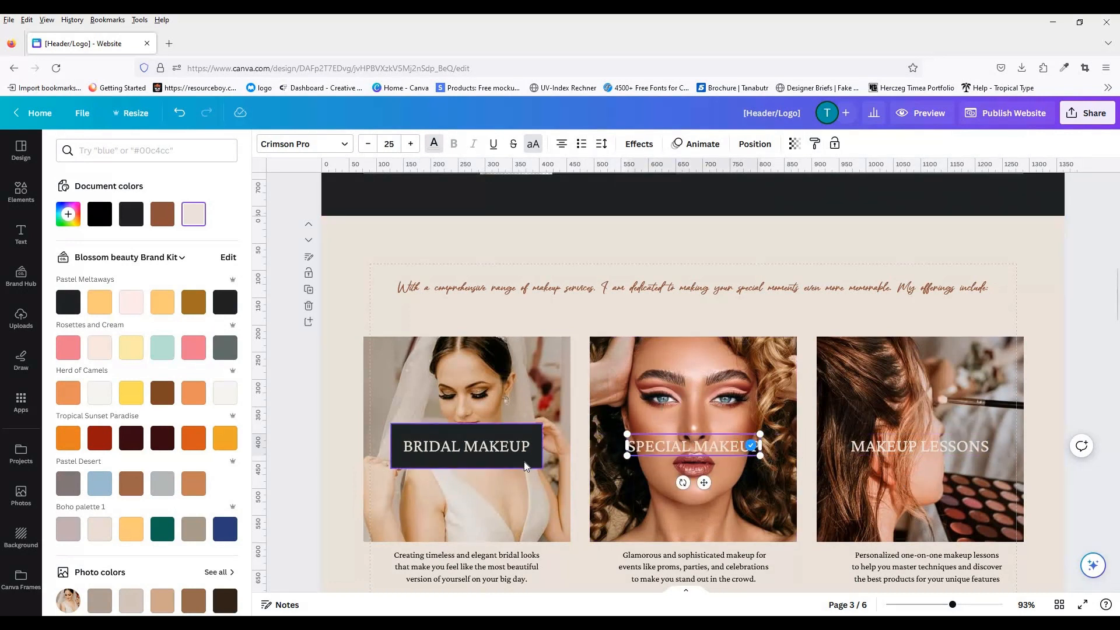
Step: Place copies of the dark banner behind the Special Makeup and Makeup Lessons titles, level with the first one
left_click_drag(525, 465, 980, 467)
left_click(693, 446, "shift")
left_click(467, 446, "shift")
left_click(814, 144)
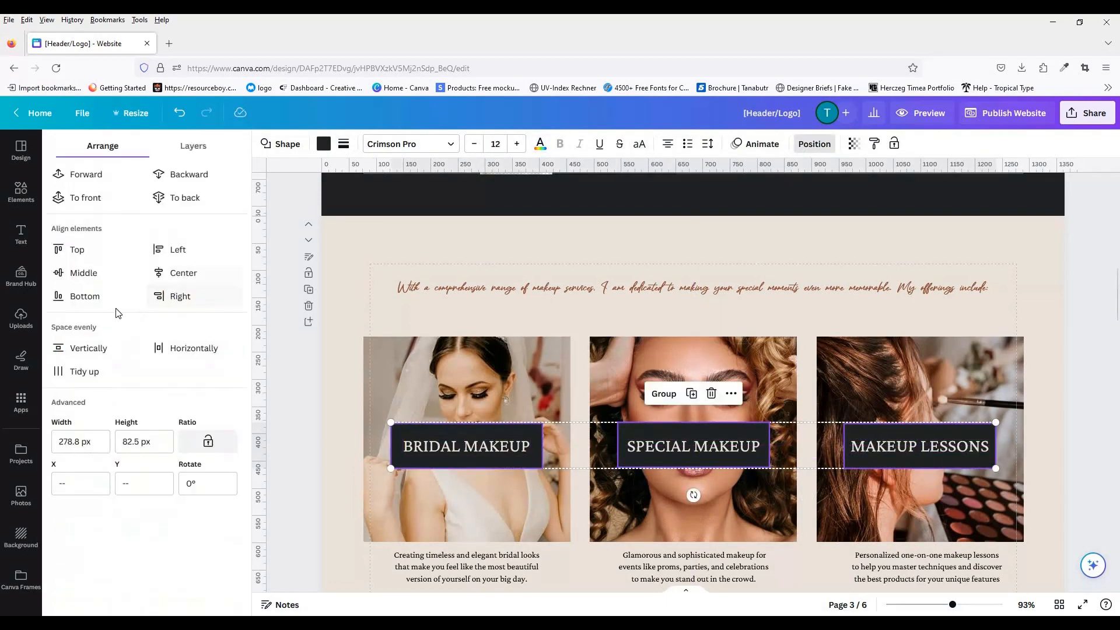
left_click(269, 428)
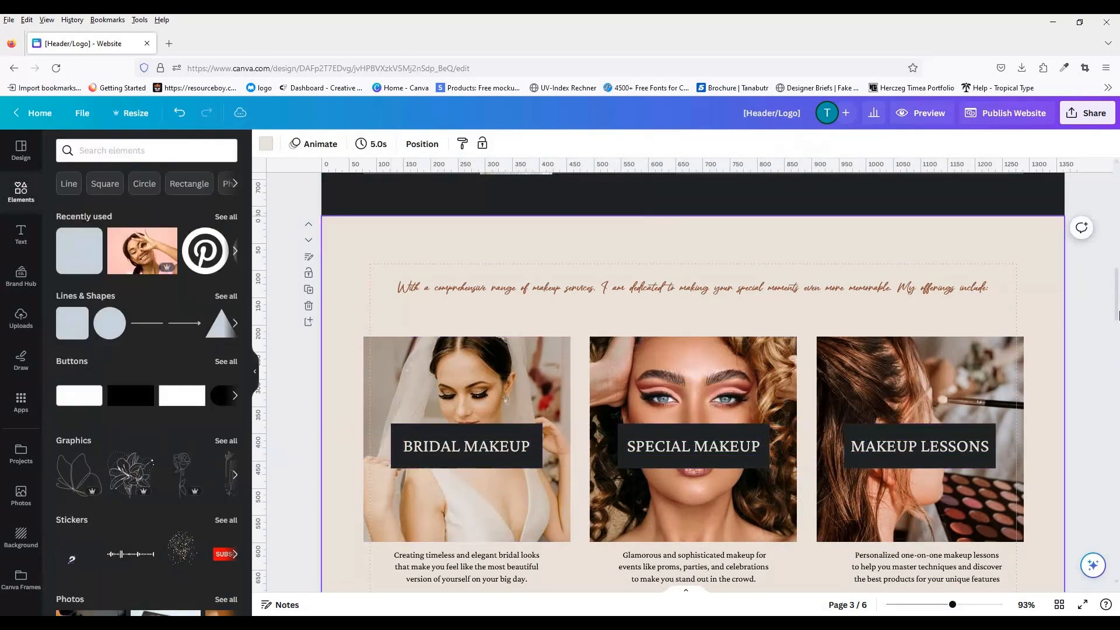
Step: Narrow the Services intro text so it wraps onto several lines and centre it above the cards
left_click_drag(1119, 316, 1119, 325)
left_click(410, 219)
left_click_drag(395, 218, 362, 218)
left_click_drag(991, 218, 845, 226)
left_click_drag(705, 219, 795, 217)
Step: Reduce the corner rounding of the three Call Me buttons so their corners are only slightly rounded
left_click_drag(1118, 316, 1119, 322)
left_click(515, 509)
left_click(693, 507, "shift")
left_click(913, 505, "shift")
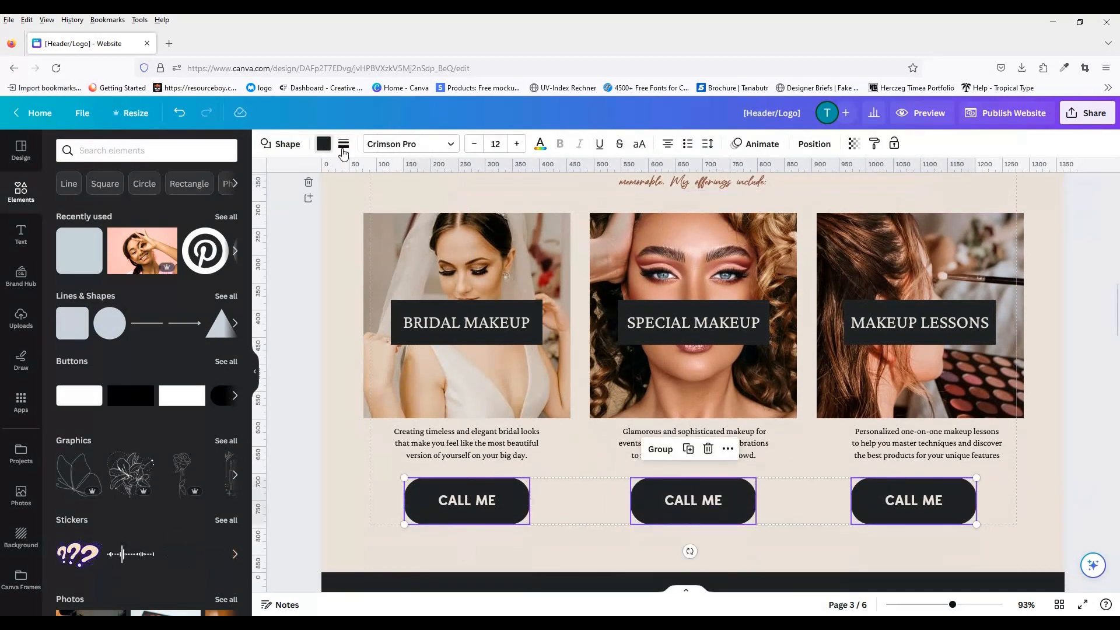
left_click(343, 143)
left_click_drag(390, 249, 355, 249)
Step: Set the three card descriptions to size 13 and change the card text font to DT Nightingale Light
left_click(467, 444)
left_click(693, 443, "shift")
left_click(927, 444, "shift")
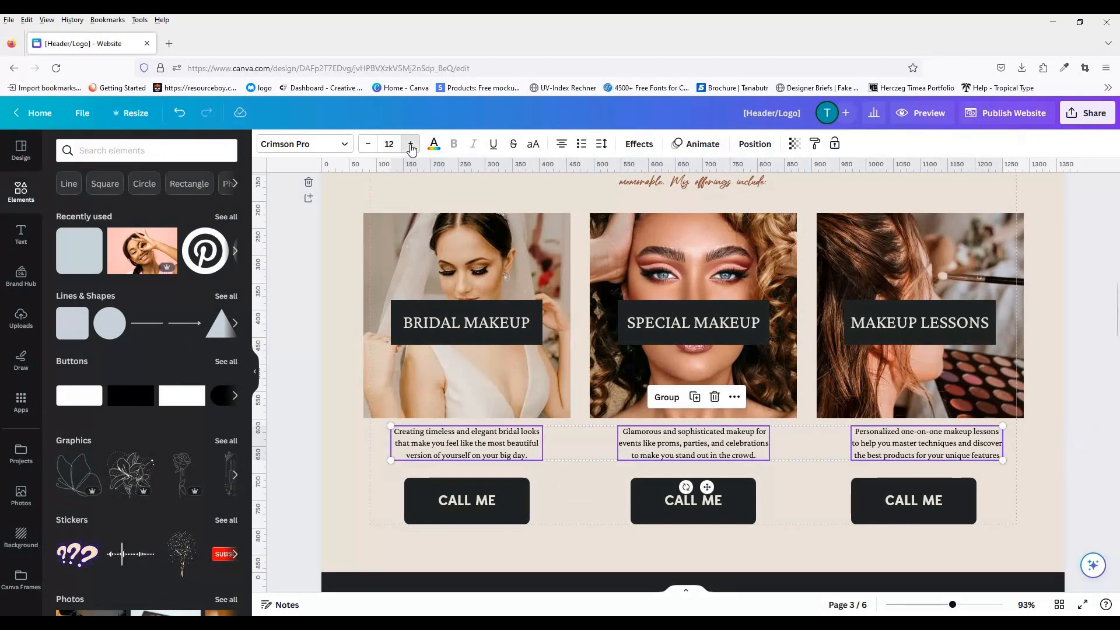
left_click(411, 144)
left_click(304, 143)
left_click(122, 404)
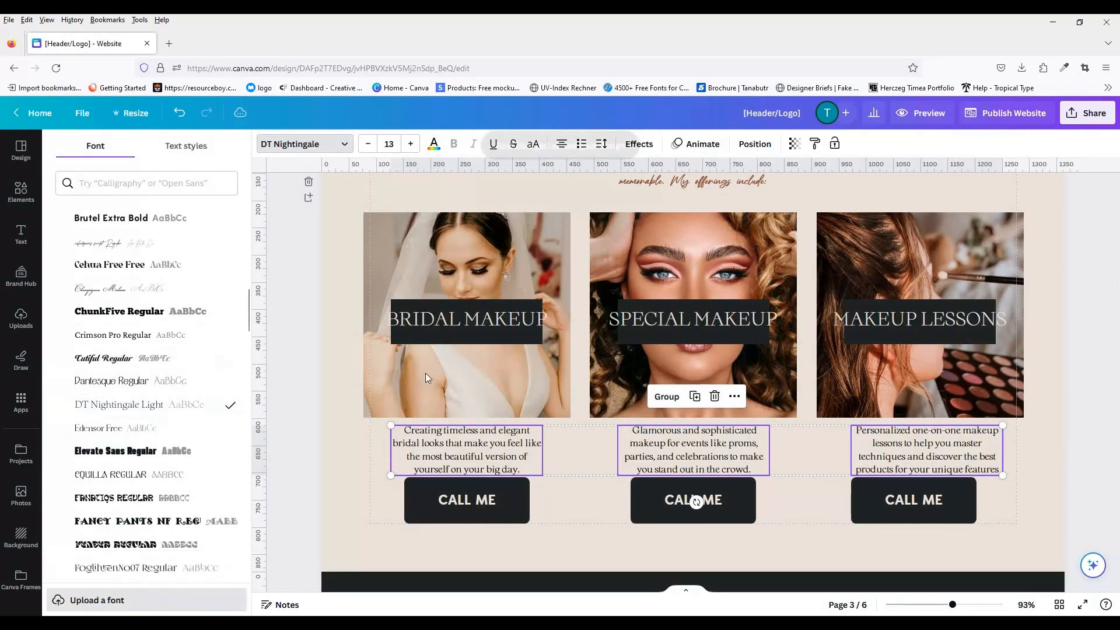
Step: Reduce the three card titles to size 19 so they fit inside their banners
left_click(467, 318)
left_click(693, 318, "shift")
left_click(920, 318, "shift")
left_click(365, 145)
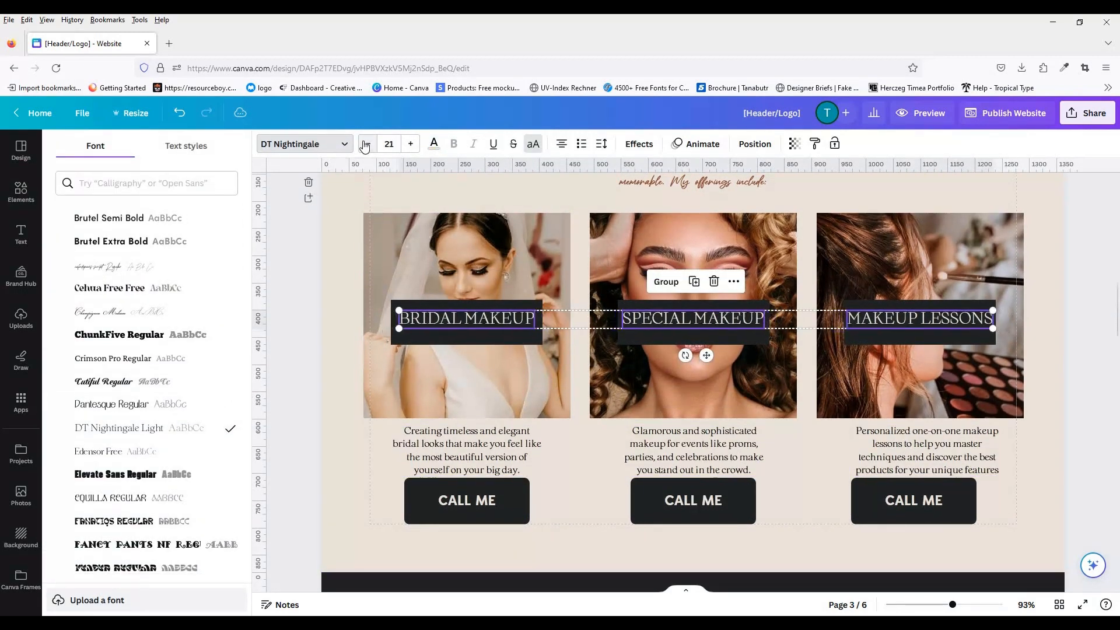
Step: Make the three dark title banners semi-transparent so the photos show through
left_click(538, 332)
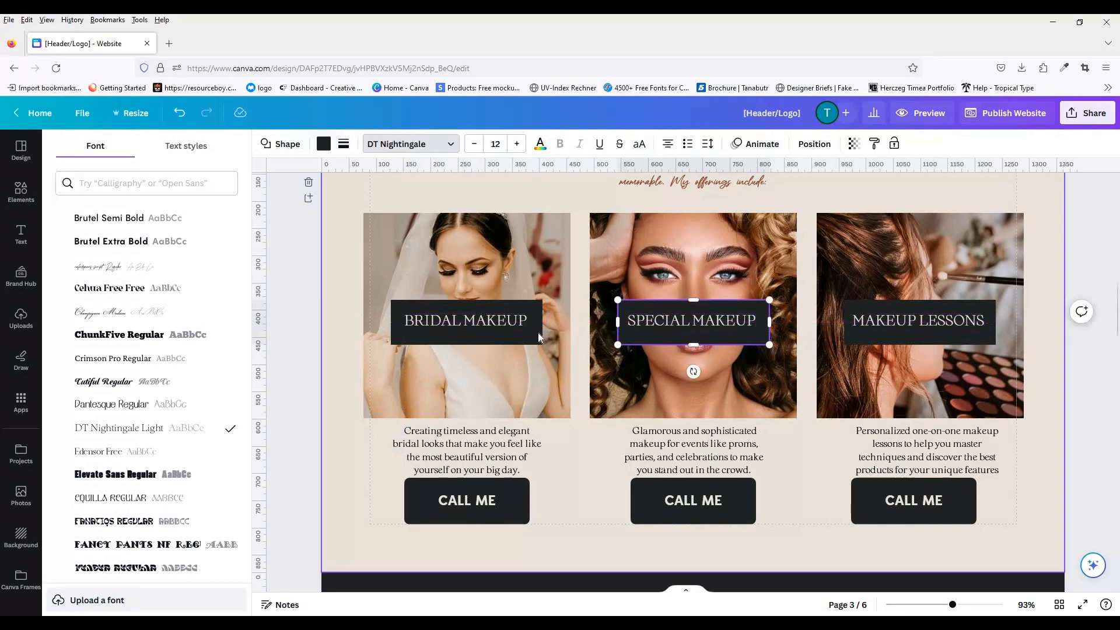
left_click(854, 143)
left_click_drag(840, 191, 817, 190)
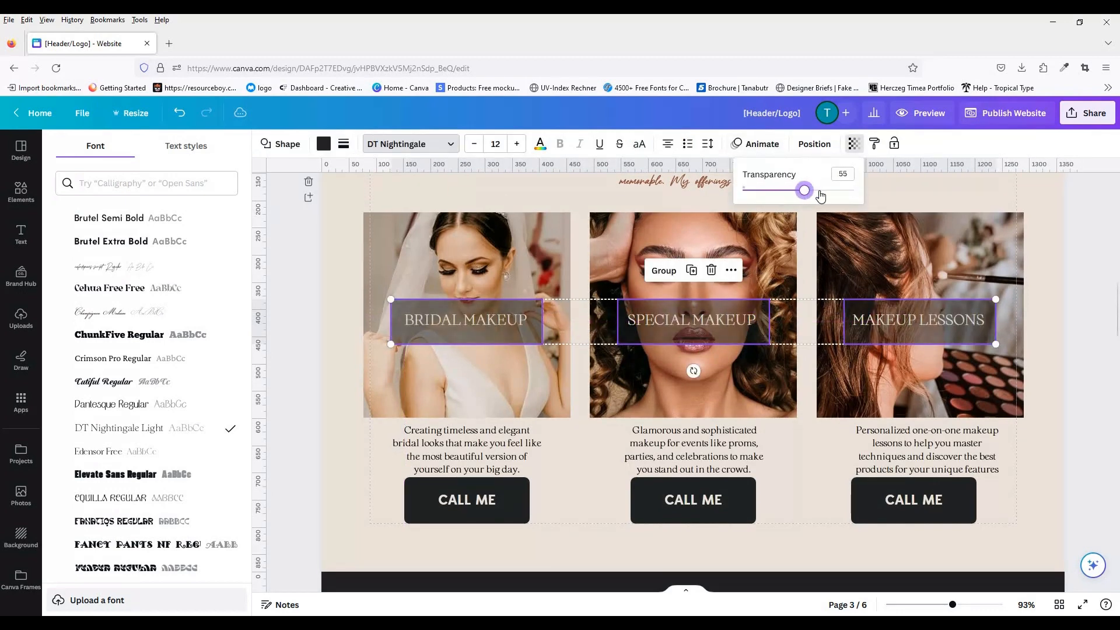
Step: Align each card title to the centre and middle of its banner
left_click(498, 322)
left_click(861, 144)
left_click(681, 327)
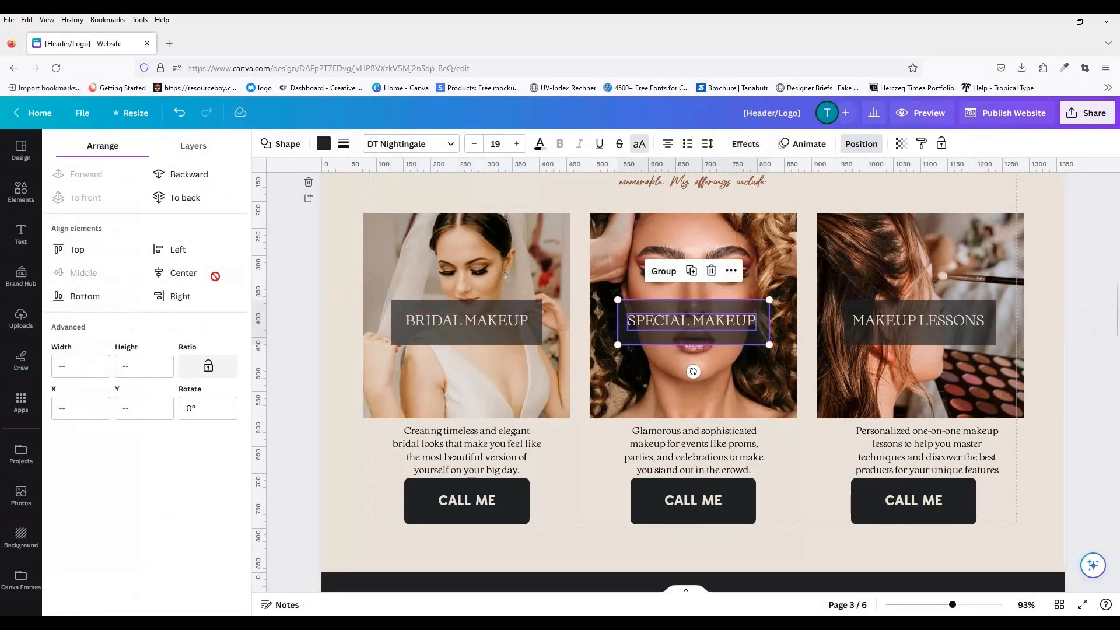
Step: Widen the three card descriptions to match the width of the photos above them
left_click(466, 449)
left_click_drag(388, 444, 364, 444)
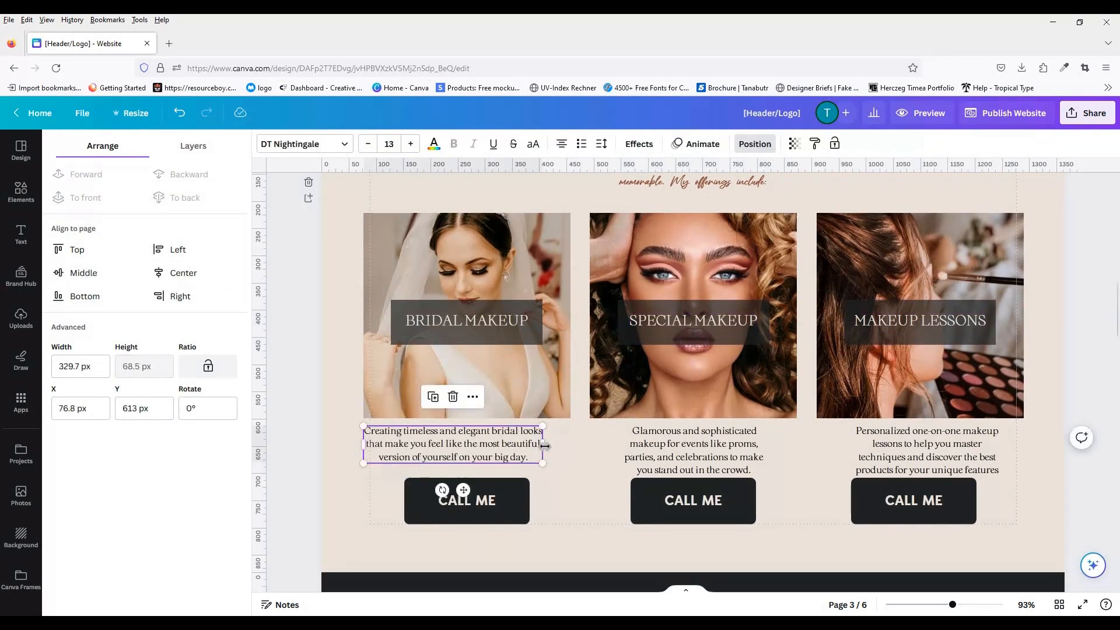
left_click_drag(545, 446, 589, 449)
double_click(693, 450)
left_click_drag(770, 449, 817, 449)
double_click(893, 450)
double_click(1003, 451)
key("ctrl+z")
left_click_drag(1003, 452, 1025, 453)
left_click_drag(851, 450, 817, 449)
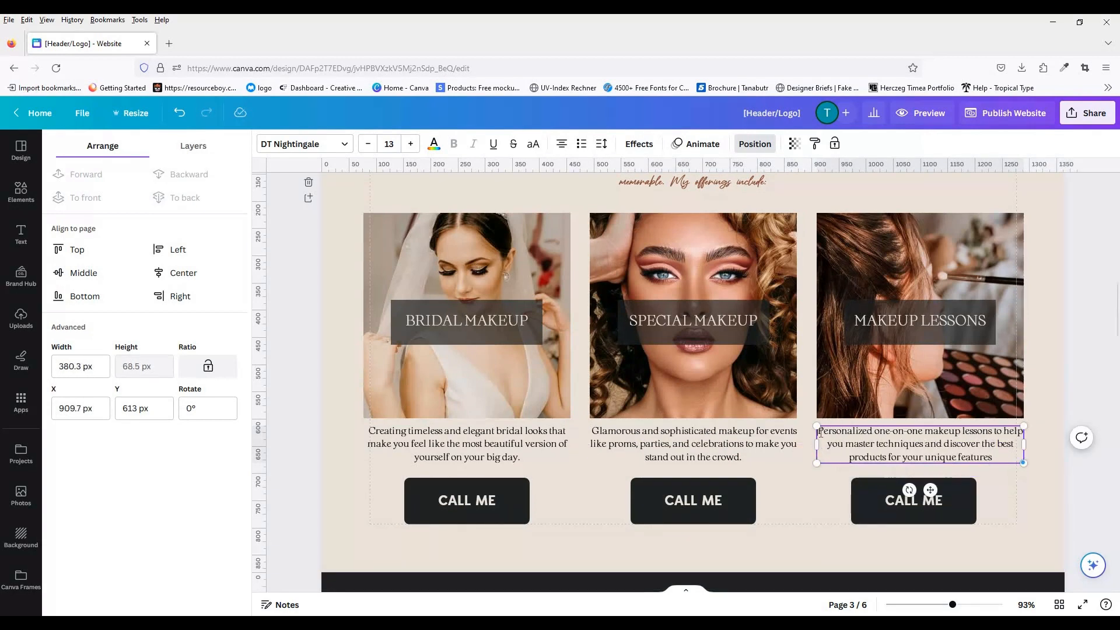
Step: Nudge the three card descriptions down together to Y 618 px
left_click(504, 435)
left_click(693, 443, "shift")
left_click(920, 443, "shift")
key("Down")
key("Down")
key("Down")
key("Down")
key("Down")
key("Down")
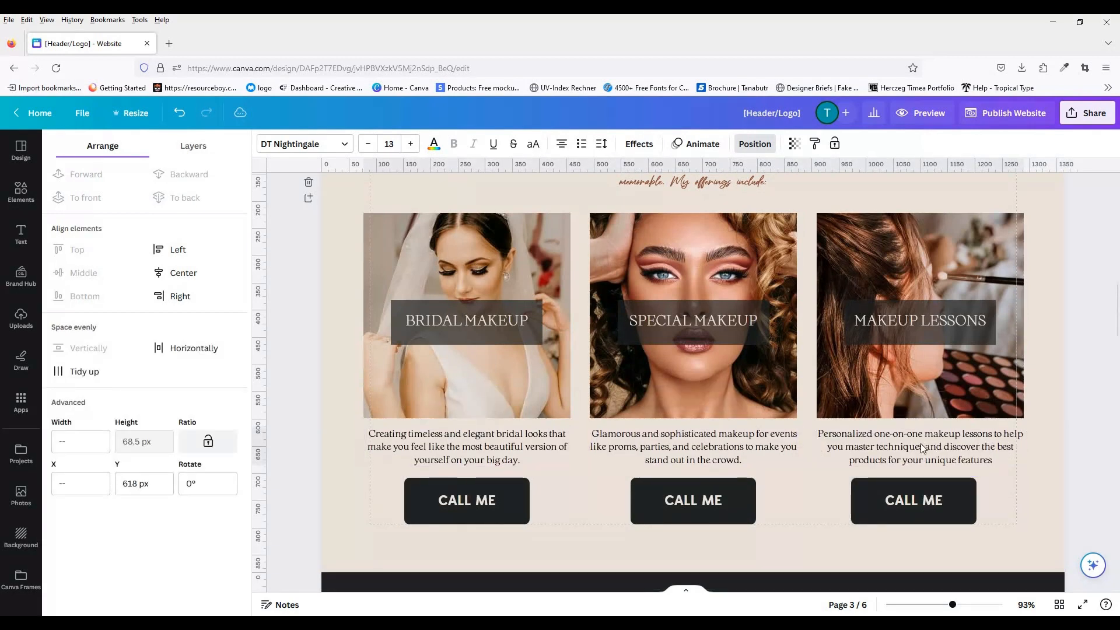
Step: Group each Call Me label with its button on all three cards
left_click(516, 505)
left_click(484, 502, "shift")
key("ctrl+g")
left_click(649, 506)
left_click(671, 503, "shift")
key("ctrl+g")
left_click(921, 502)
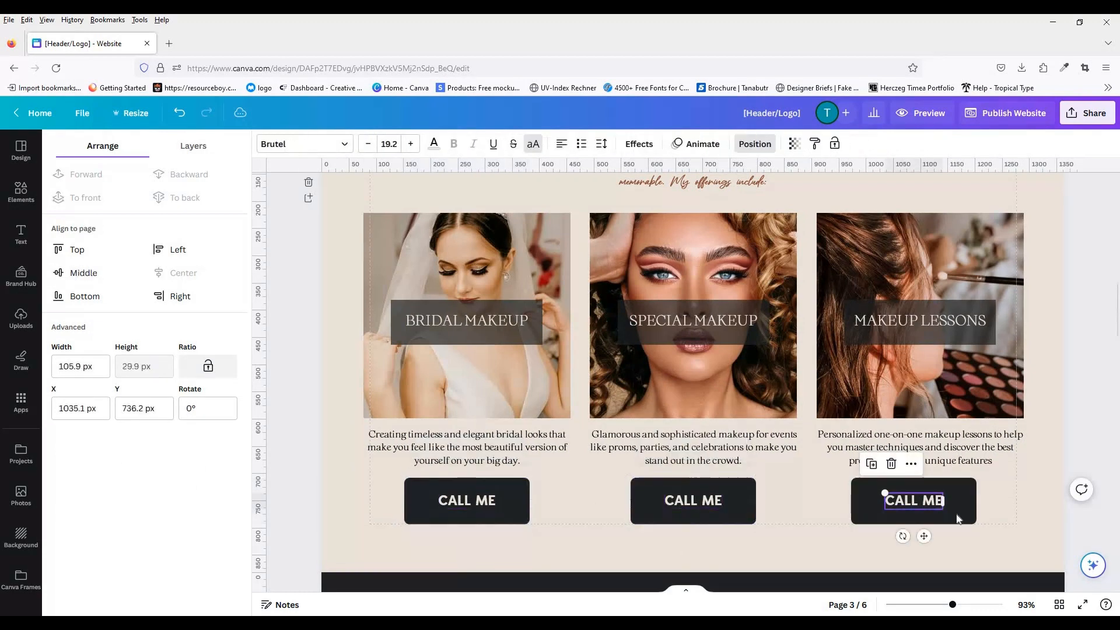
left_click(957, 515, "shift")
key("ctrl+g")
Step: Try aligning the card elements with their photos, including middle-aligning the Special Makeup title and banner with the photo
left_click(483, 500)
left_click(481, 447, "shift")
left_click(482, 360, "shift")
left_click(478, 320)
left_click(508, 338, "shift")
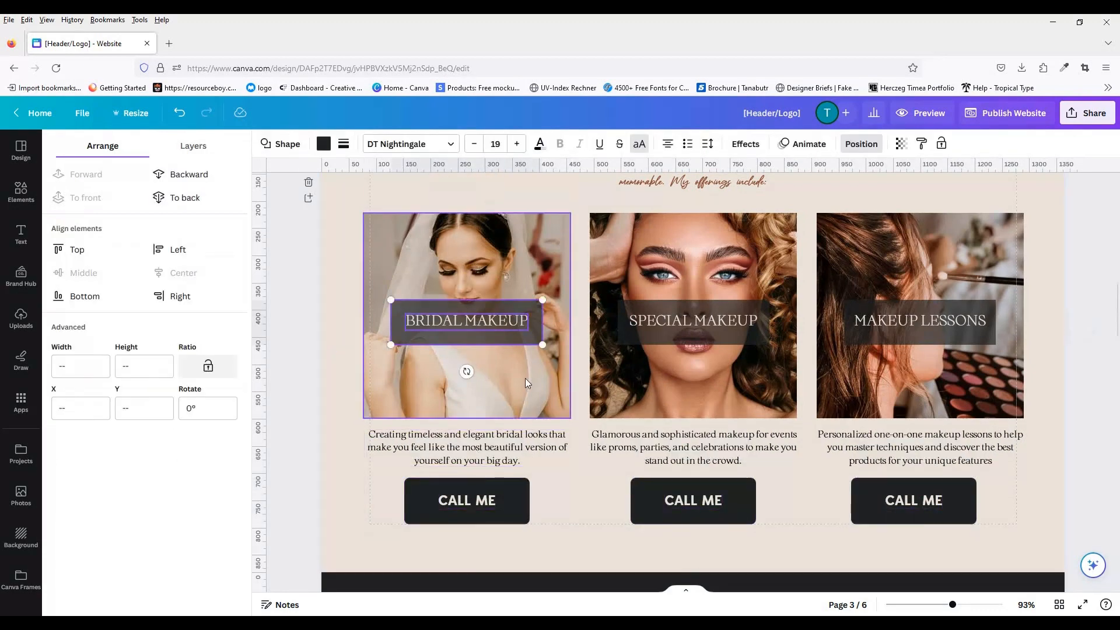
left_click(525, 378, "shift")
left_click(707, 321)
left_click(735, 339, "shift")
left_click(753, 371, "shift")
left_click(83, 272)
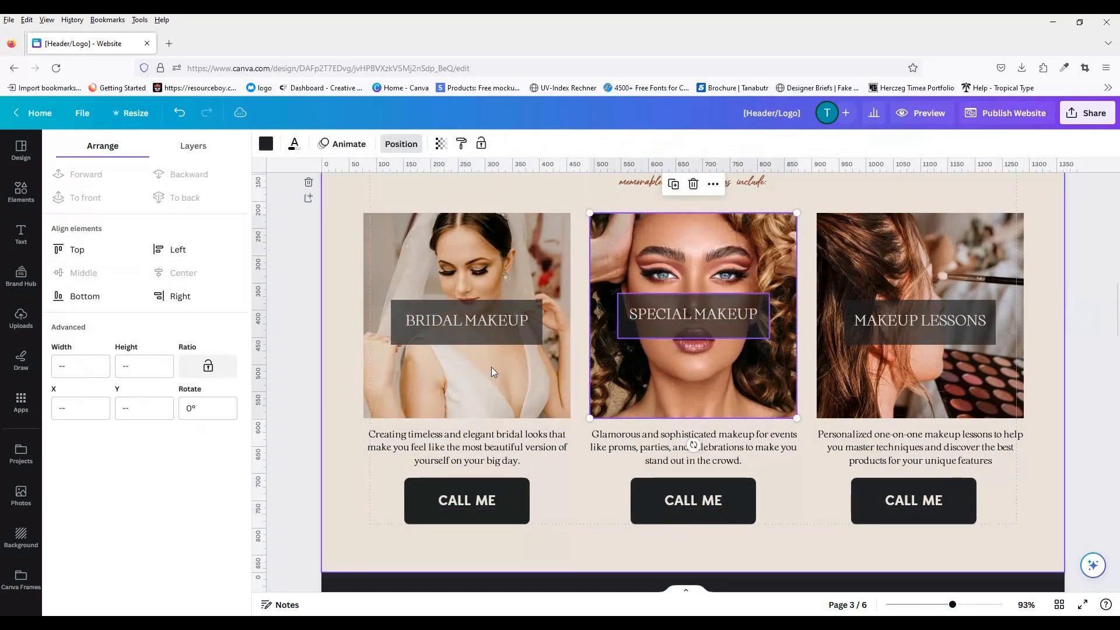
left_click(401, 144)
Step: Level the Special Makeup title and banner with the other cards, and raise all three title banners to the photos' vertical middle
left_click(519, 336)
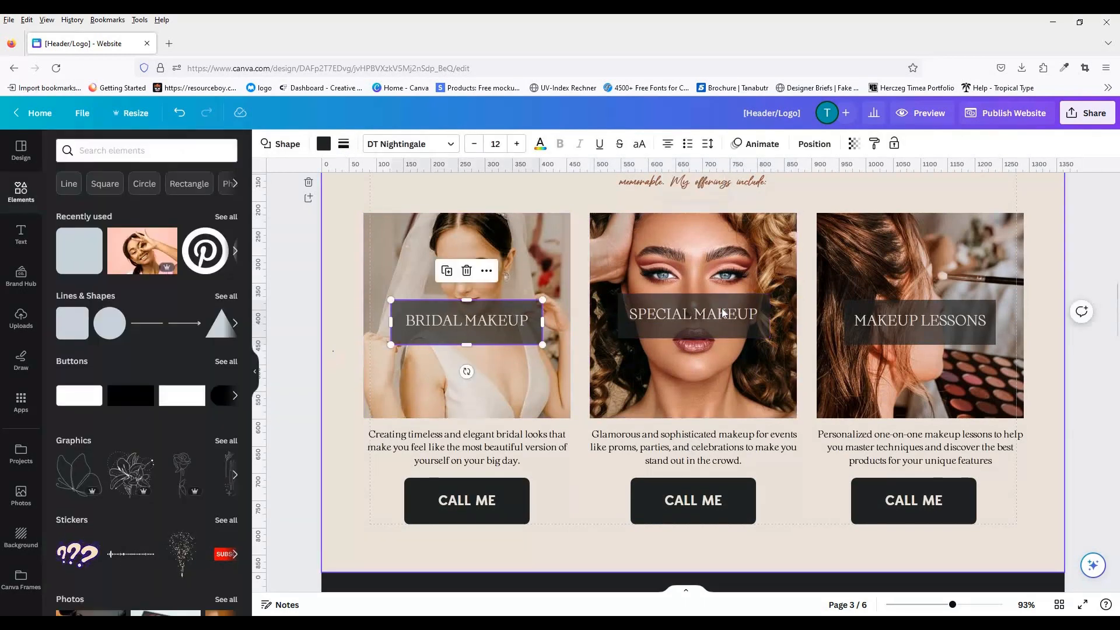
left_click_drag(725, 329, 725, 336)
left_click_drag(633, 313, 633, 320)
left_click(519, 337)
left_click(914, 323, "shift")
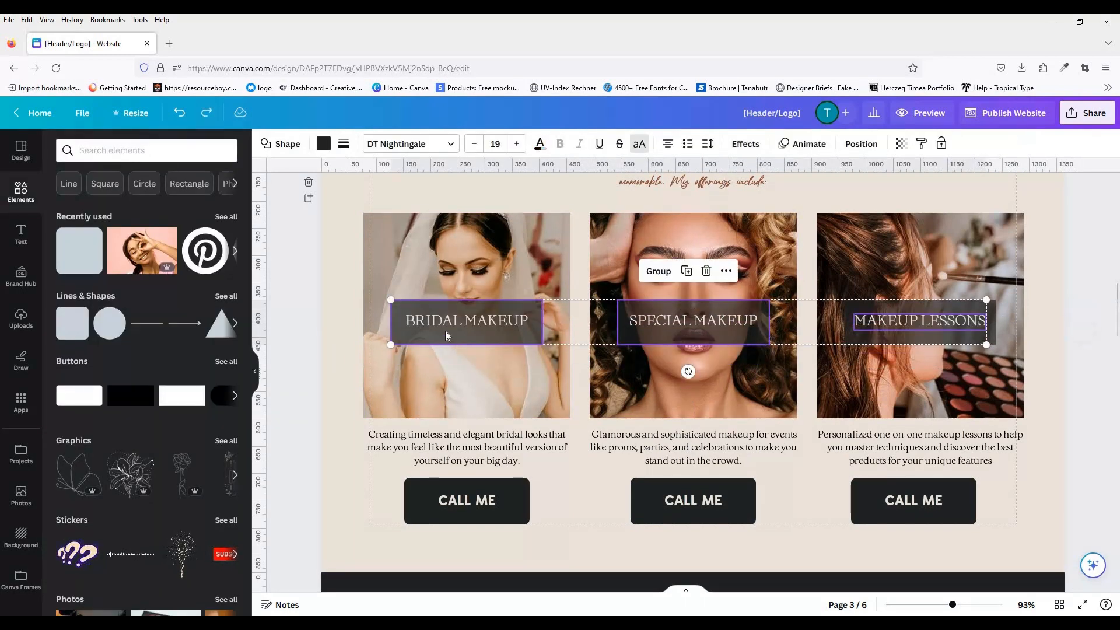
mouse_move(904, 329)
left_mouse_down()
mouse_move(904, 342)
mouse_move(904, 322)
left_mouse_up()
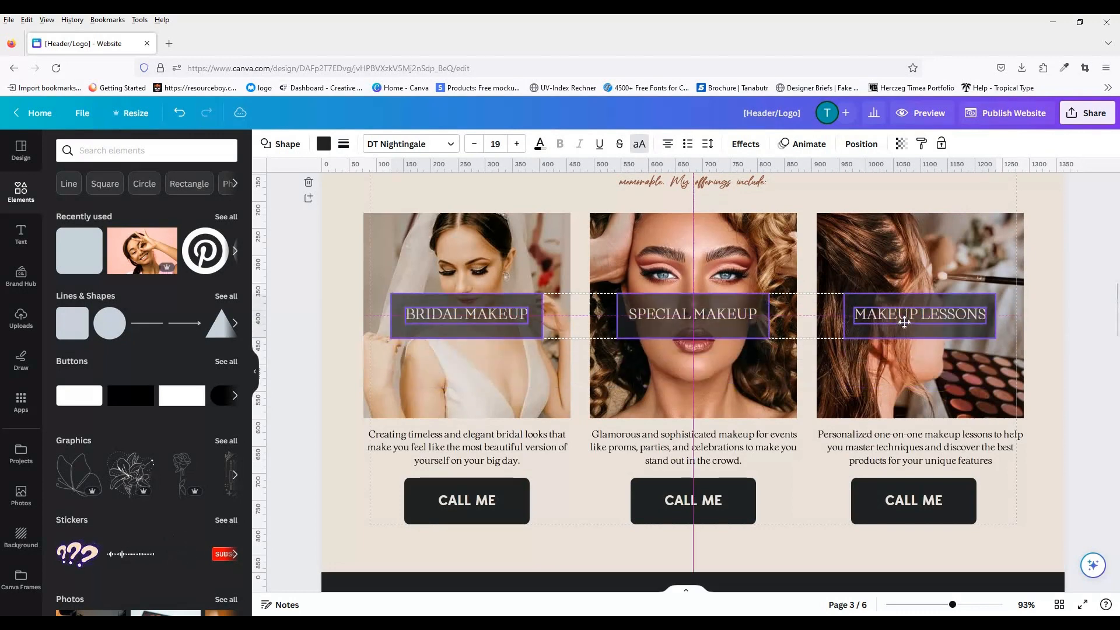
left_click(372, 373)
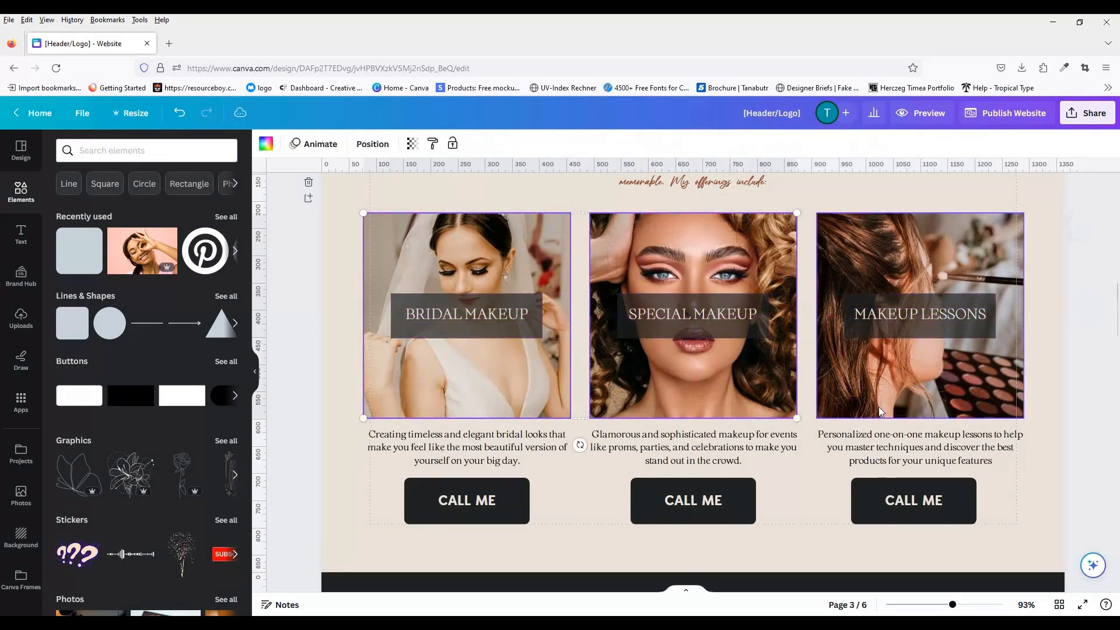
left_click(713, 184)
left_click(759, 418)
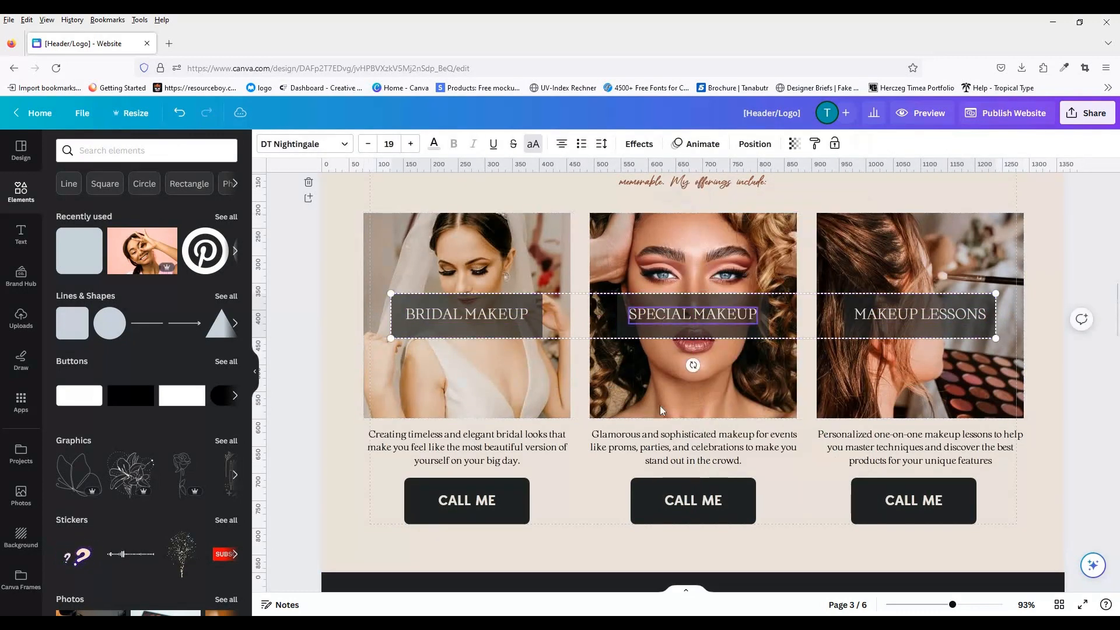
left_click(389, 407)
Step: Scale down the three Call Me buttons together on the Services page
left_click(439, 508)
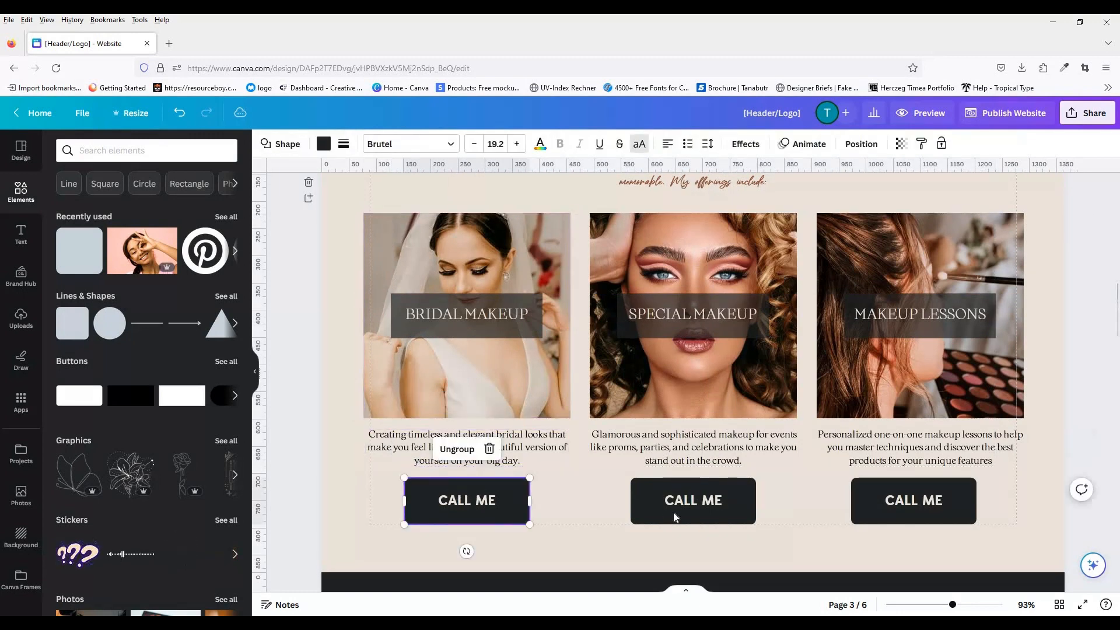
left_click(675, 516, "shift")
left_click(872, 519, "shift")
mouse_move(934, 610)
left_mouse_down()
mouse_move(920, 607)
mouse_move(931, 609)
left_mouse_up()
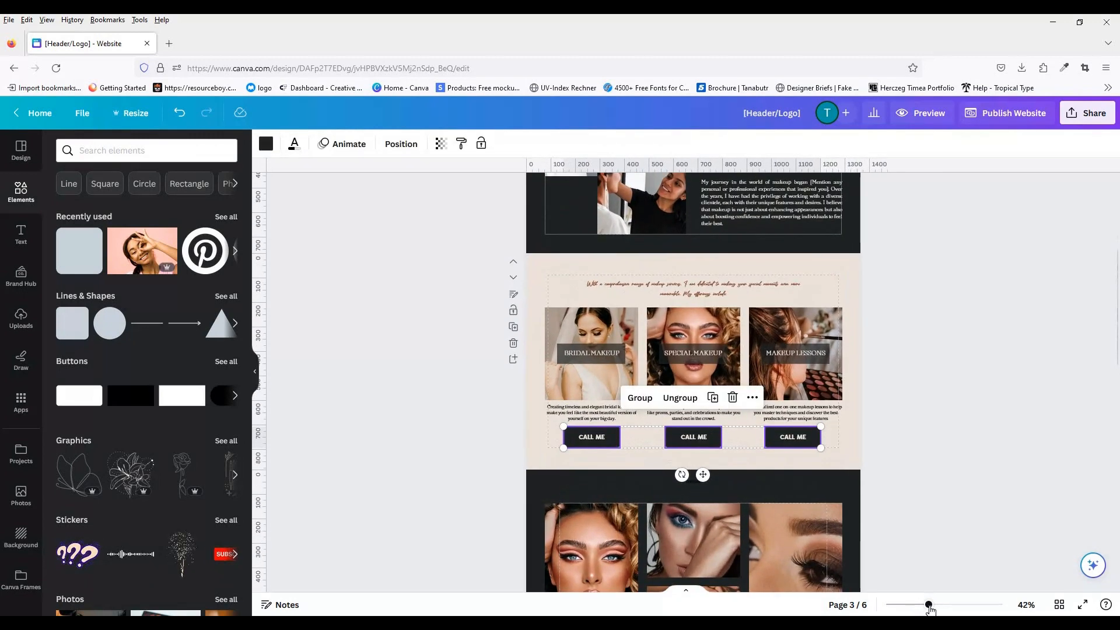
left_click(795, 421)
left_click(999, 467)
left_click(792, 442)
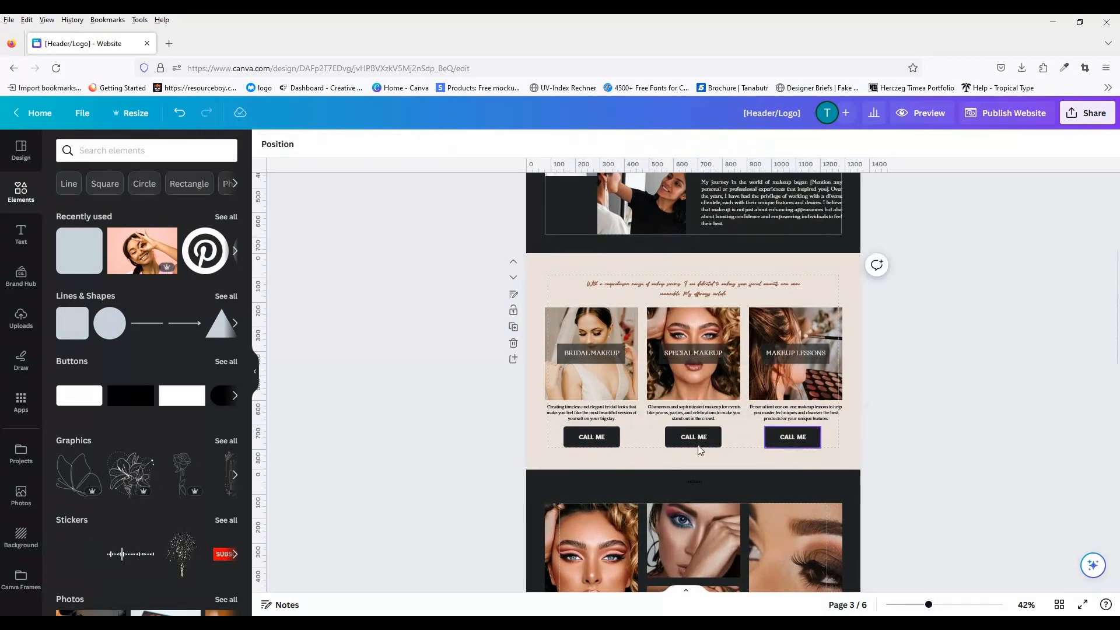
left_click(698, 442, "shift")
left_click(590, 443, "shift")
mouse_move(563, 447)
left_mouse_down()
mouse_move(592, 445)
mouse_move(579, 434)
left_mouse_up()
left_click(502, 441)
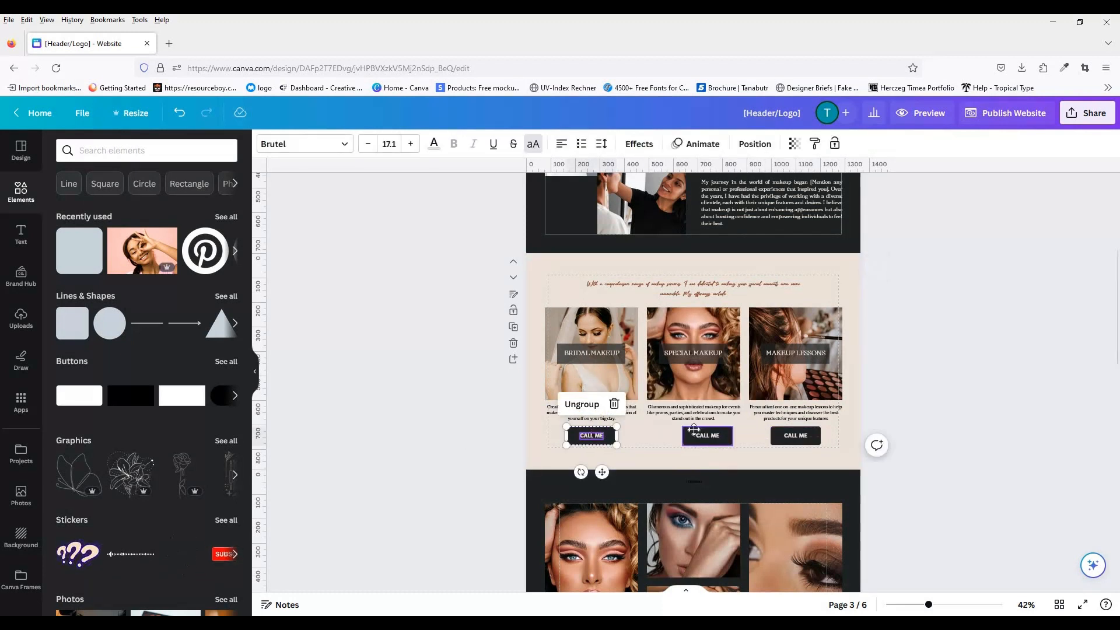
Step: Center each Call Me button horizontally beneath its card description
left_click_drag(696, 433, 682, 433)
left_click(708, 422)
left_click(706, 418)
left_click(703, 434, "shift")
left_click(781, 146)
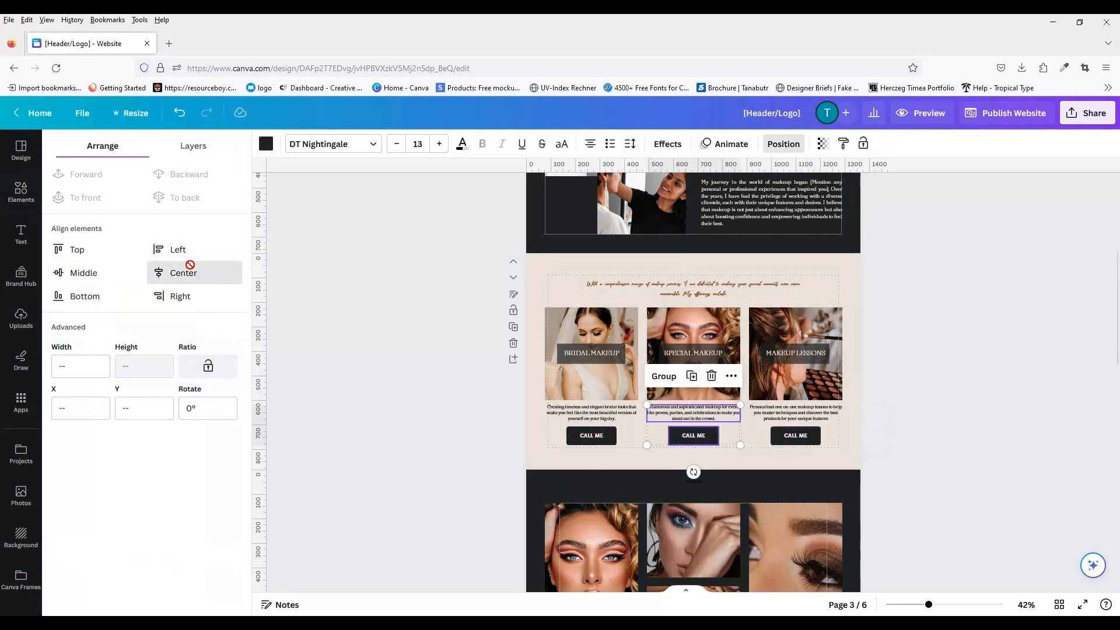
left_click(795, 435)
left_click(802, 415, "shift")
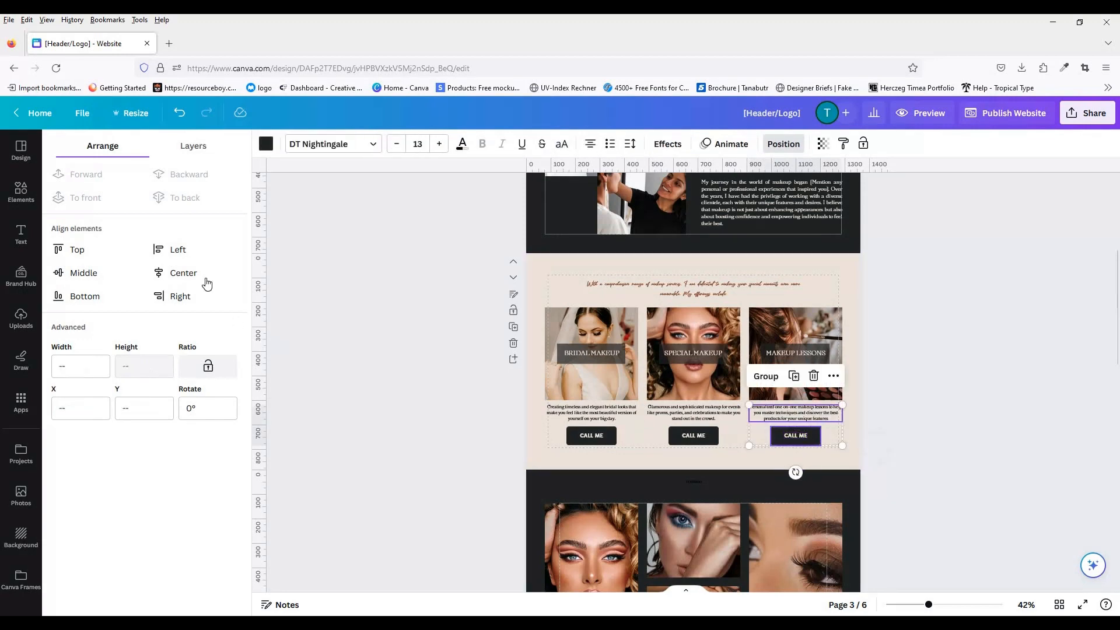
Step: Align the bottoms of the three Call Me buttons
left_click_drag(538, 451, 806, 439)
left_click(93, 299)
left_click(973, 460)
Step: Search the stock photos for "woman" to find portraits for the testimonials
scroll(973, 460, "down", 11)
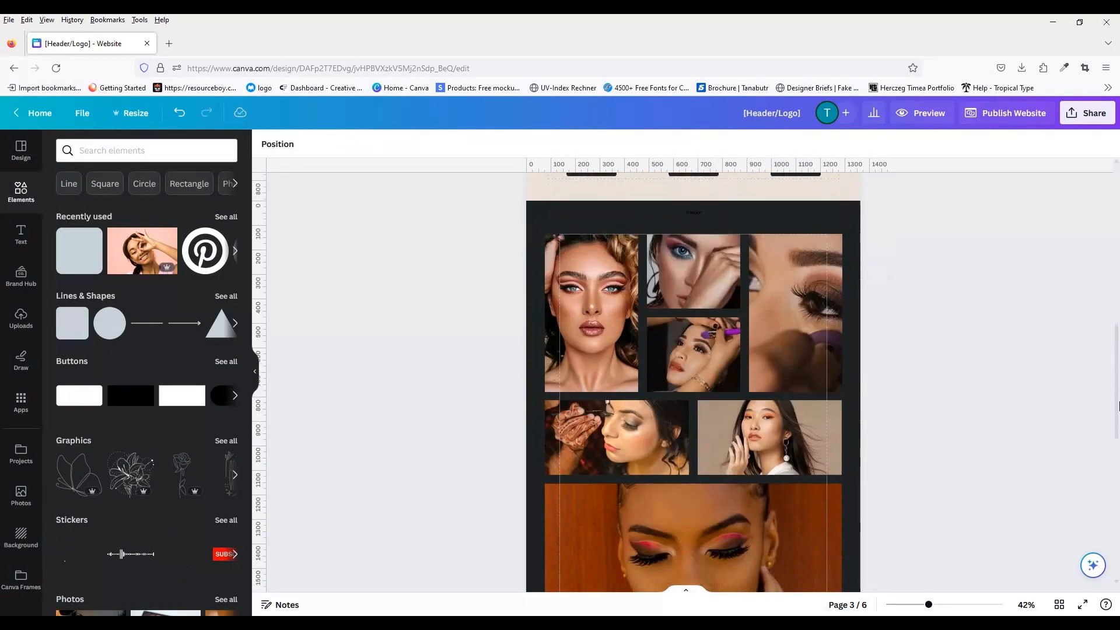
left_click(146, 150)
type("woman")
key("Return")
left_click(140, 177)
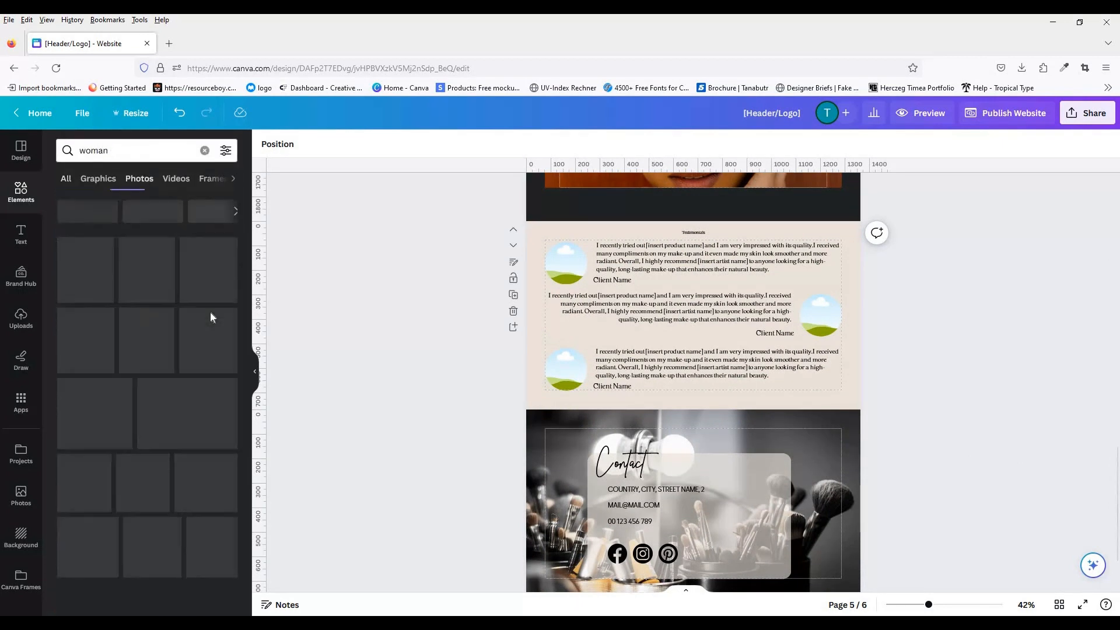
Step: Shrink the contact details text on the Contact page and shift it and the social icons toward the panel's center
left_click(632, 492)
left_click(635, 519)
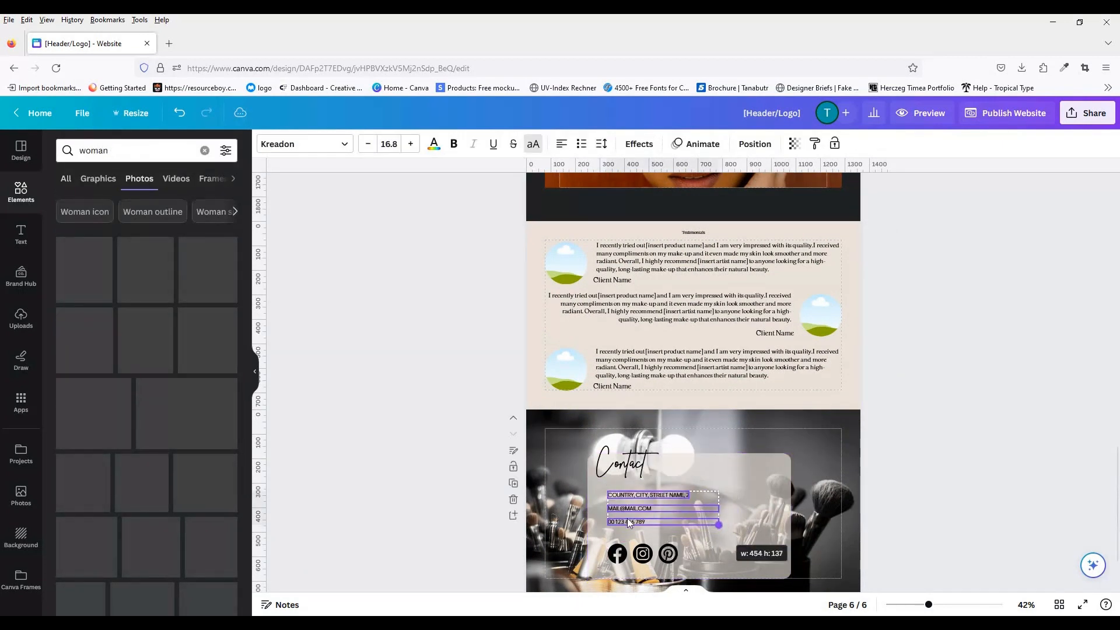
left_click_drag(635, 519, 647, 526)
left_click_drag(643, 552, 677, 549)
left_click_drag(673, 511, 677, 519)
left_click(449, 434)
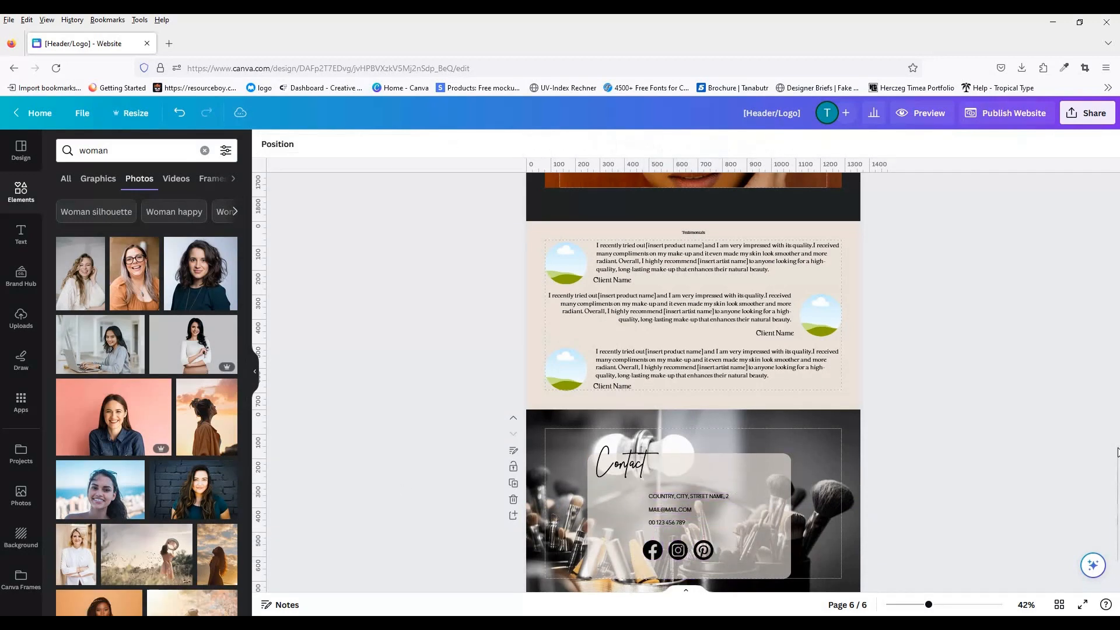
Step: Refine the photo search to "woman makeup" with one filter applied and browse for testimonial portraits
scroll(408, 396, "up", 2)
scroll(256, 408, "down", 10)
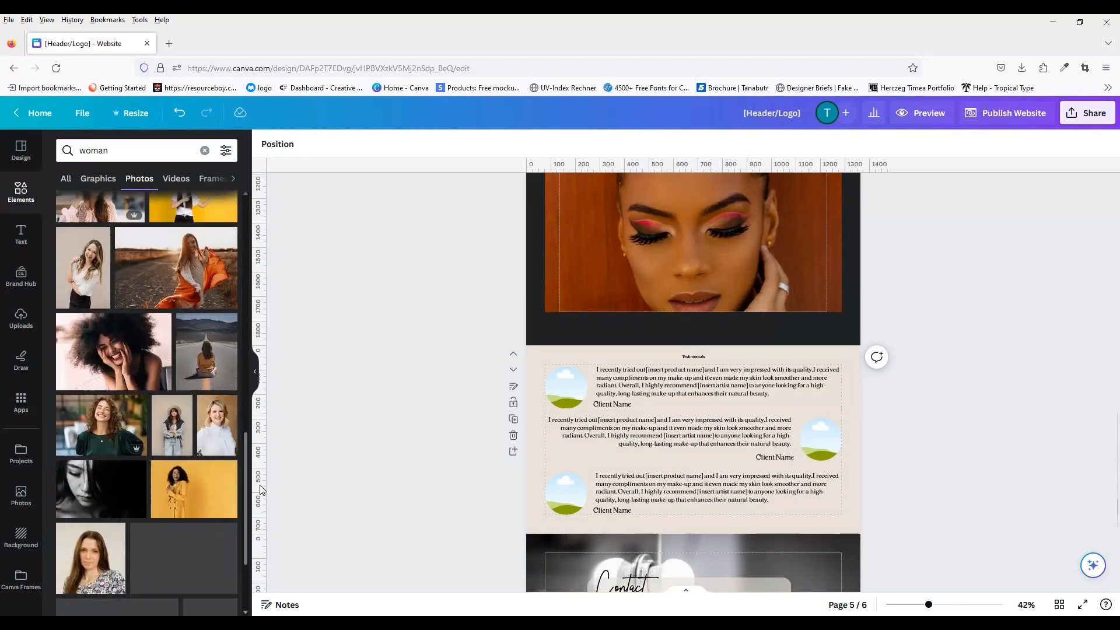
left_click(127, 151)
type("makeup")
key("Return")
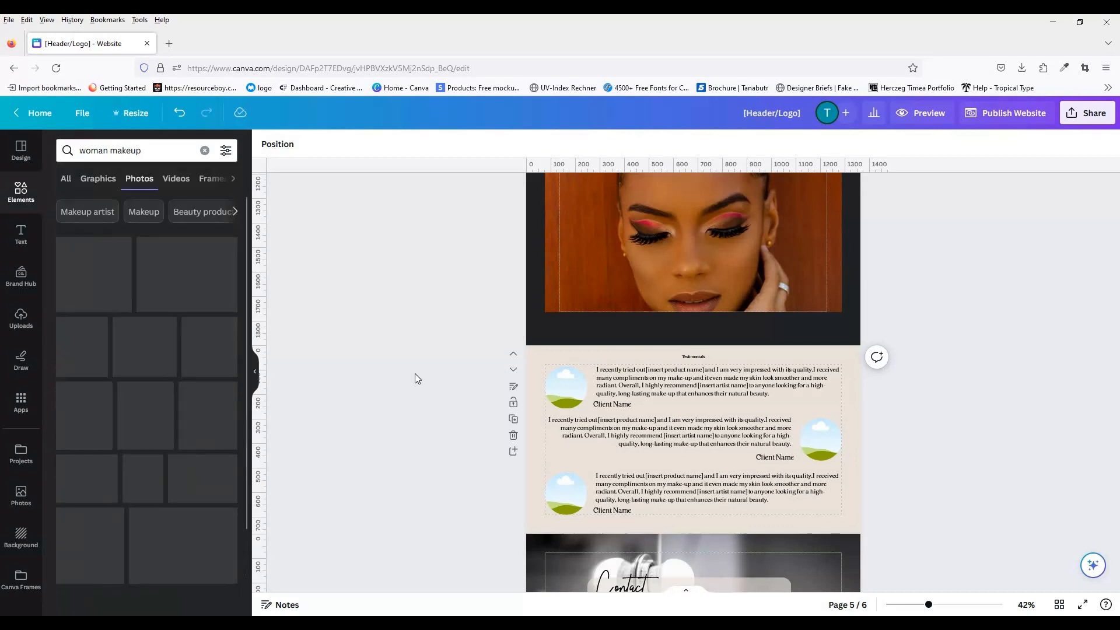
left_click(226, 150)
left_click_drag(236, 373, 236, 420)
left_click(72, 457)
left_click(315, 482)
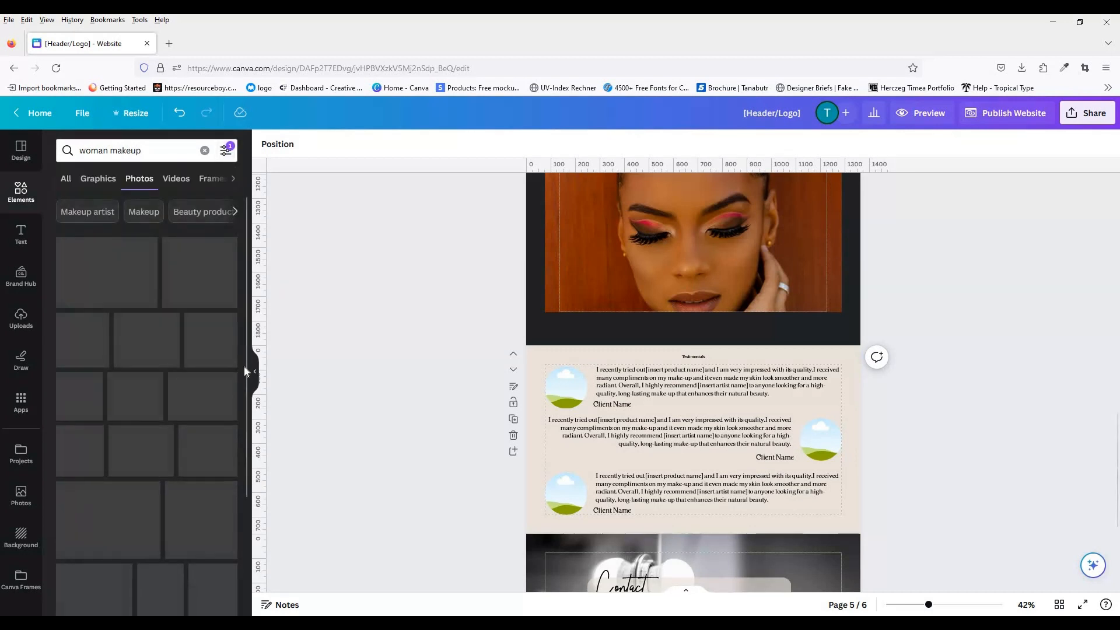
left_click_drag(244, 366, 245, 441)
Step: Line up the left-hand client name labels with their reviews and fill the three circular testimonial frames with women's portraits
left_click(617, 512)
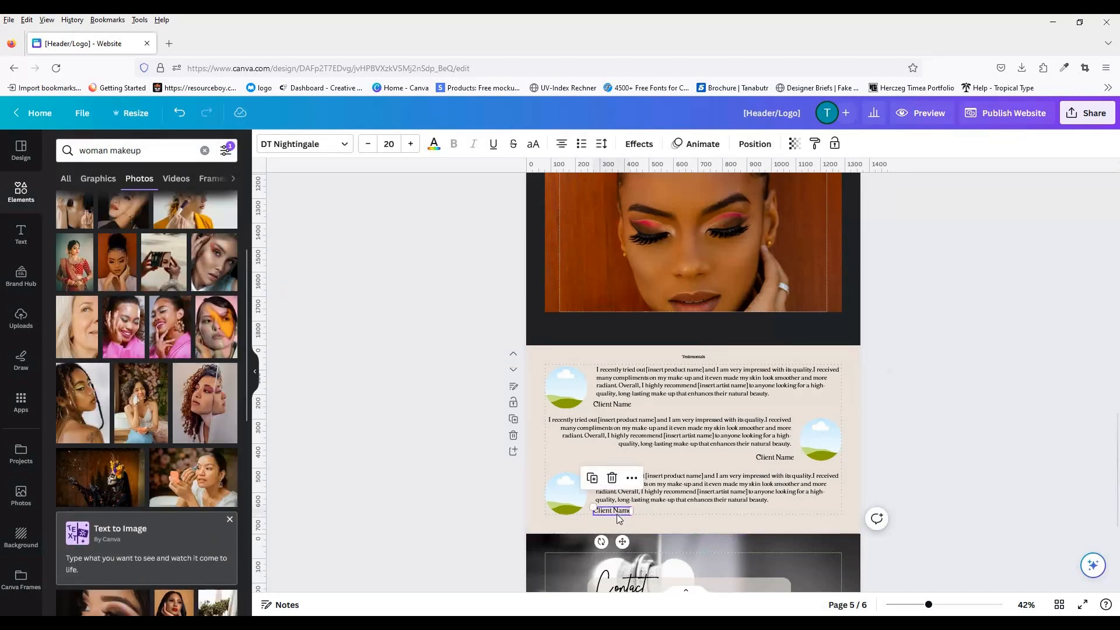
left_click(616, 405)
left_click_drag(214, 262, 566, 387)
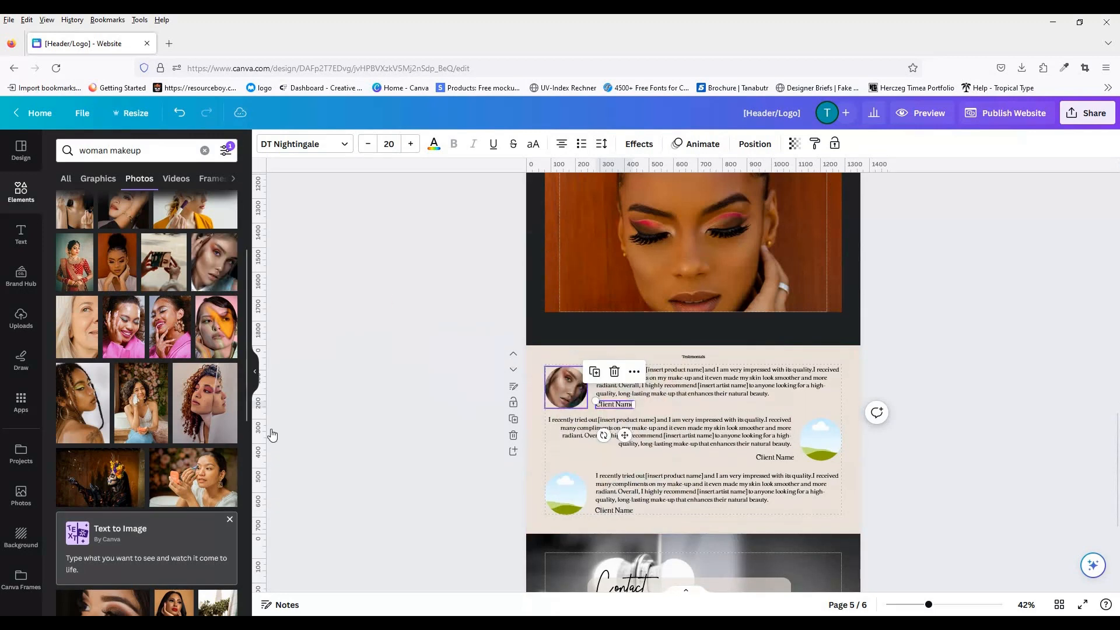
left_click_drag(205, 403, 566, 493)
left_click_drag(815, 436, 820, 439)
left_click(948, 440)
Step: Enlarge the About Me greeting heading to size 45.2 and reposition it above the paragraph
scroll(948, 440, "down", 3)
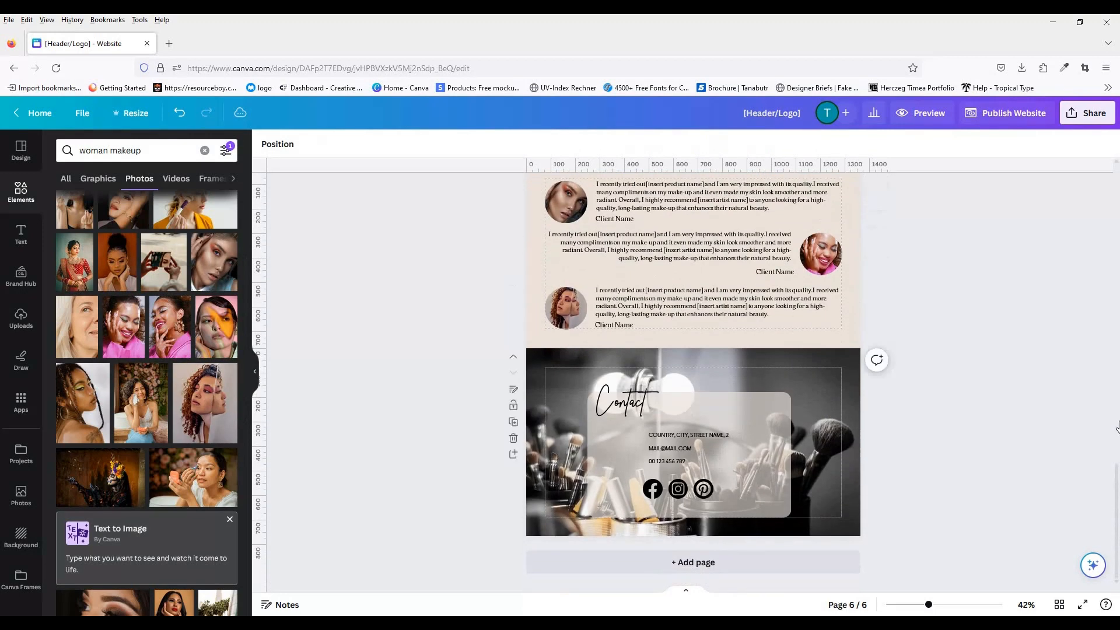
scroll(948, 440, "up", 12)
scroll(759, 420, "up", 5)
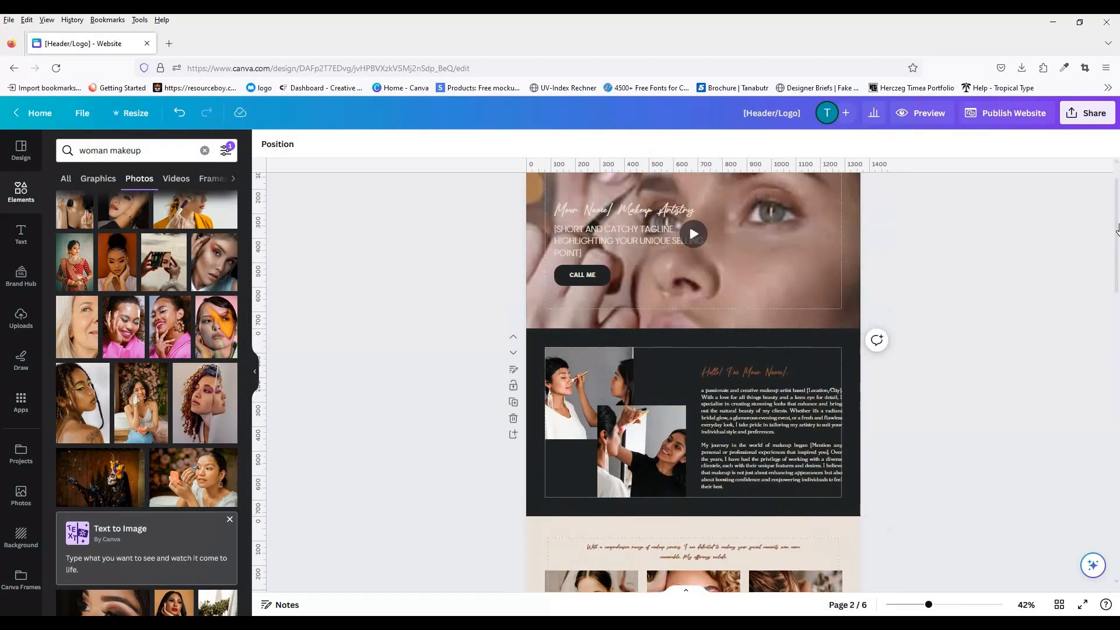
left_click(747, 419)
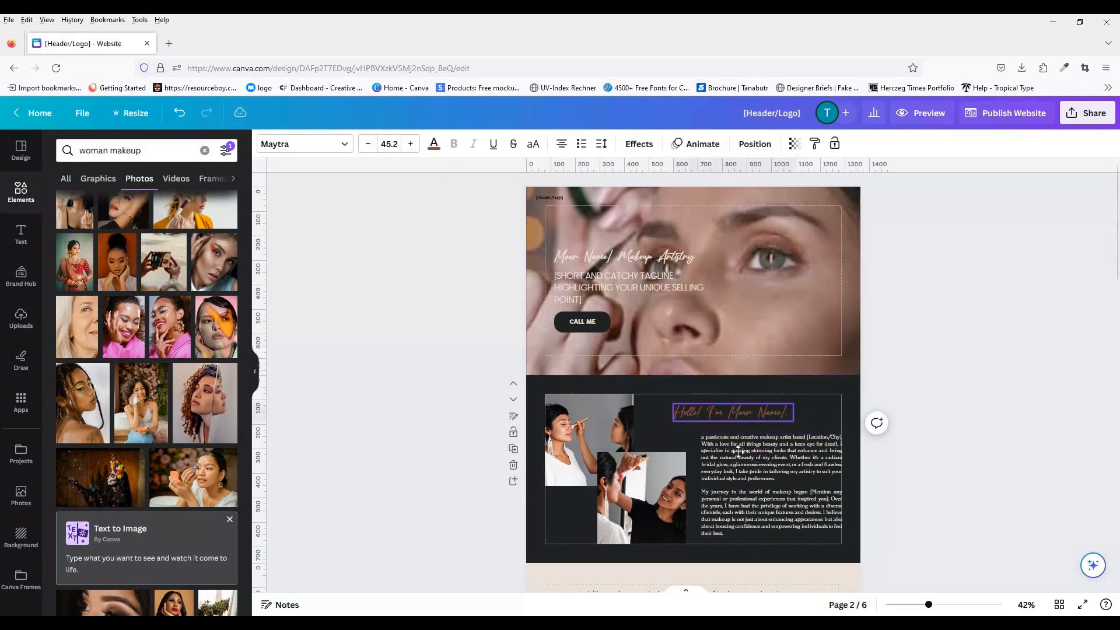
left_click(784, 418)
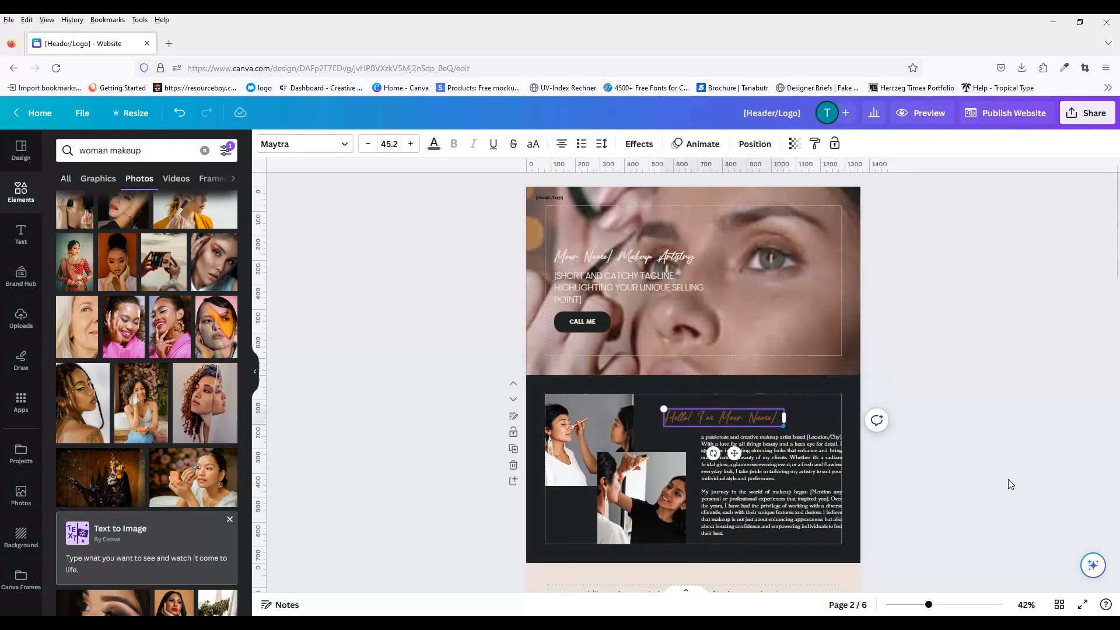
Step: Recolor the hero title with the document's brown, enlarge it to size 63.4 and place it above the tagline
left_click(620, 256)
left_click(433, 143)
left_click_drag(694, 264, 757, 264)
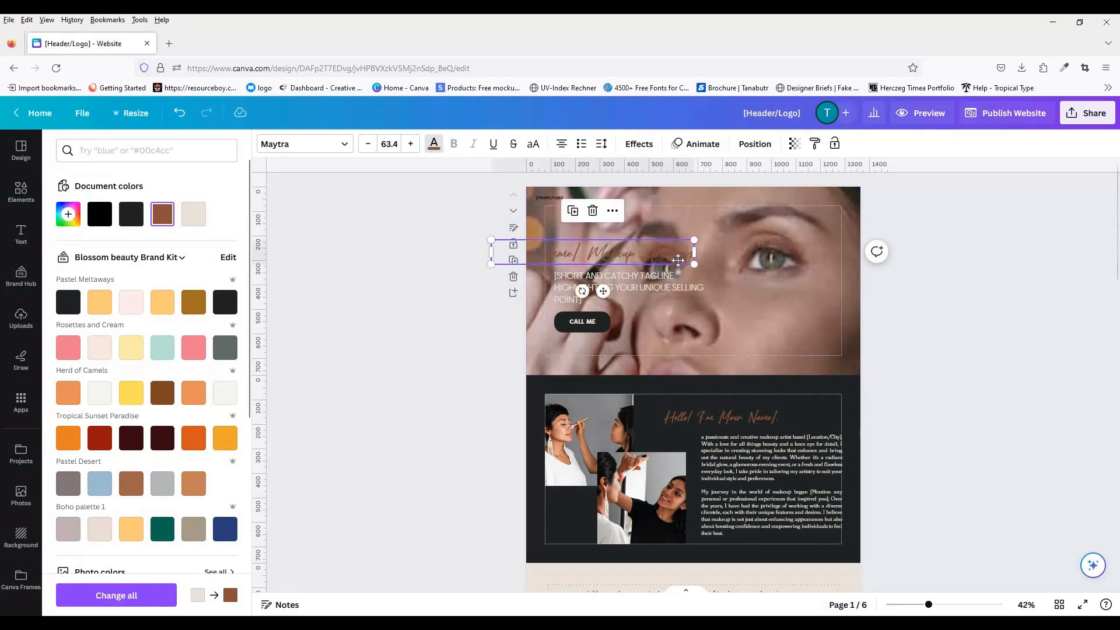
left_click(748, 253)
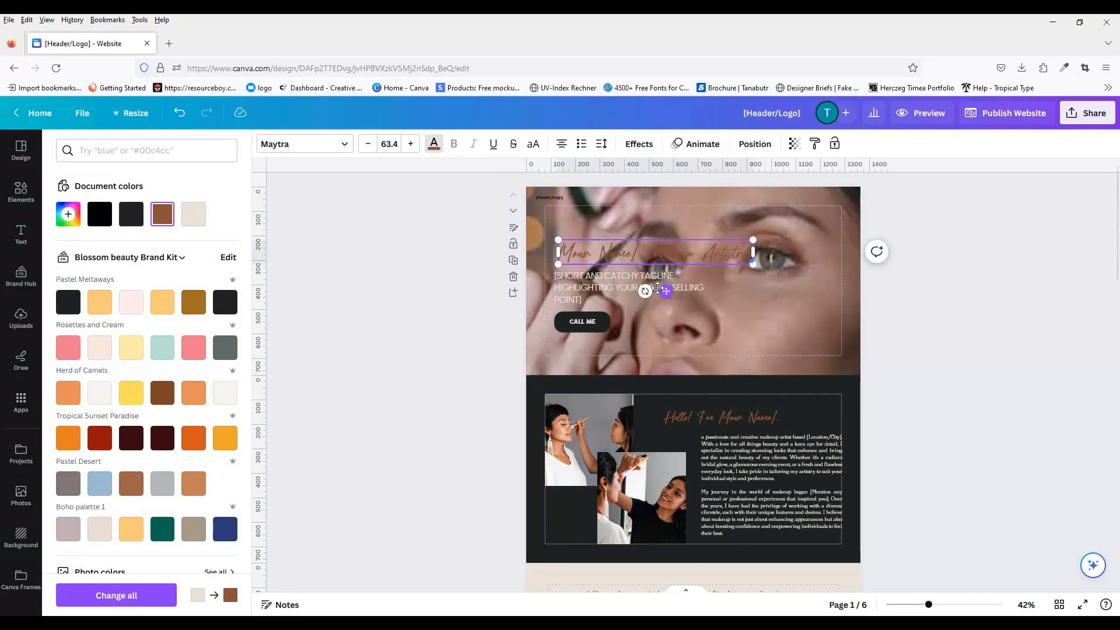
Step: Bold and widen the hero tagline to fit two lines, and move the Call Me button up beneath it
left_click(588, 286)
left_click_drag(711, 288, 791, 291)
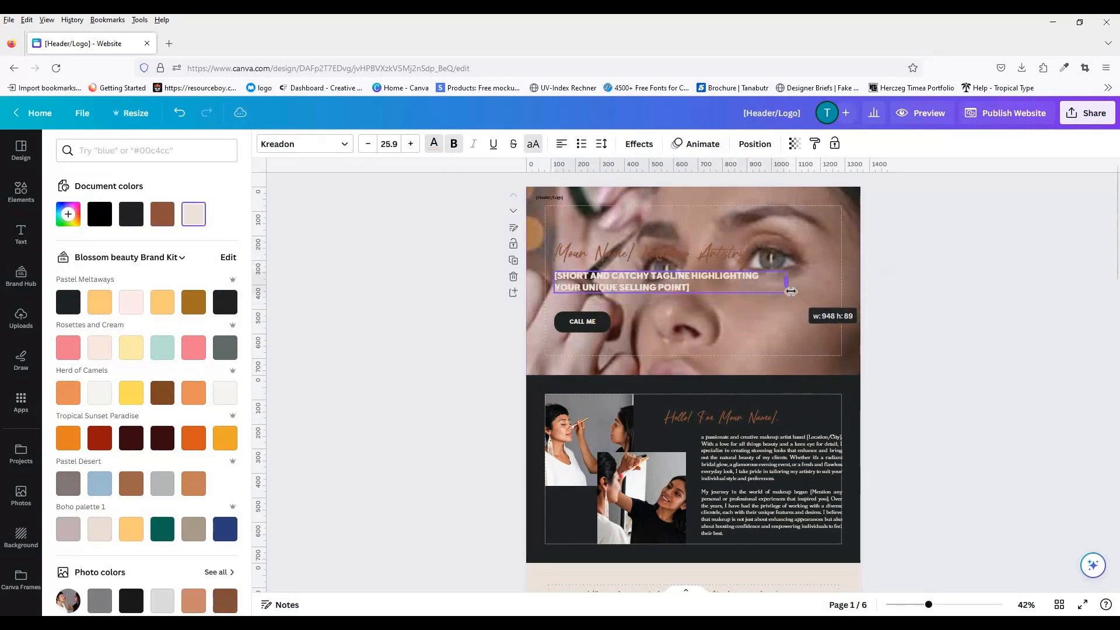
left_click(589, 315)
double_click(580, 307)
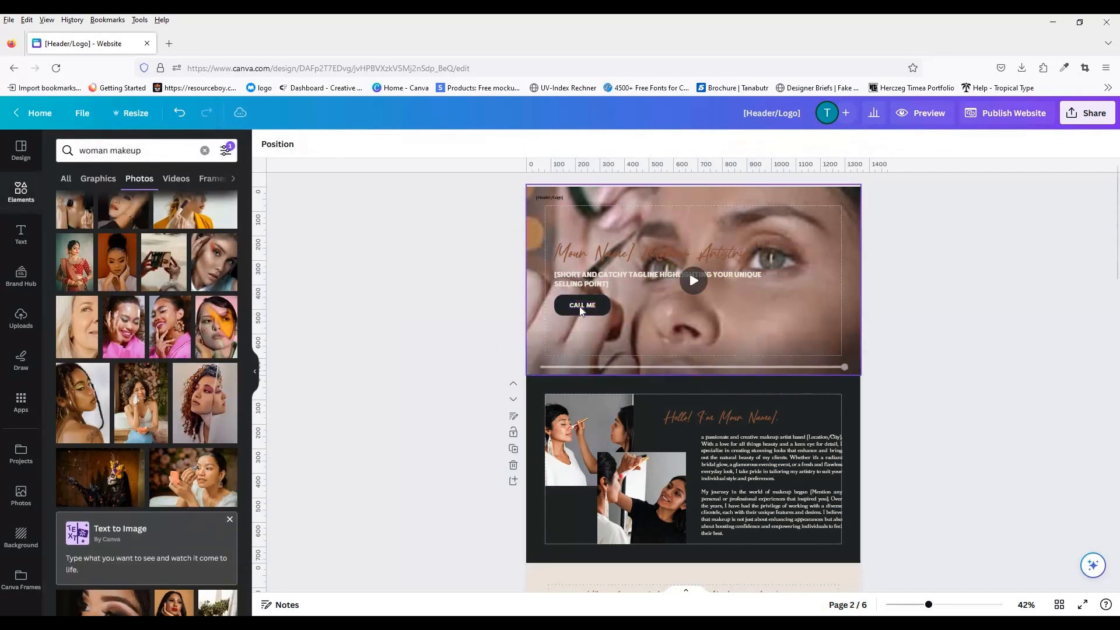
Step: Square off the corners of the hero's Call Me button
left_click(332, 146)
left_click(610, 307)
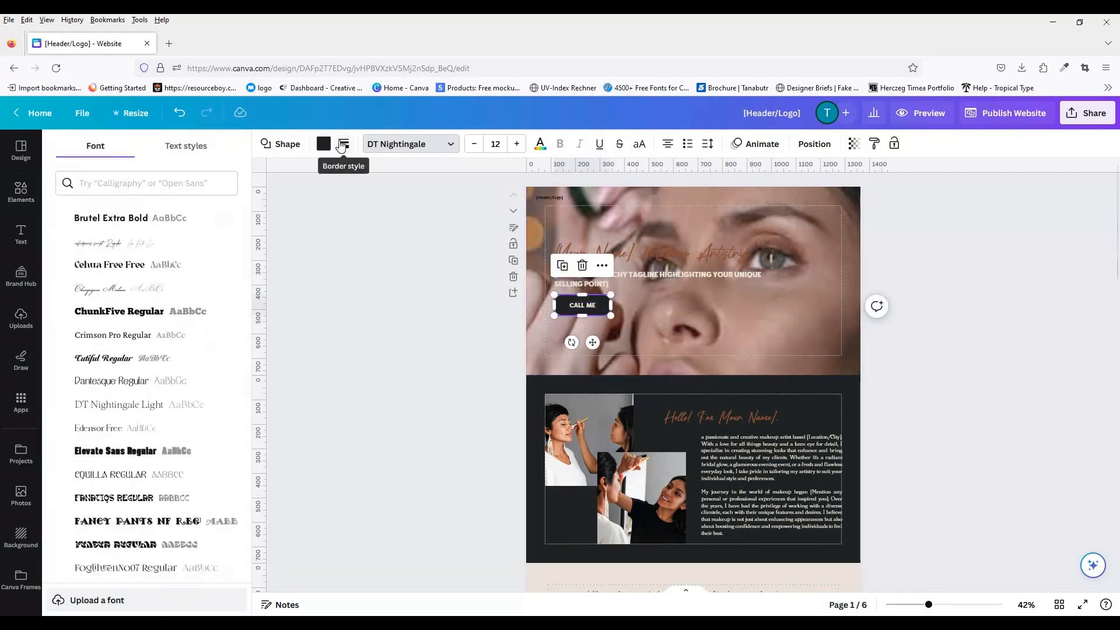
left_click(342, 143)
key("Escape")
Step: Select the [Header/Logo] placeholder on the hero page and open the uploaded images
double_click(547, 198)
left_click(20, 190)
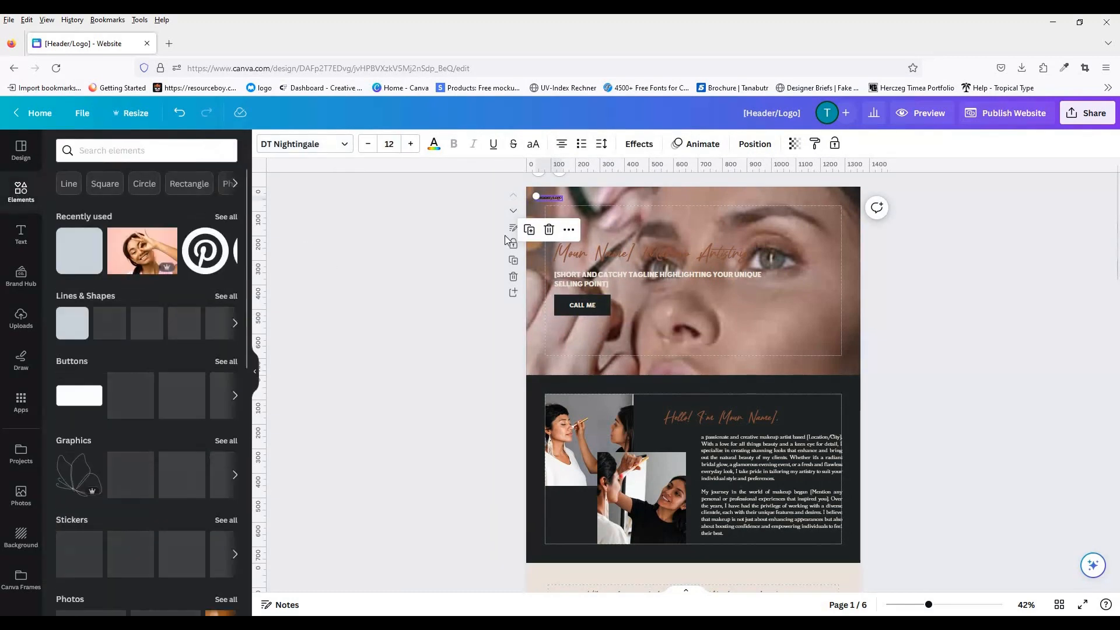
left_click(21, 318)
Step: Replace the small Testimonials title with a client reviews heading in The Suavity at size 72.7
scroll(1118, 324, "down", 15)
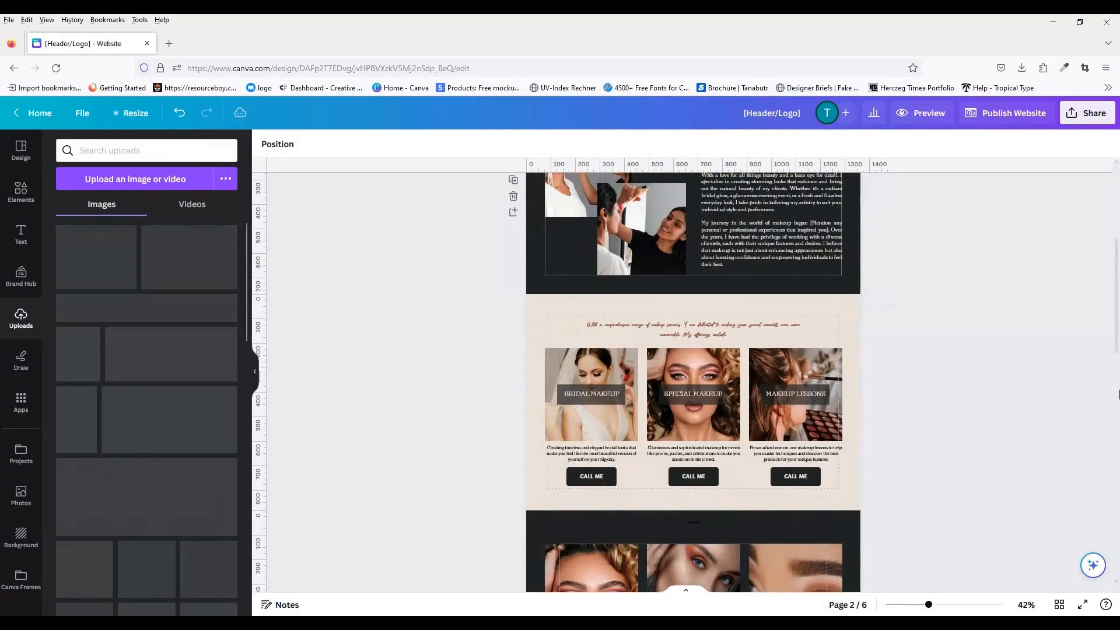
double_click(694, 313)
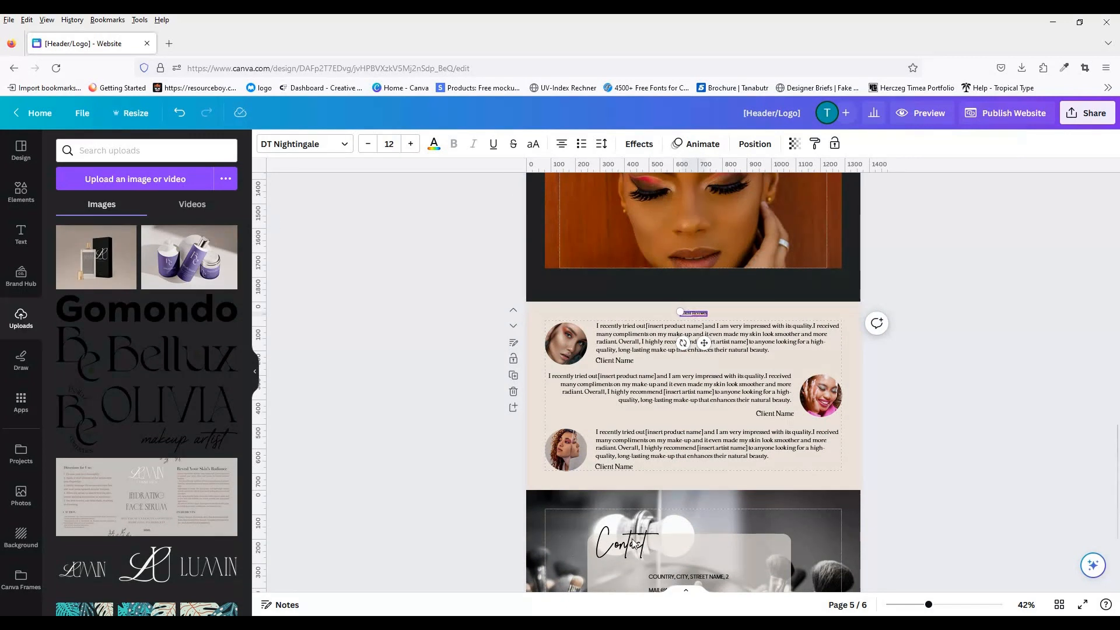
key("ctrl+z")
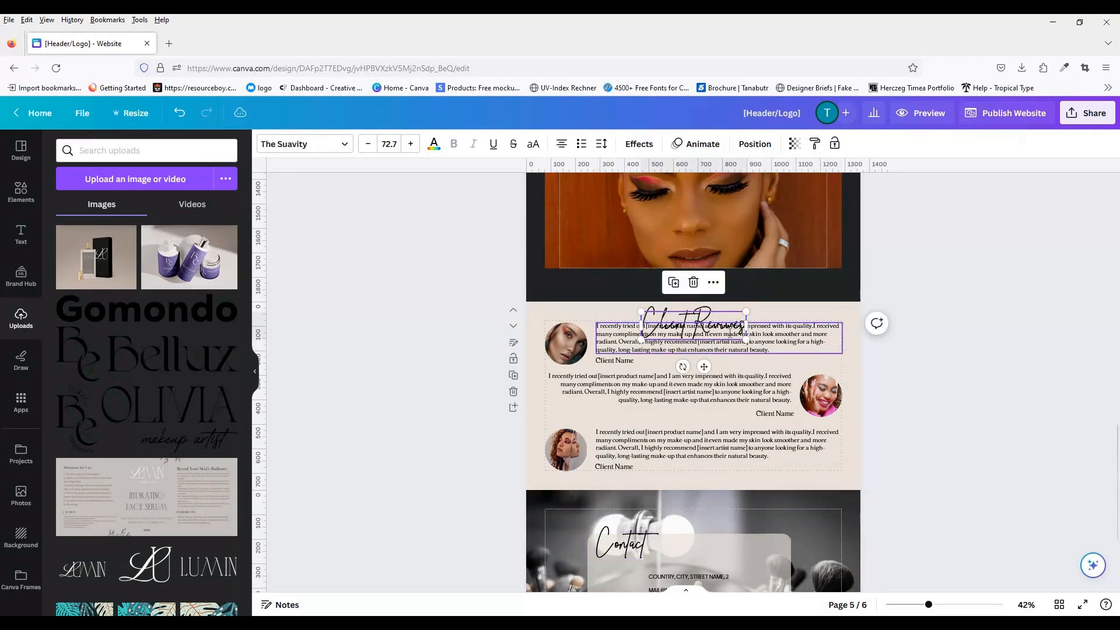
Step: Make the testimonials page taller and shift its heading, reviews and portraits down
left_click(684, 475)
left_click_drag(449, 334, 811, 459)
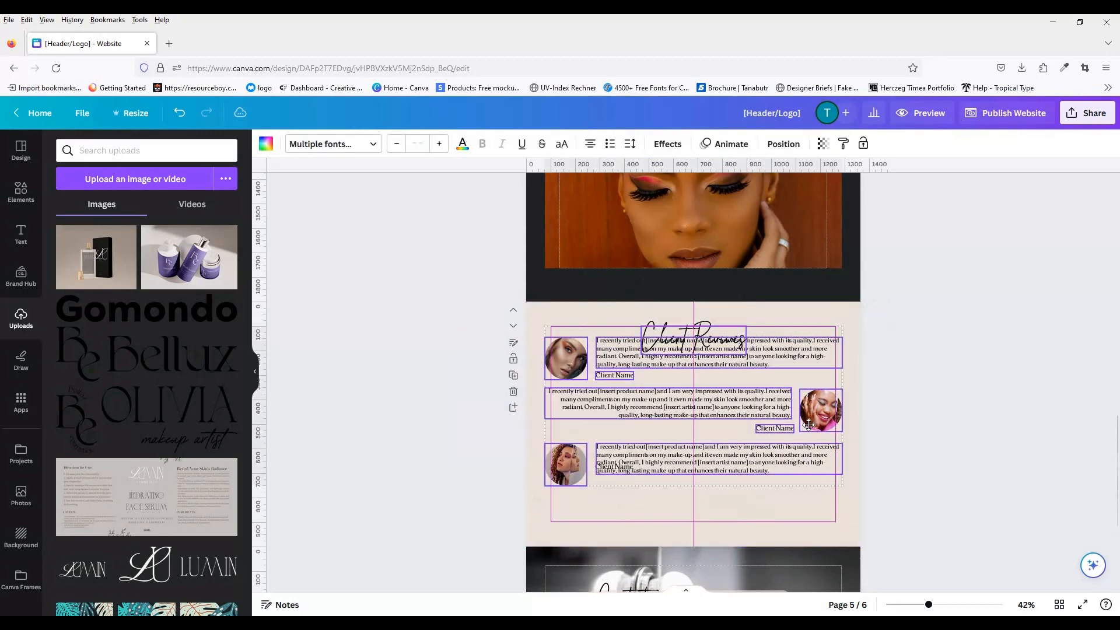
Step: Nudge the testimonials heading up on its page and correct its wording to Client Reviews
mouse_move(682, 321)
left_mouse_down()
mouse_move(682, 354)
mouse_move(681, 316)
left_mouse_up()
left_click(719, 335)
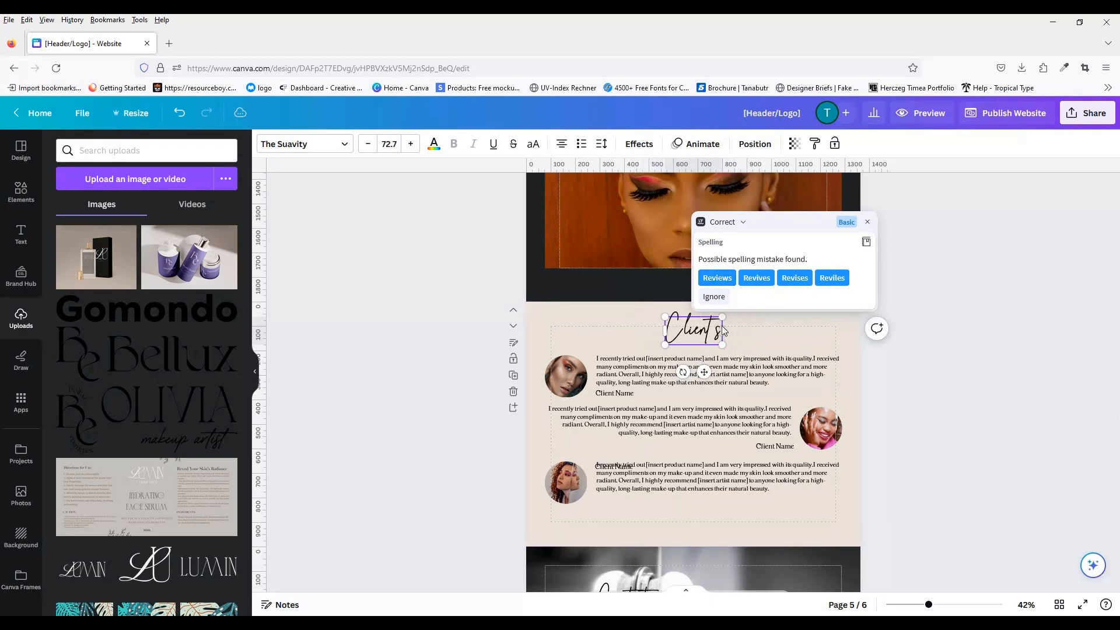
left_click(1099, 418)
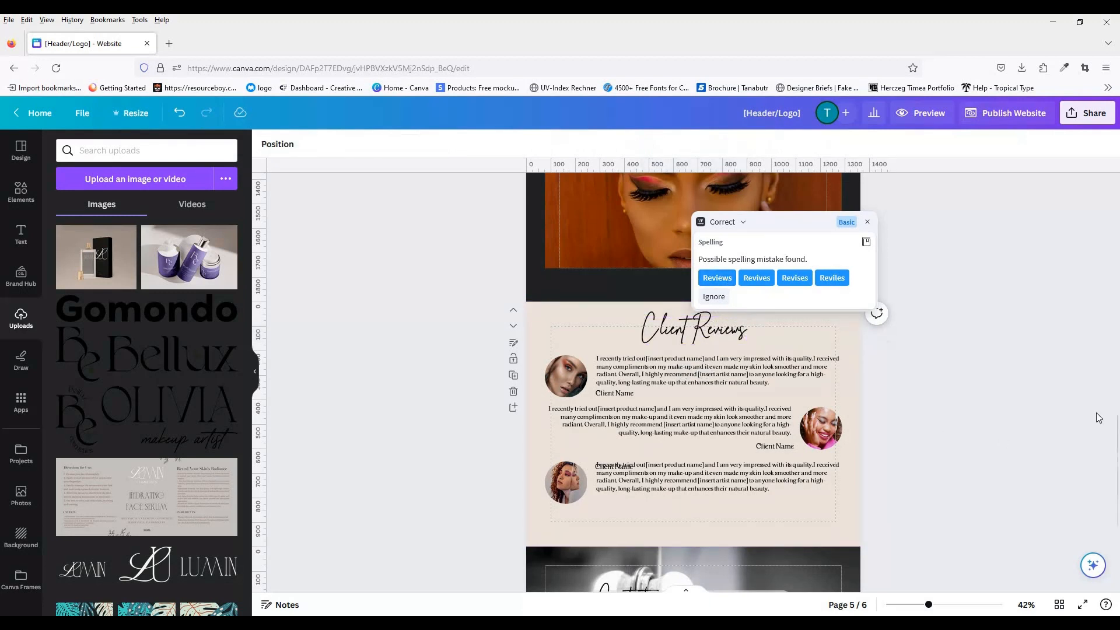
Step: Try placing an uploaded logo image at a reduced size in the hero's upper left corner, and remove it again
scroll(1117, 526, "down", 3)
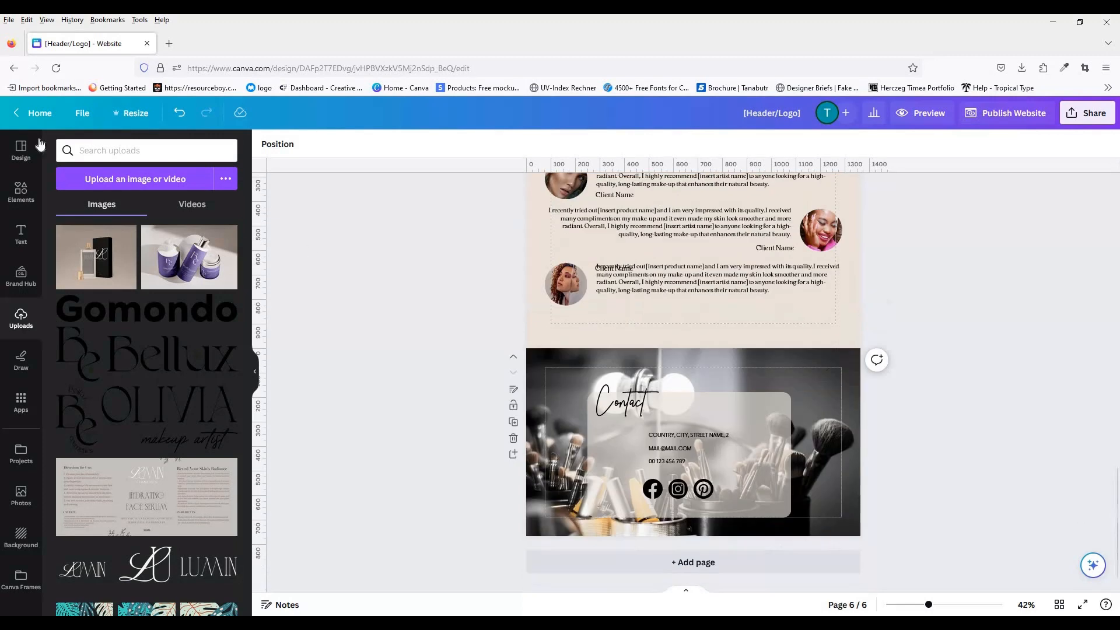
left_click_drag(1116, 527, 1119, 170)
key("ctrl+v")
left_click_drag(694, 468, 612, 220)
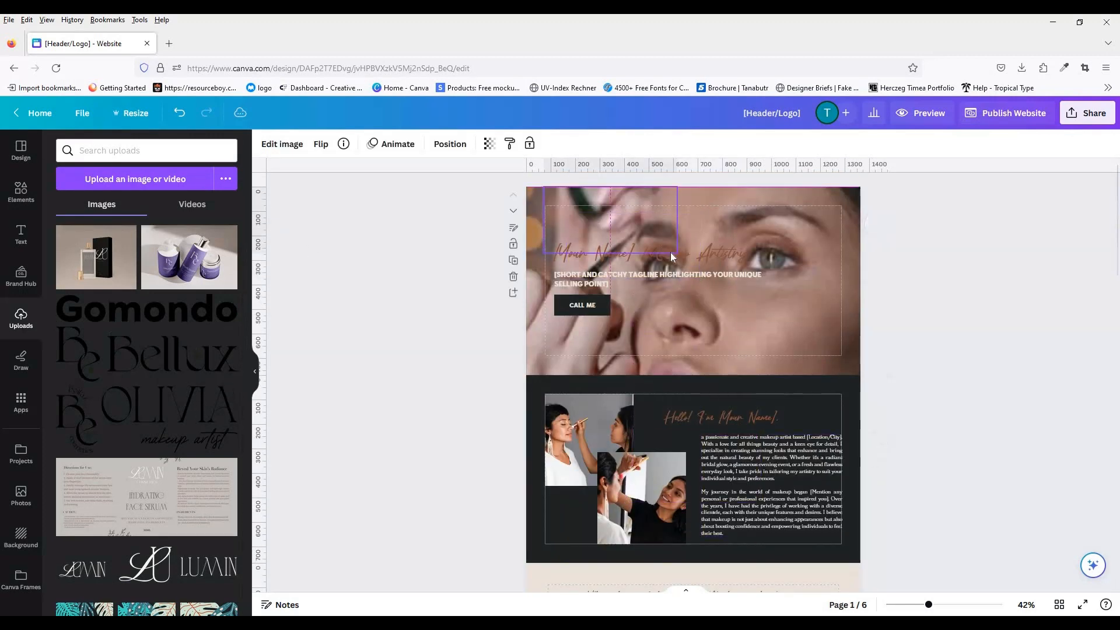
left_click_drag(676, 252, 575, 195)
left_click(555, 211)
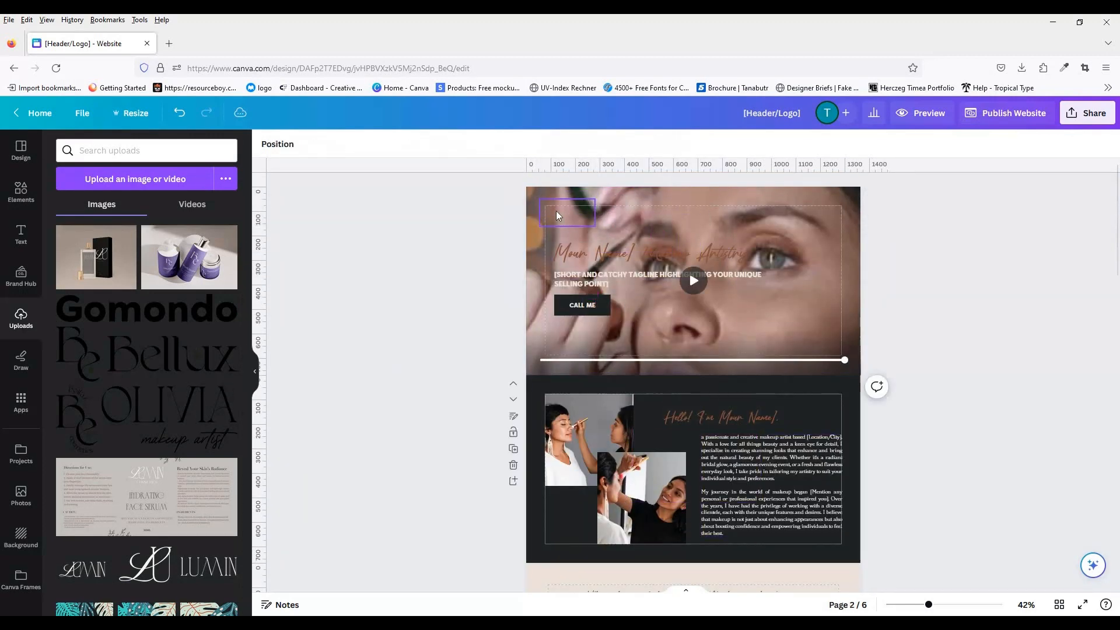
left_click(352, 351)
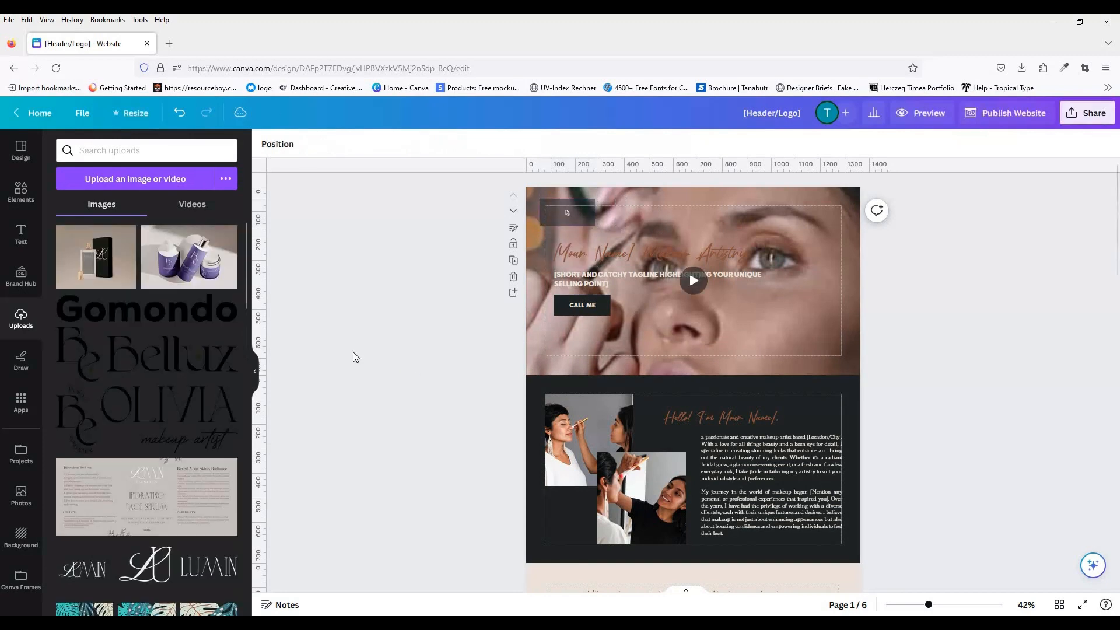
right_click(177, 402)
left_click(673, 404)
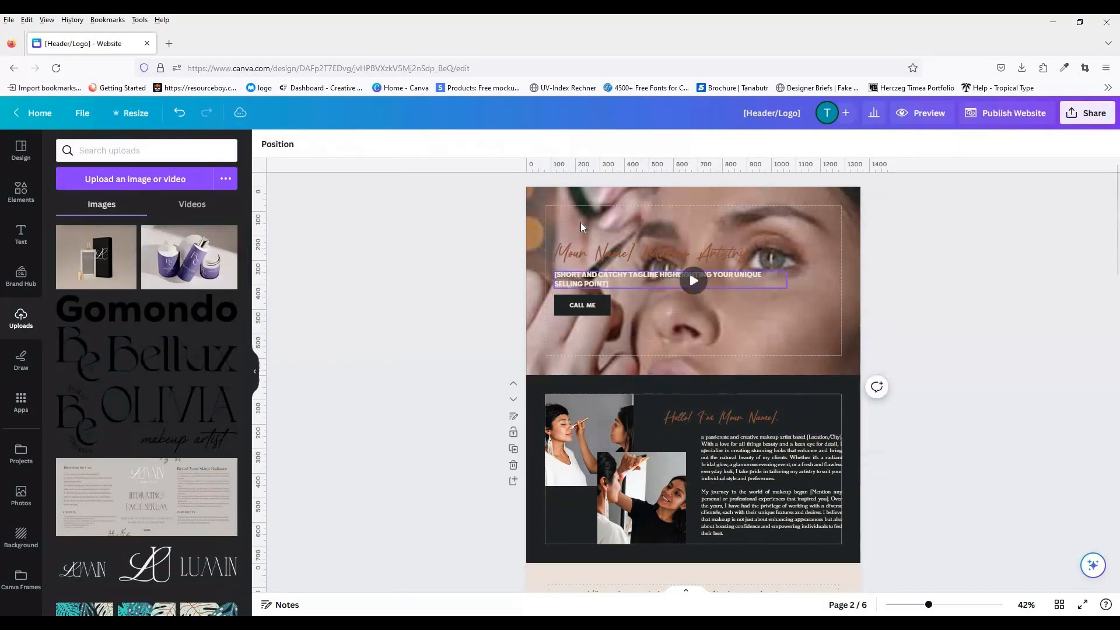
Step: Add the text Olivia as a logo in the hero's upper left corner, in Edensor at size 72
left_click(21, 234)
left_click(162, 237)
type("Olivia")
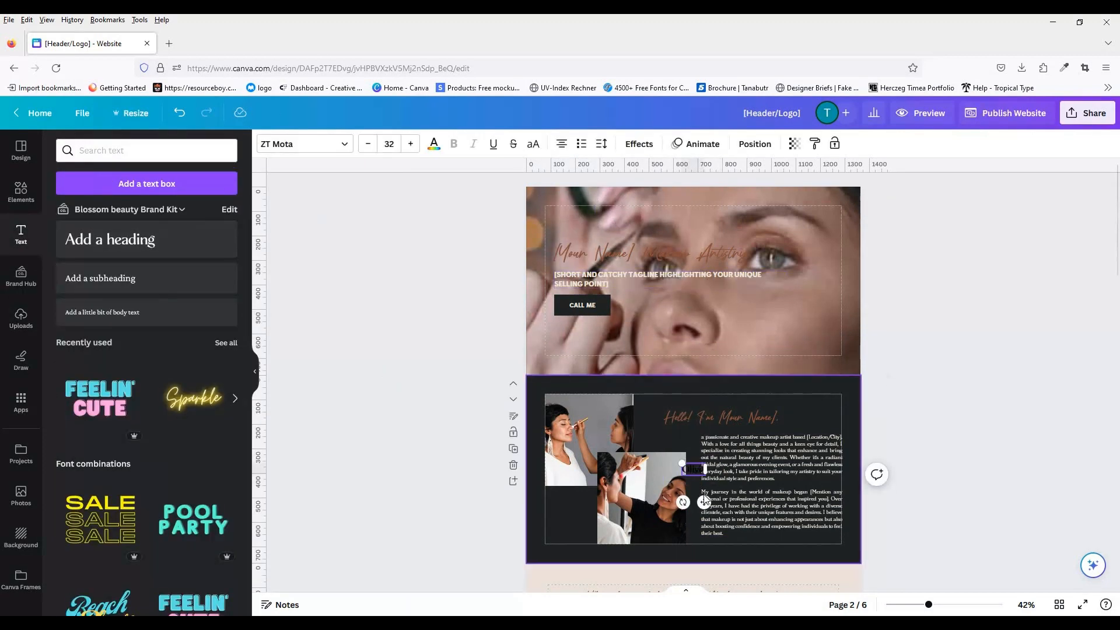
left_click_drag(703, 503, 567, 244)
left_click(311, 146)
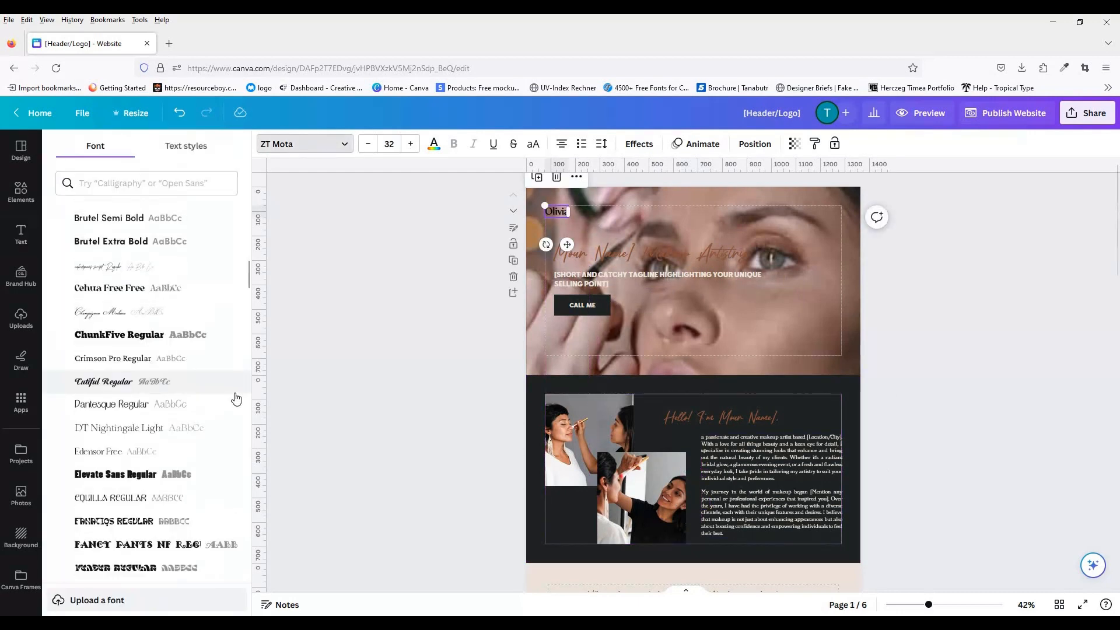
left_click(210, 453)
left_click_drag(249, 288, 252, 354)
left_click_drag(545, 215, 583, 209)
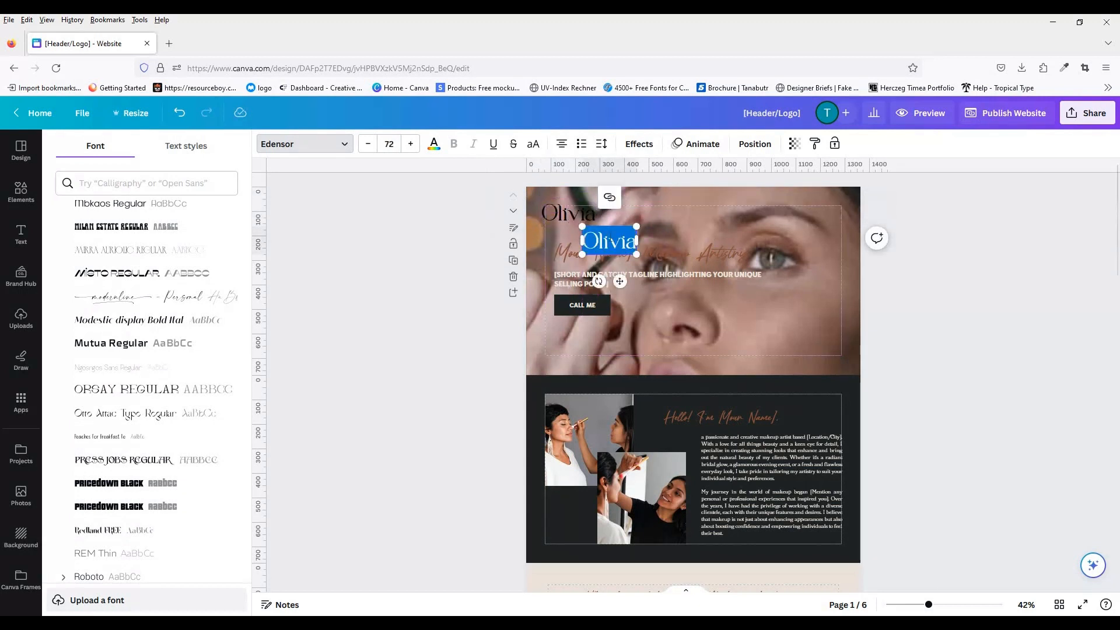
Step: Change the copied Olivia text to makeup artist in The Suavity and shrink it to size 29.8
double_click(609, 239)
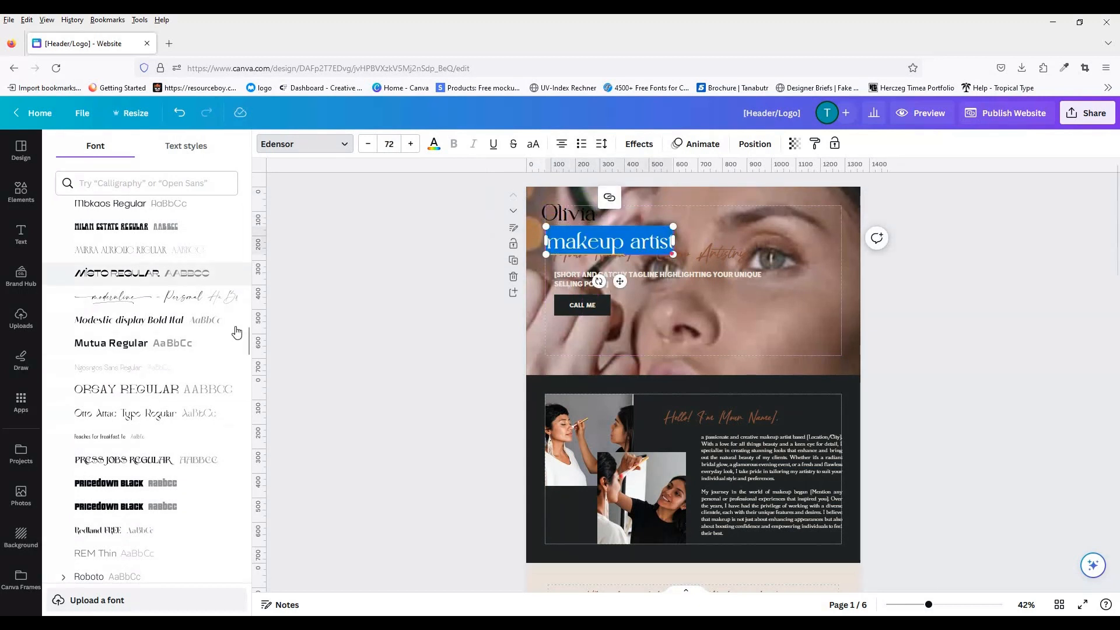
scroll(146, 408, "down", 4)
left_click(105, 464)
left_click_drag(648, 255, 625, 251)
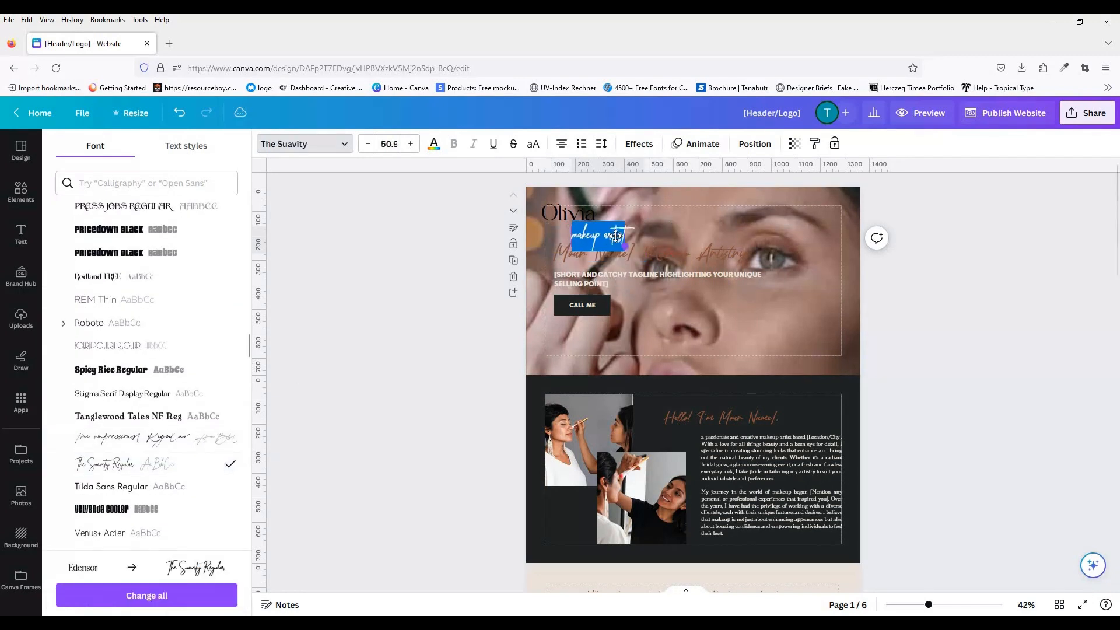
key("Escape")
Step: Tuck the makeup artist text under the end of Olivia and group the two as one logo
scroll(699, 396, "up", 5)
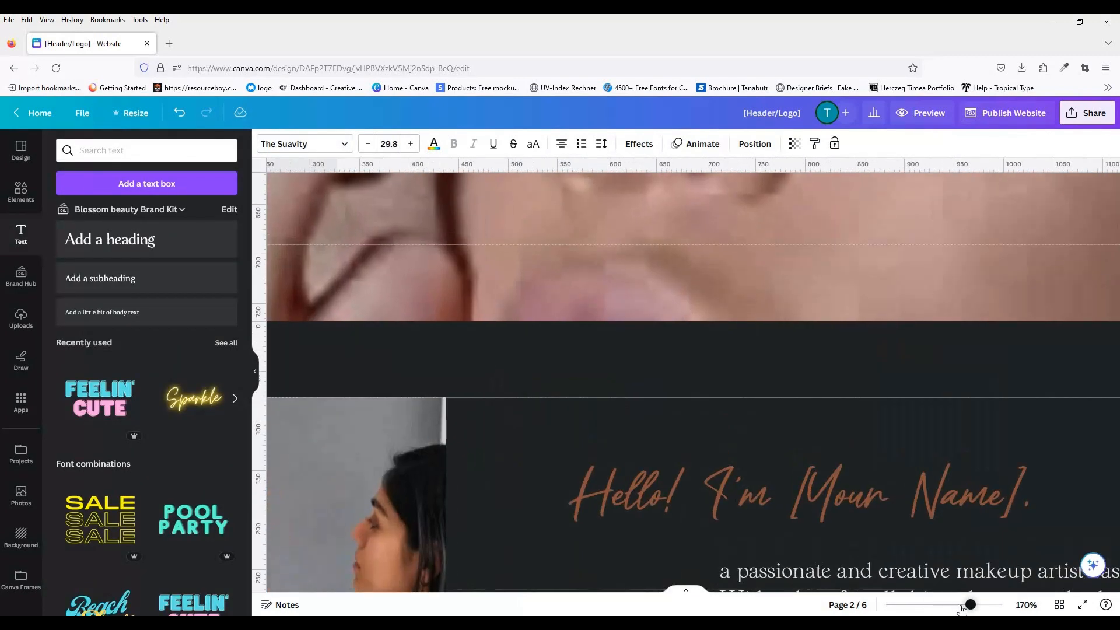
left_click(875, 473)
scroll(875, 478, "down", 10)
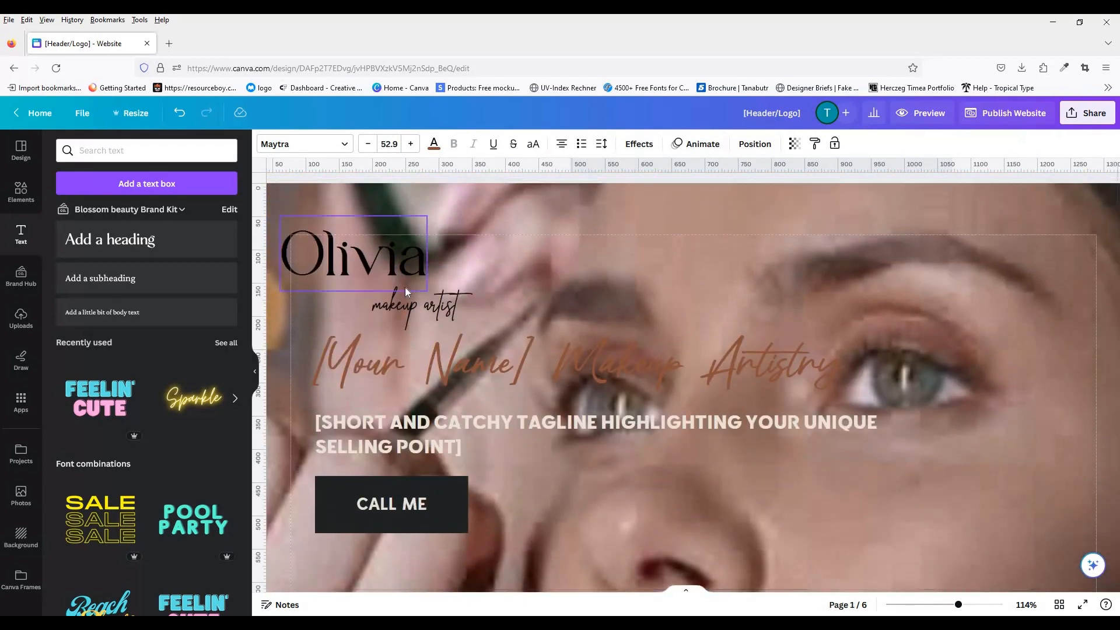
left_click_drag(407, 292, 400, 292)
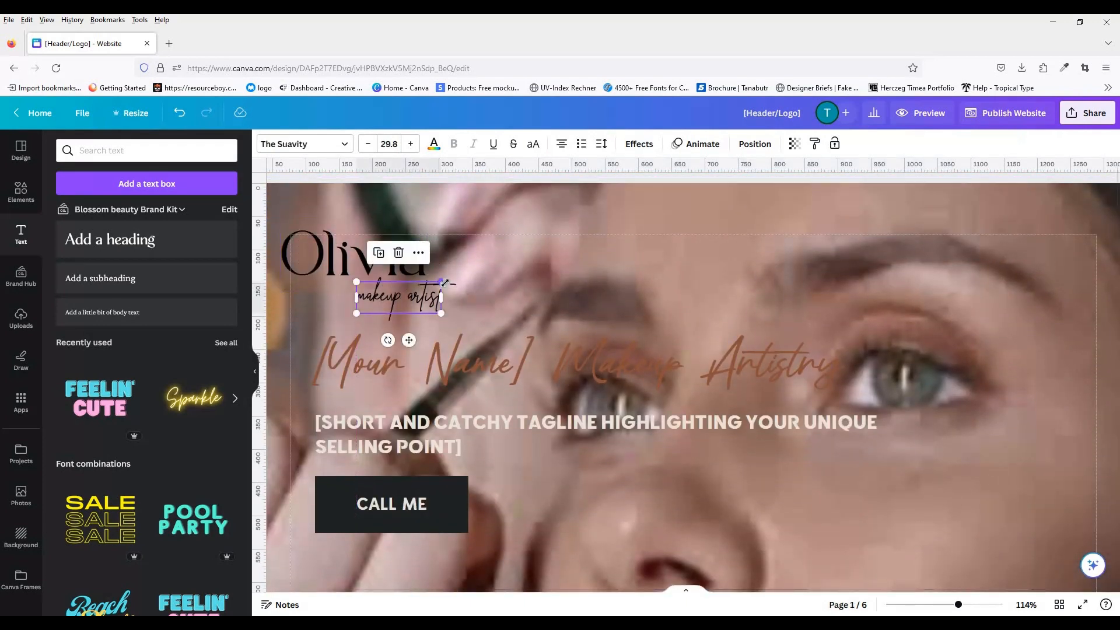
left_click(331, 271, "shift")
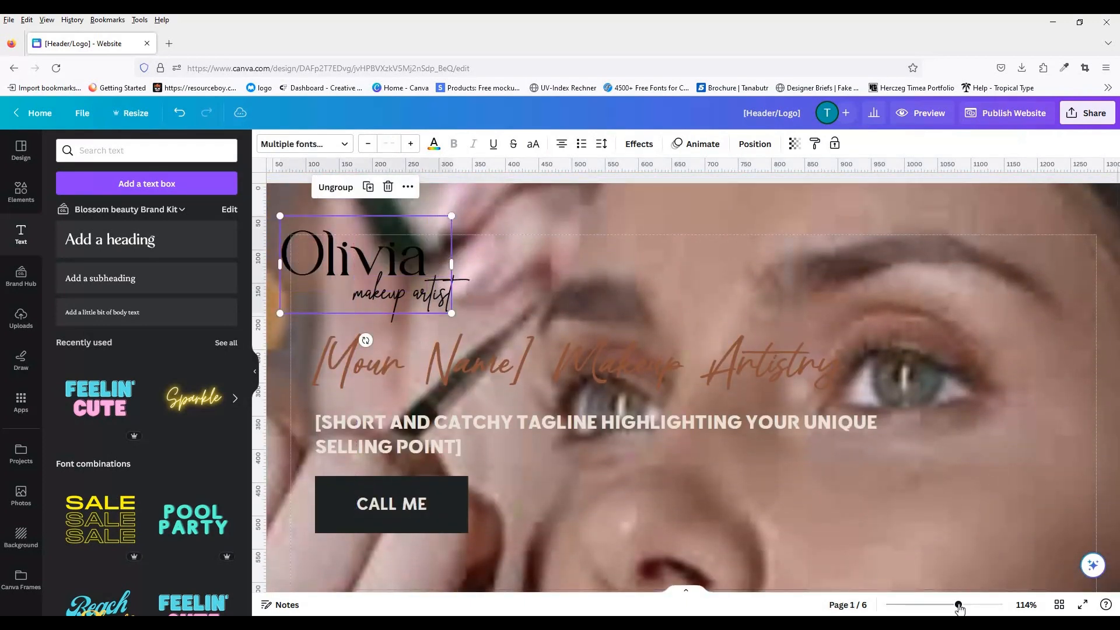
Step: Shift the hero's name heading, tagline and Call Me button together to the right and slightly down
left_click_drag(958, 605, 918, 604)
left_click(656, 257)
left_click(612, 290, "shift")
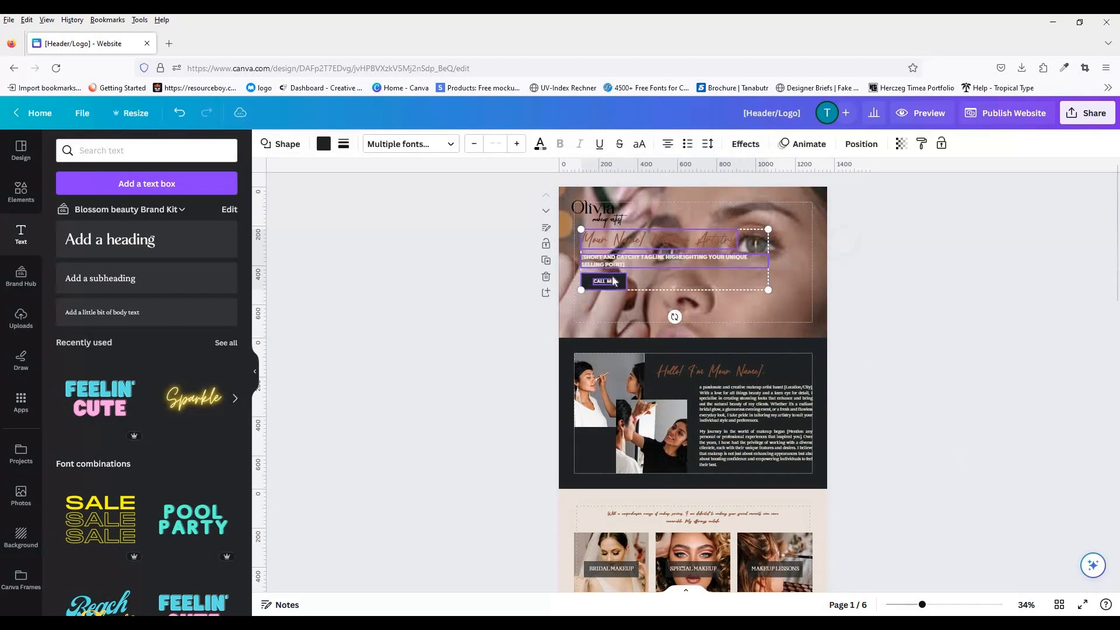
left_click_drag(611, 290, 641, 287)
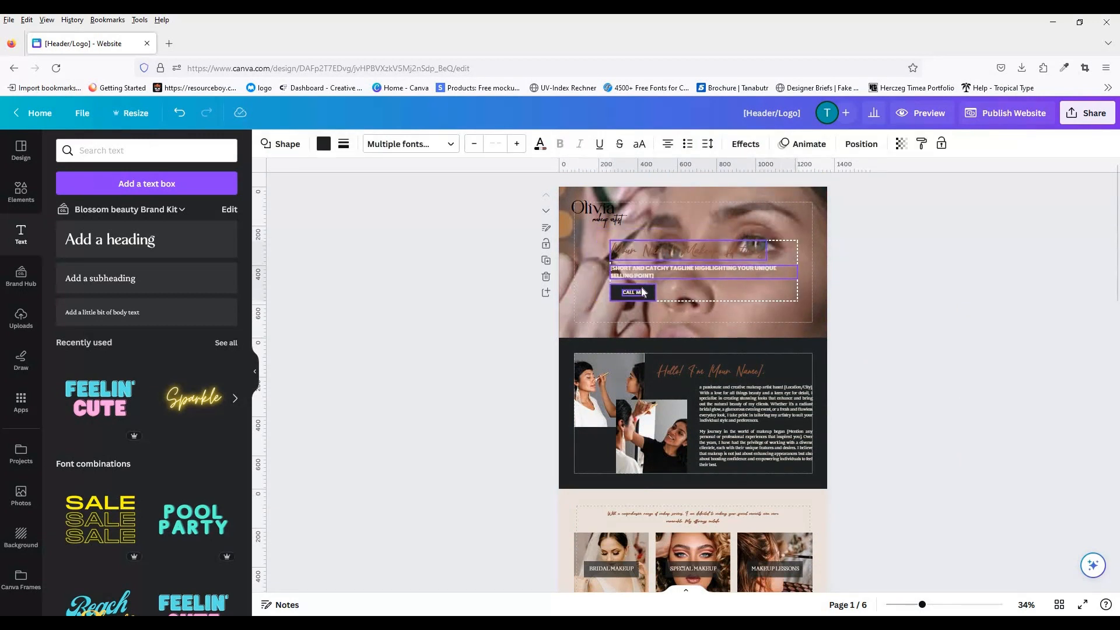
Step: Shrink the Olivia logo into the hero's corner and shift the heading, tagline and Call Me button back left
left_click(609, 220)
mouse_move(628, 229)
left_mouse_down()
mouse_move(602, 216)
mouse_move(621, 209)
left_mouse_up()
left_click(655, 251)
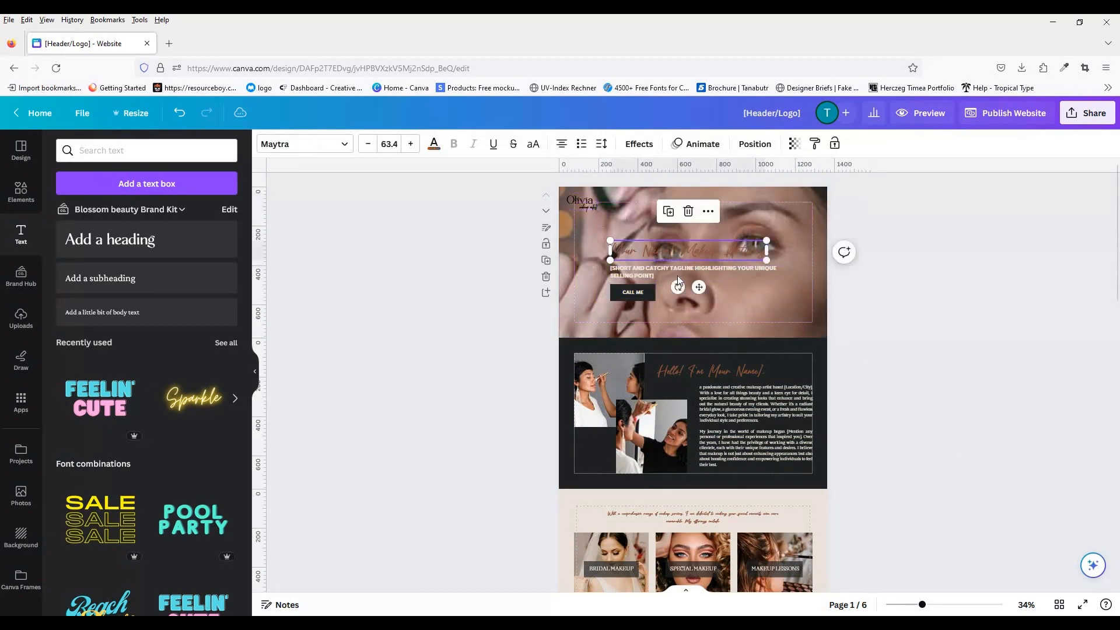
left_click(642, 292, "shift")
left_click_drag(641, 292, 613, 290)
Step: Make the hero page taller and remove its background video, leaving the empty frame
left_click(694, 329)
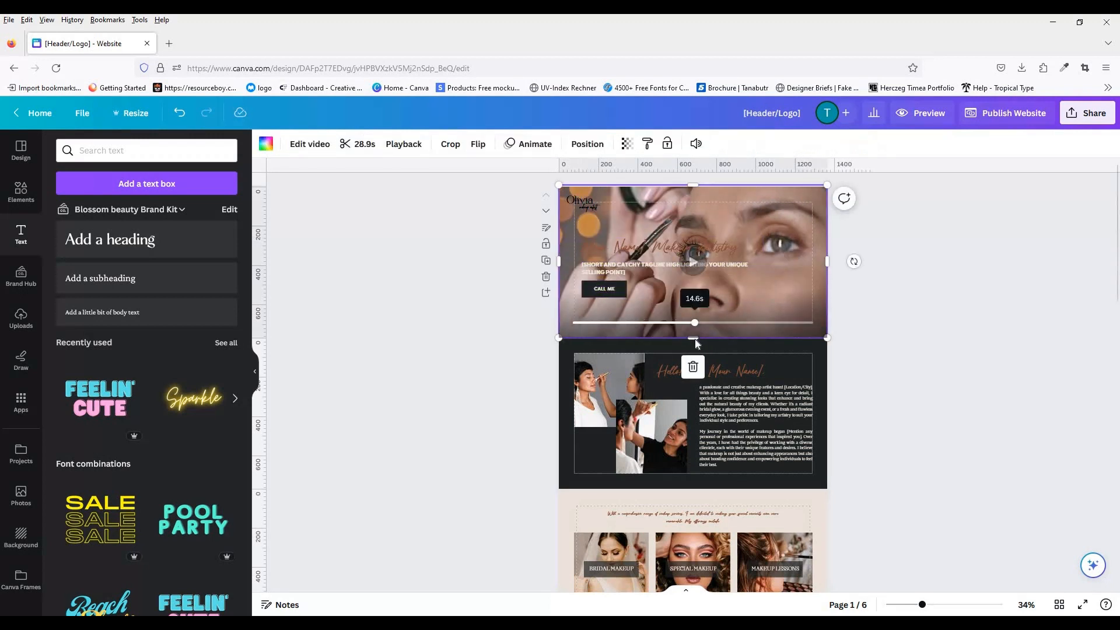
left_click_drag(694, 339, 691, 356)
key("Delete")
left_click(722, 303)
key("Delete")
left_click(422, 325)
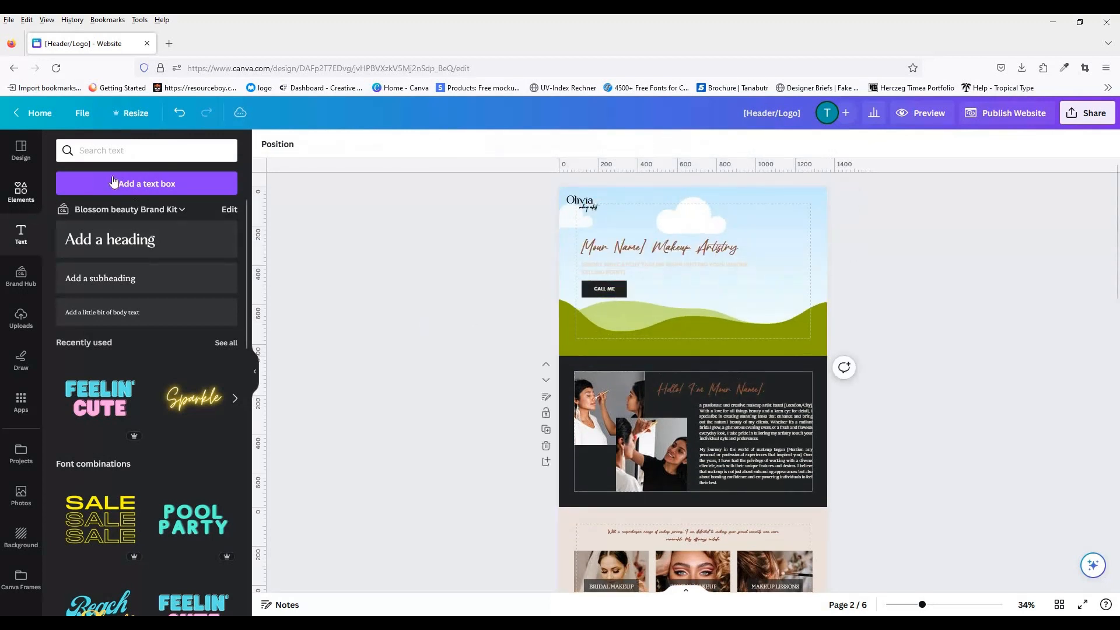
Step: Search the video elements for makeup and limit the results to free ones
left_click(21, 191)
left_click(150, 150)
type("makeup")
key("Return")
left_click(170, 179)
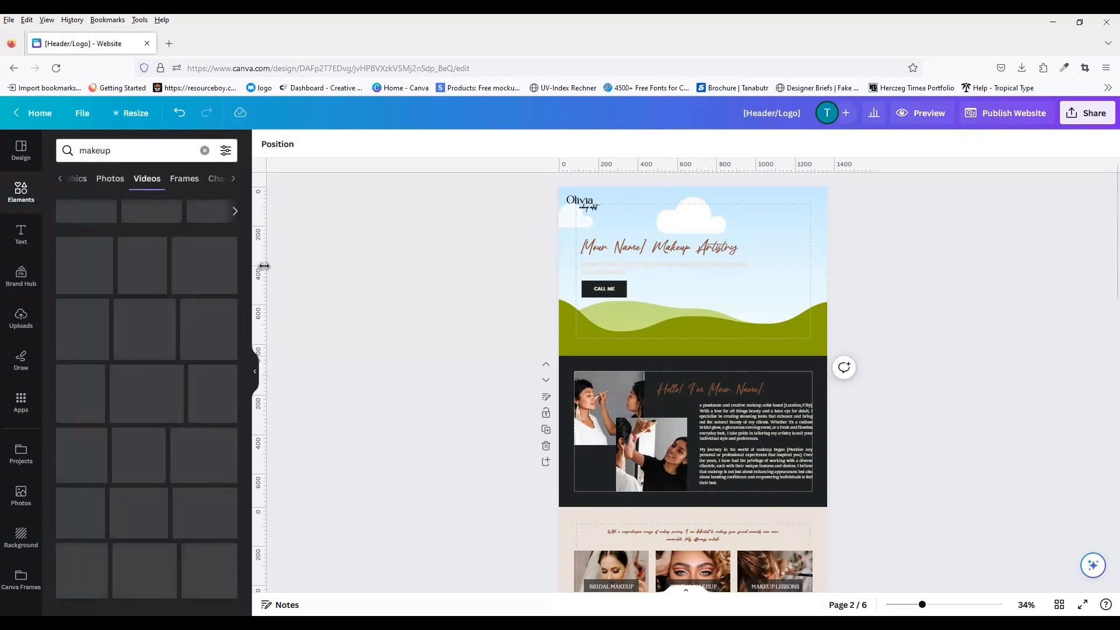
left_click(346, 331)
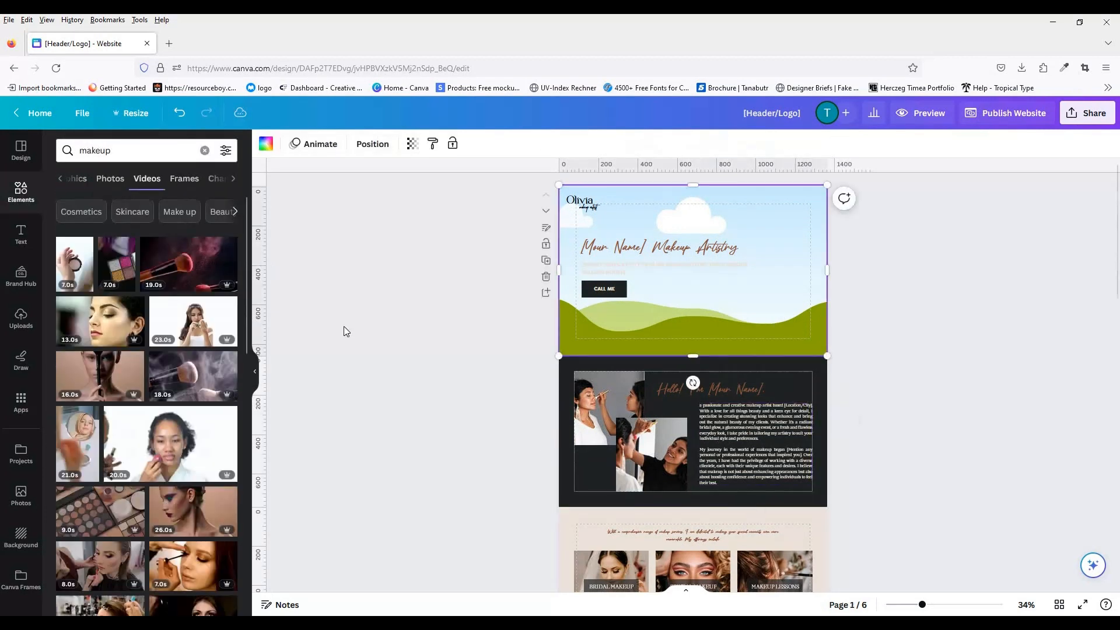
left_click_drag(246, 297, 245, 307)
left_click(225, 153)
left_click_drag(238, 380, 238, 421)
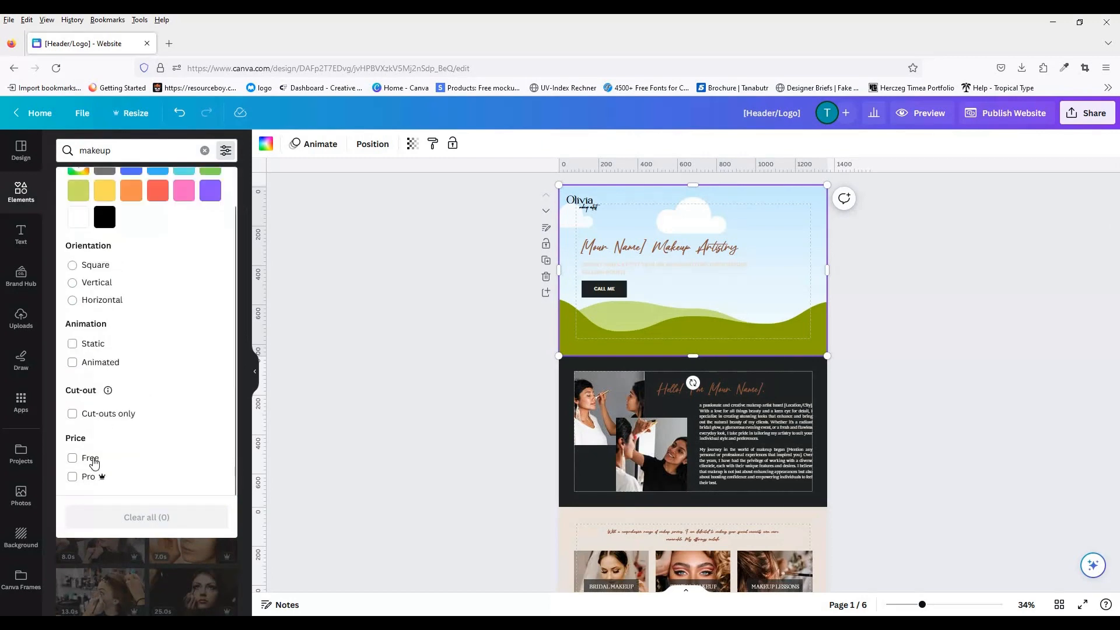
left_click(94, 459)
left_click(327, 397)
Step: Try free makeup videos in the hero frame and fill it with the 22-second golden bokeh clip
left_click_drag(221, 285, 684, 291)
left_click_drag(93, 451, 760, 286)
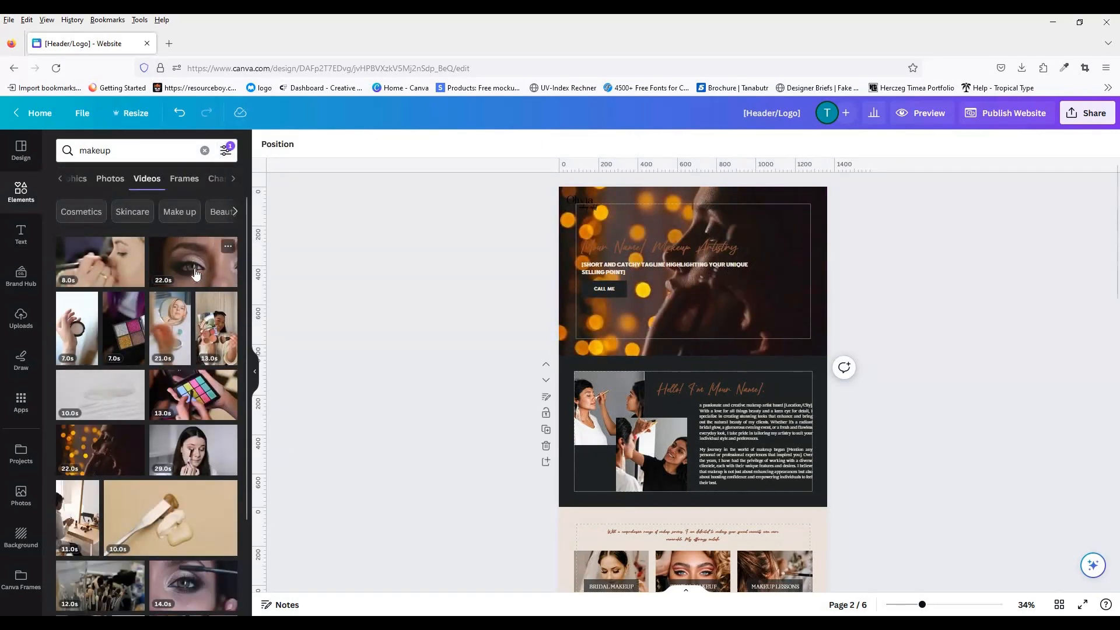
left_click_drag(193, 263, 695, 274)
left_click_drag(93, 452, 691, 280)
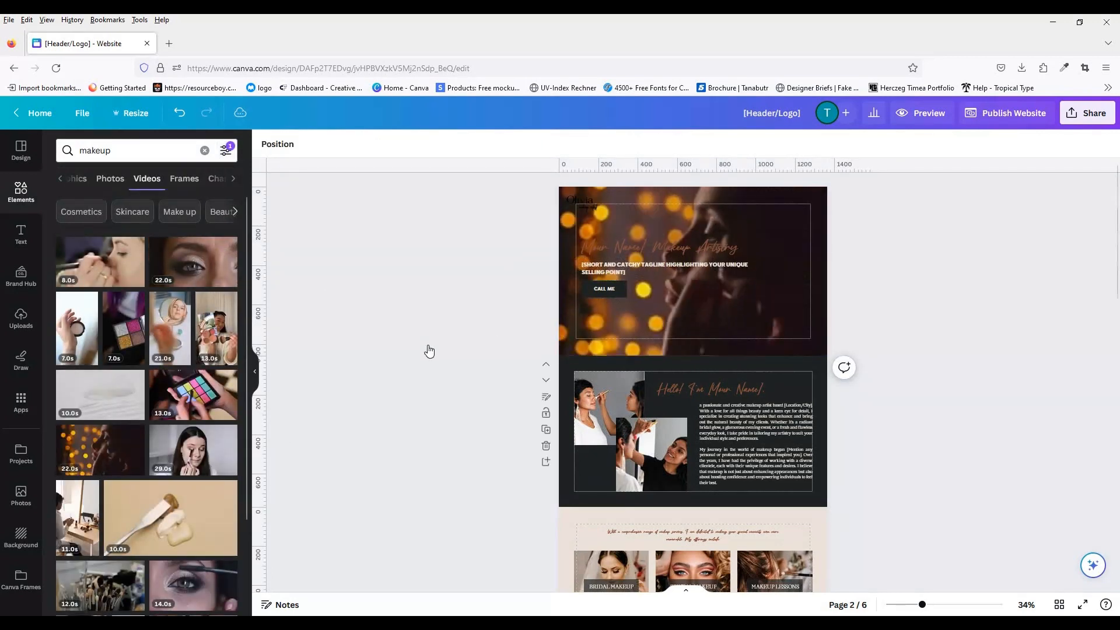
Step: Recolour both texts of the Olivia logo to the document's light beige
left_click(579, 200)
left_click(433, 143)
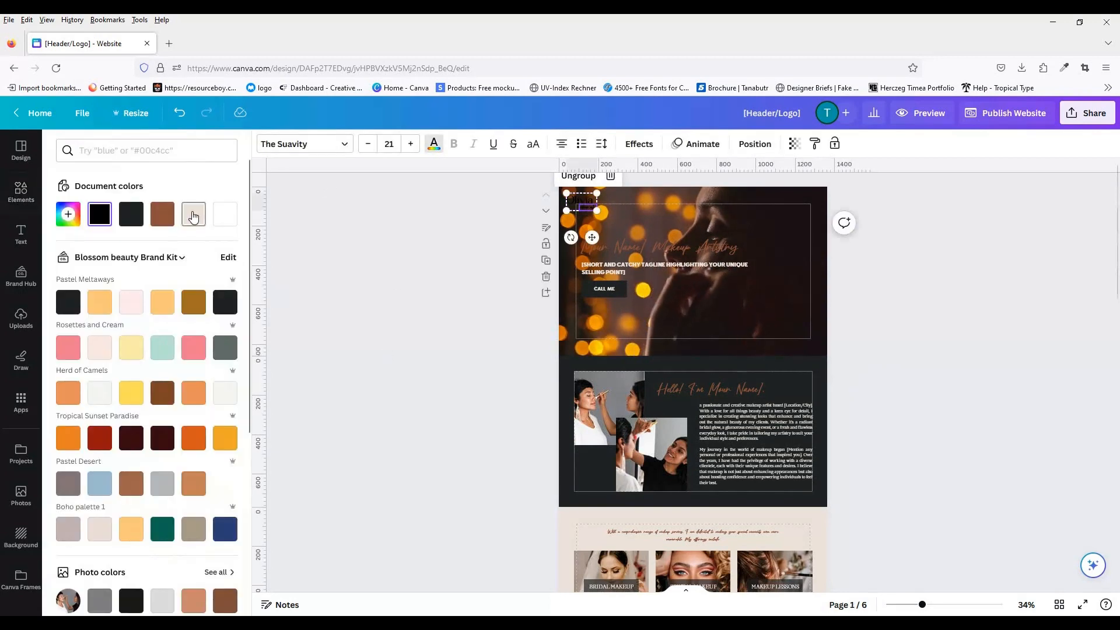
left_click(193, 216)
key("Escape")
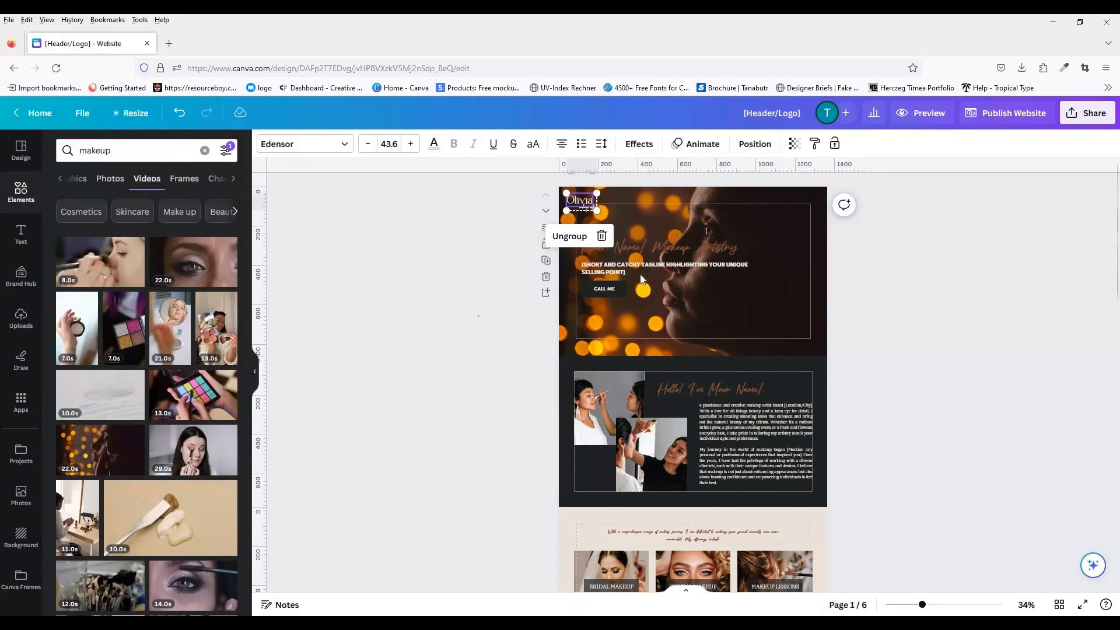
Step: Try tidying up the spacing of the hero's name heading, tagline and Call Me button, and undo it
left_click(641, 249)
left_click(628, 268, "shift")
left_click(754, 144)
left_click(604, 289, "shift")
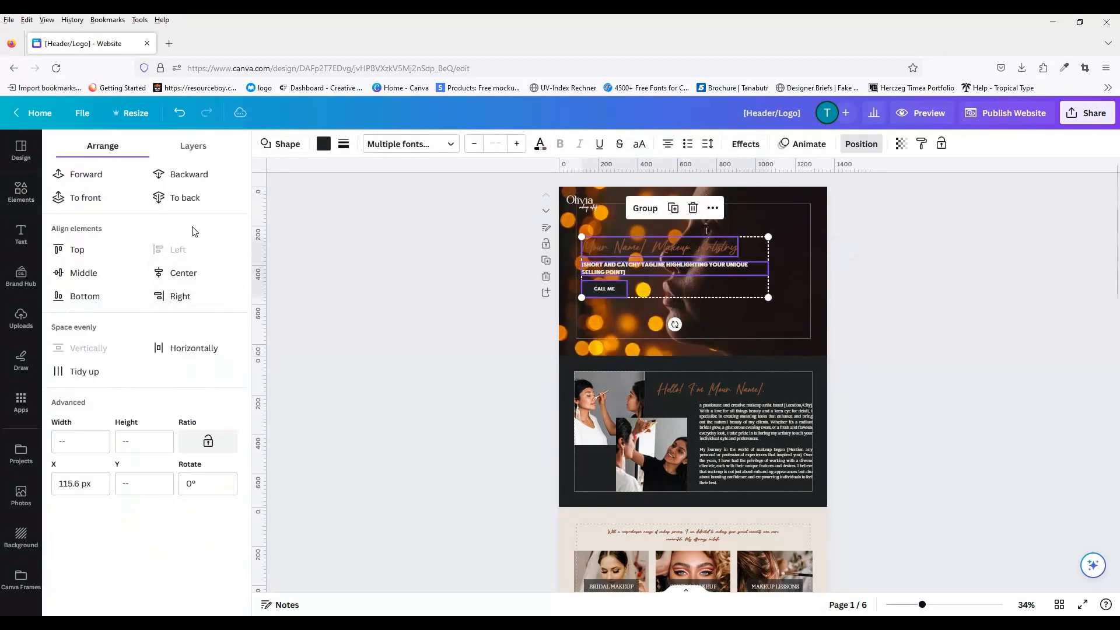
left_click(85, 371)
left_click(179, 113)
key("ctrl+z")
Step: Move the hero texts and button down and cover the hero with a rectangle about 1379 by 874 px
left_click_drag(627, 243, 827, 356)
left_click(442, 375)
key("r")
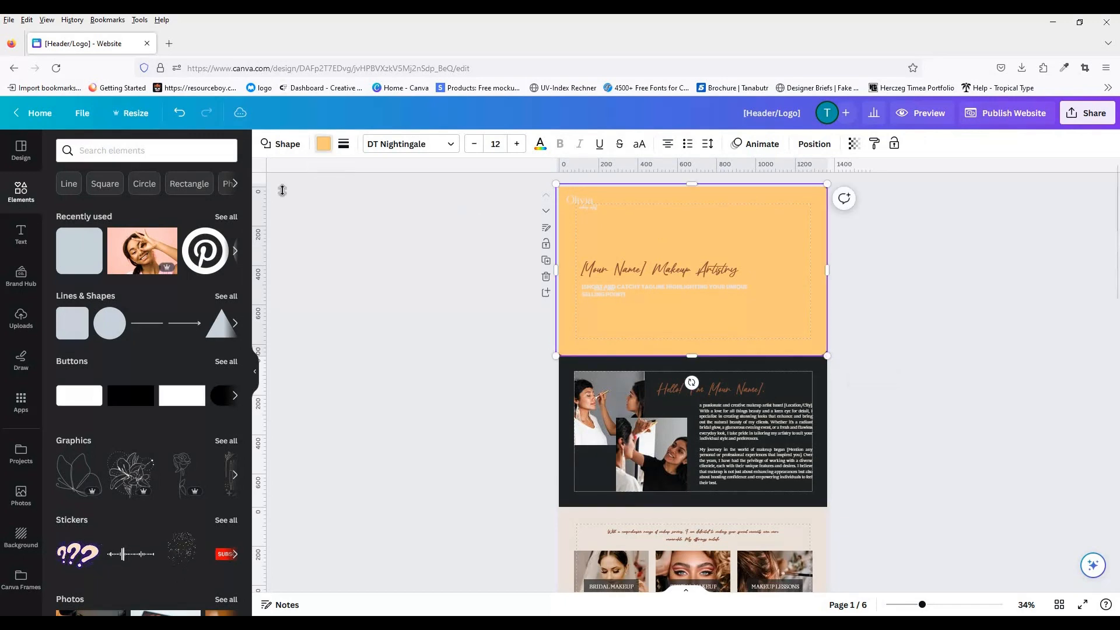
Step: Fill the hero's covering rectangle with the document's brown and make it mostly transparent
left_click(323, 143)
left_click(193, 214)
left_click(853, 144)
left_click_drag(840, 188, 755, 188)
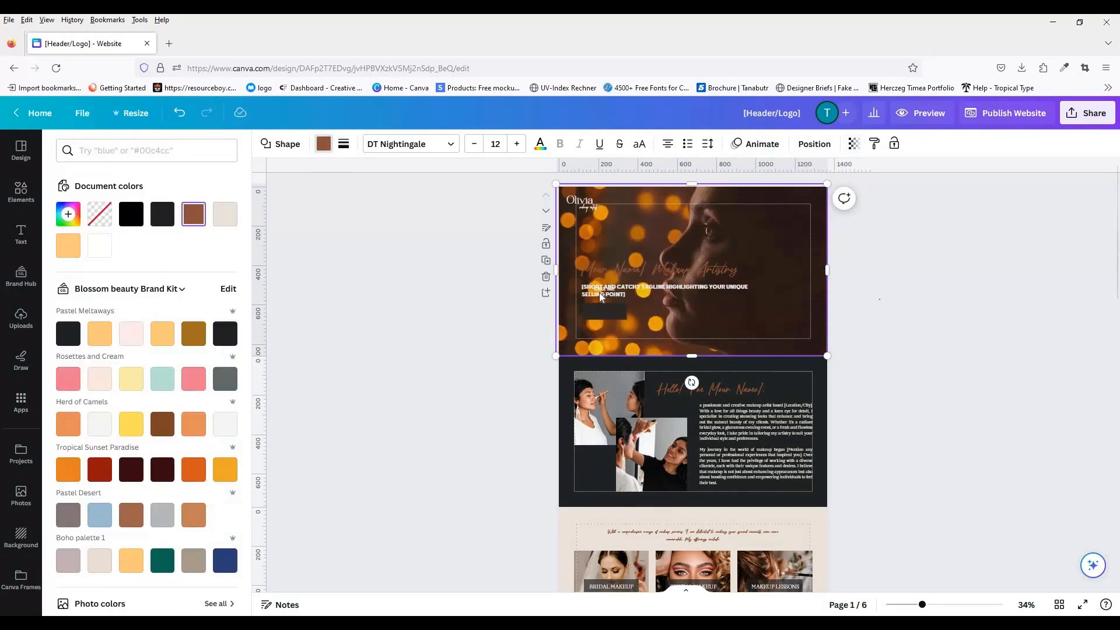
Step: Reorder the hero layers by sending the brown overlay to the back and the bokeh video behind it
left_click(601, 297)
left_click(758, 326)
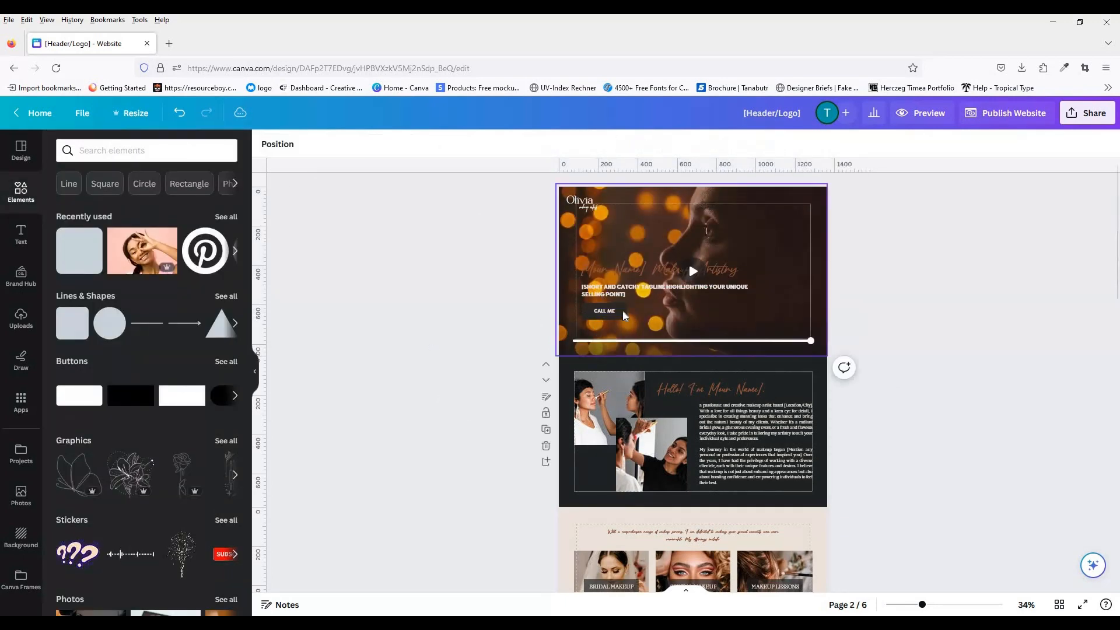
key("ctrl+plus")
key("ctrl+plus")
scroll(1008, 425, "up", 5)
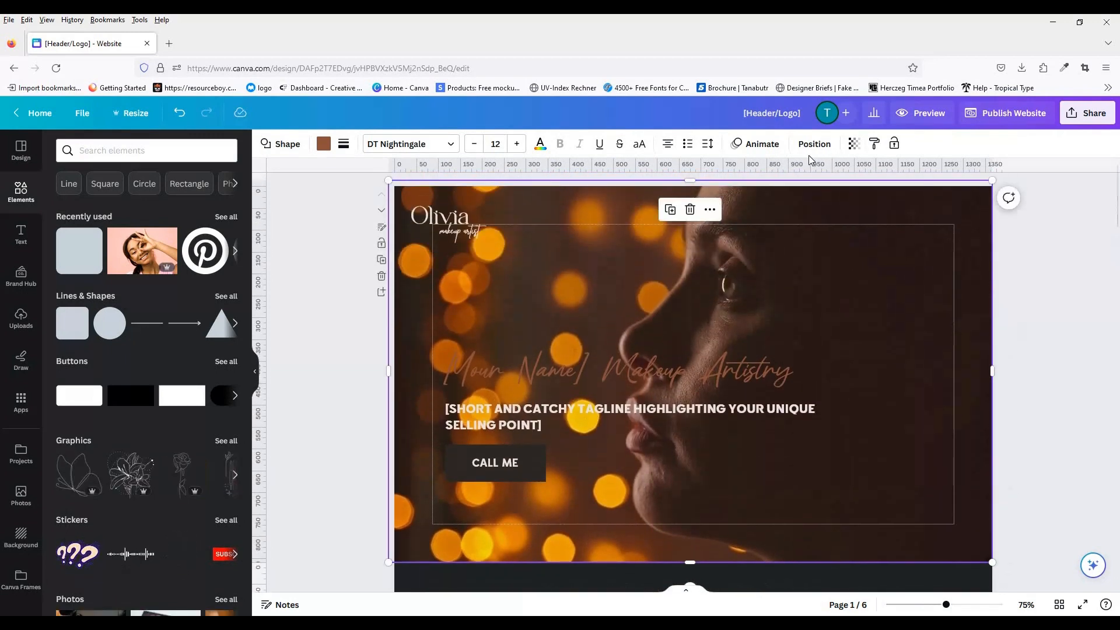
left_click(814, 144)
left_click(121, 196)
left_click(175, 199)
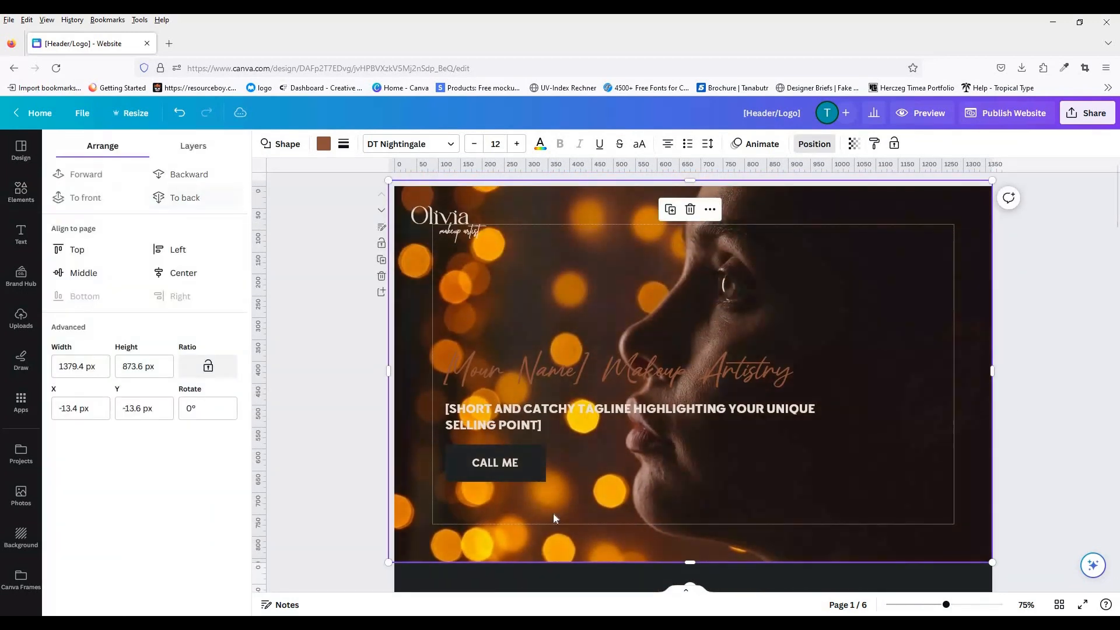
left_click(555, 518)
left_click(181, 197)
Step: Recolor the hero's name heading with the light salmon photo color and make the tagline below it white
left_click(521, 375, "shift")
left_click(266, 144)
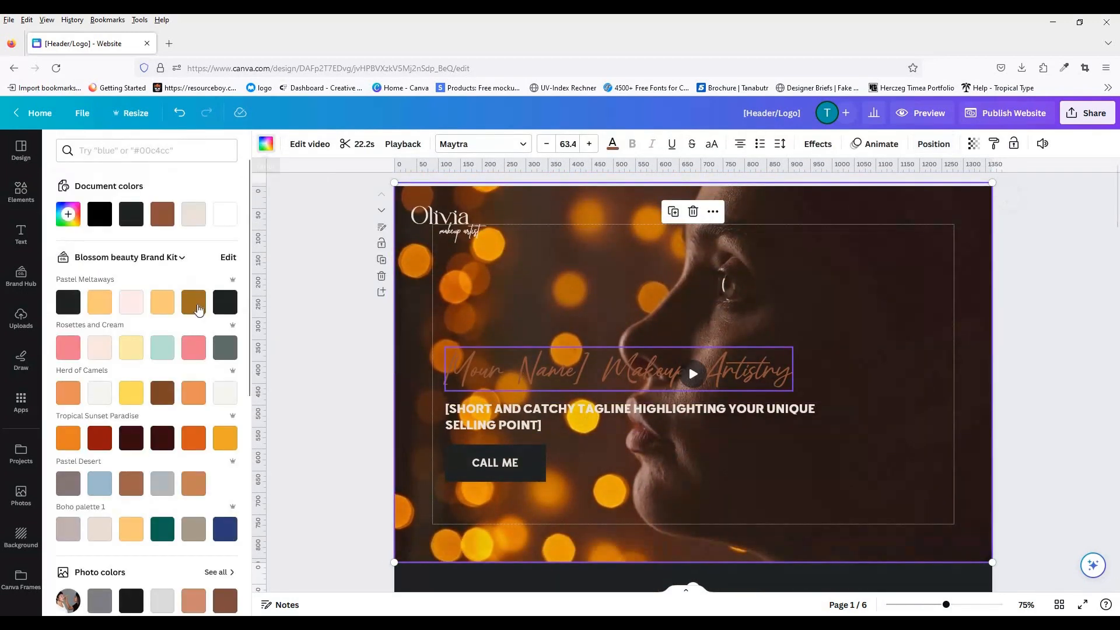
left_click(322, 440)
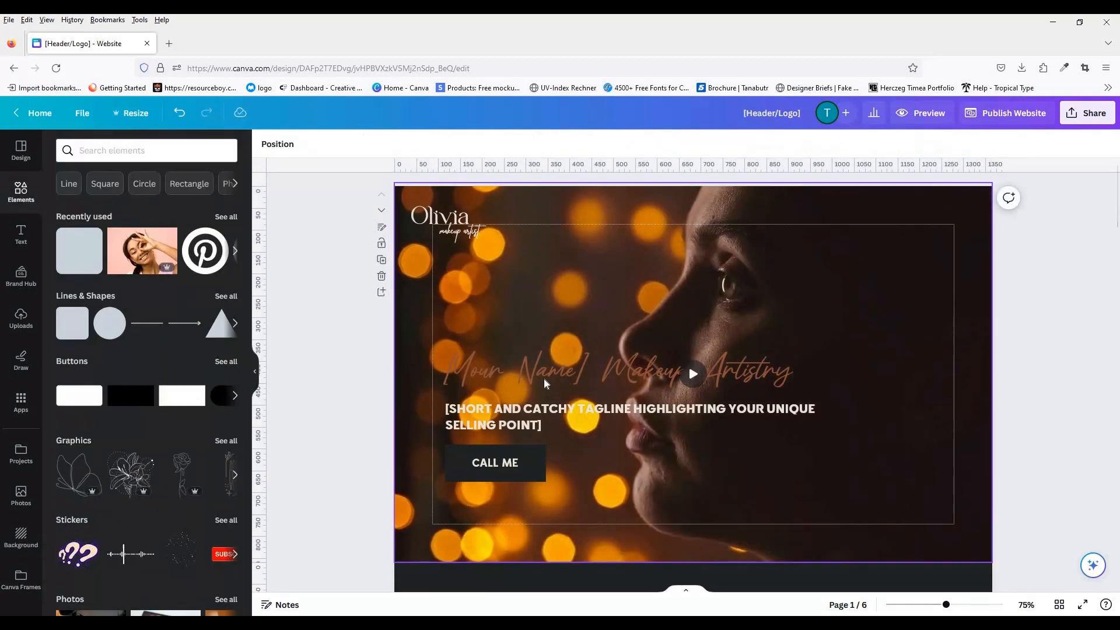
left_click(544, 378)
left_click(434, 143)
scroll(251, 462, "down", 3)
left_click(194, 422)
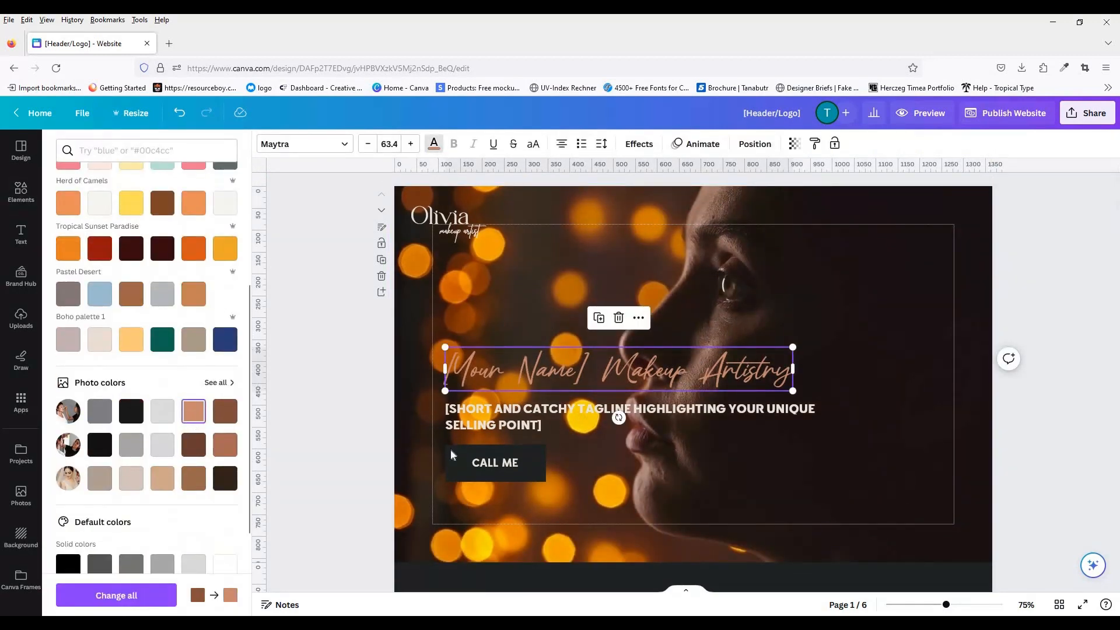
left_click(461, 427)
left_click(225, 476)
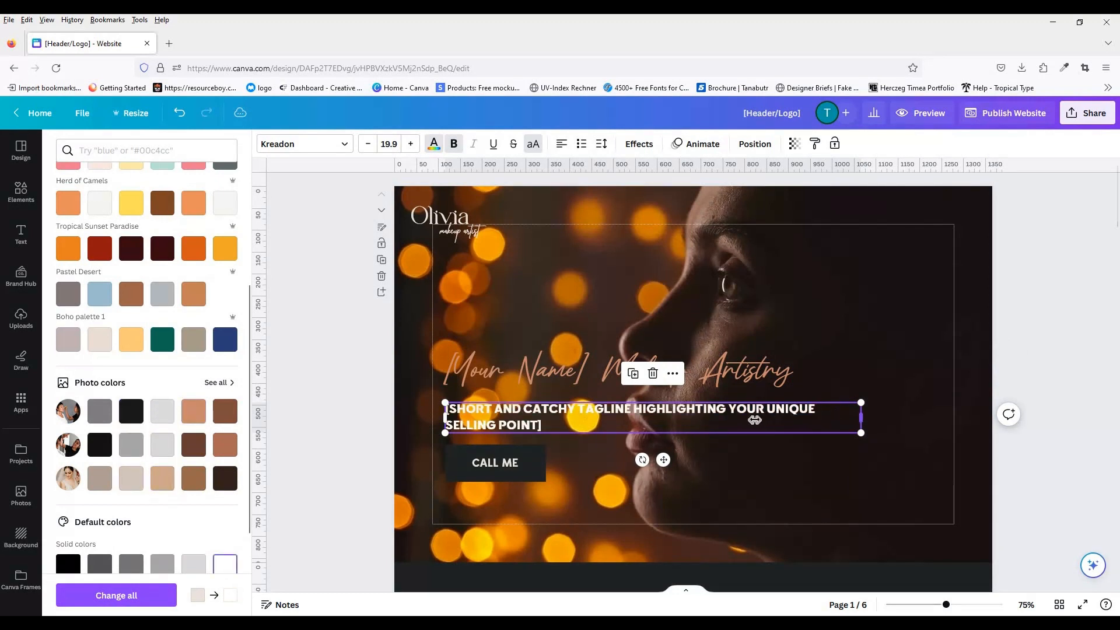
Step: Narrow the hero tagline to three lines with the Call Me button beneath it, and enlarge the name heading to size 77.4
left_click_drag(754, 419, 685, 420)
left_click(494, 462)
left_click_drag(494, 462, 495, 479)
left_click(776, 376)
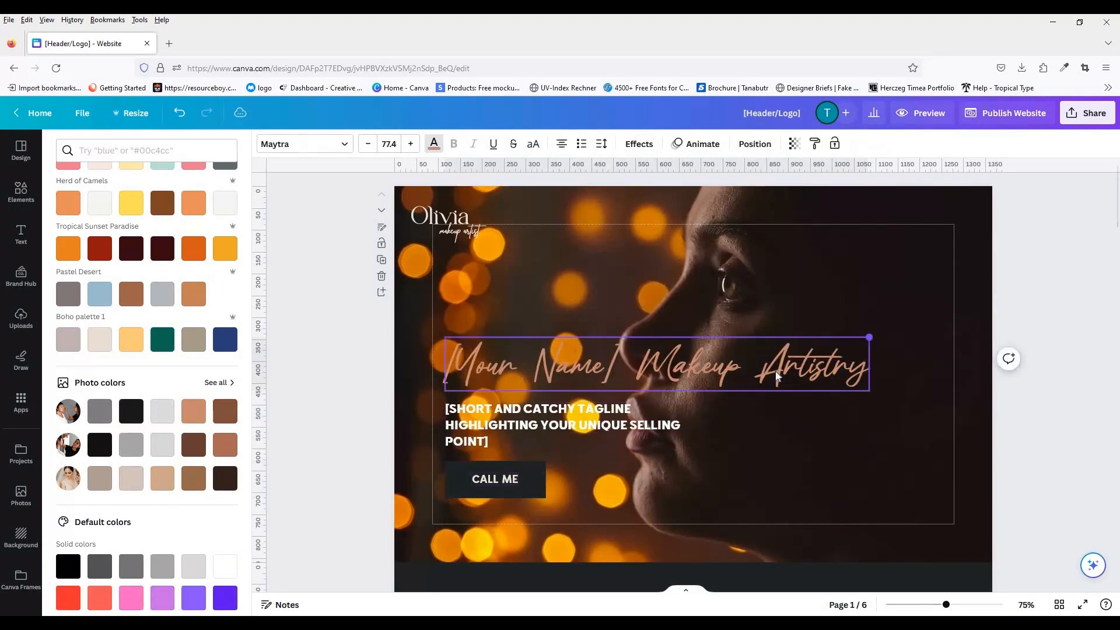
left_click(874, 375)
left_click(1042, 414)
Step: Preview the website with navigation and check the sections from the hero down to Contact
left_click(916, 605)
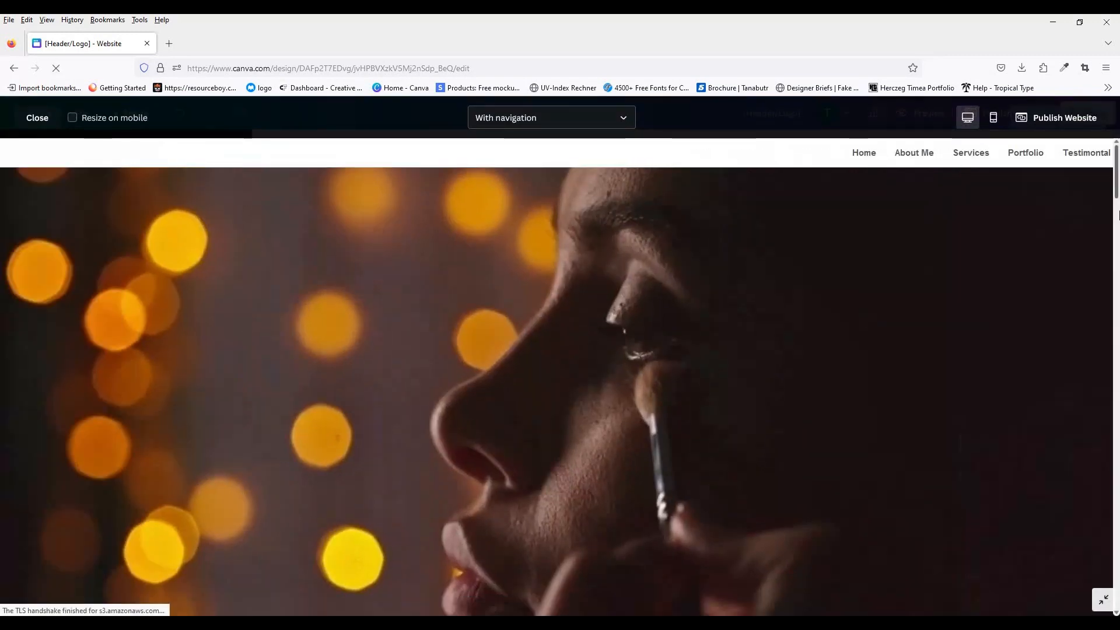
left_click_drag(1117, 183, 1117, 545)
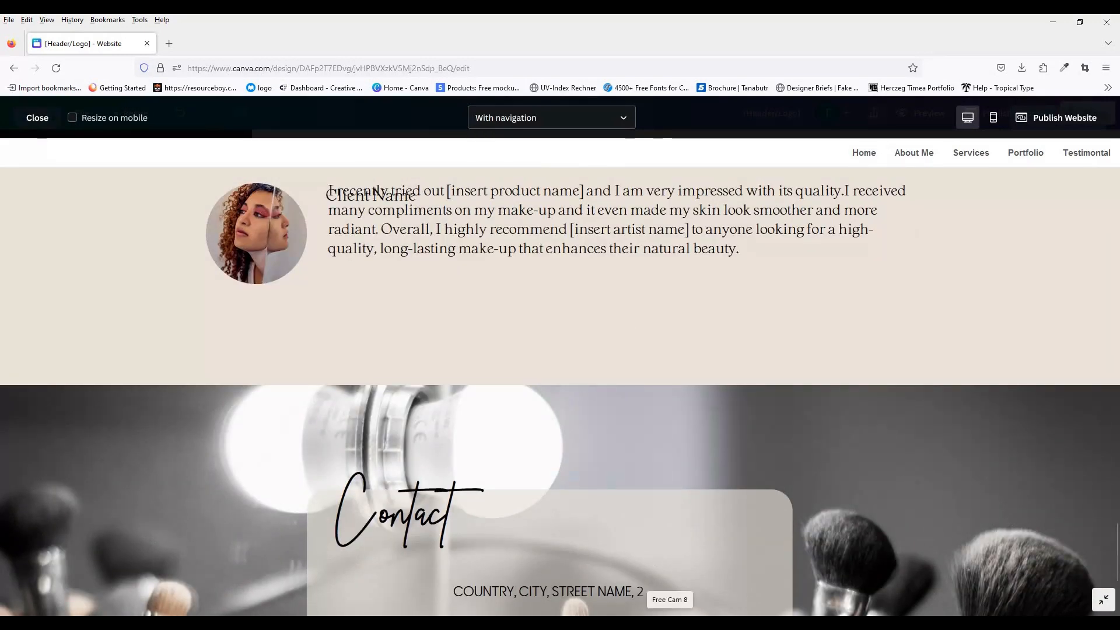
left_click(670, 623)
left_click(597, 350)
left_click(37, 118)
Step: Set all three Client Name labels under the client reviews in The Suavity font
left_click_drag(917, 605, 940, 605)
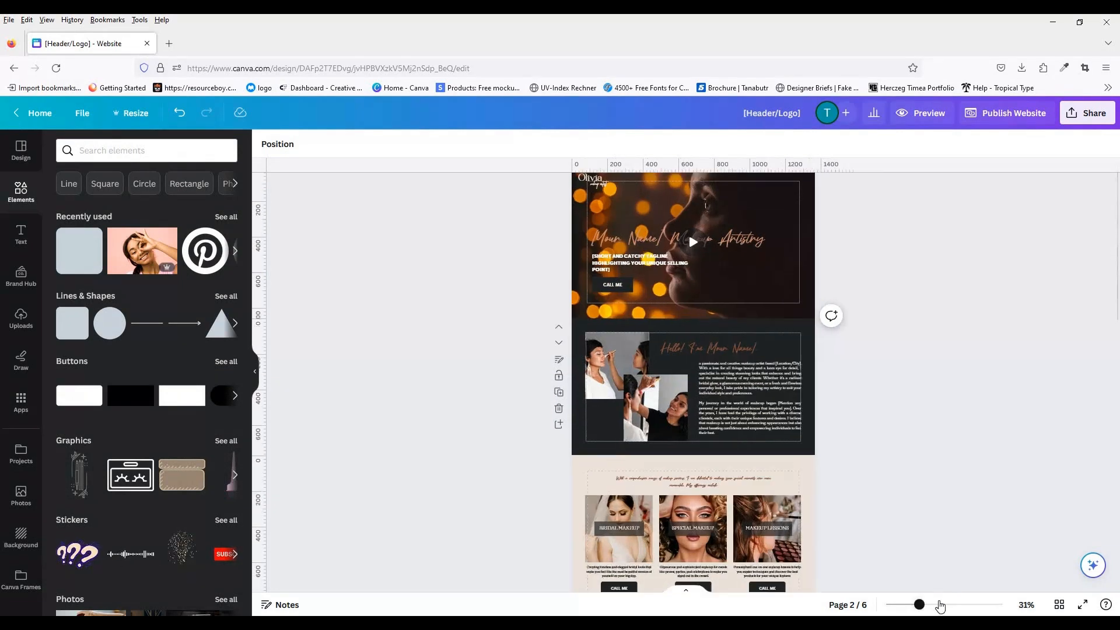
left_click(574, 268)
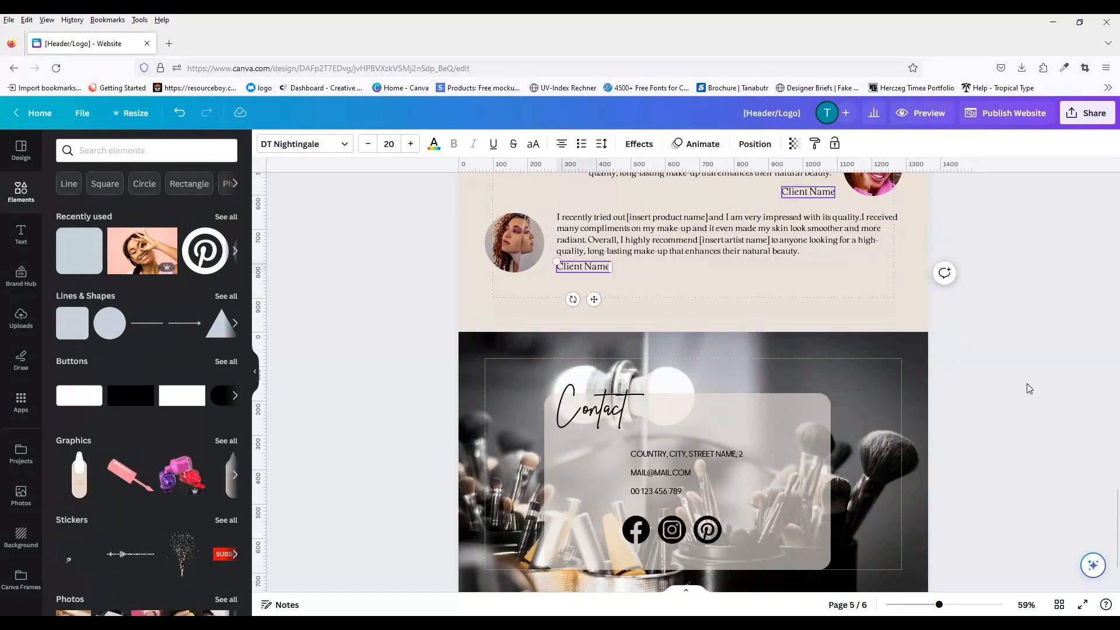
scroll(1029, 389, "up", 5)
left_click(583, 312, "shift")
left_click(808, 387, "shift")
left_click(303, 143)
left_click(105, 464)
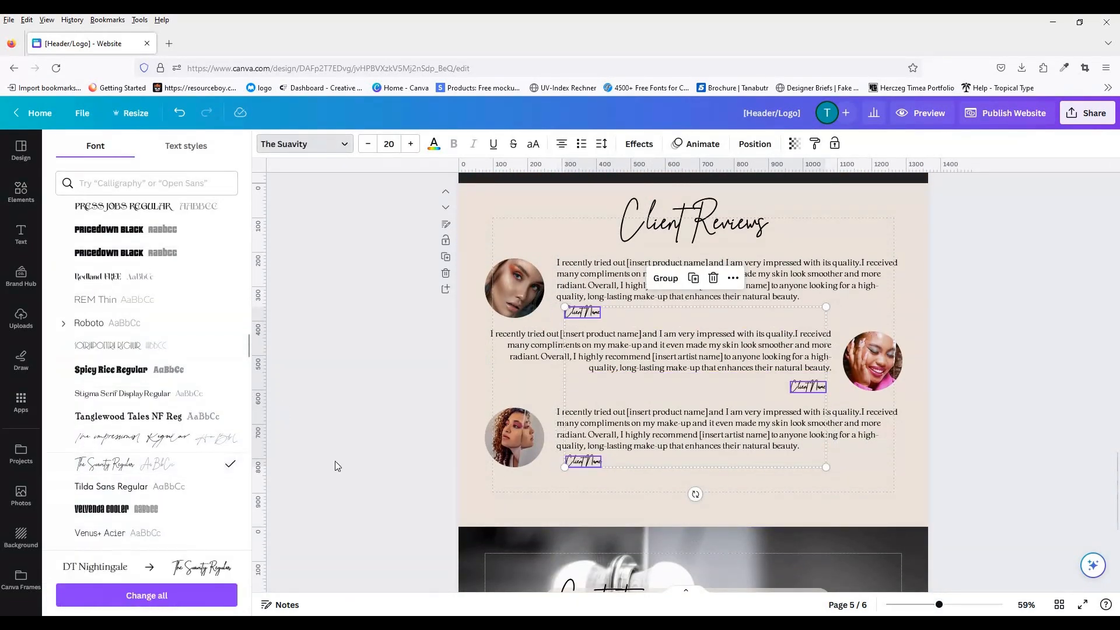
Step: Reposition the Client Name labels so they line up with the edges of their review texts
left_click(589, 392)
left_click_drag(583, 312, 574, 313)
left_click_drag(580, 463, 570, 464)
left_click_drag(397, 245, 887, 490)
Step: Search the elements for mail and add a round black envelope icon to the Contact page
scroll(692, 500, "down", 5)
left_click(146, 151)
type("all")
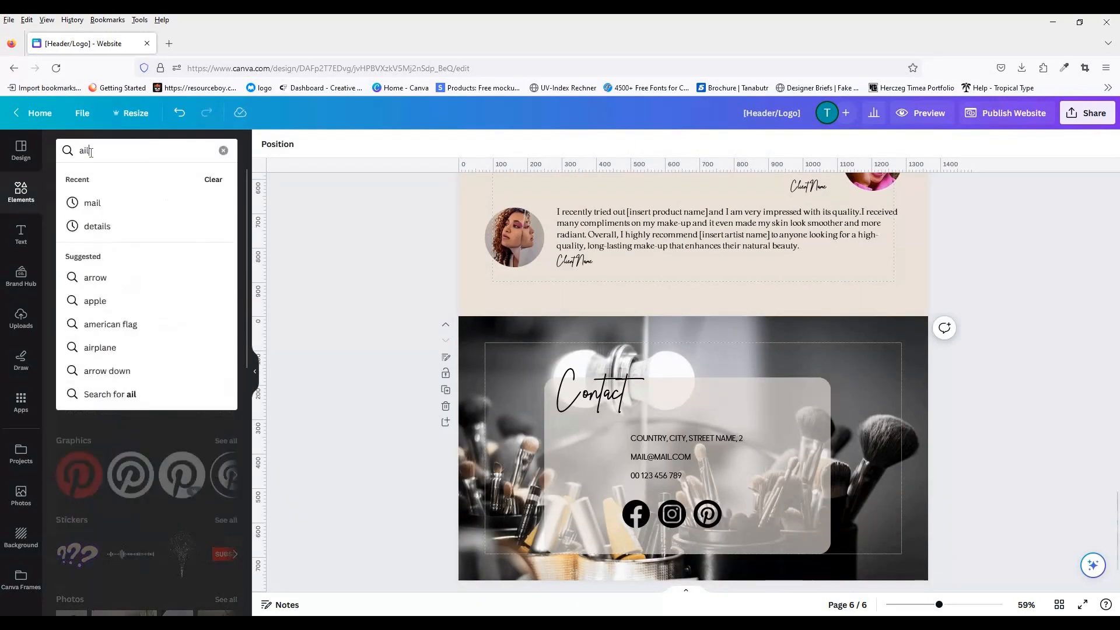
left_click(92, 203)
left_click(140, 275)
Step: Shrink the envelope icon beside the e-mail line and add a small black location pin icon beside the address line
left_click(87, 151)
type("loc")
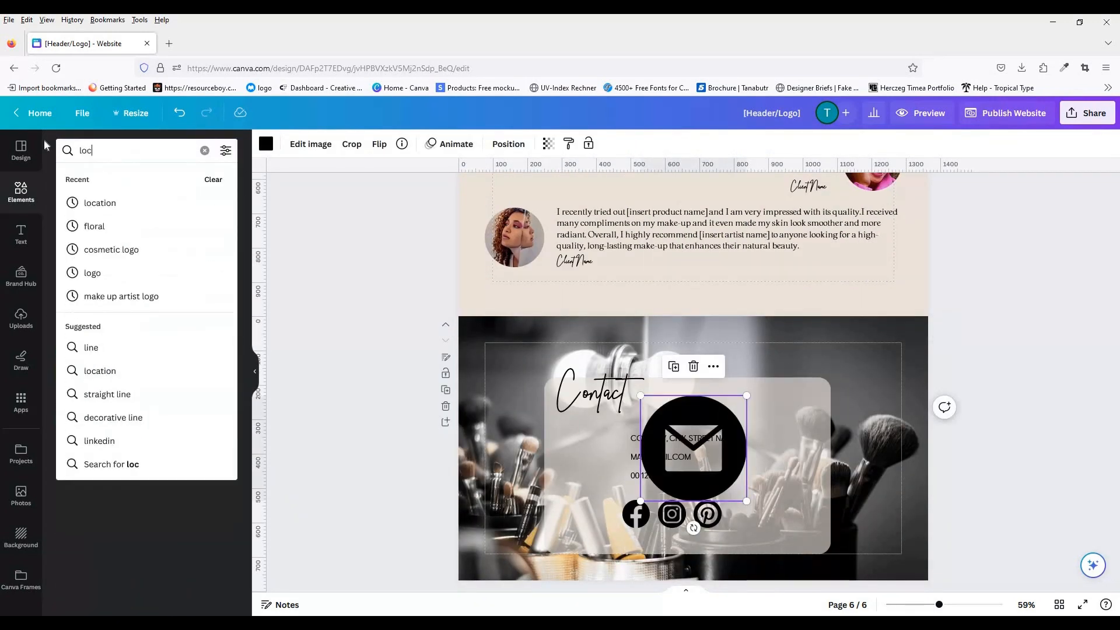
type("ation")
key("Return")
left_click_drag(747, 500, 648, 405)
left_click(90, 407)
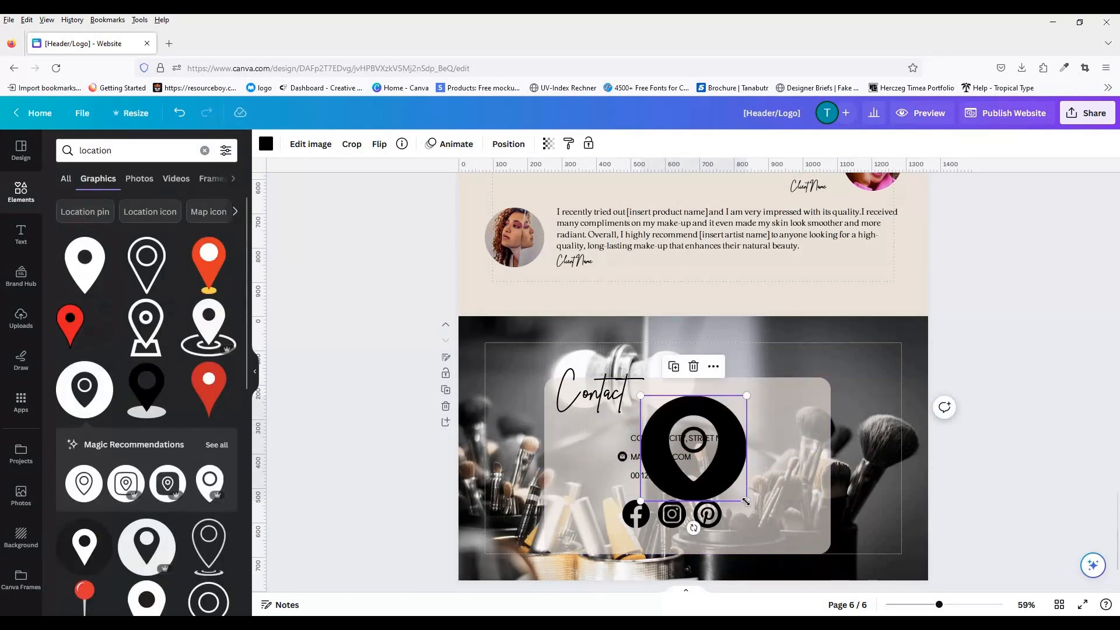
left_click_drag(745, 500, 643, 417)
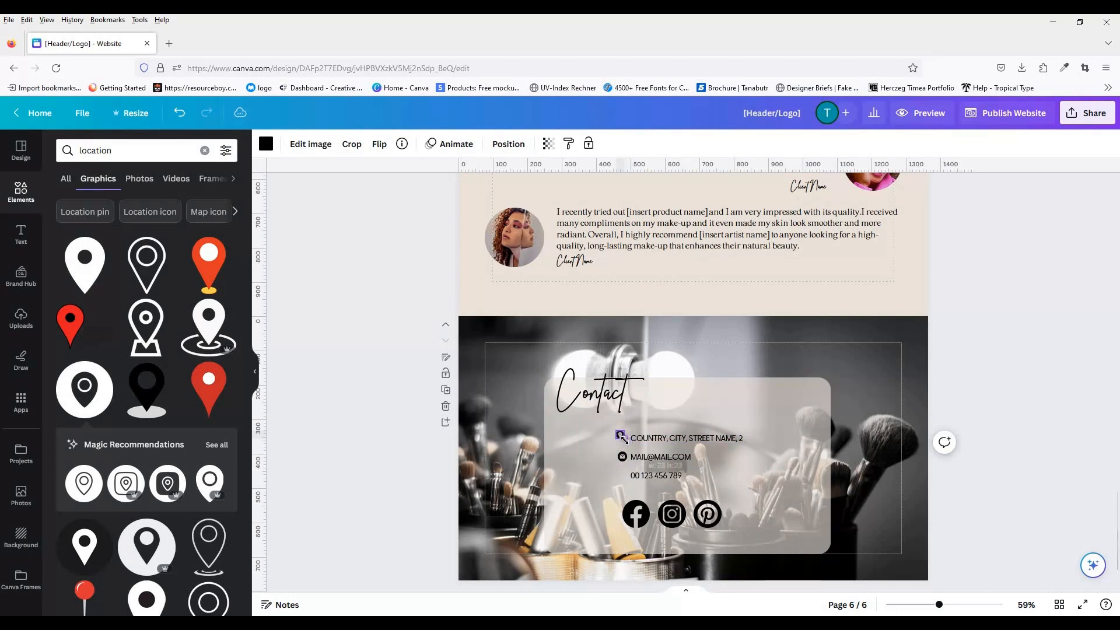
Step: Search the elements for call and add a round black phone icon, scaled down beside the phone number line
double_click(127, 151)
type("call")
key("Return")
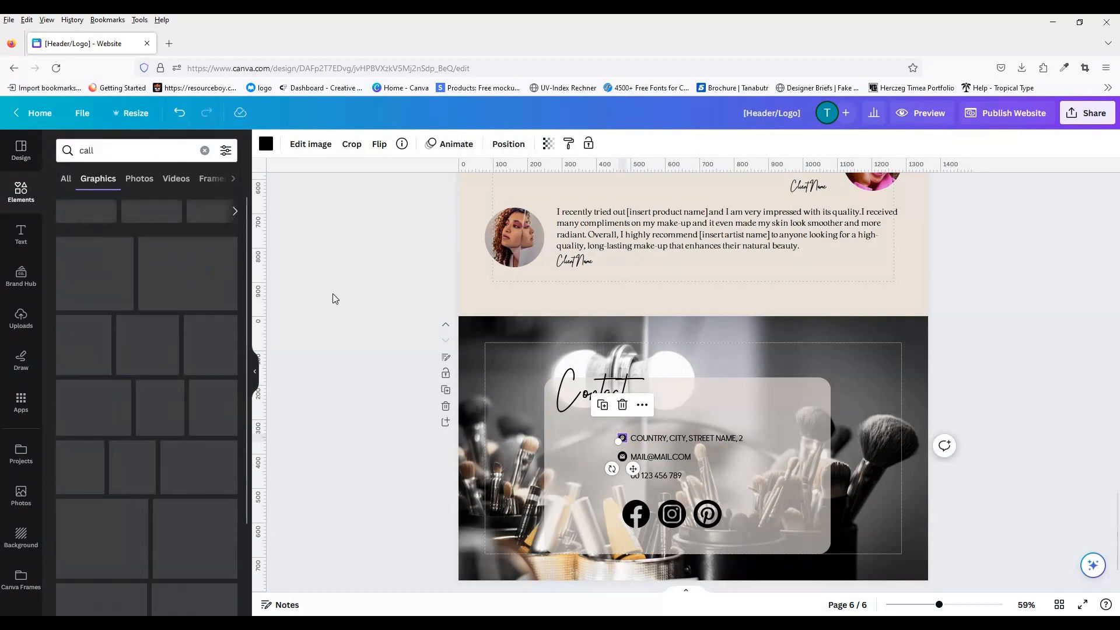
left_click_drag(941, 610, 949, 605)
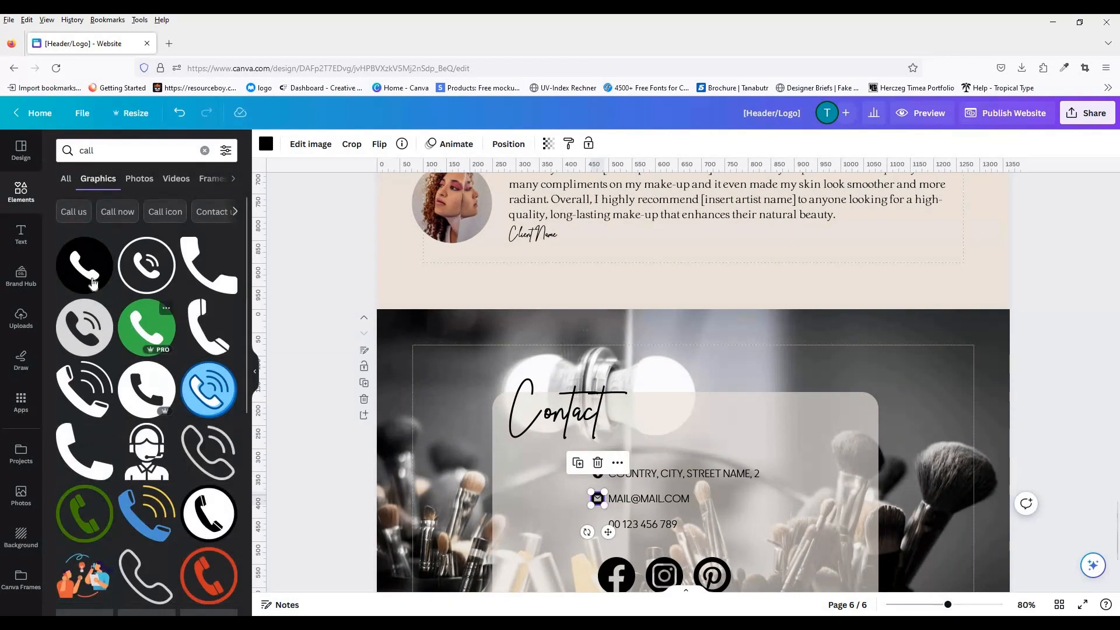
left_click_drag(84, 266, 696, 510)
left_click_drag(765, 558, 605, 505)
Step: Even out the sizes of the location, envelope and phone icons and align them in one column
left_click(597, 499)
left_click(598, 474)
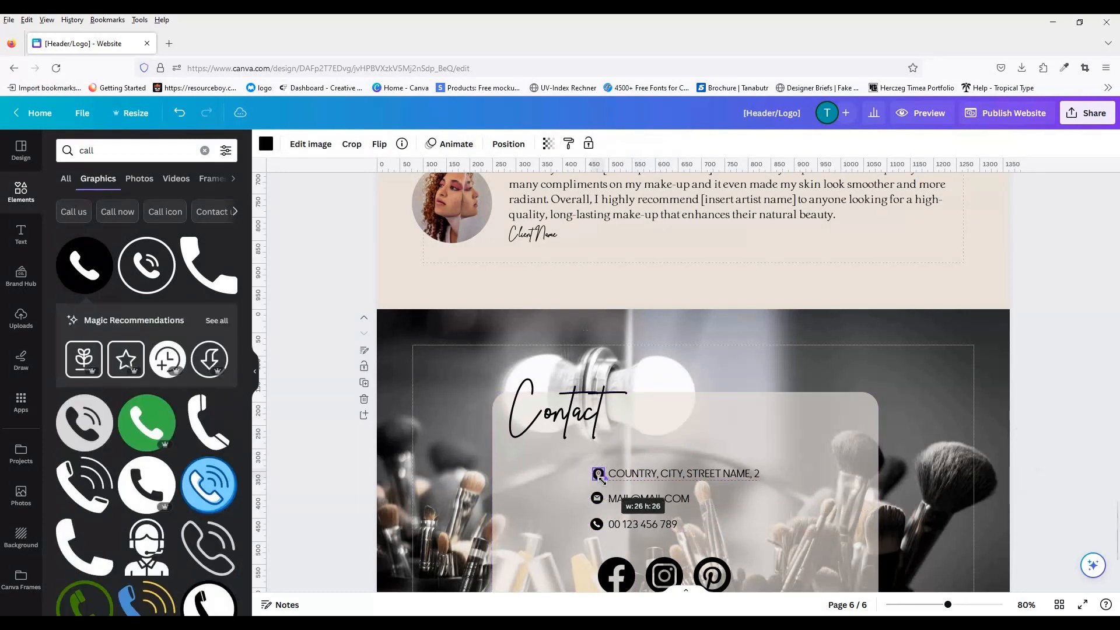
left_click(598, 524)
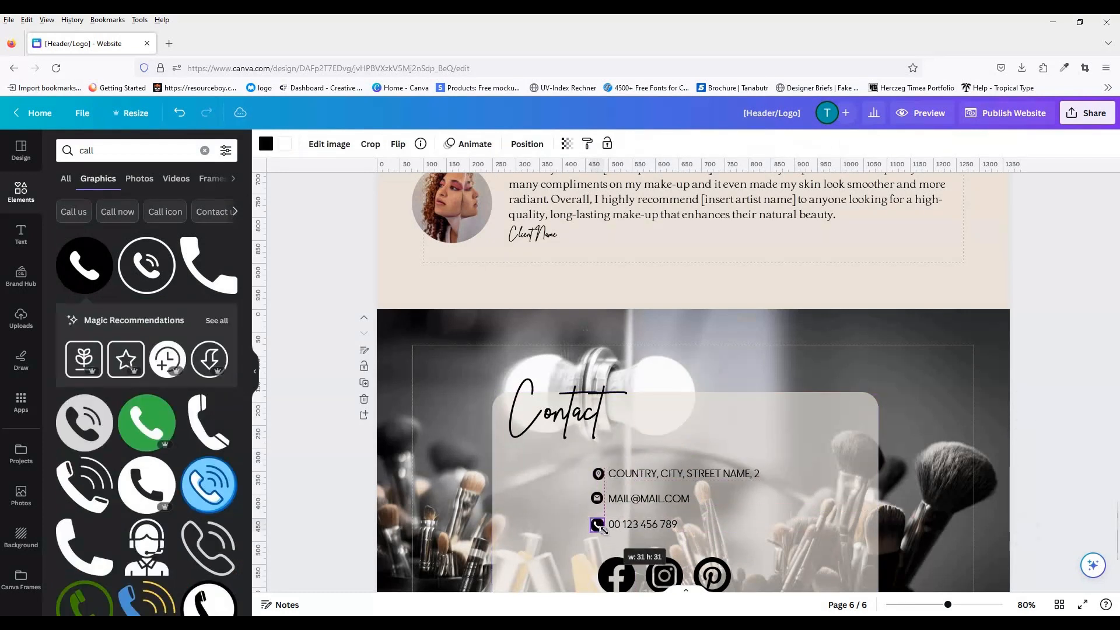
left_click(598, 473)
left_click(597, 498, "shift")
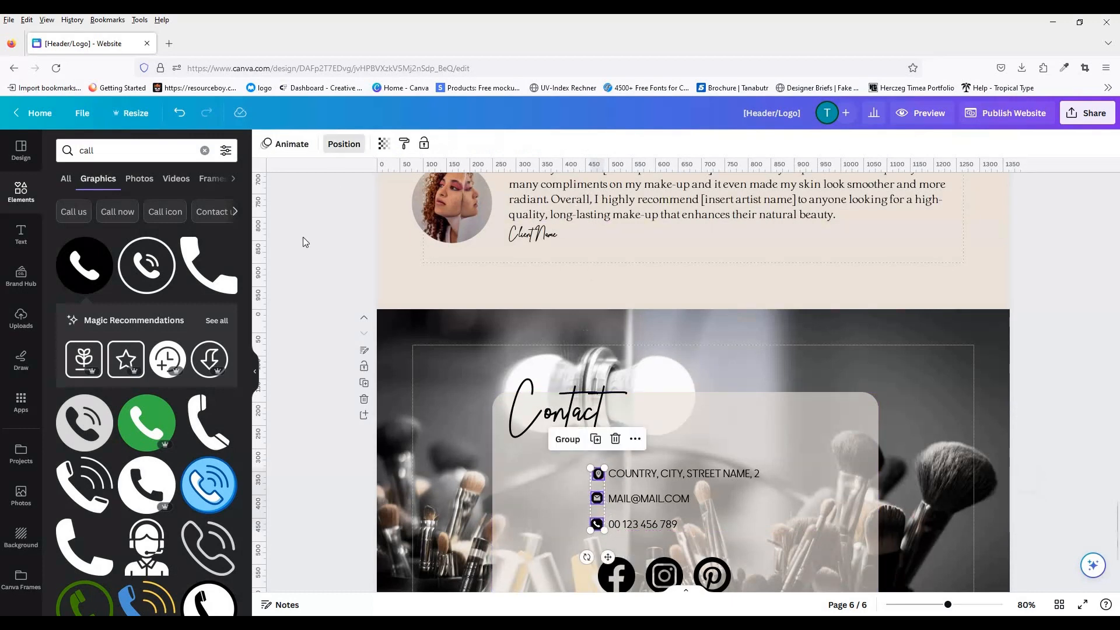
left_click(344, 143)
Step: Group the three contact icons with the address, e-mail and phone number lines
left_click(645, 473, "shift")
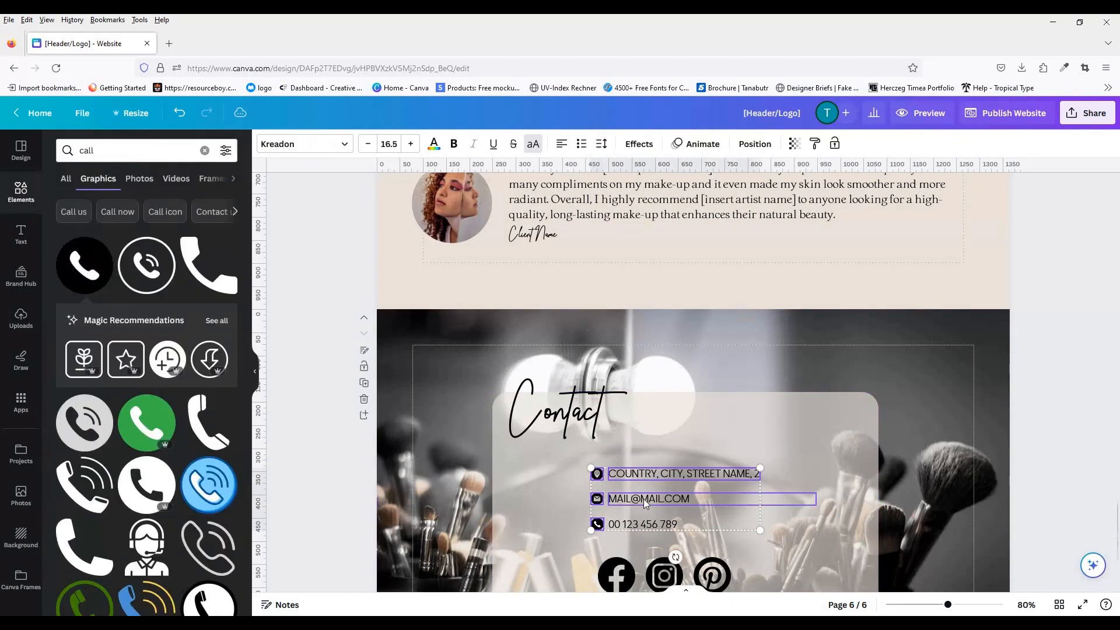
left_click(644, 499, "shift")
left_click(647, 525, "shift")
left_click(675, 440)
Step: Shrink the Facebook, Instagram and Pinterest icons together and place them under the contact lines
scroll(700, 466, "down", 1)
left_click(712, 526)
left_click(663, 529, "shift")
left_click(617, 528, "shift")
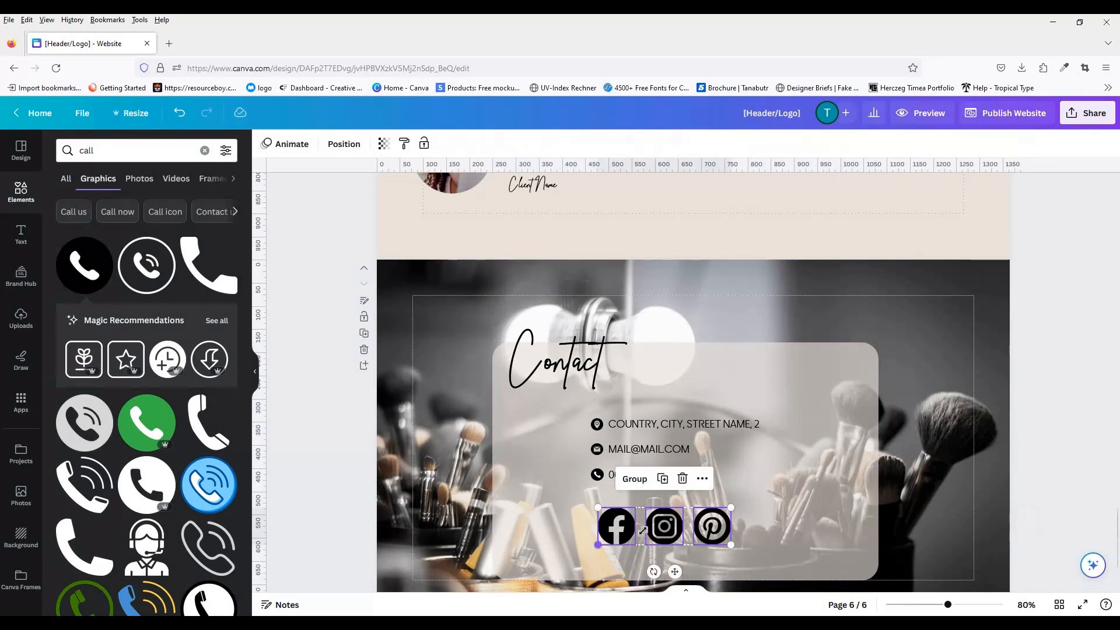
left_click_drag(731, 545, 681, 531)
left_click_drag(640, 516, 646, 516)
Step: Link the hero's Call Me button text to page 6 of the document
left_click_drag(945, 608, 921, 605)
scroll(968, 327, "up", 10)
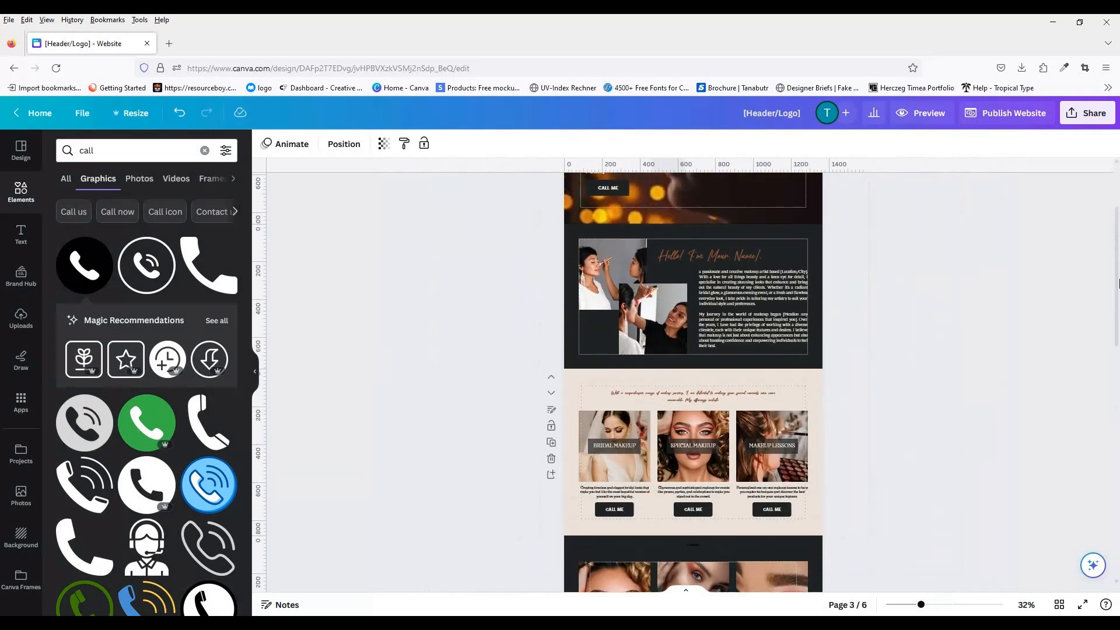
double_click(606, 316)
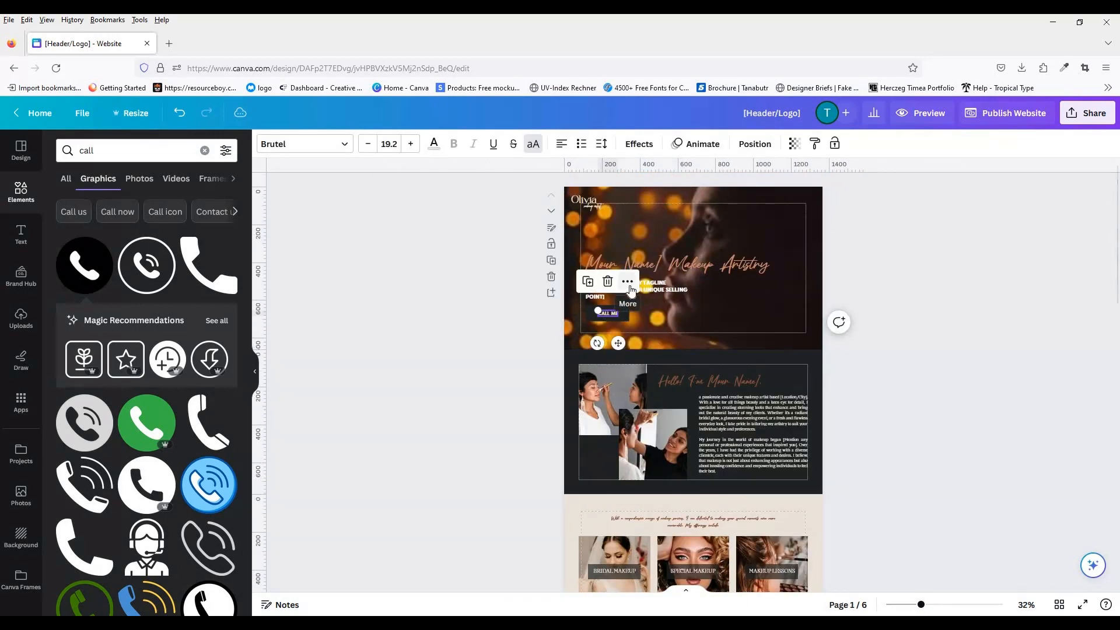
left_click(627, 282)
left_click(657, 520)
left_click_drag(815, 389, 809, 477)
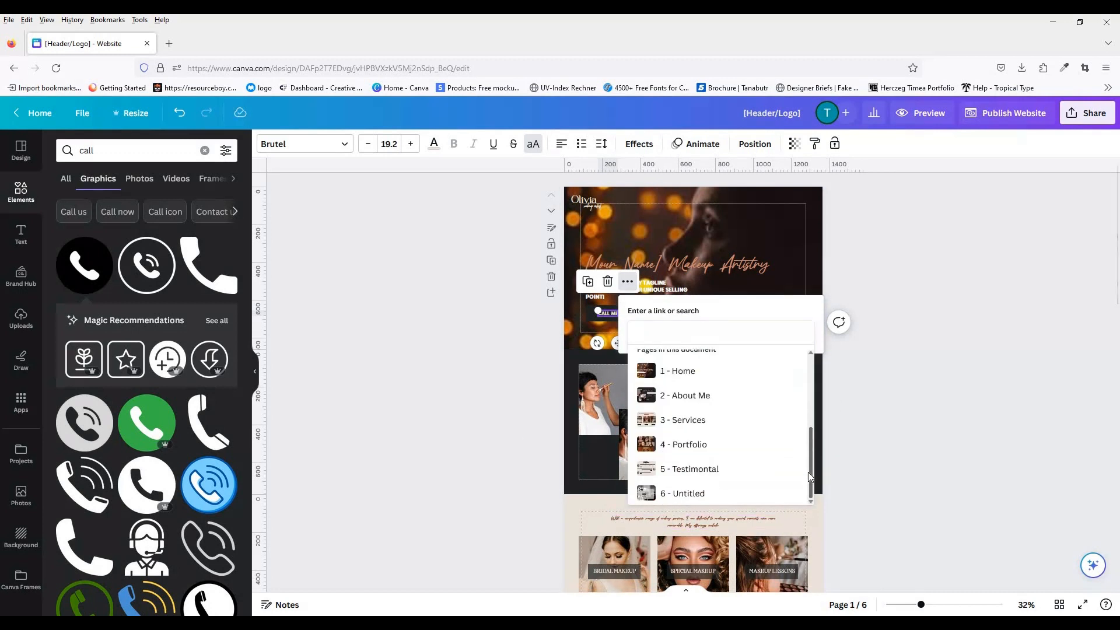
left_click(721, 493)
Step: Try changing the Call Me link's destination, undo it and check the link target
left_click_drag(625, 336, 591, 333)
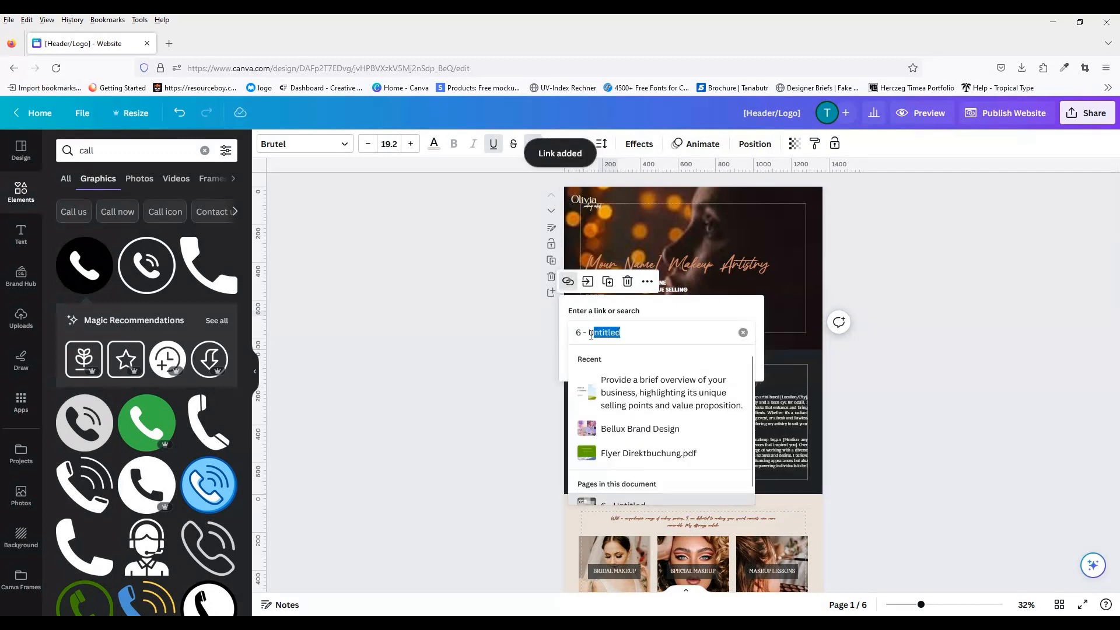
left_click(674, 396)
left_click(179, 112)
left_click(568, 282)
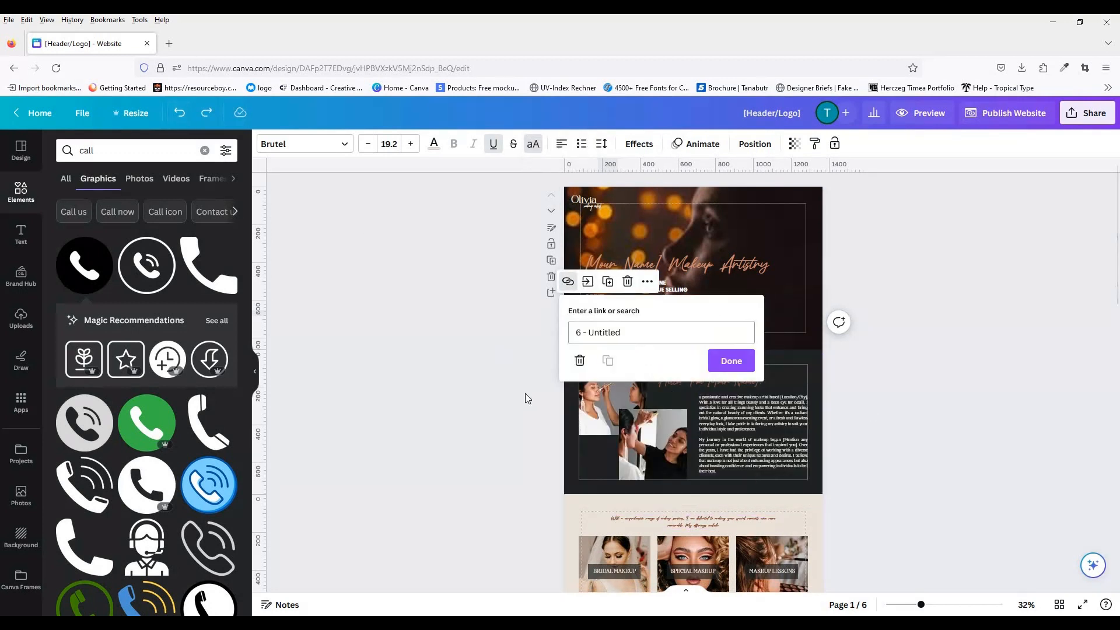
left_click(526, 396)
Step: Give page 6 with the contact details the page title Contact
left_click_drag(1117, 300, 1118, 575)
left_click(793, 483)
left_click(552, 432)
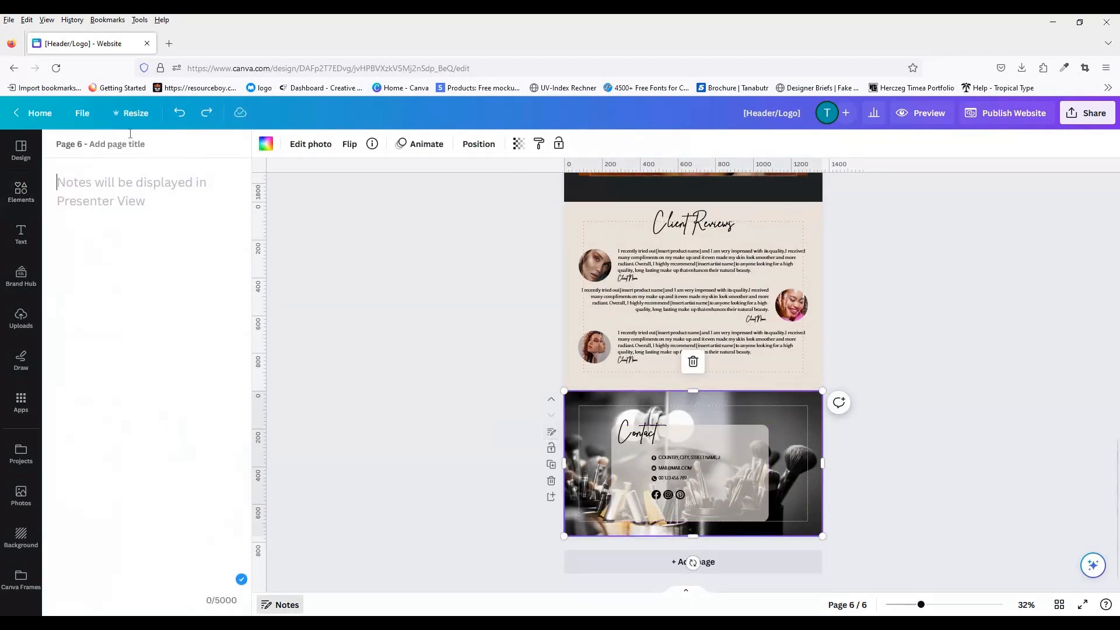
Step: Move the Olivia logo closer to the upper-left corner of the hero on page 1
left_click_drag(1118, 472, 1117, 196)
left_click_drag(597, 201, 586, 199)
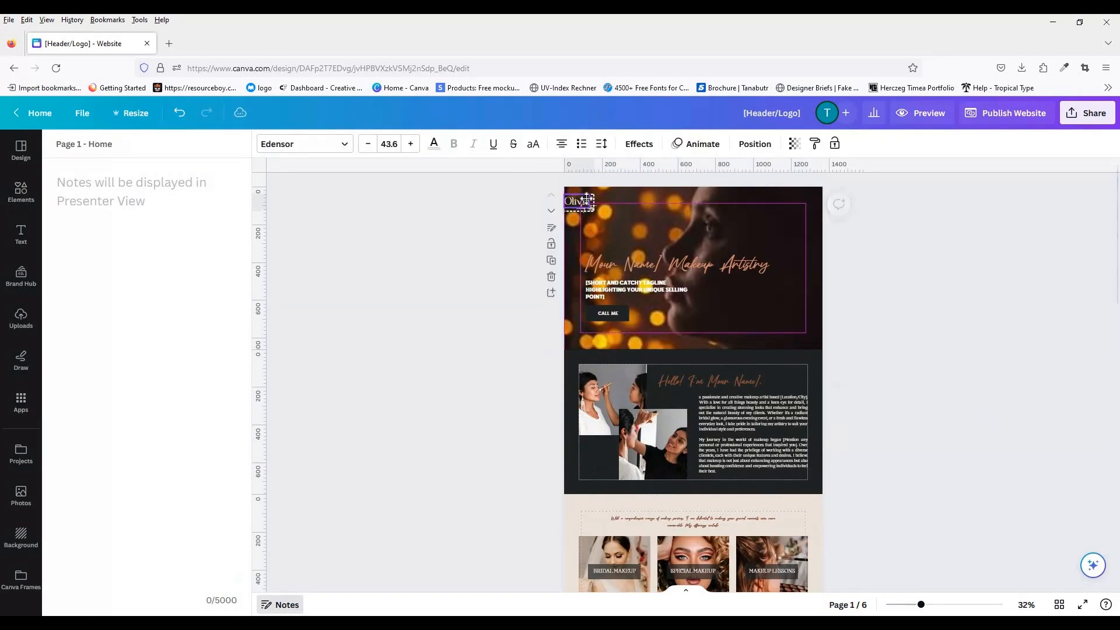
left_click(511, 316)
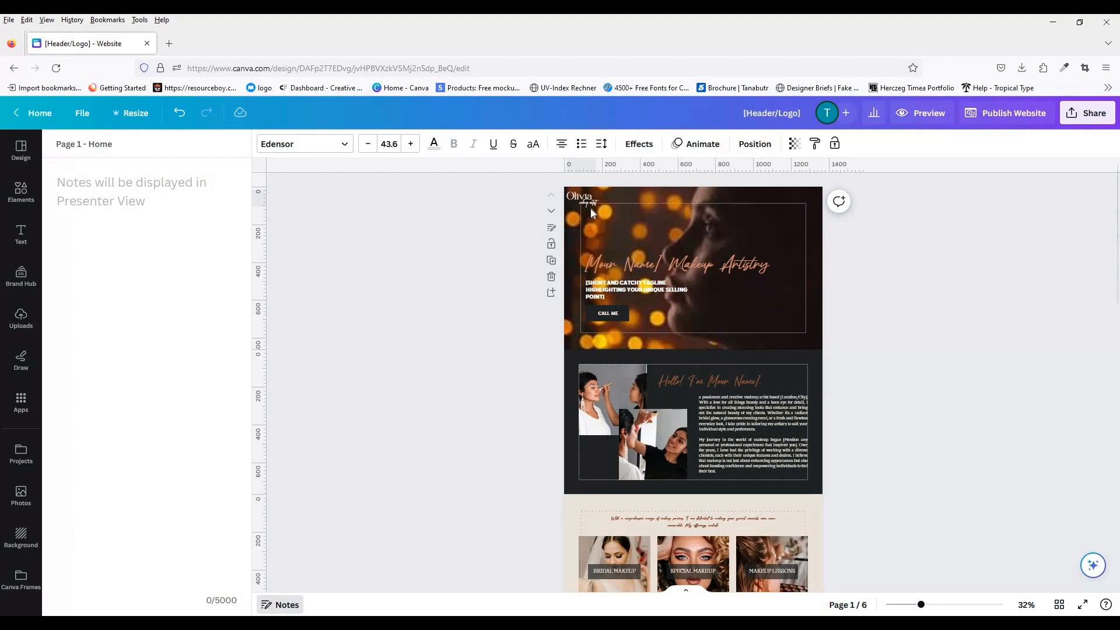
Step: Preview the website again and review its sections from the hero downward
left_click(910, 115)
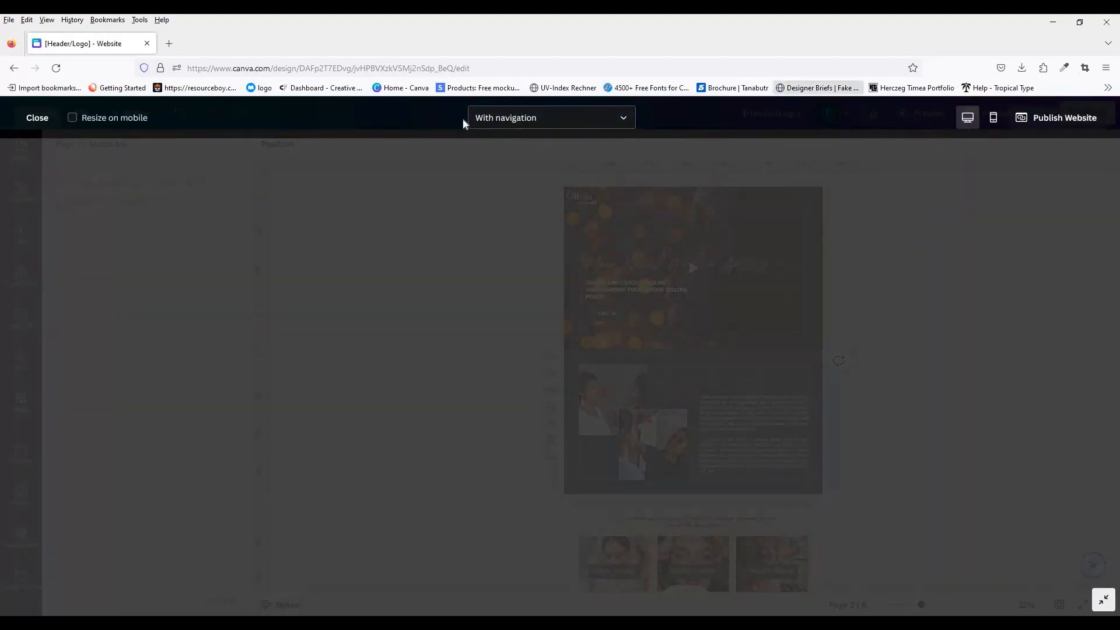
scroll(982, 245, "down", 3)
scroll(1118, 263, "down", 10)
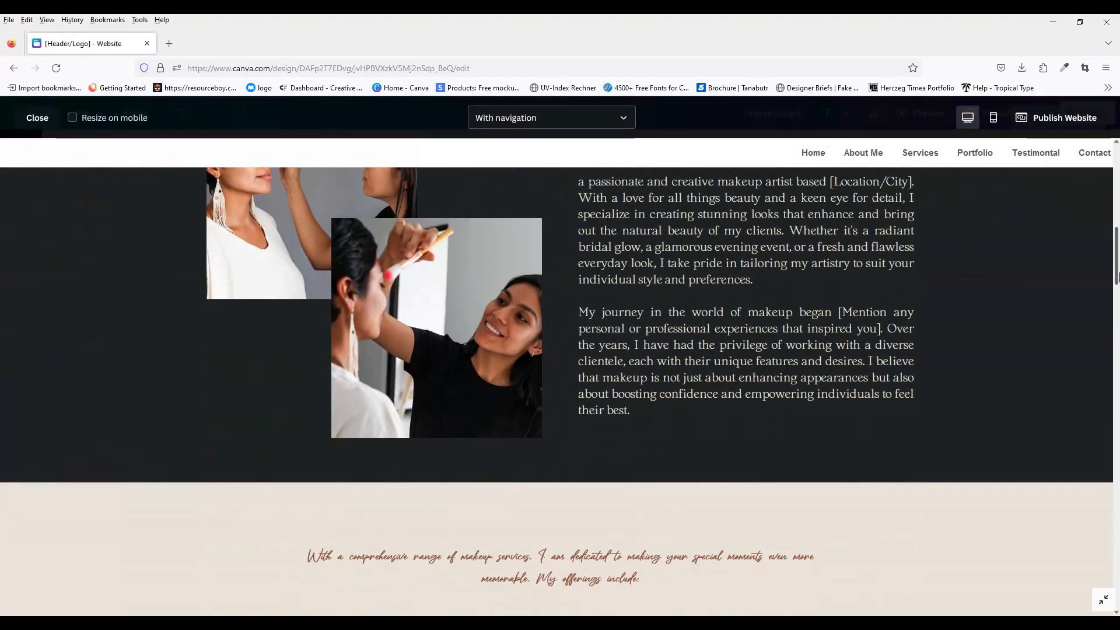